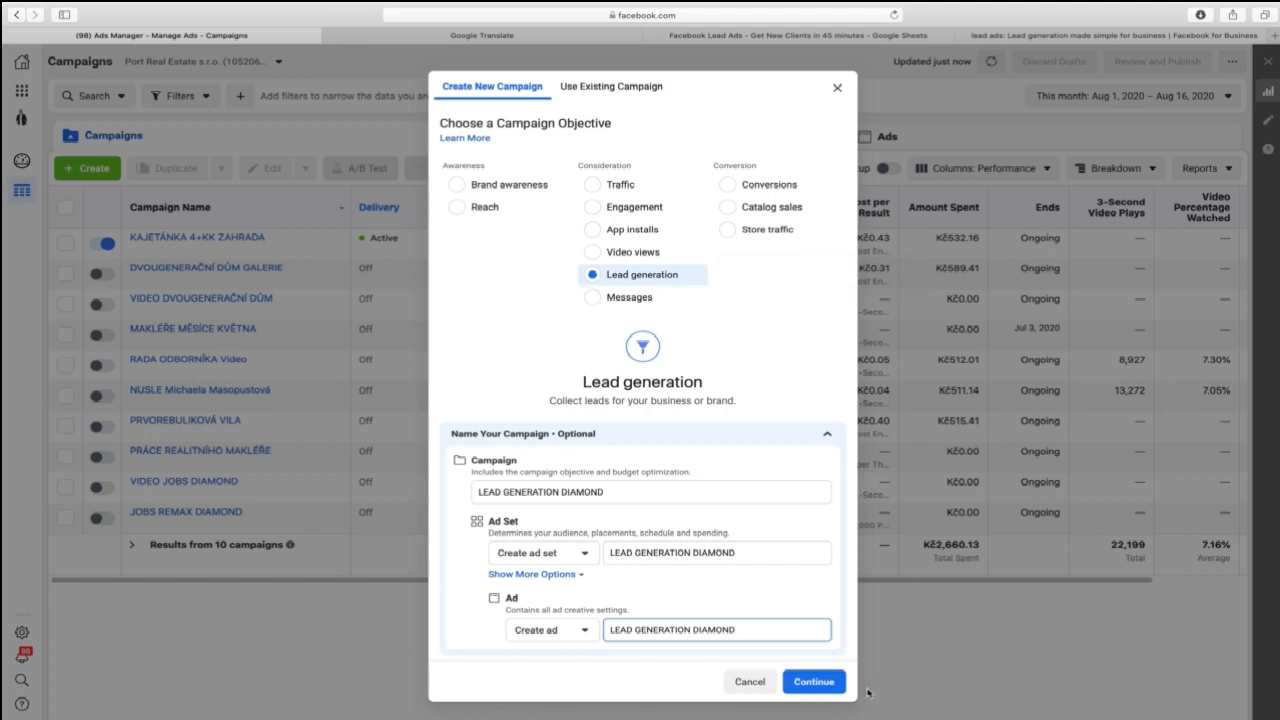
Proceed with the new lead generation campaign and set its daily campaign budget to Kč288.00.
{"action": "left_click", "coordinate": [811, 682]}
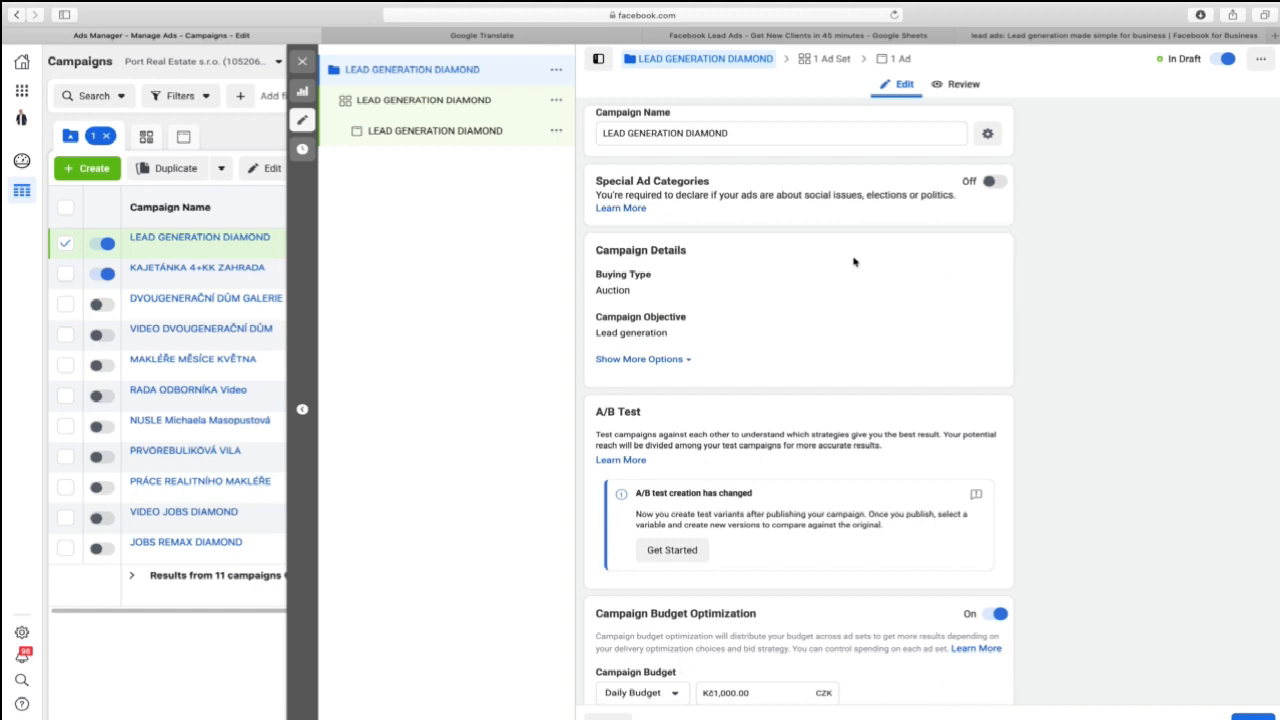
{"action": "scroll", "coordinate": [868, 262], "scroll_direction": "down", "scroll_amount": 2}
{"action": "scroll", "coordinate": [868, 262], "scroll_direction": "down", "scroll_amount": 3}
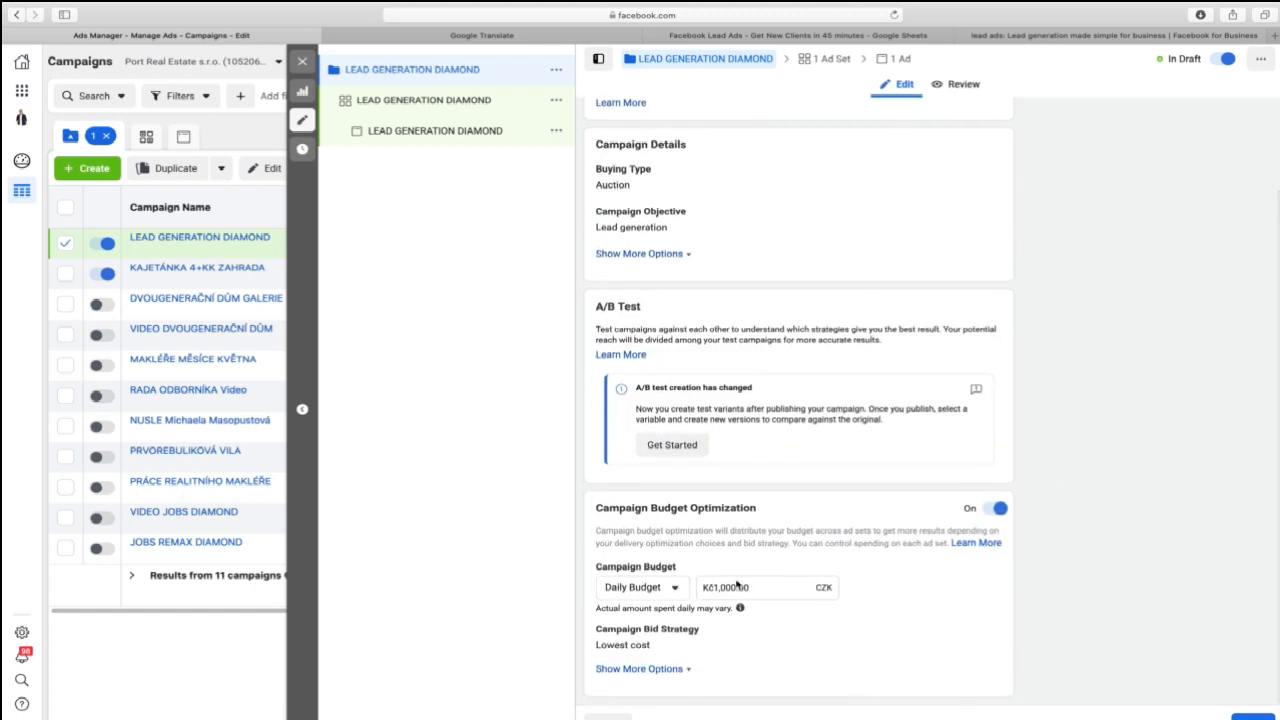
{"action": "key", "text": "Right"}
{"action": "key", "text": "shift+Left"}
{"action": "key", "text": "shift+Left"}
{"action": "key", "text": "shift+Left"}
{"action": "key", "text": "shift+Left"}
{"action": "type", "text": "2"}
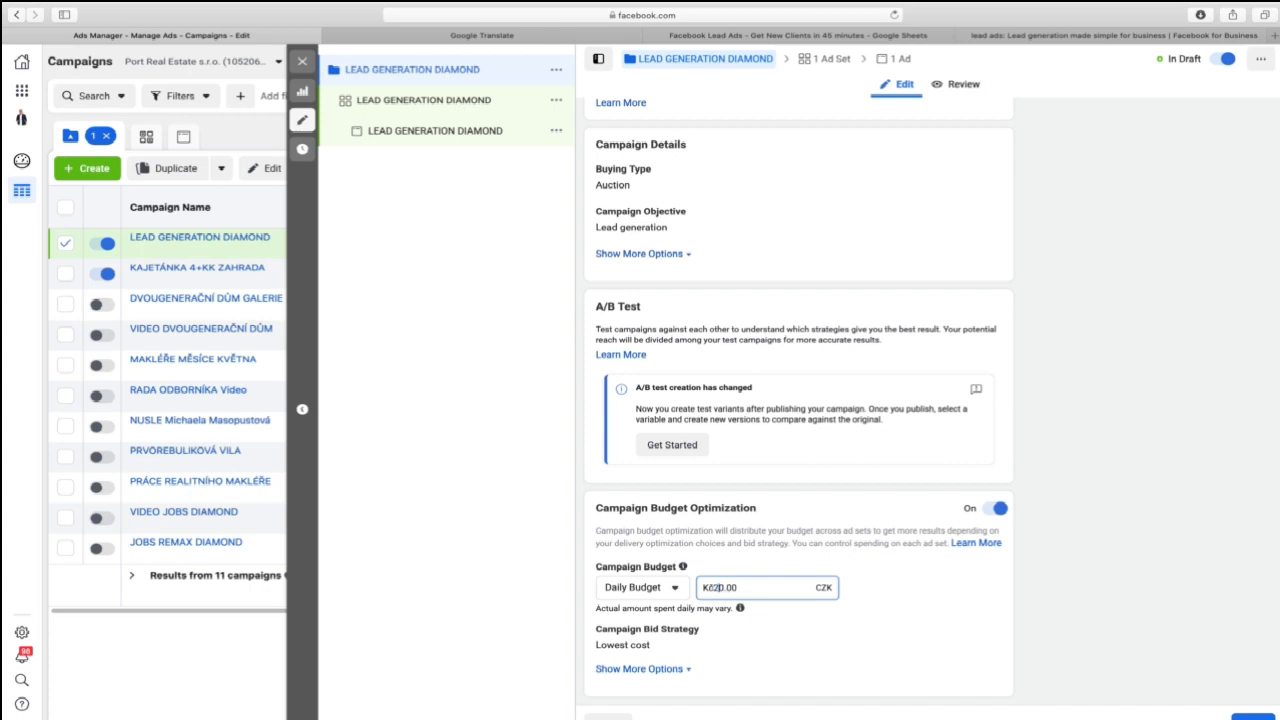
{"action": "type", "text": "88"}
{"action": "key", "text": "Delete"}
{"action": "left_click", "coordinate": [903, 634]}
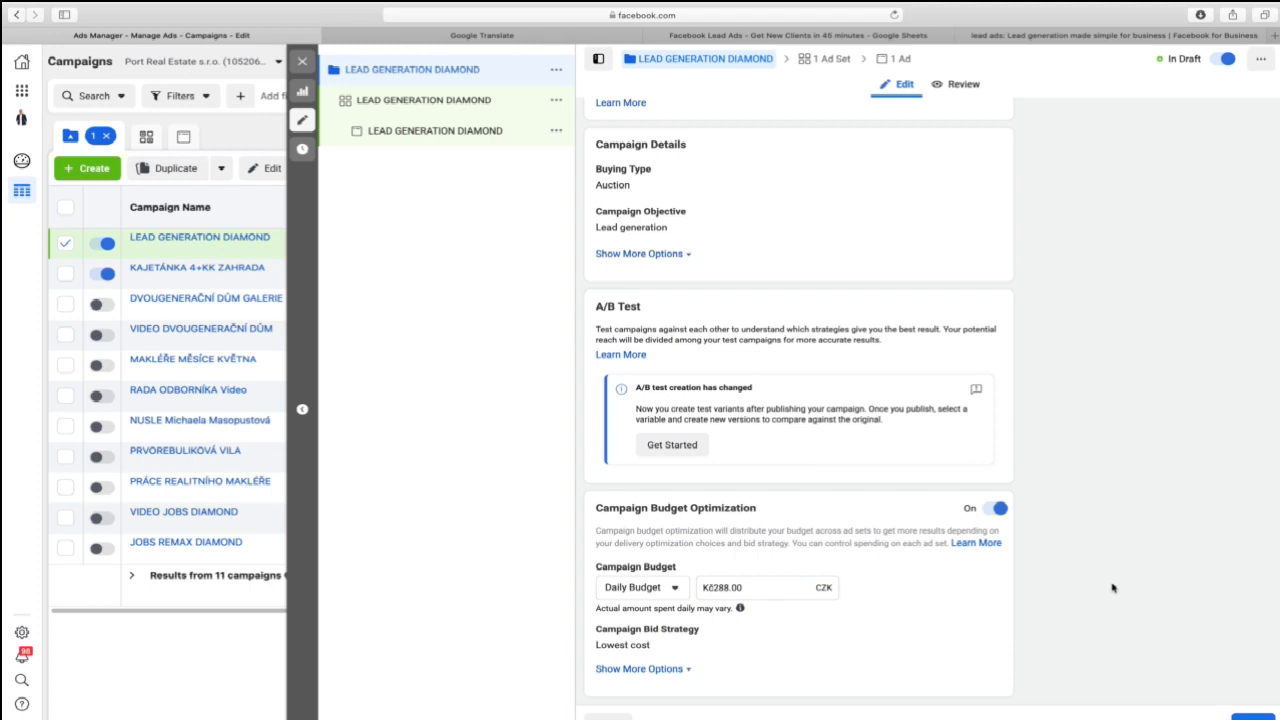
Review the campaign-level settings and continue to the ad set settings.
{"action": "scroll", "coordinate": [1112, 588], "scroll_direction": "up", "scroll_amount": 2}
{"action": "scroll", "coordinate": [1112, 588], "scroll_direction": "down", "scroll_amount": 2}
{"action": "left_click", "coordinate": [1253, 716]}
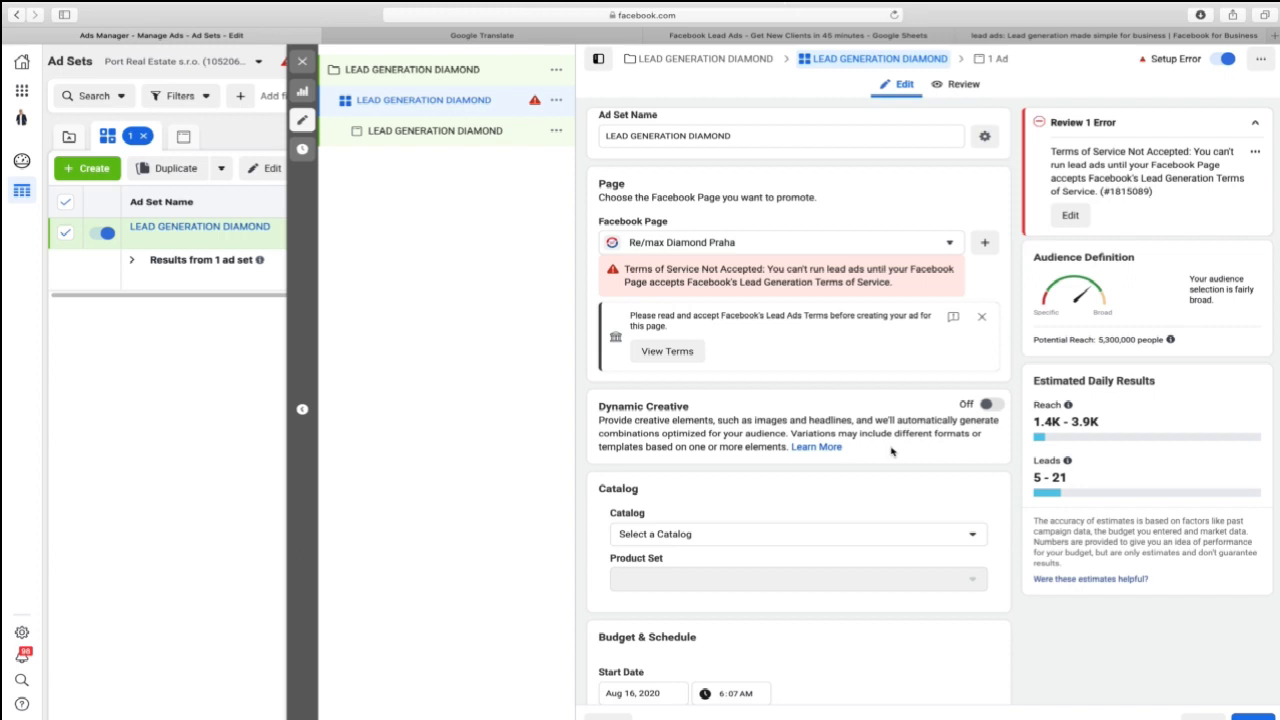
Switch to the Facebook Lead Ads checklist in Google Sheets, review its campaign setup tasks, and return to Ads Manager.
{"action": "left_click", "coordinate": [713, 36]}
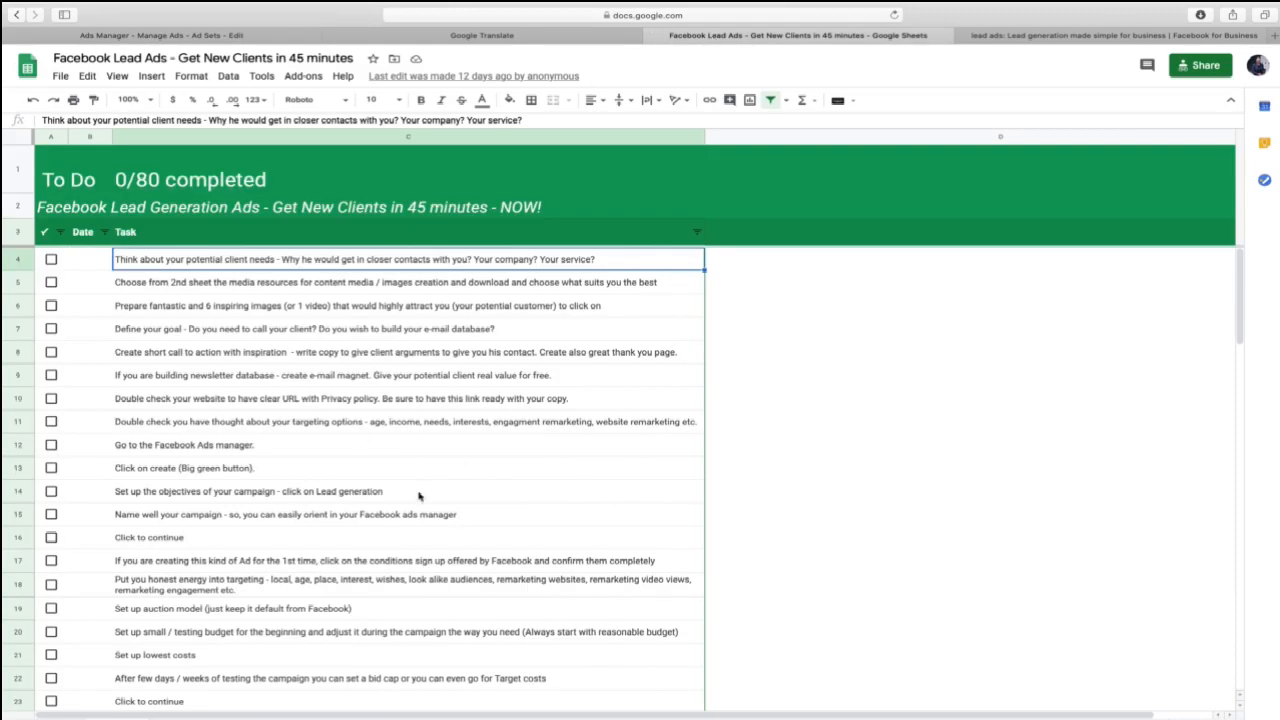
{"action": "scroll", "coordinate": [419, 495], "scroll_direction": "down", "scroll_amount": 3}
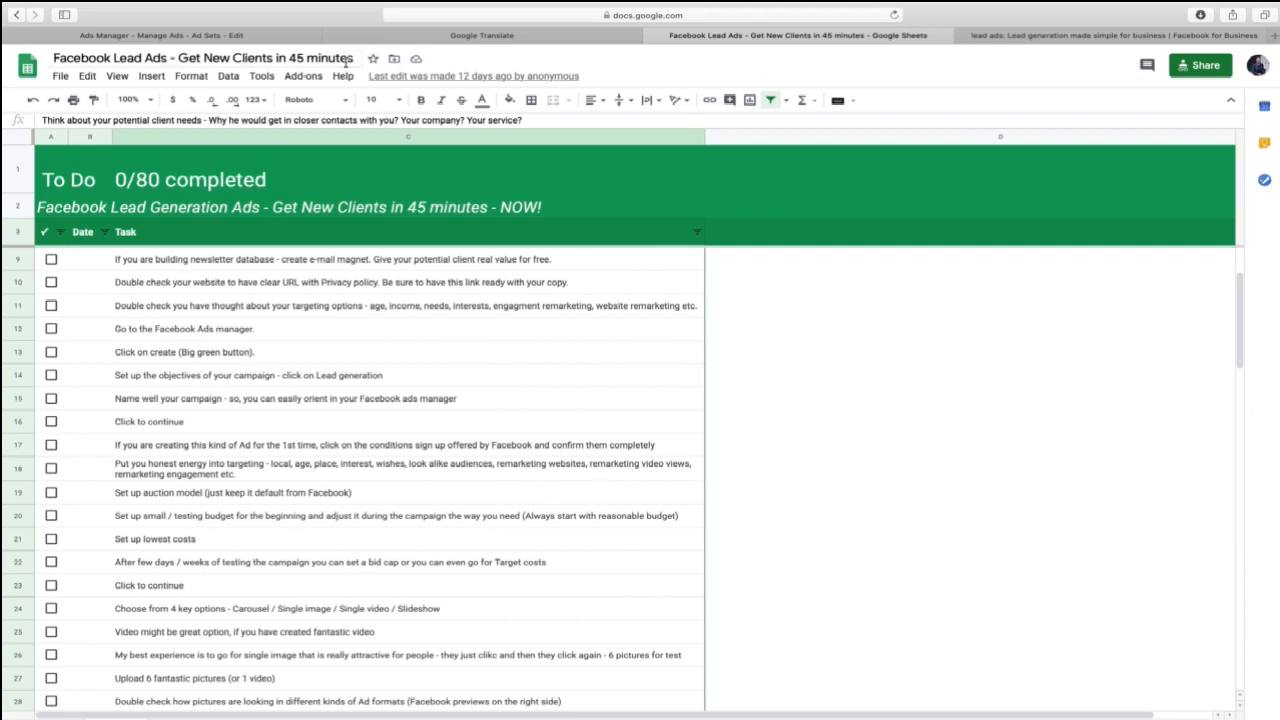
{"action": "left_click", "coordinate": [255, 36]}
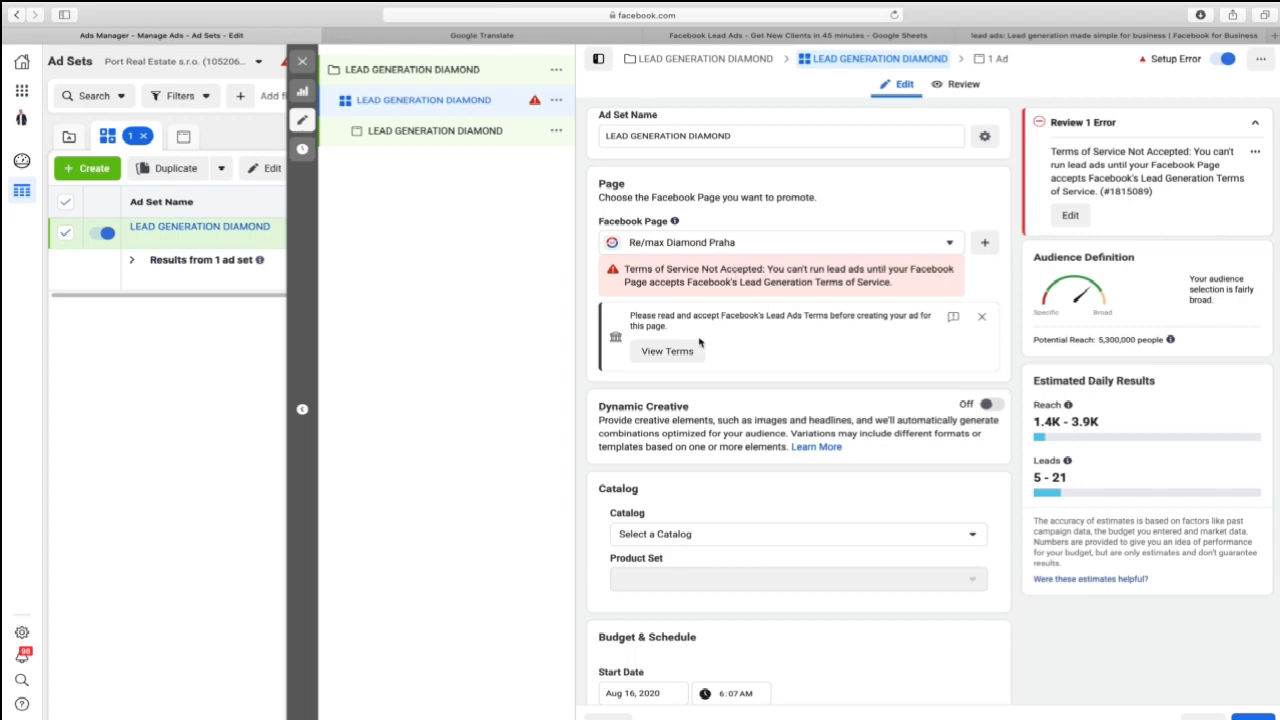
Read and agree to the Lead Ad Terms for the Re/max Diamond Praha page, and dismiss the acceptance notice.
{"action": "left_click", "coordinate": [667, 351]}
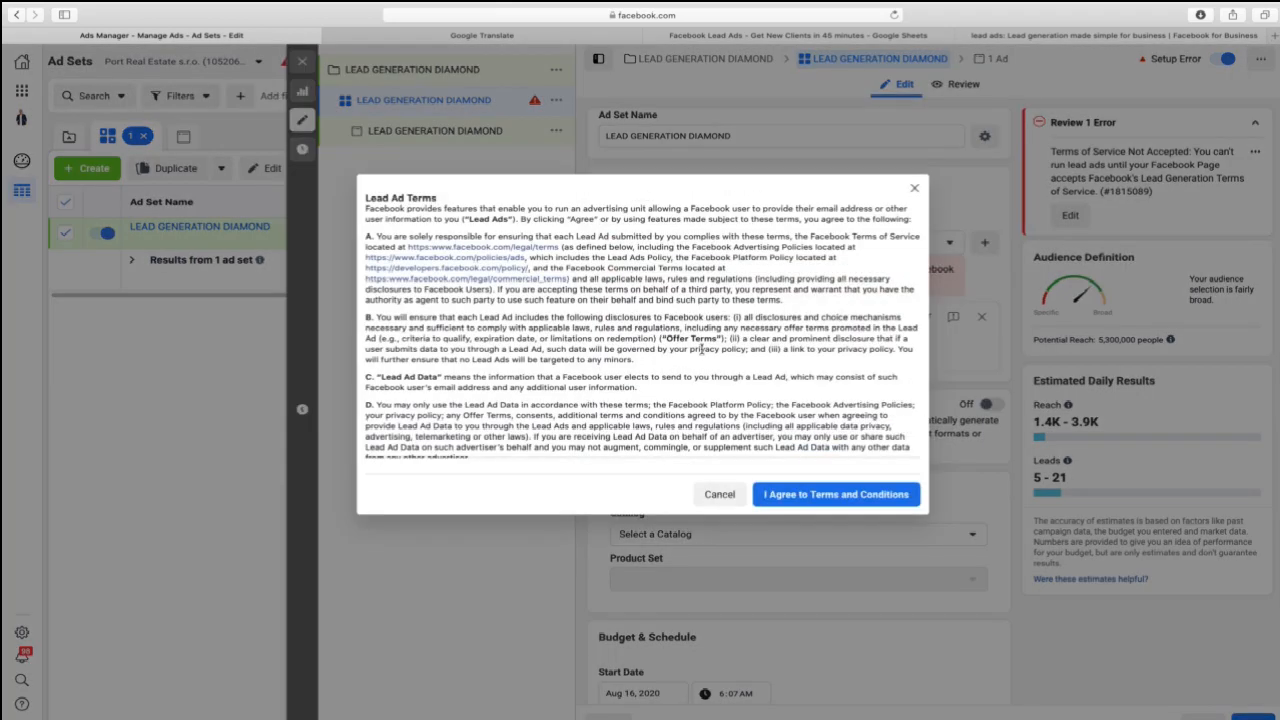
{"action": "scroll", "coordinate": [787, 335], "scroll_direction": "down", "scroll_amount": 5}
{"action": "scroll", "coordinate": [787, 335], "scroll_direction": "down", "scroll_amount": 3}
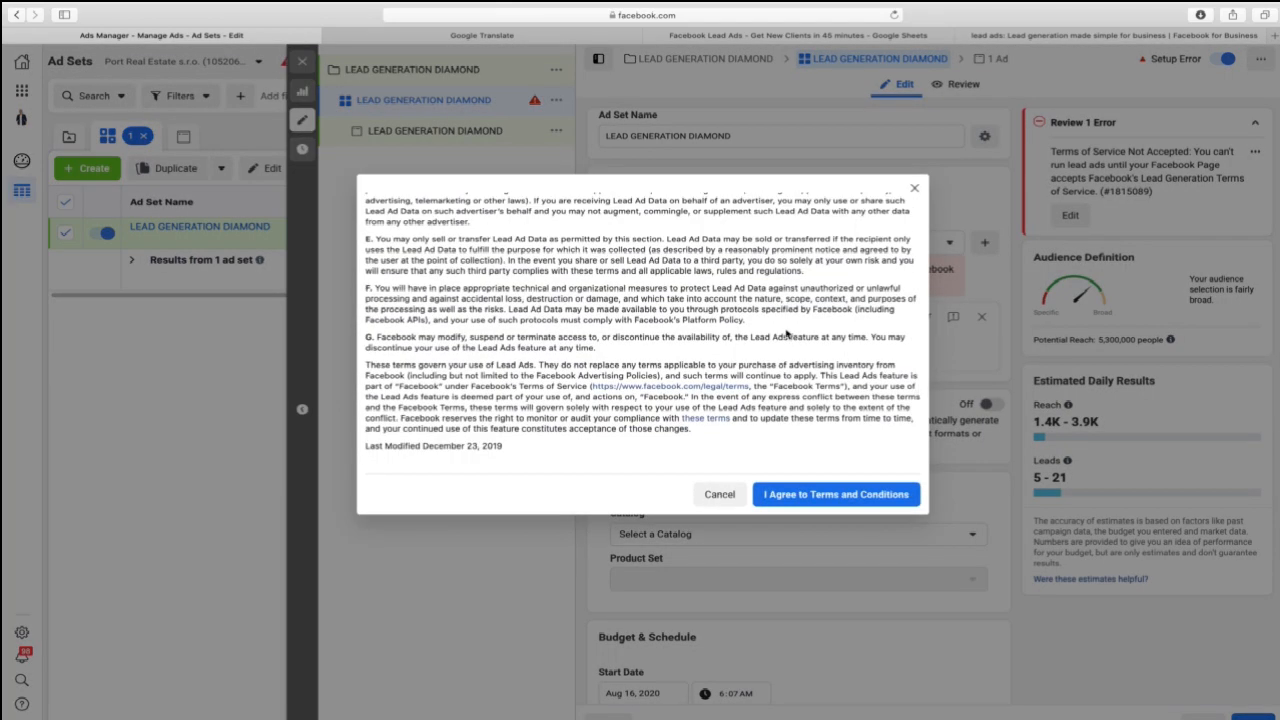
{"action": "left_click", "coordinate": [818, 497]}
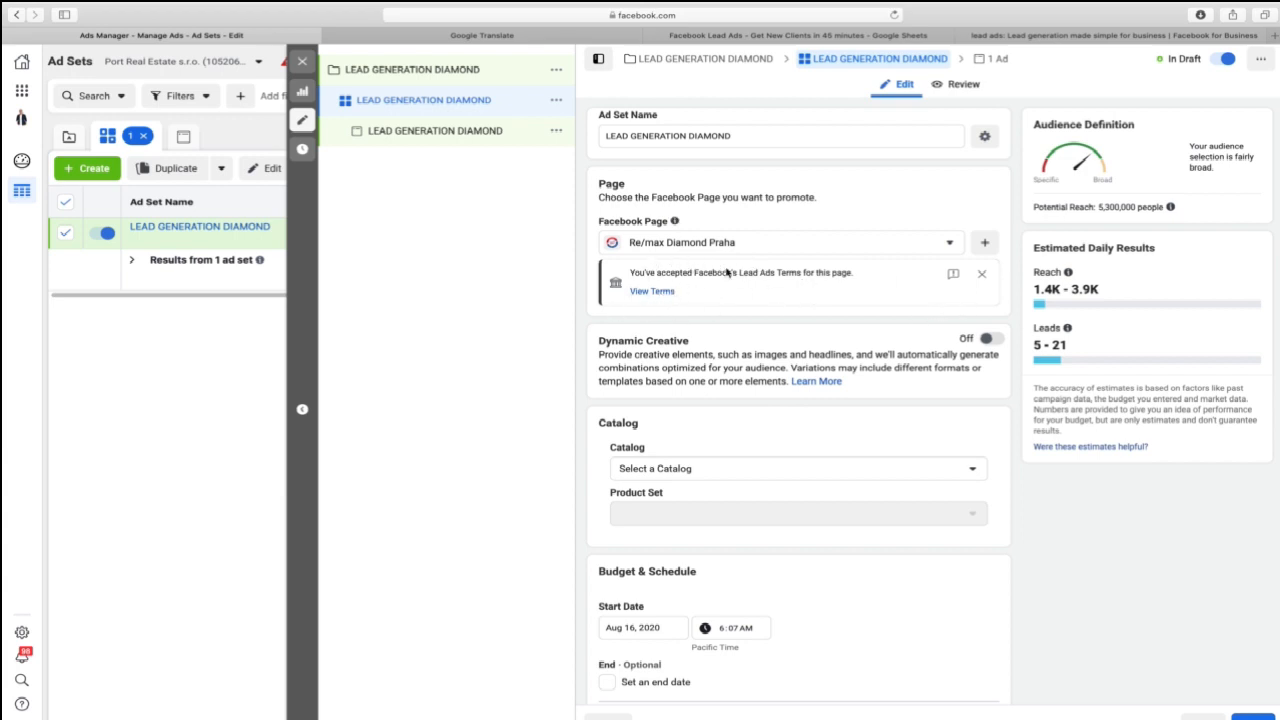
{"action": "left_click", "coordinate": [985, 279]}
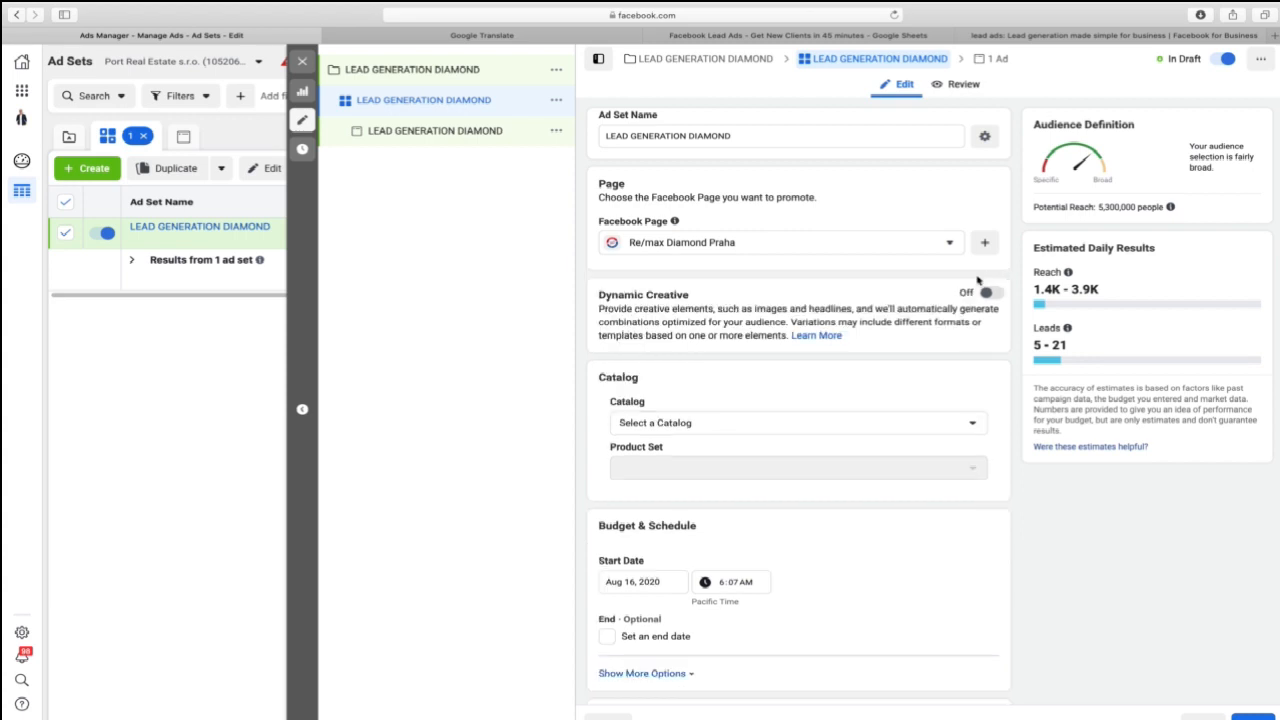
Look over the product catalogs available for the ad set and close the list without choosing one.
{"action": "scroll", "coordinate": [832, 300], "scroll_direction": "down", "scroll_amount": 1}
{"action": "scroll", "coordinate": [833, 300], "scroll_direction": "down", "scroll_amount": 3}
{"action": "left_click", "coordinate": [792, 218]}
{"action": "left_click", "coordinate": [814, 182]}
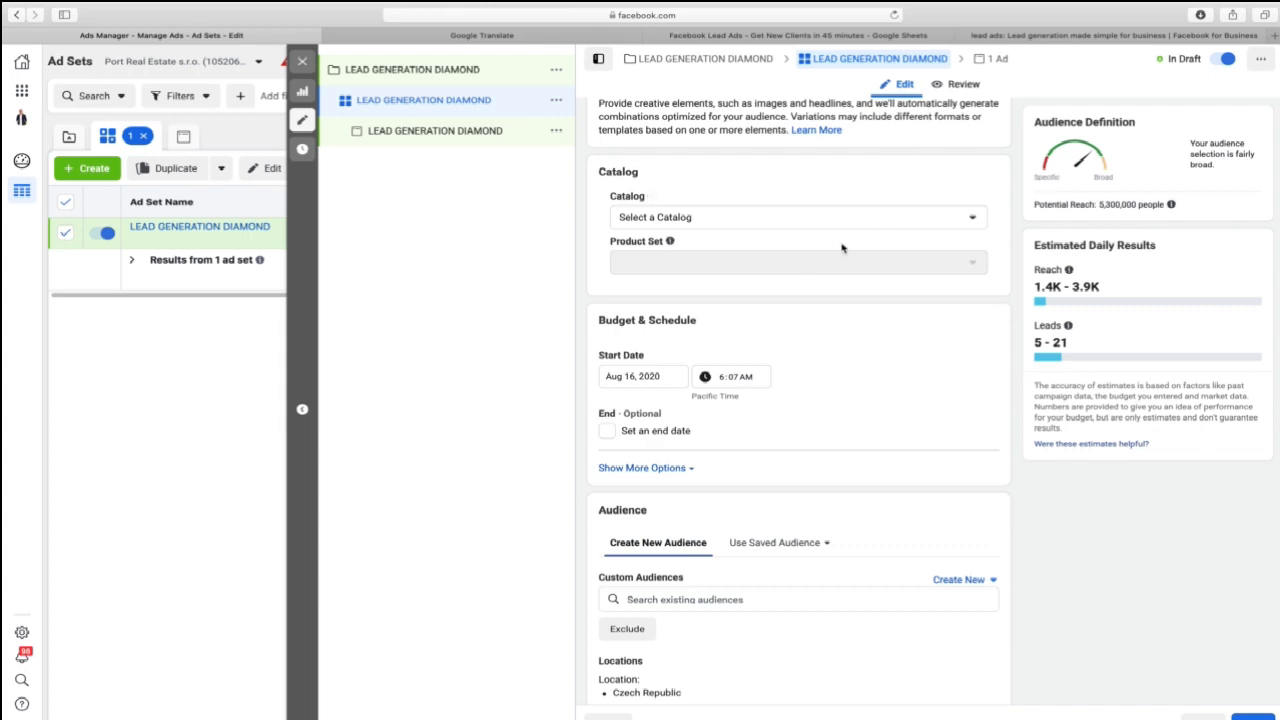
{"action": "left_click", "coordinate": [832, 218]}
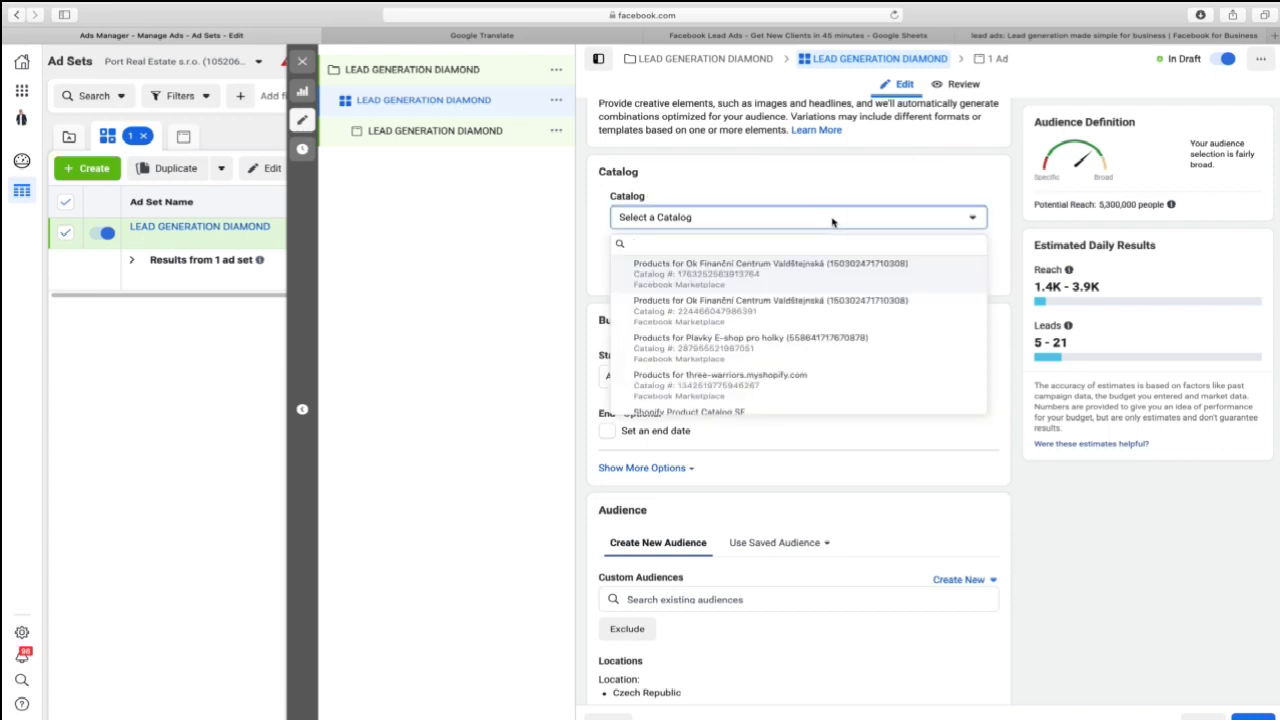
{"action": "left_click", "coordinate": [782, 174]}
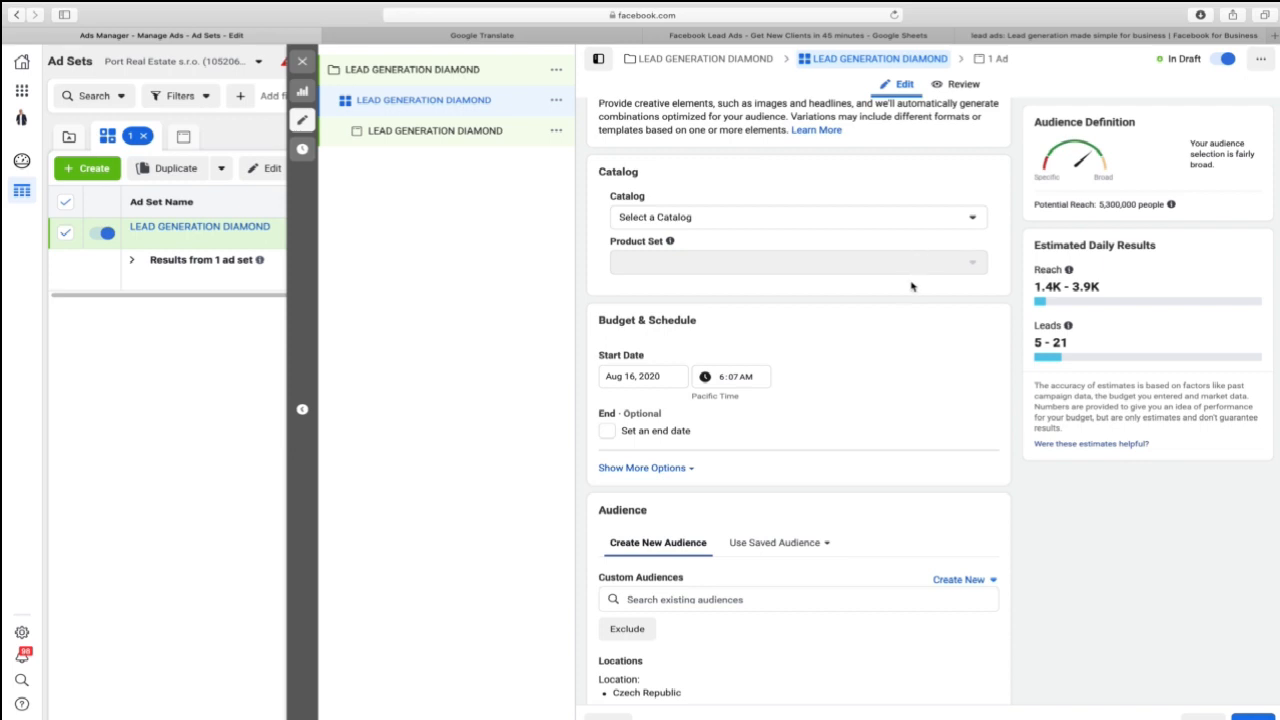
Add the FACEBOOK ZACHYSTAL 365 and FACEBOOK DIAMOND 365 audiences and their 1% CZ lookalikes to the ad set's custom audiences.
{"action": "scroll", "coordinate": [902, 338], "scroll_direction": "down", "scroll_amount": 5}
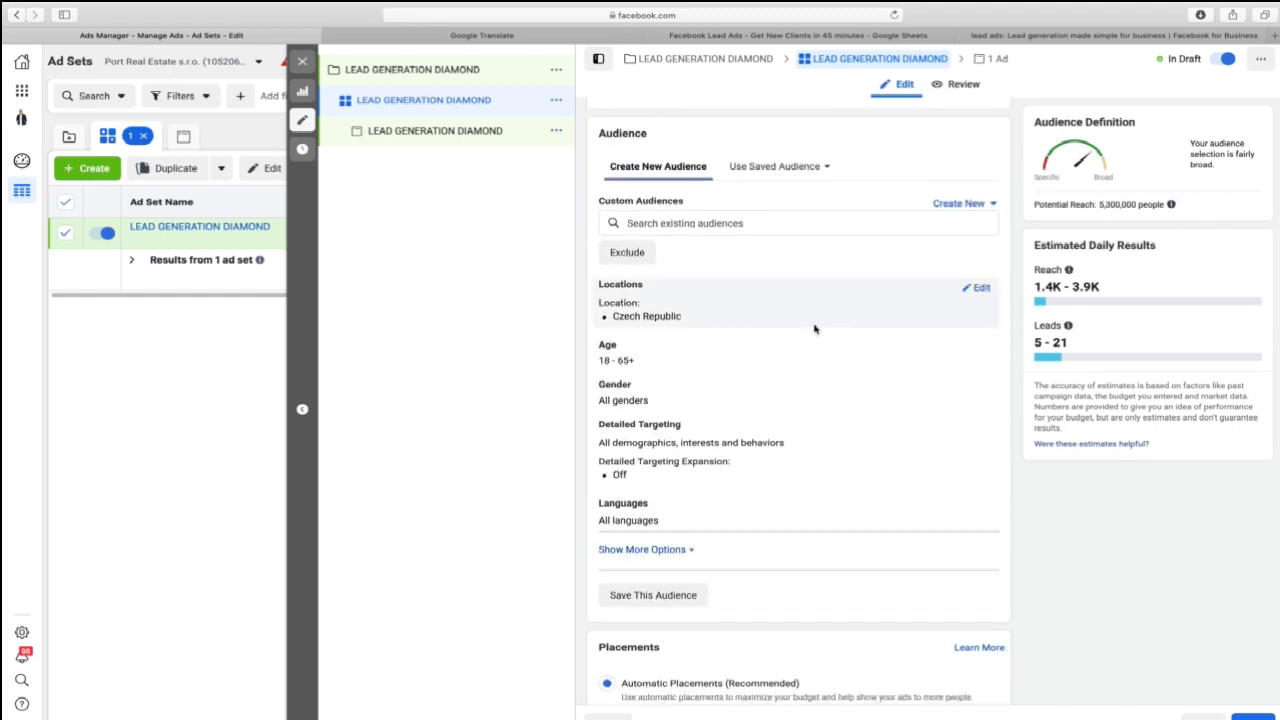
{"action": "left_click", "coordinate": [749, 221]}
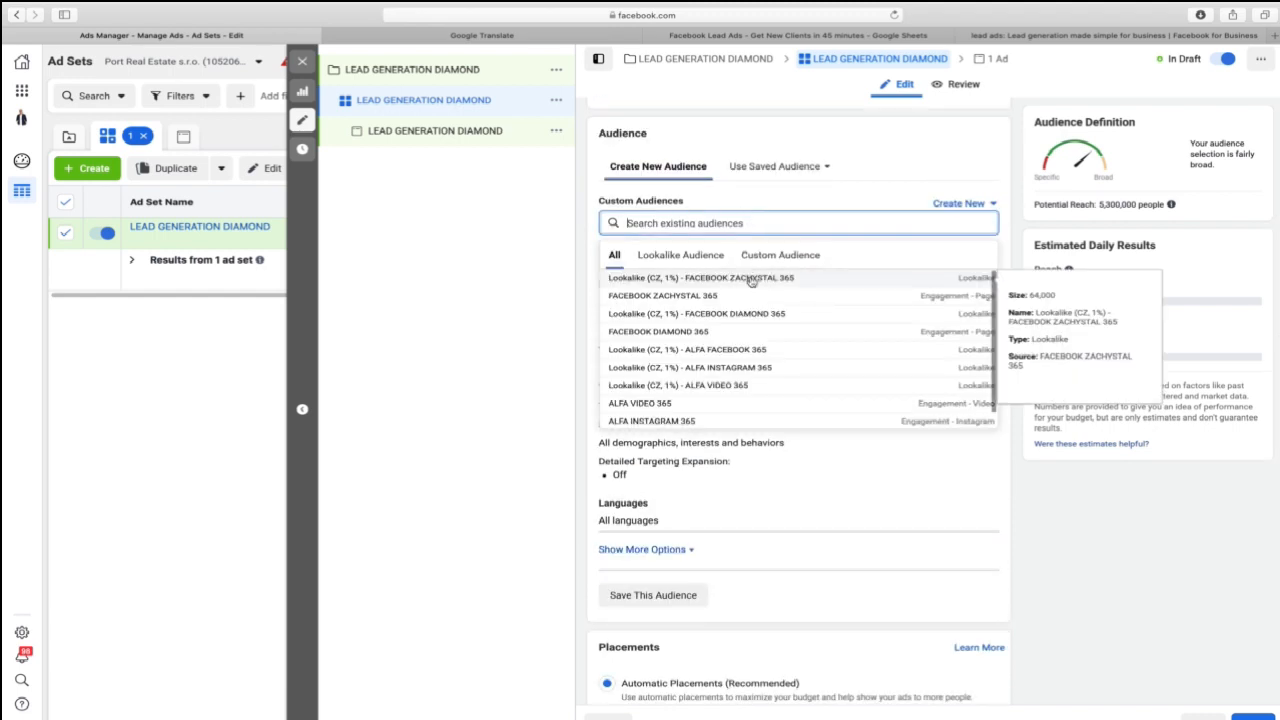
{"action": "left_click", "coordinate": [751, 279]}
{"action": "left_click", "coordinate": [731, 338]}
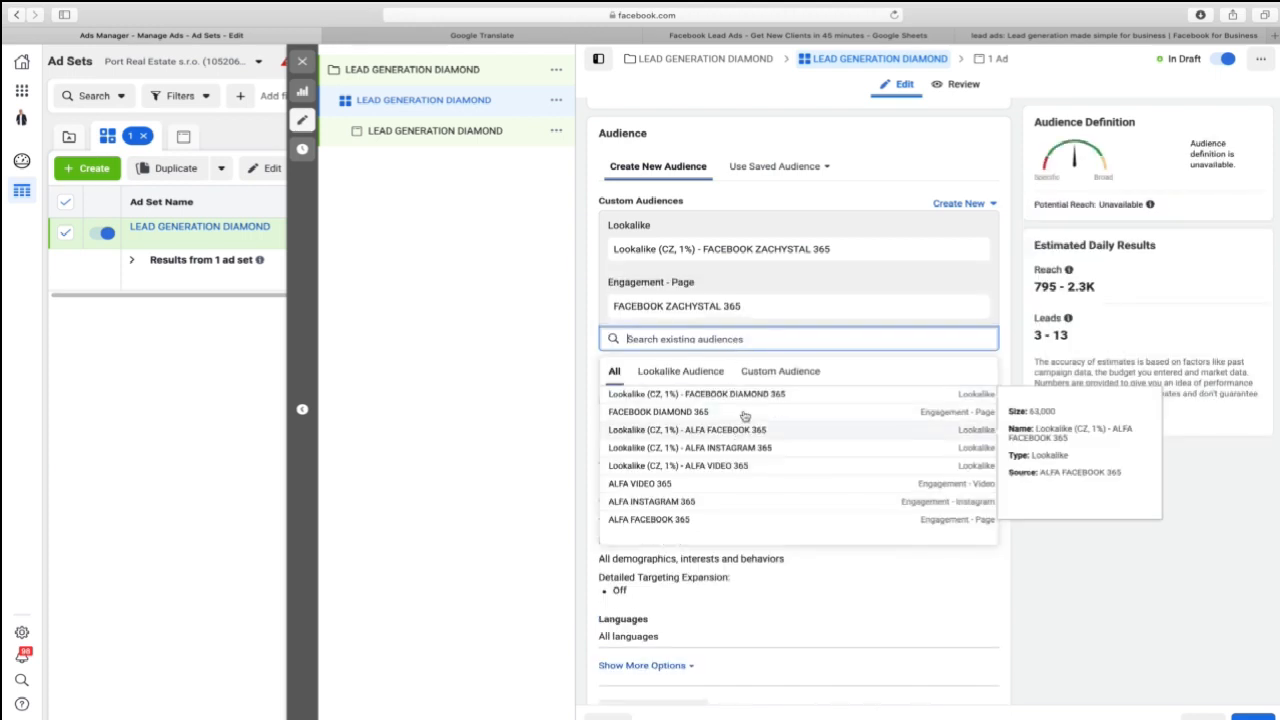
{"action": "left_click", "coordinate": [736, 393]}
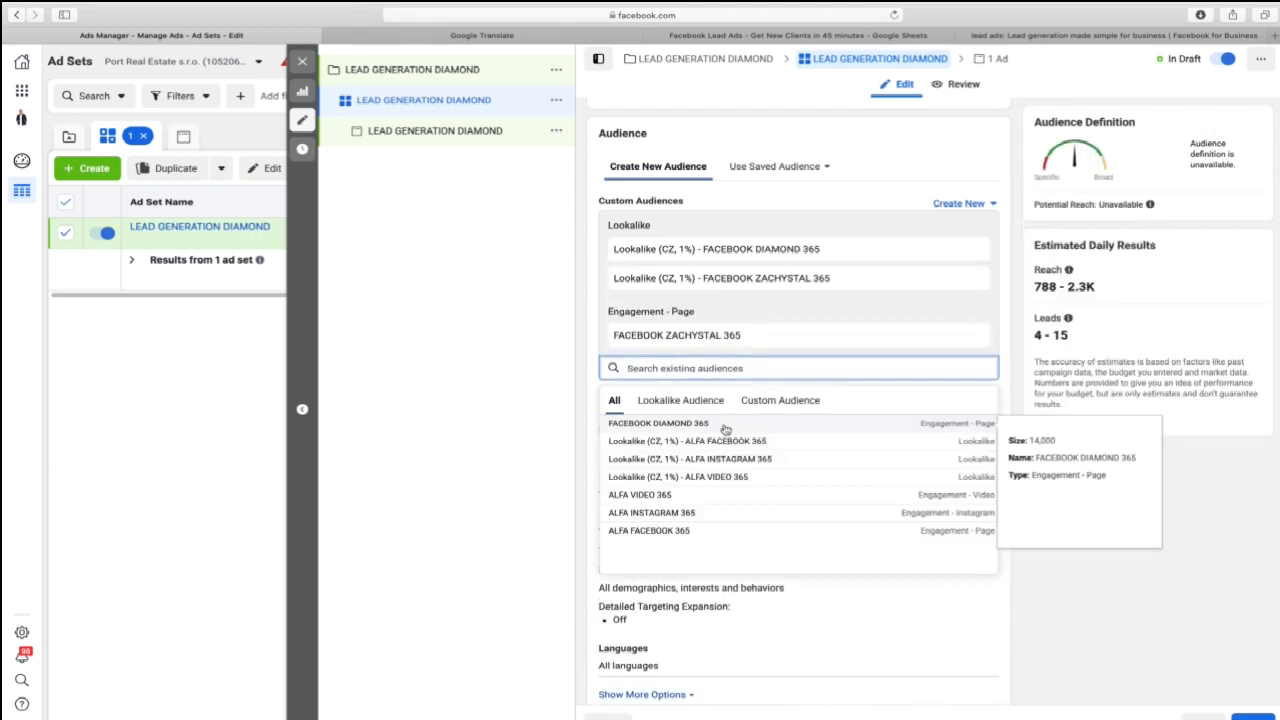
{"action": "left_click", "coordinate": [726, 430]}
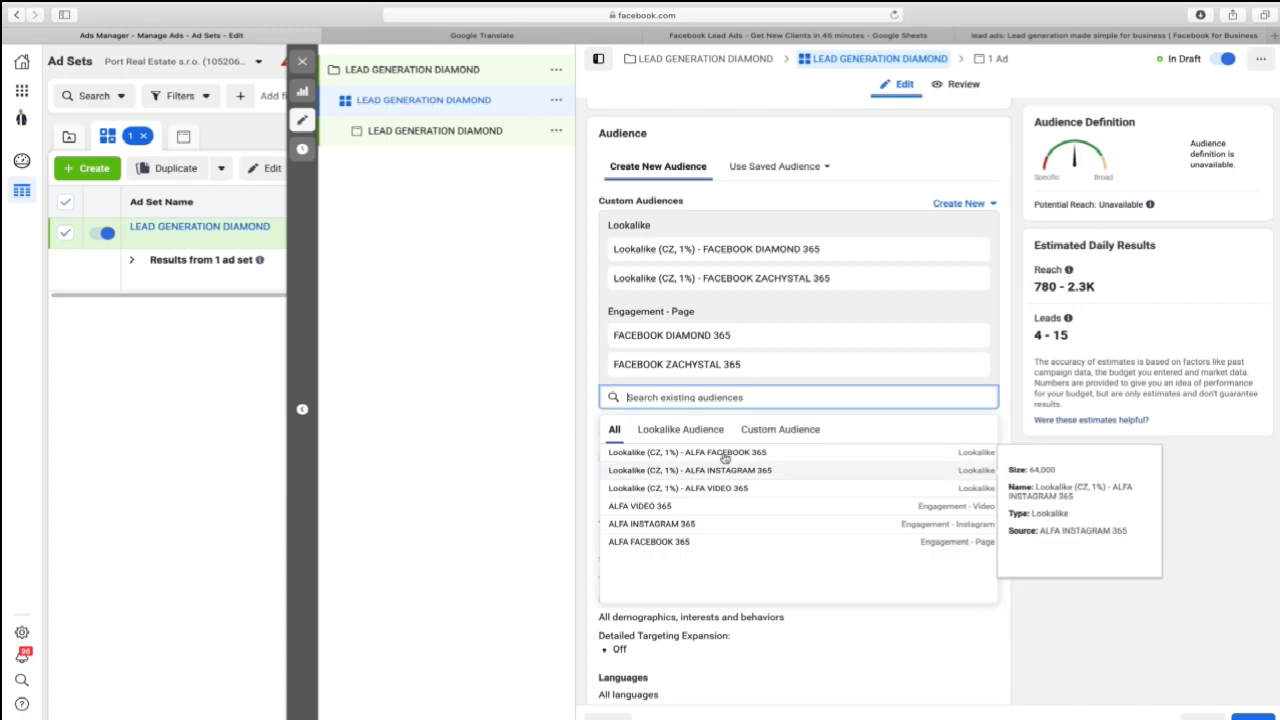
Add the ALFA FACEBOOK 365, ALFA INSTAGRAM 365 and ALFA VIDEO 365 audiences with their 1% CZ lookalikes to the custom audiences.
{"action": "left_click", "coordinate": [725, 454]}
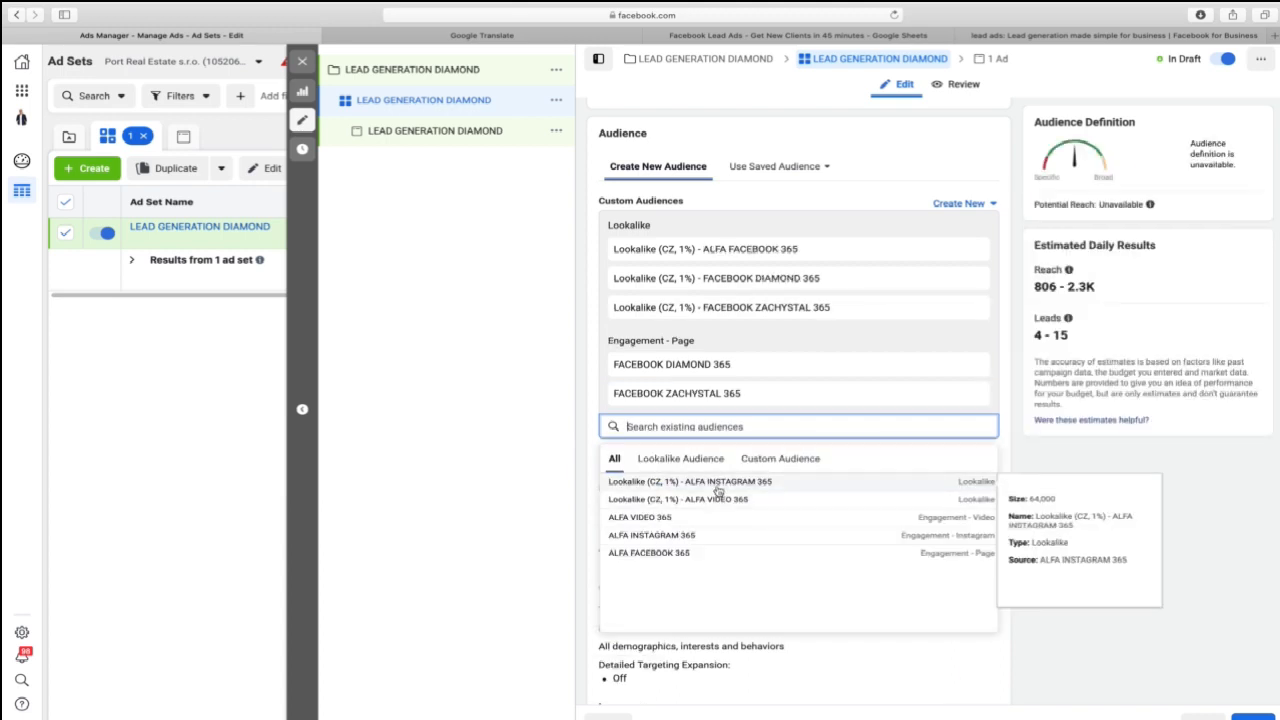
{"action": "left_click", "coordinate": [717, 490]}
{"action": "left_click", "coordinate": [727, 518]}
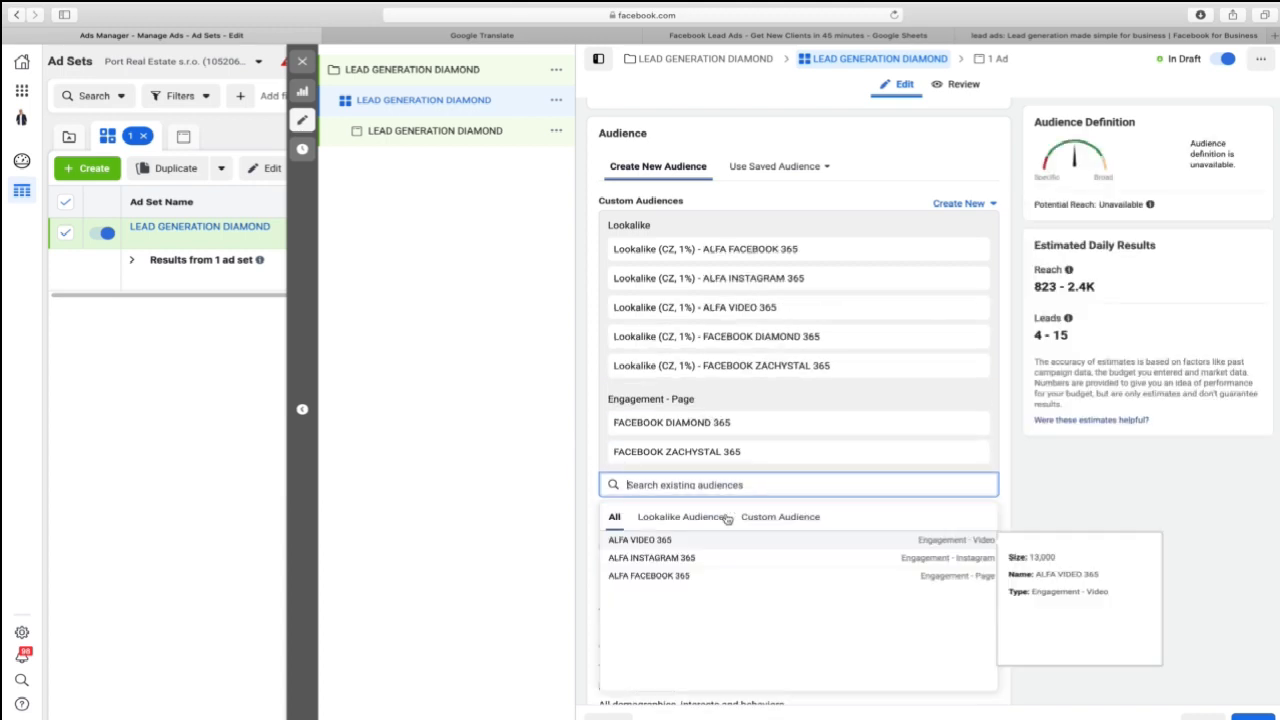
{"action": "left_click", "coordinate": [706, 541]}
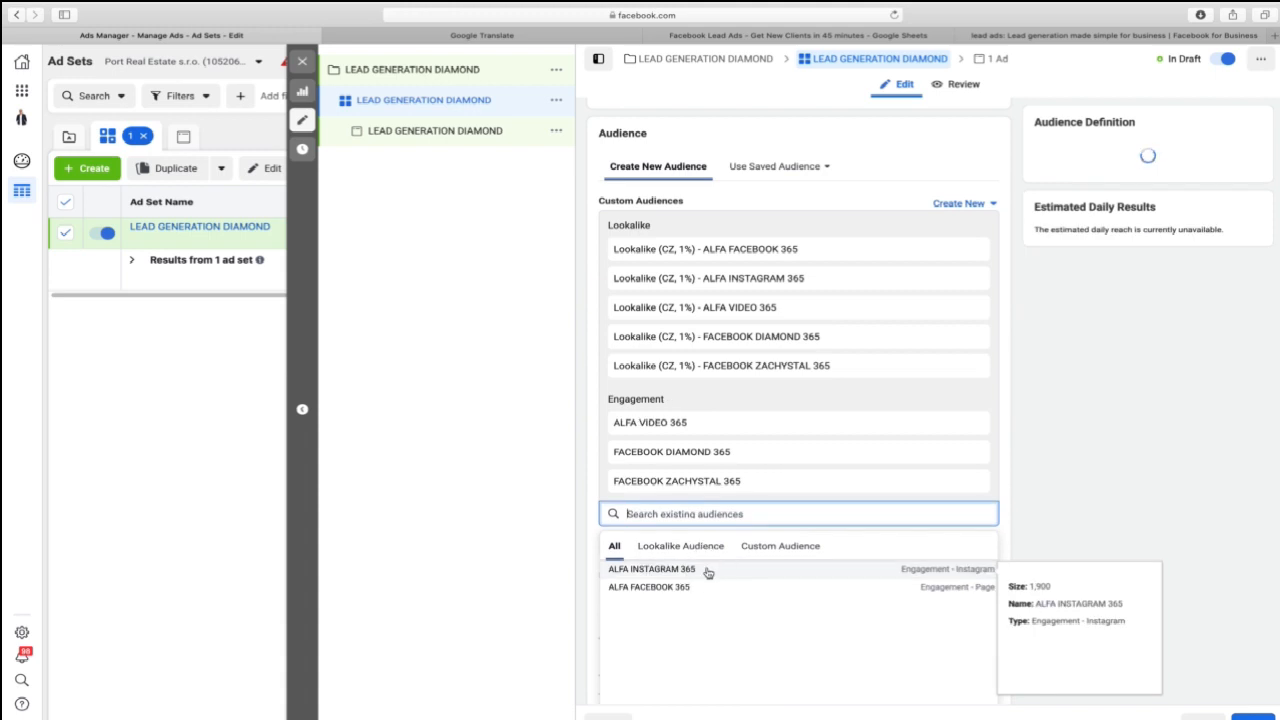
{"action": "left_click", "coordinate": [708, 572]}
{"action": "left_click", "coordinate": [700, 622]}
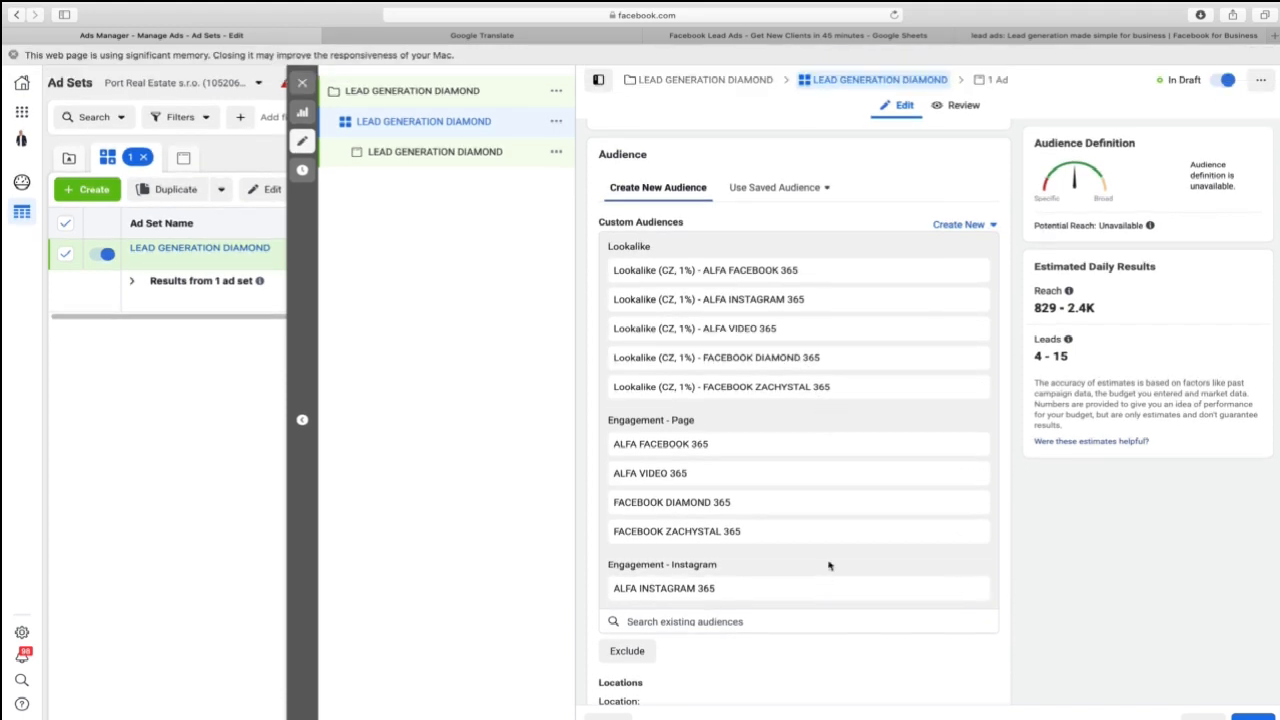
{"action": "left_click", "coordinate": [14, 55]}
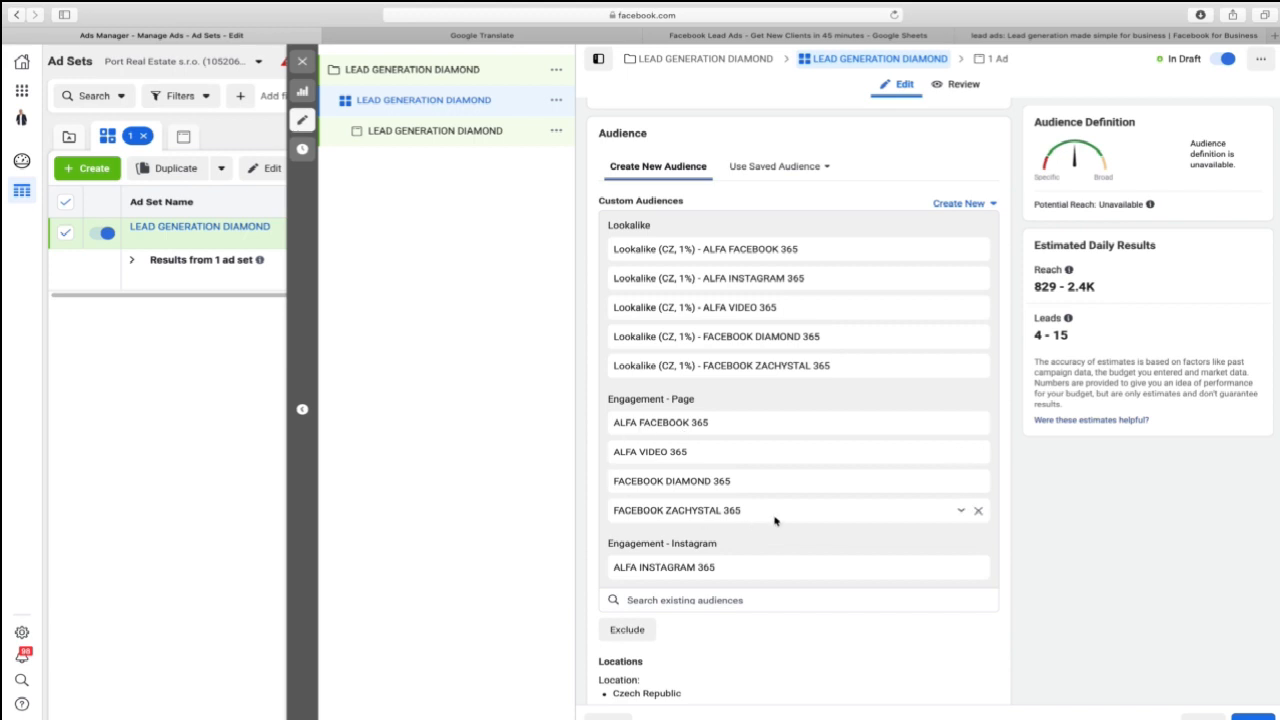
Replace the Czech Republic audience location with Prague and Central Bohemian Region.
{"action": "scroll", "coordinate": [891, 406], "scroll_direction": "down", "scroll_amount": 5}
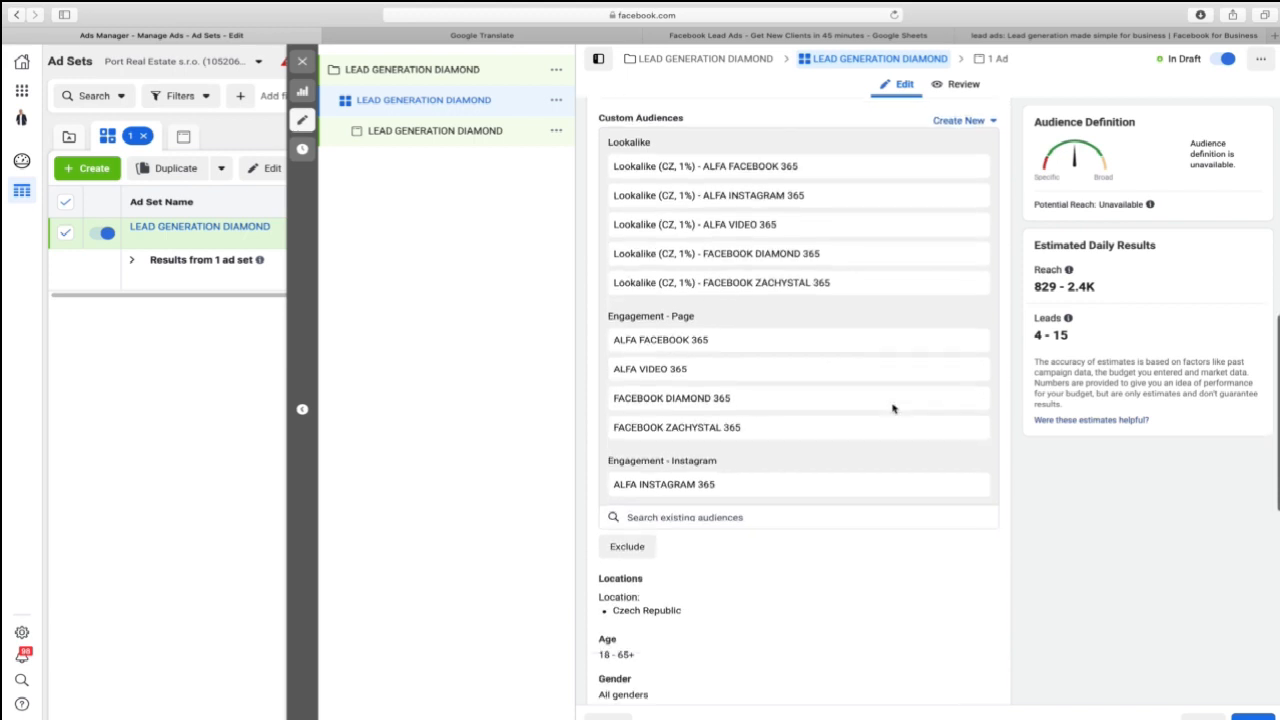
{"action": "left_click", "coordinate": [982, 425]}
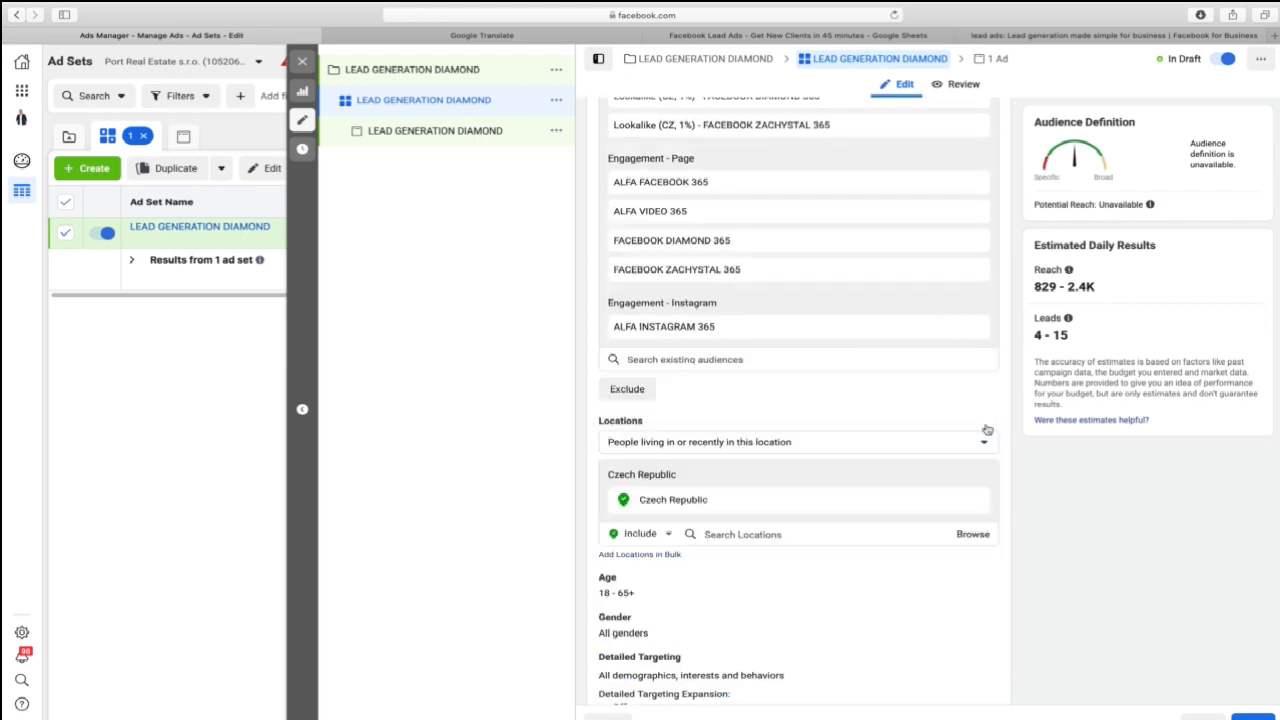
{"action": "left_click", "coordinate": [754, 534]}
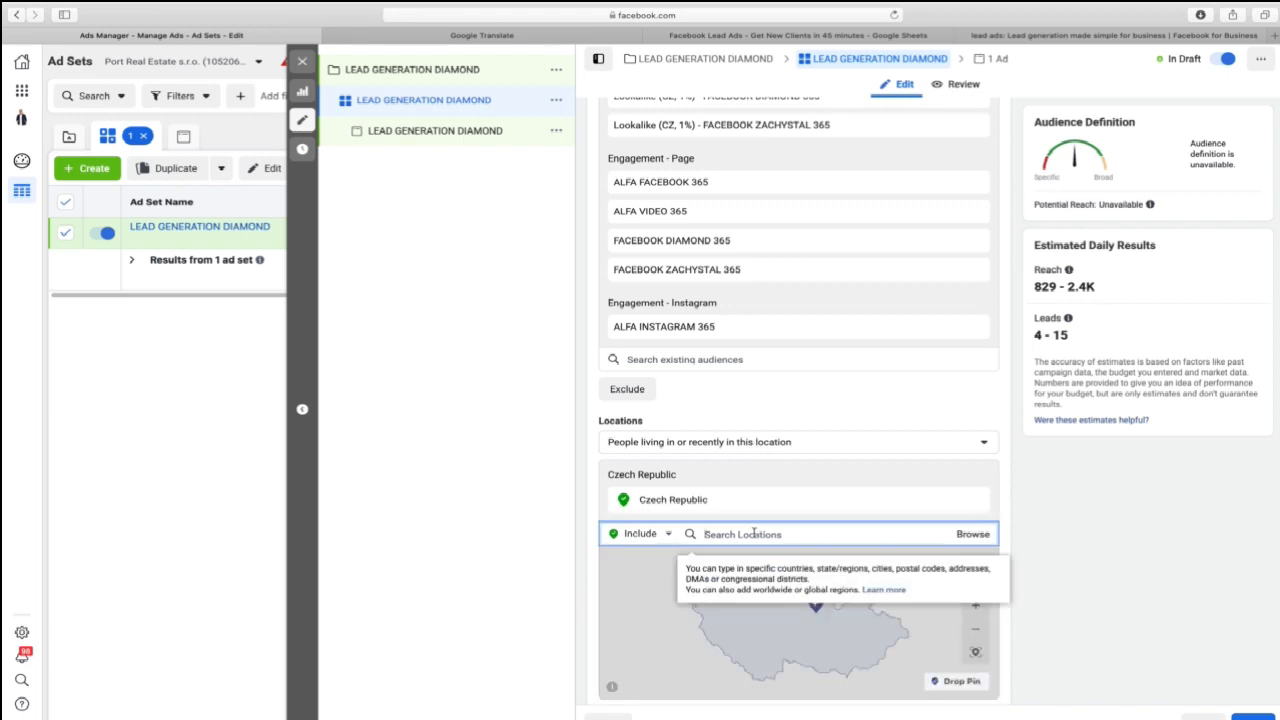
{"action": "type", "text": "prague"}
{"action": "left_click", "coordinate": [721, 563]}
{"action": "type", "text": "central bohemi"}
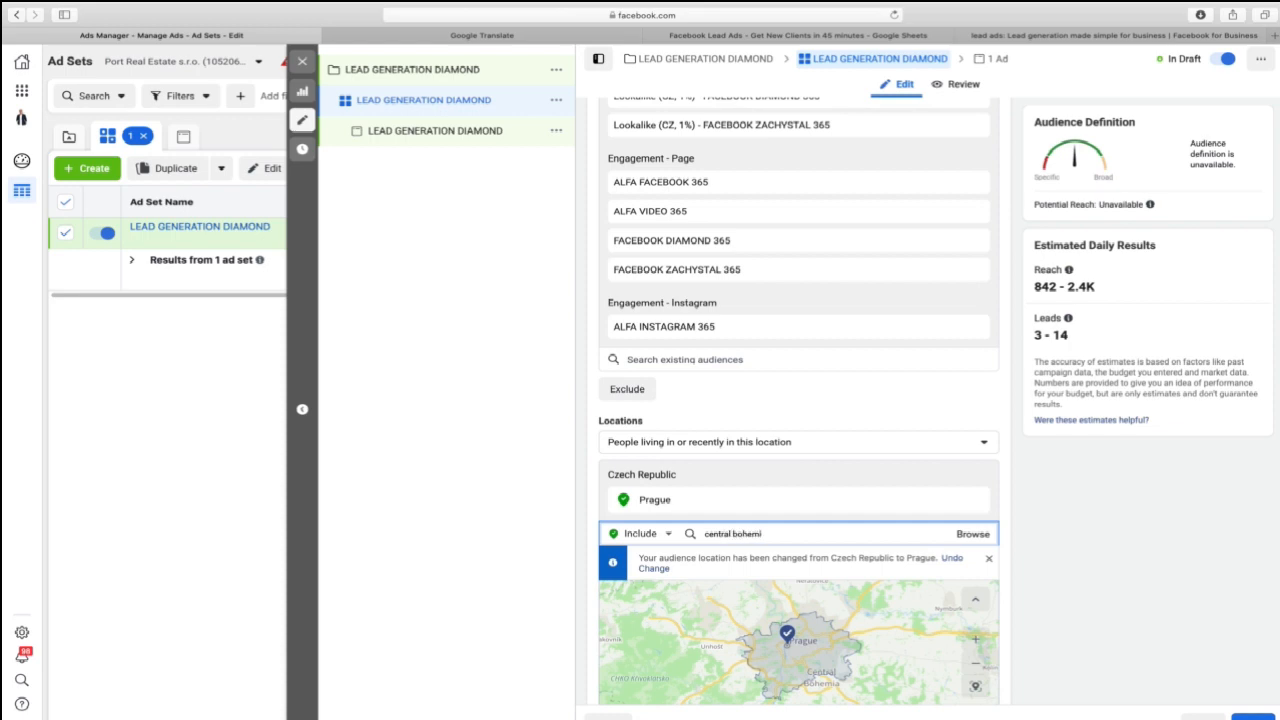
{"action": "key", "text": "Return"}
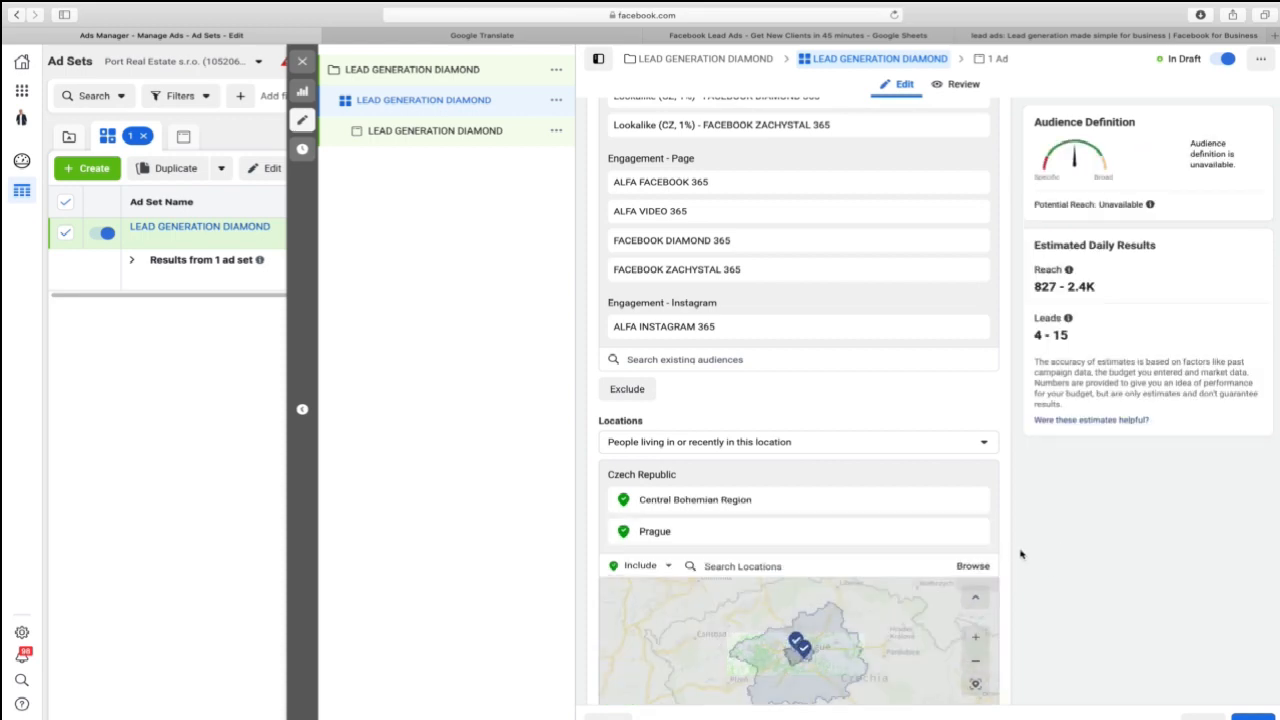
Set the audience's minimum age to 26.
{"action": "scroll", "coordinate": [1021, 554], "scroll_direction": "down", "scroll_amount": 6}
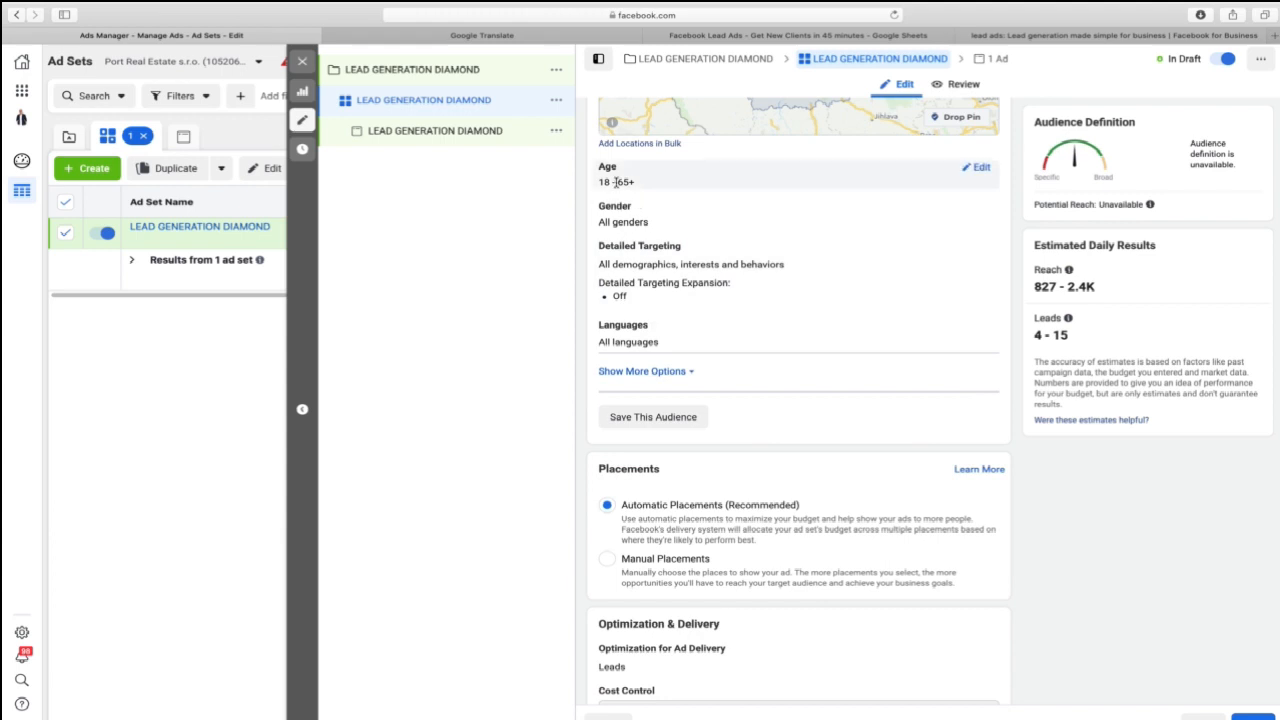
{"action": "left_click", "coordinate": [980, 168]}
{"action": "left_click", "coordinate": [647, 189]}
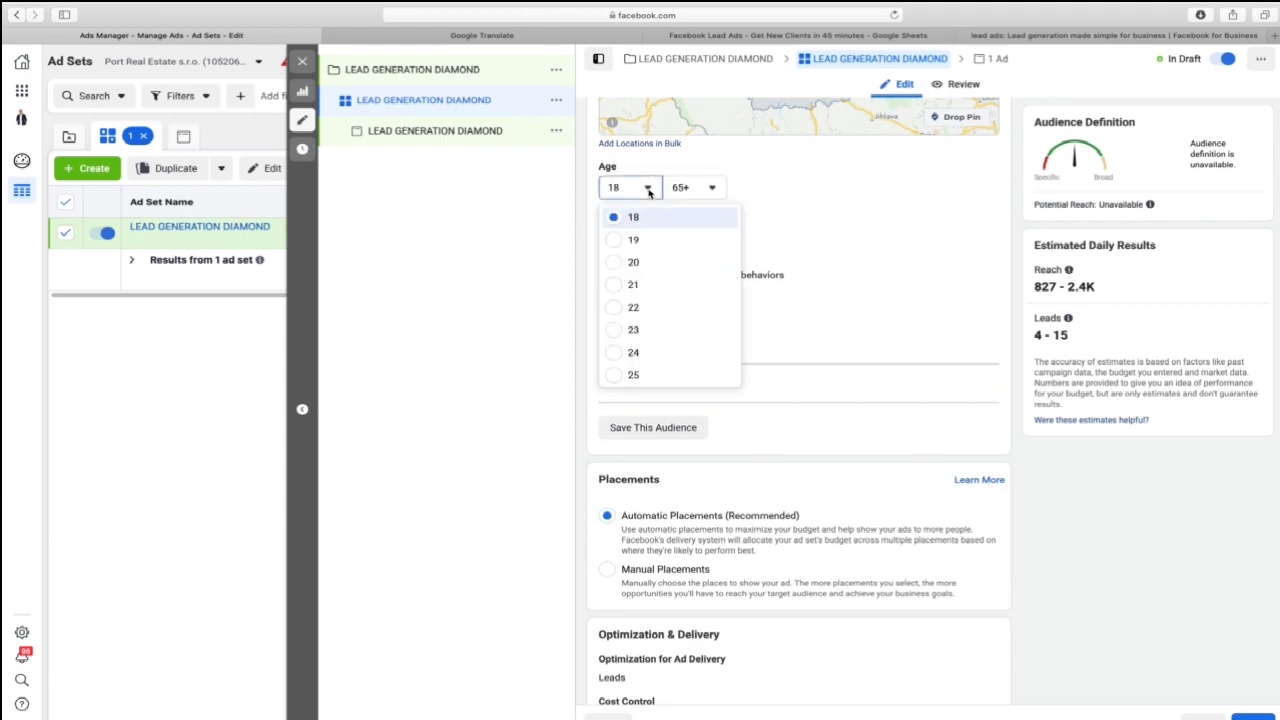
{"action": "scroll", "coordinate": [645, 325], "scroll_direction": "down", "scroll_amount": 1}
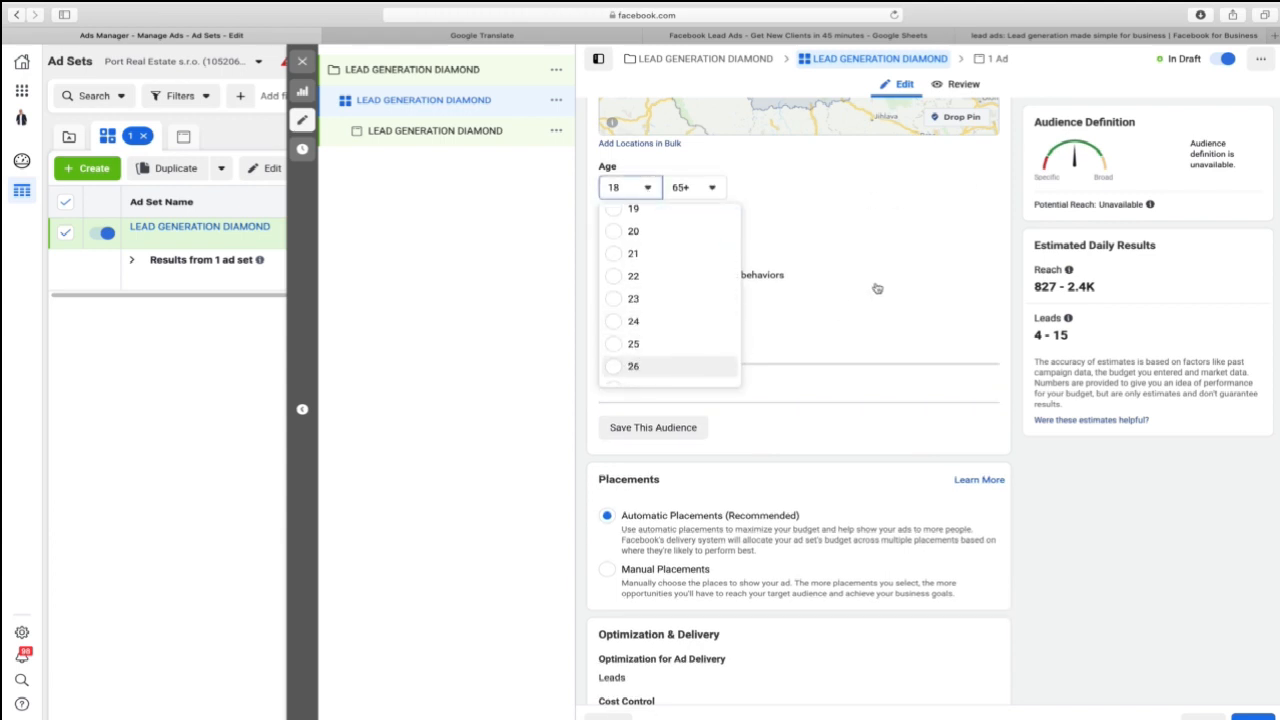
{"action": "scroll", "coordinate": [1073, 456], "scroll_direction": "down", "scroll_amount": 1}
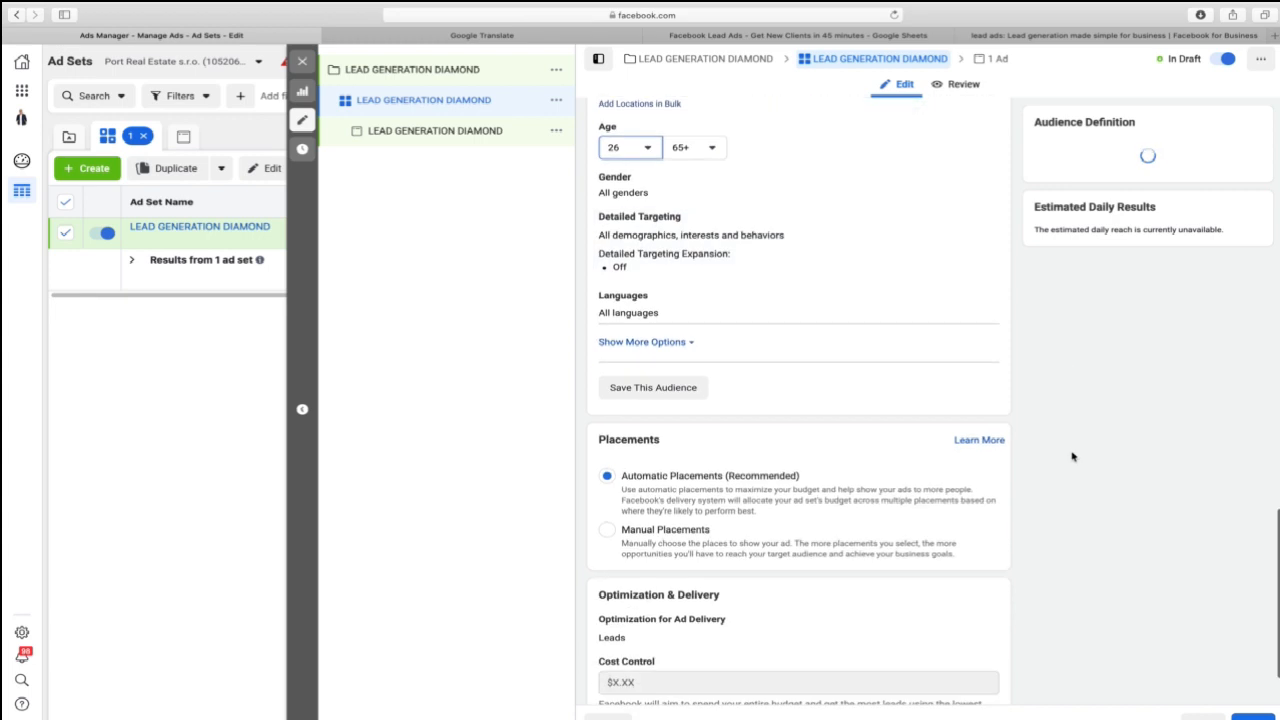
Save the ad set's audience under the name LEAD GENERATION DIAMOND.
{"action": "left_click", "coordinate": [696, 396]}
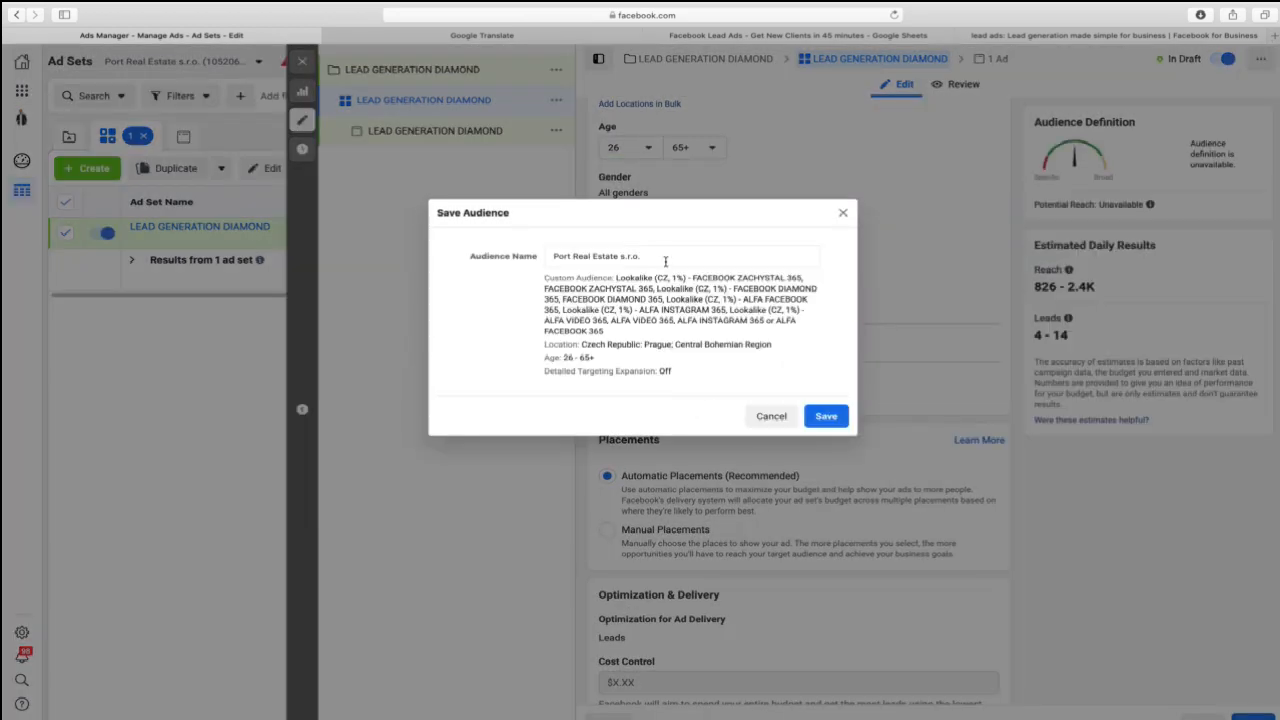
{"action": "triple_click", "coordinate": [663, 257]}
{"action": "type", "text": "LEAD GENERATION DIAMOND"}
{"action": "left_click", "coordinate": [818, 420]}
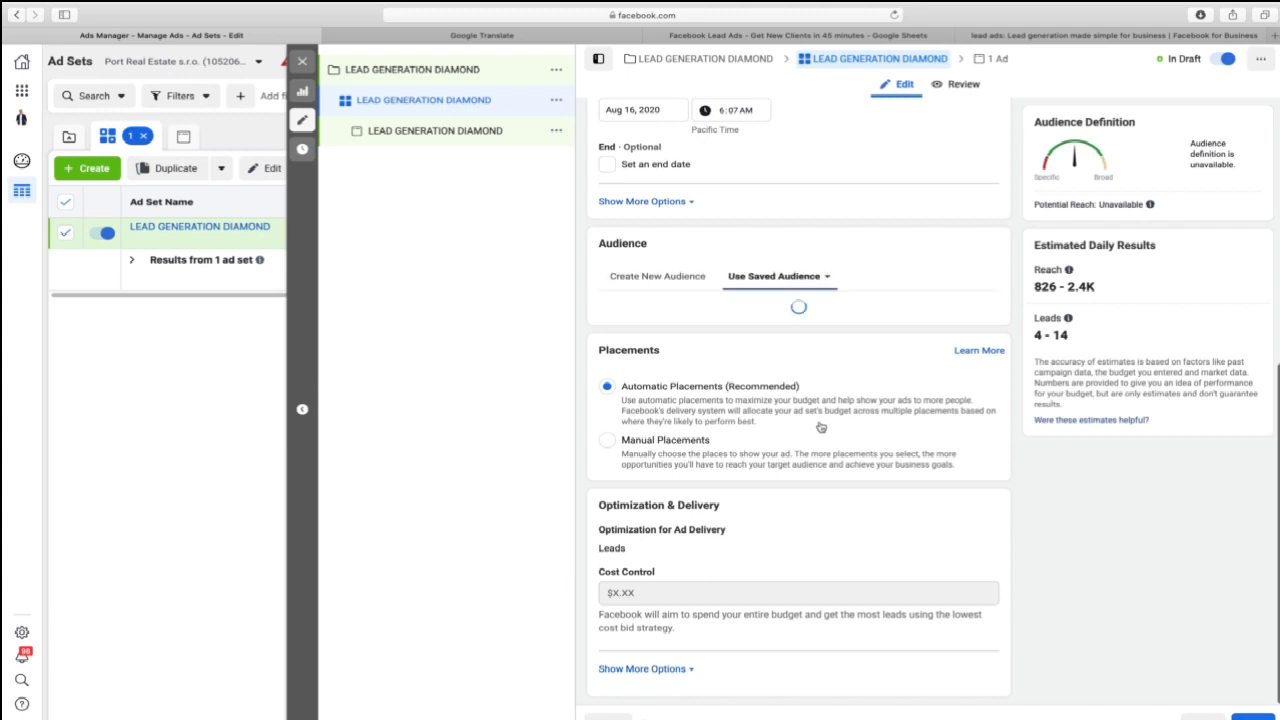
Review the saved audience, placements and delivery settings, and continue to the ad's setup.
{"action": "scroll", "coordinate": [950, 436], "scroll_direction": "down", "scroll_amount": 1}
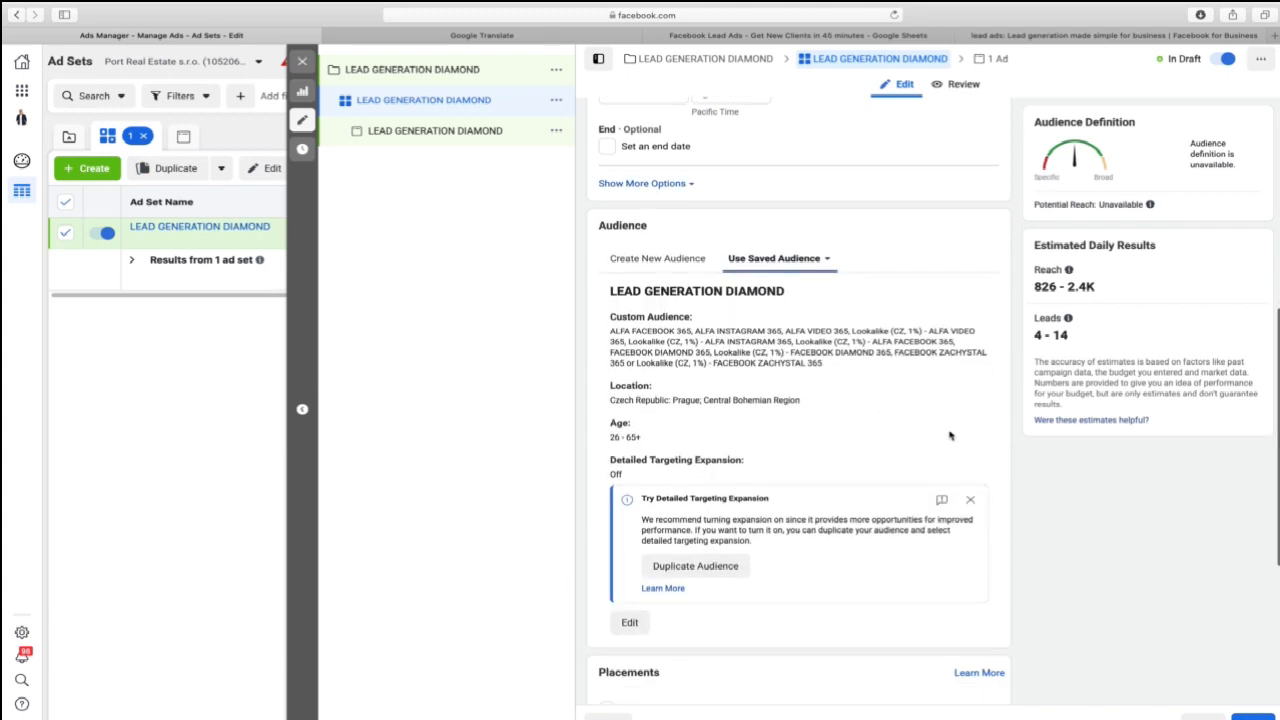
{"action": "scroll", "coordinate": [950, 436], "scroll_direction": "down", "scroll_amount": 3}
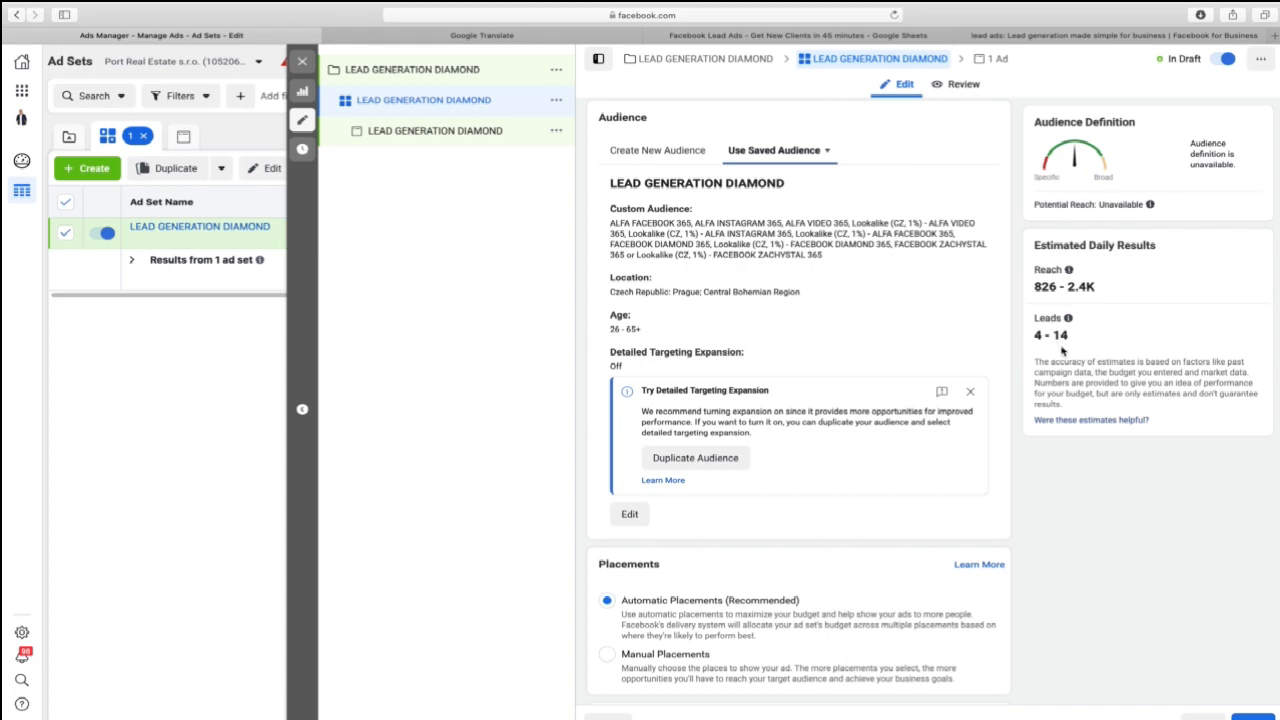
{"action": "mouse_move", "coordinate": [1069, 319]}
{"action": "scroll", "coordinate": [1013, 376], "scroll_direction": "down", "scroll_amount": 5}
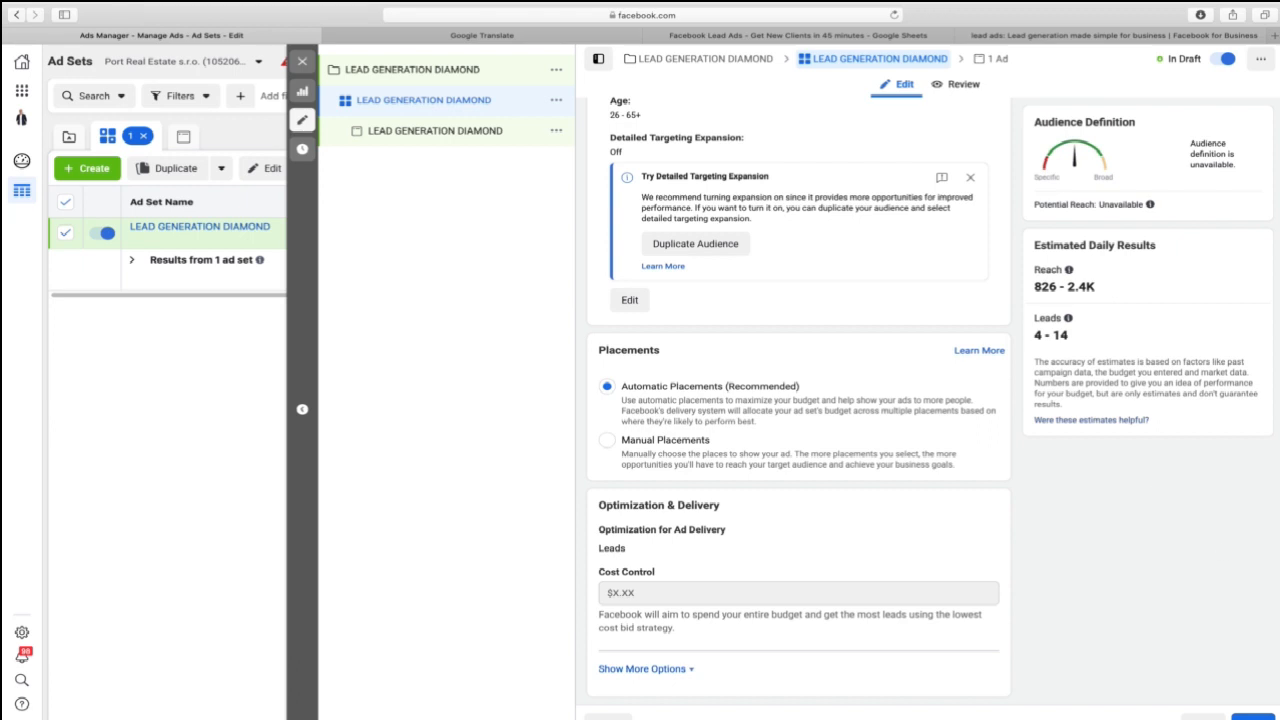
{"action": "left_click", "coordinate": [1242, 714]}
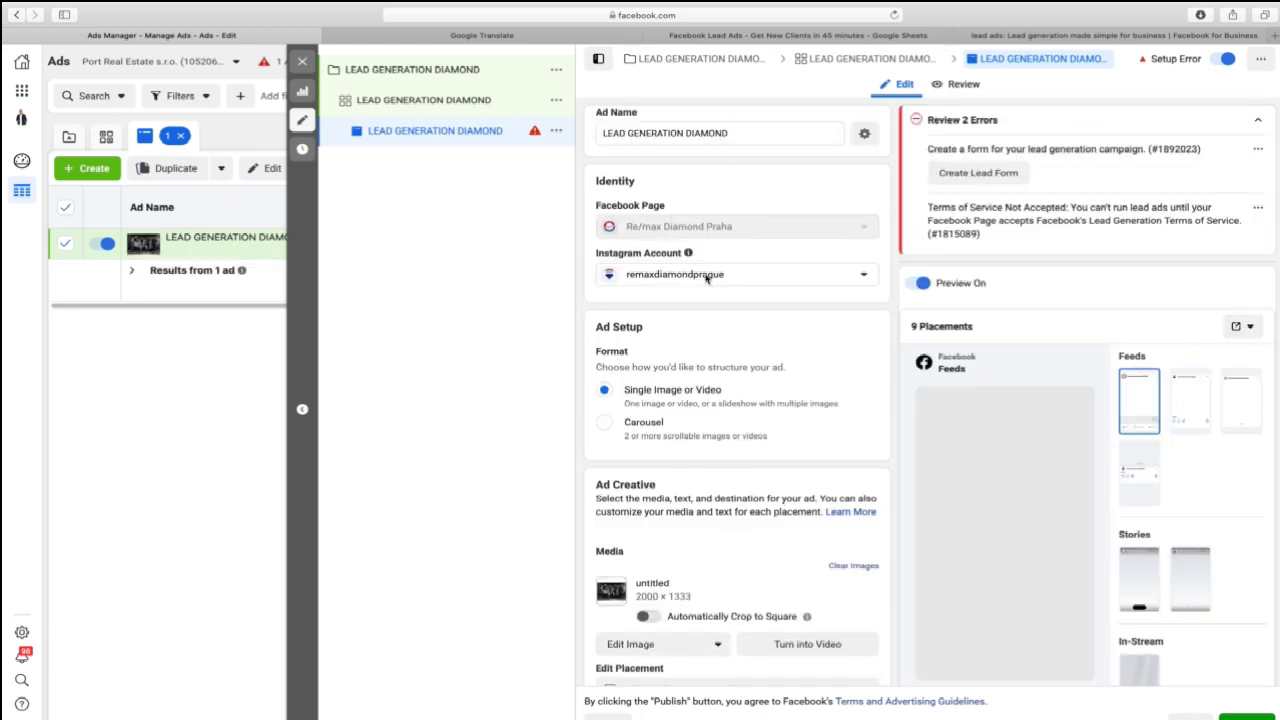
Replace the ad's image by uploading REMAX Diamond Banner 2.JPG from the Desktop folder.
{"action": "scroll", "coordinate": [820, 235], "scroll_direction": "down", "scroll_amount": 2}
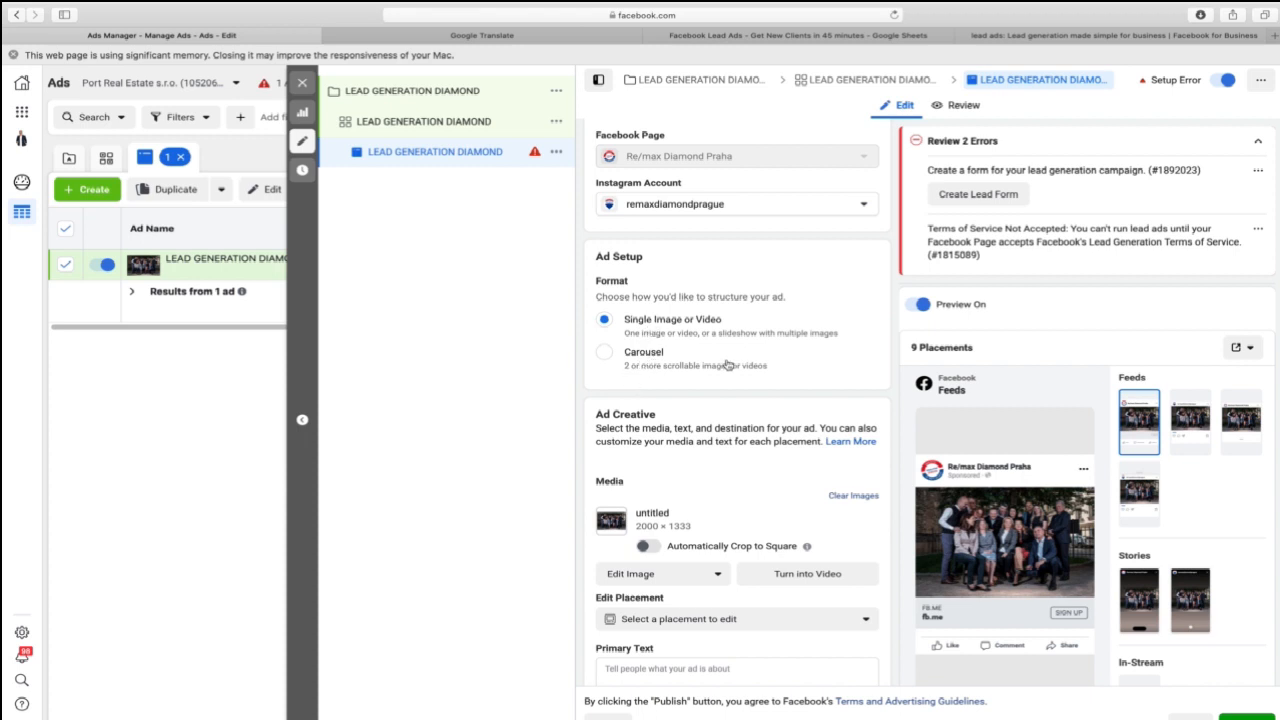
{"action": "scroll", "coordinate": [736, 349], "scroll_direction": "down", "scroll_amount": 4}
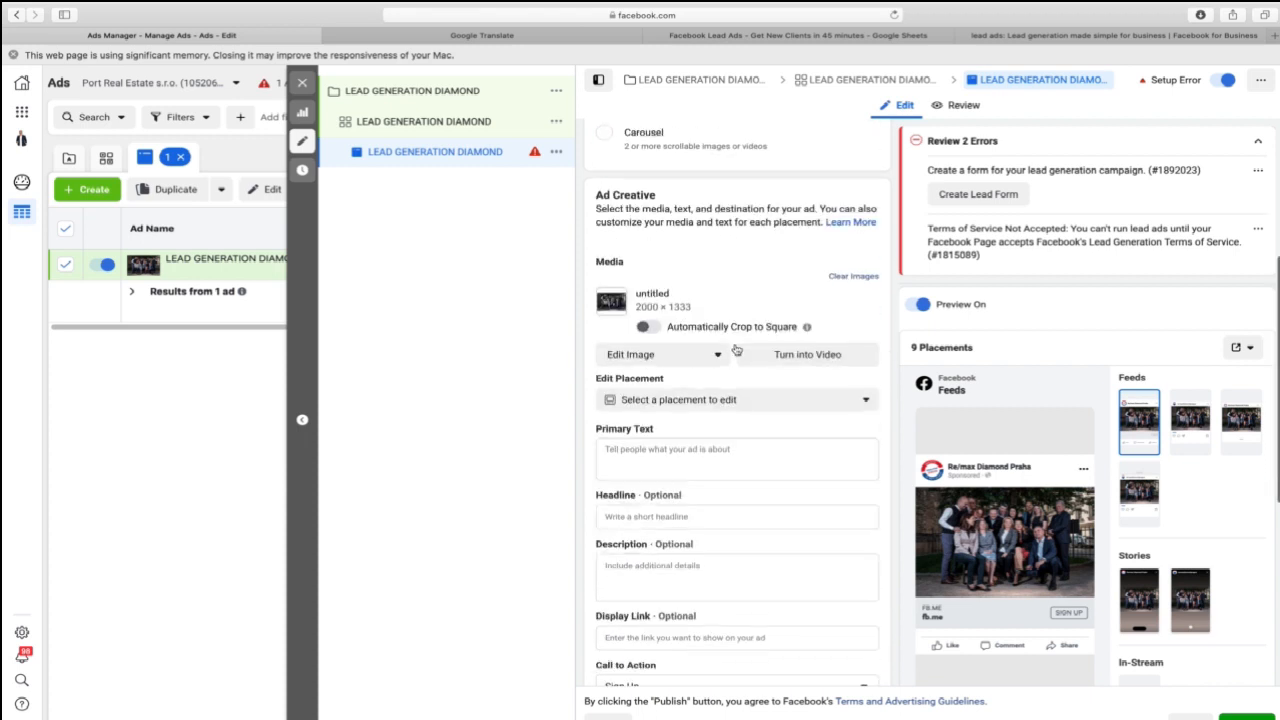
{"action": "scroll", "coordinate": [736, 349], "scroll_direction": "down", "scroll_amount": 2}
{"action": "left_click", "coordinate": [656, 260]}
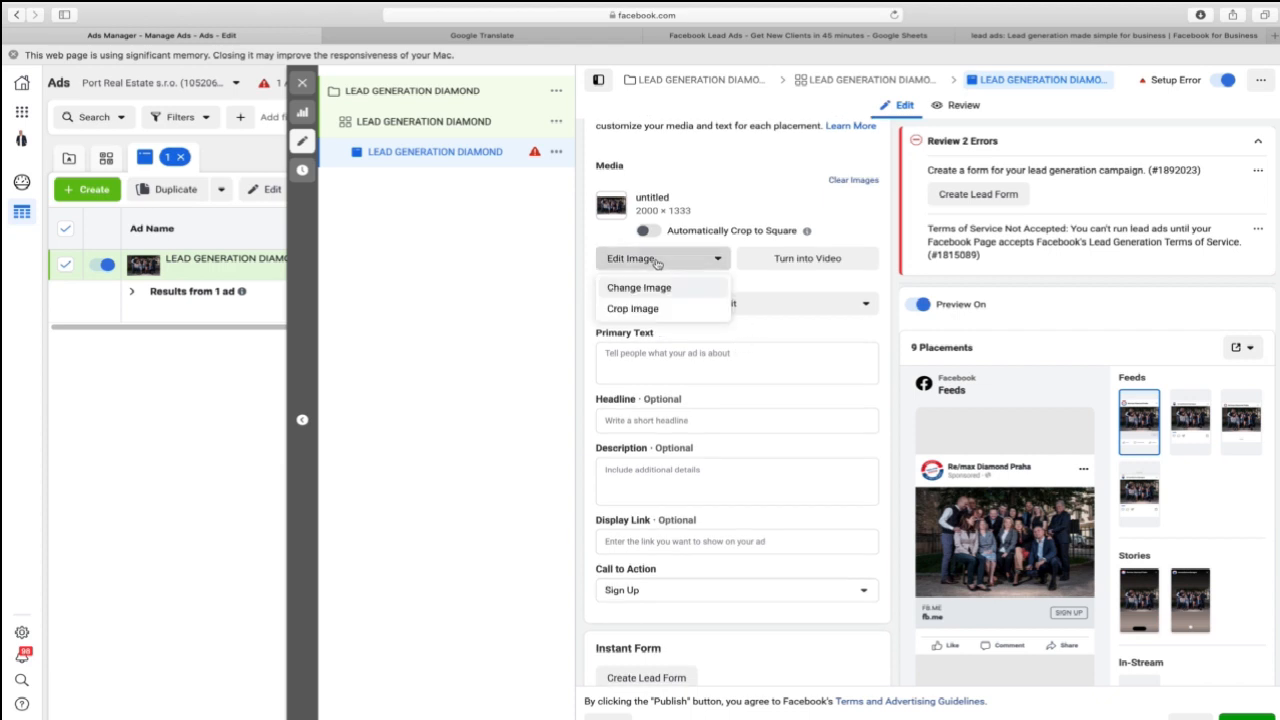
{"action": "left_click", "coordinate": [652, 288]}
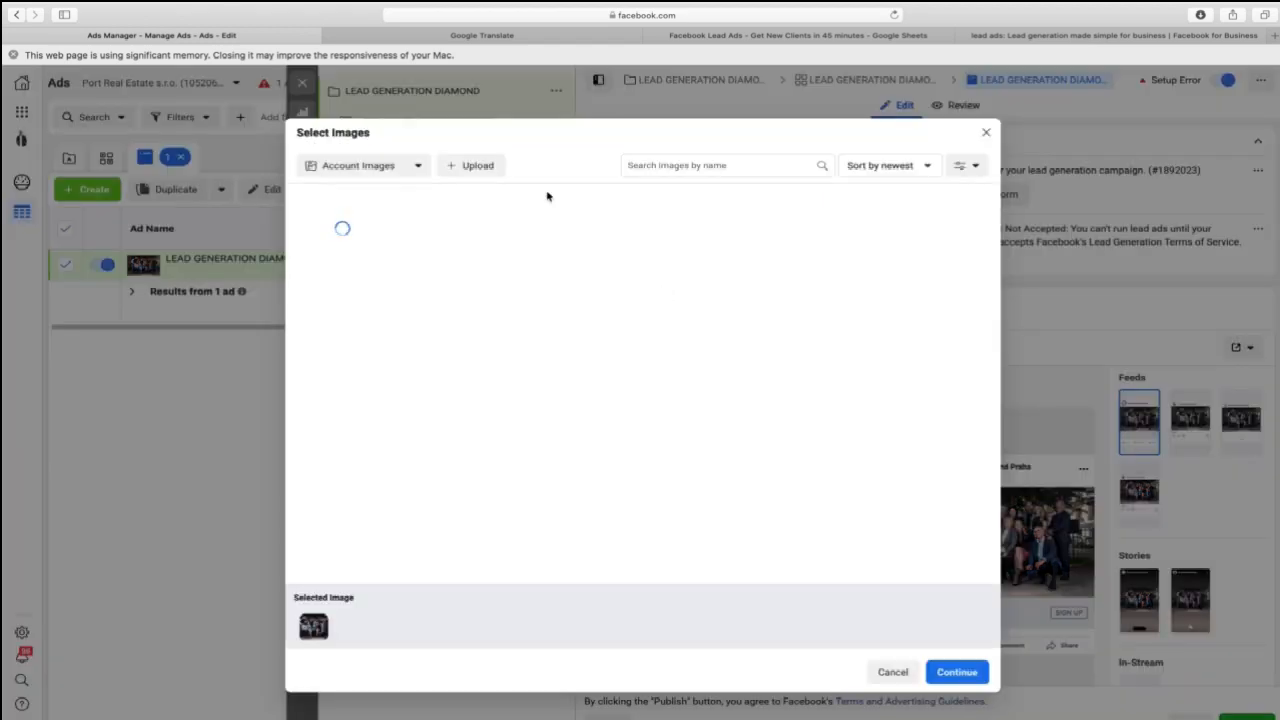
{"action": "left_click", "coordinate": [485, 172]}
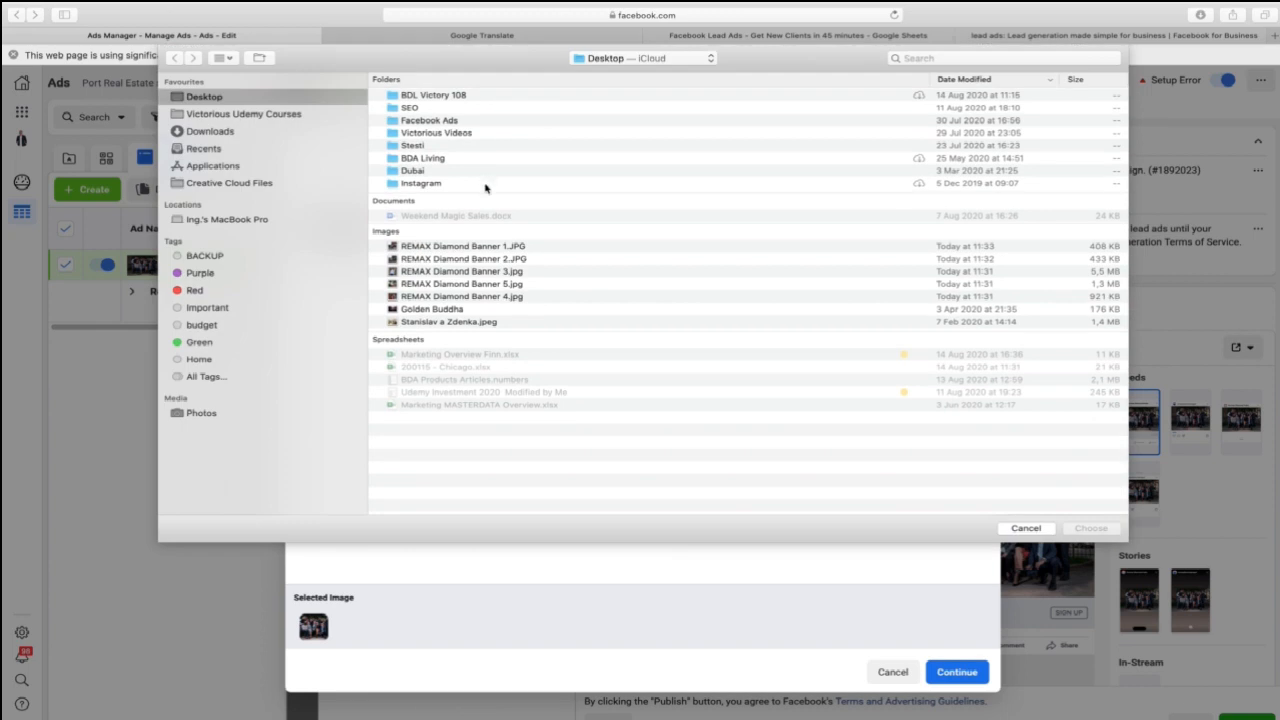
{"action": "left_click", "coordinate": [458, 260]}
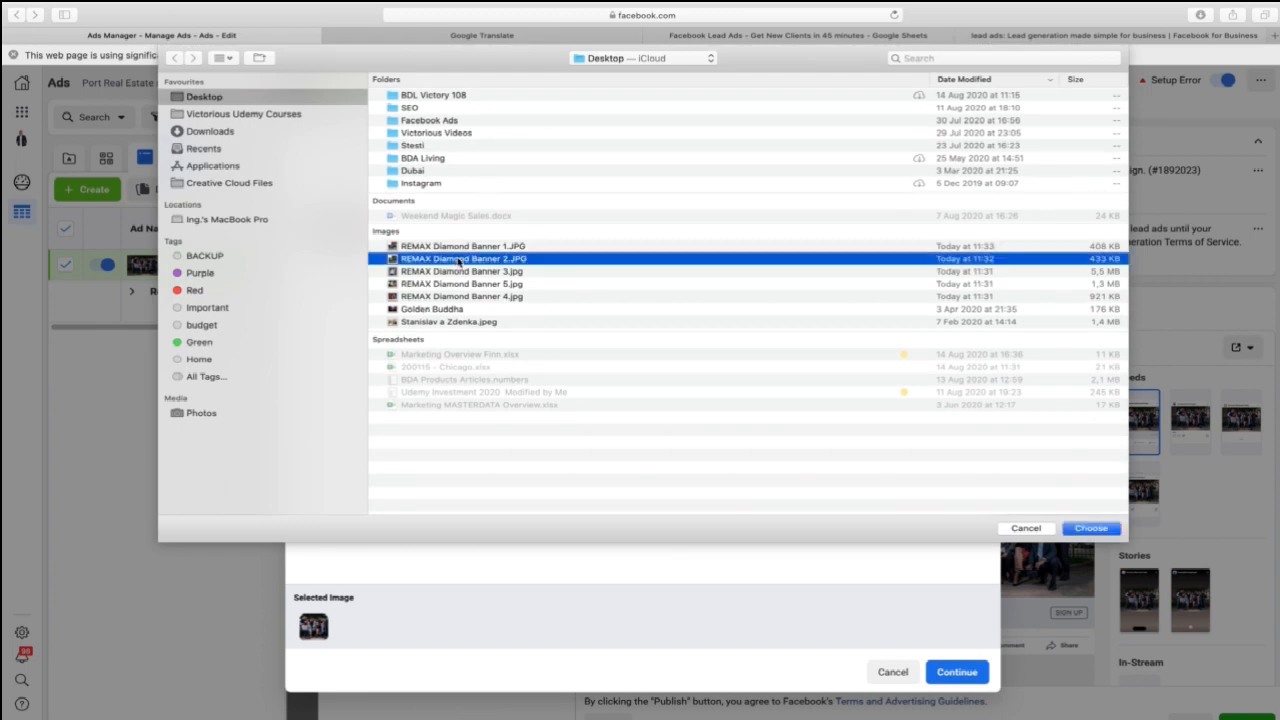
{"action": "left_click", "coordinate": [1091, 528]}
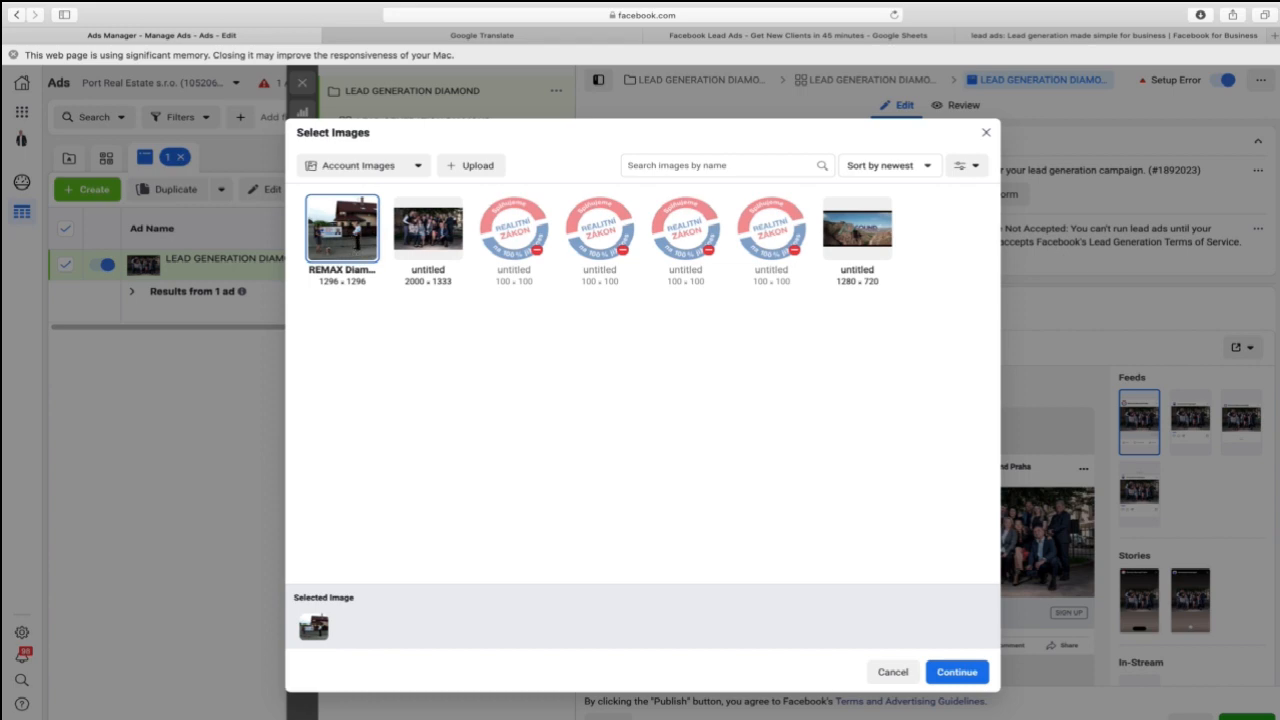
{"action": "left_click", "coordinate": [960, 673]}
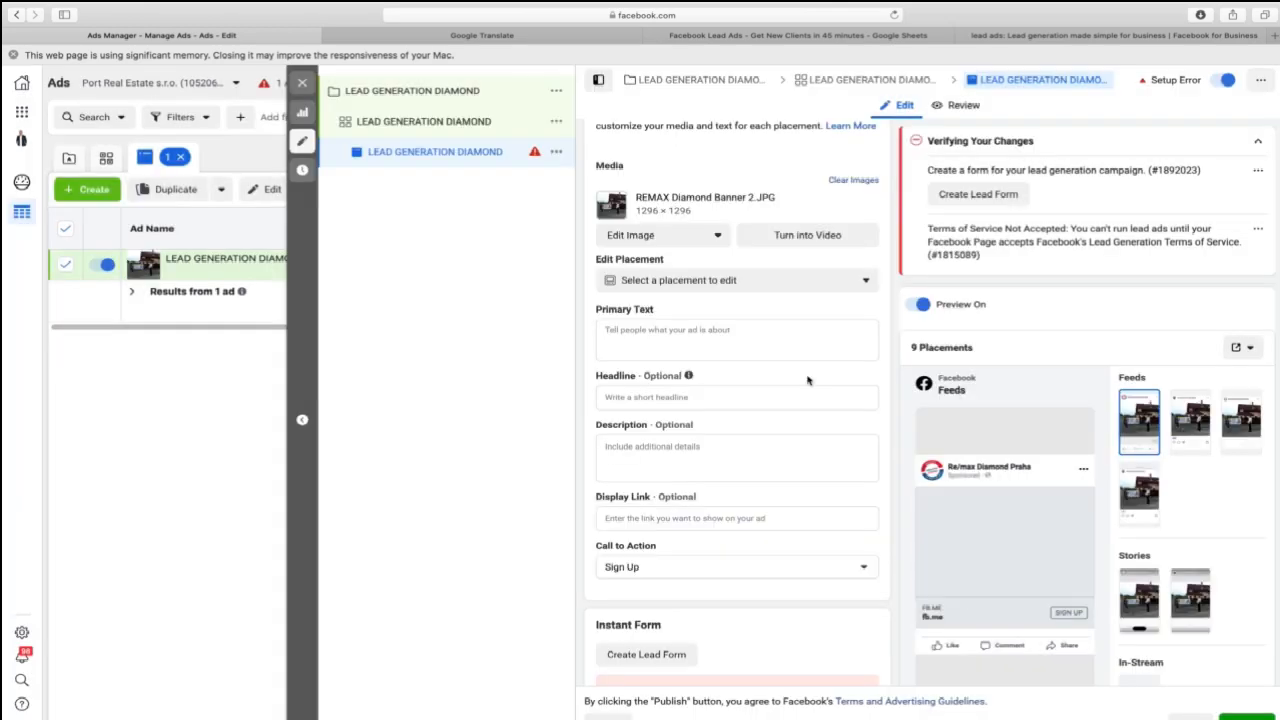
Copy "Zajímá vás aktuální cena vaší nemovitosti ? Získejte zdarma a nezávazně prodejní cenu Vaší nemovitosti" from Google Translate into the ad's primary text.
{"action": "scroll", "coordinate": [811, 381], "scroll_direction": "up", "scroll_amount": 3}
{"action": "scroll", "coordinate": [811, 381], "scroll_direction": "up", "scroll_amount": 1}
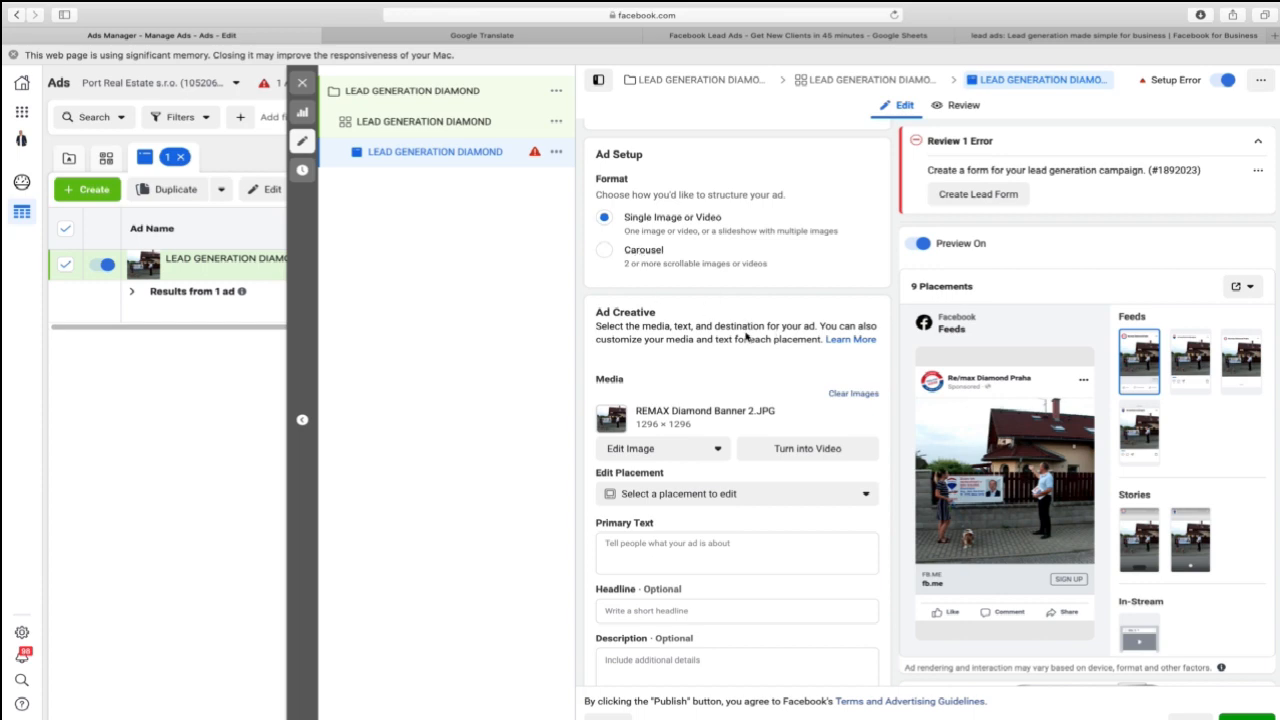
{"action": "left_click", "coordinate": [490, 33]}
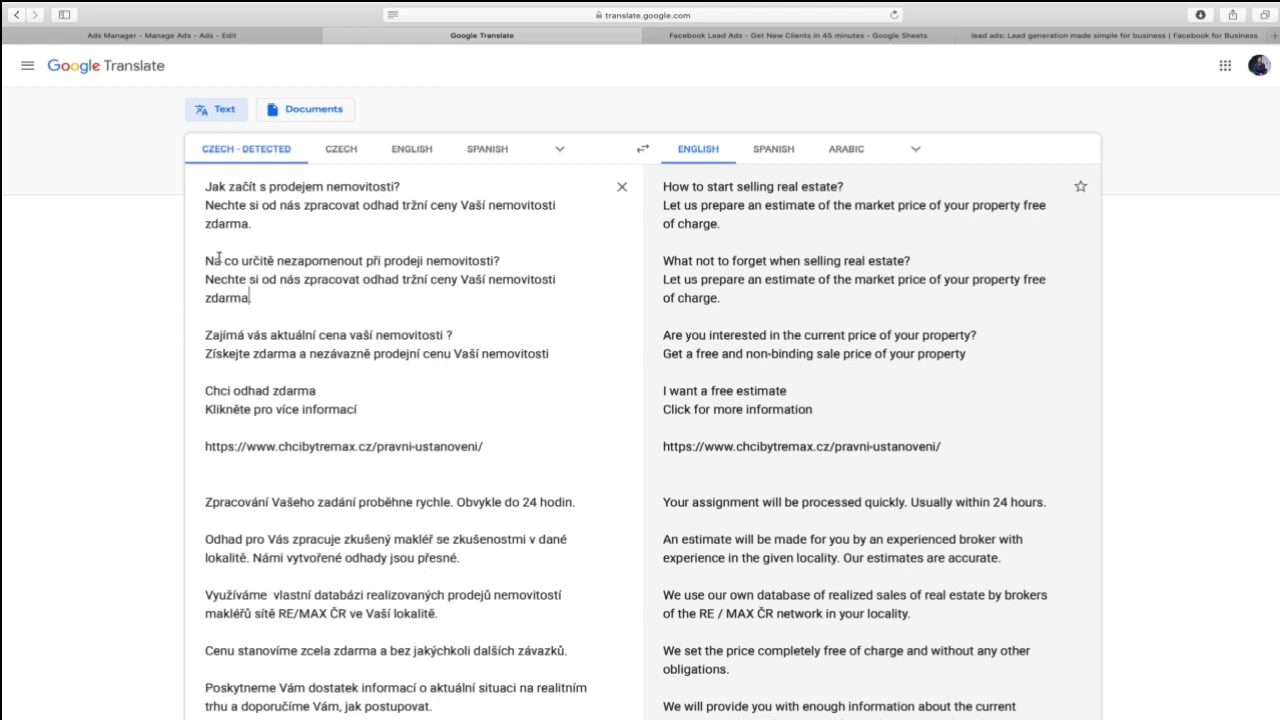
{"action": "left_click_drag", "start_coordinate": [552, 352], "coordinate": [162, 321]}
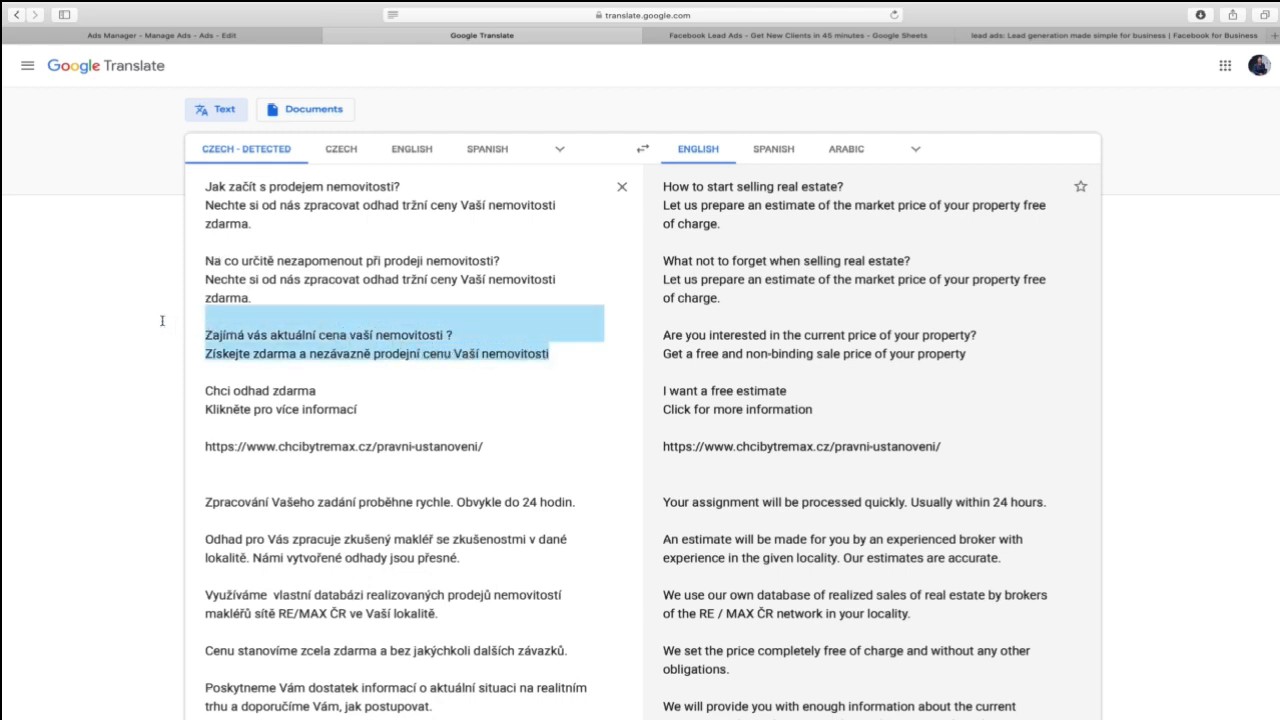
{"action": "left_click", "coordinate": [248, 335]}
{"action": "left_click_drag", "start_coordinate": [563, 354], "coordinate": [170, 335]}
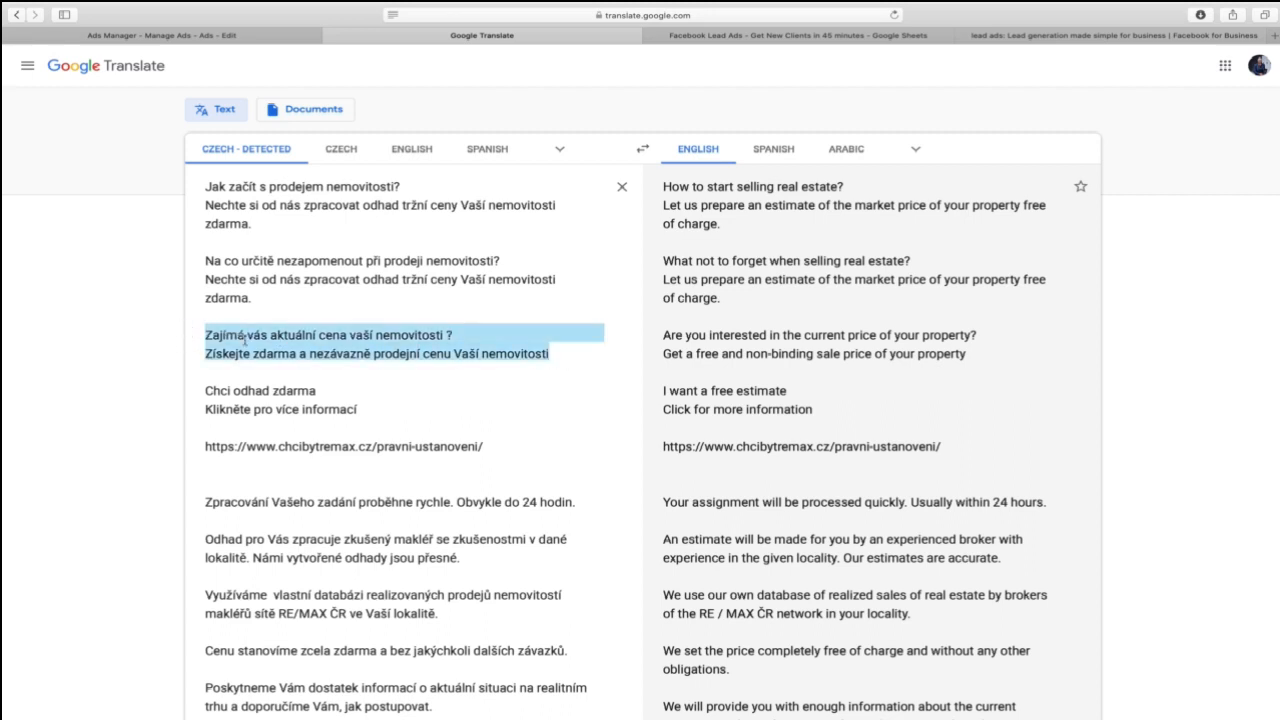
{"action": "right_click", "coordinate": [252, 337]}
{"action": "left_click", "coordinate": [336, 391]}
{"action": "left_click", "coordinate": [160, 35]}
{"action": "left_click", "coordinate": [736, 550]}
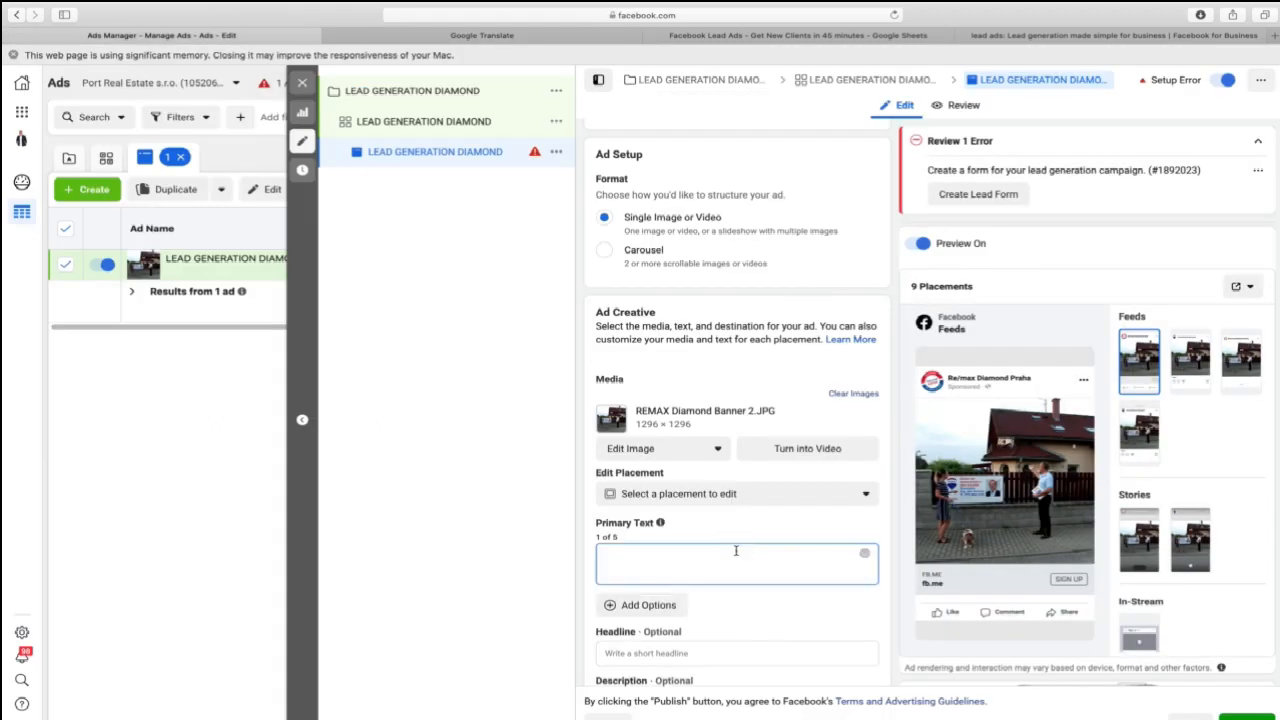
{"action": "key", "text": "super+v"}
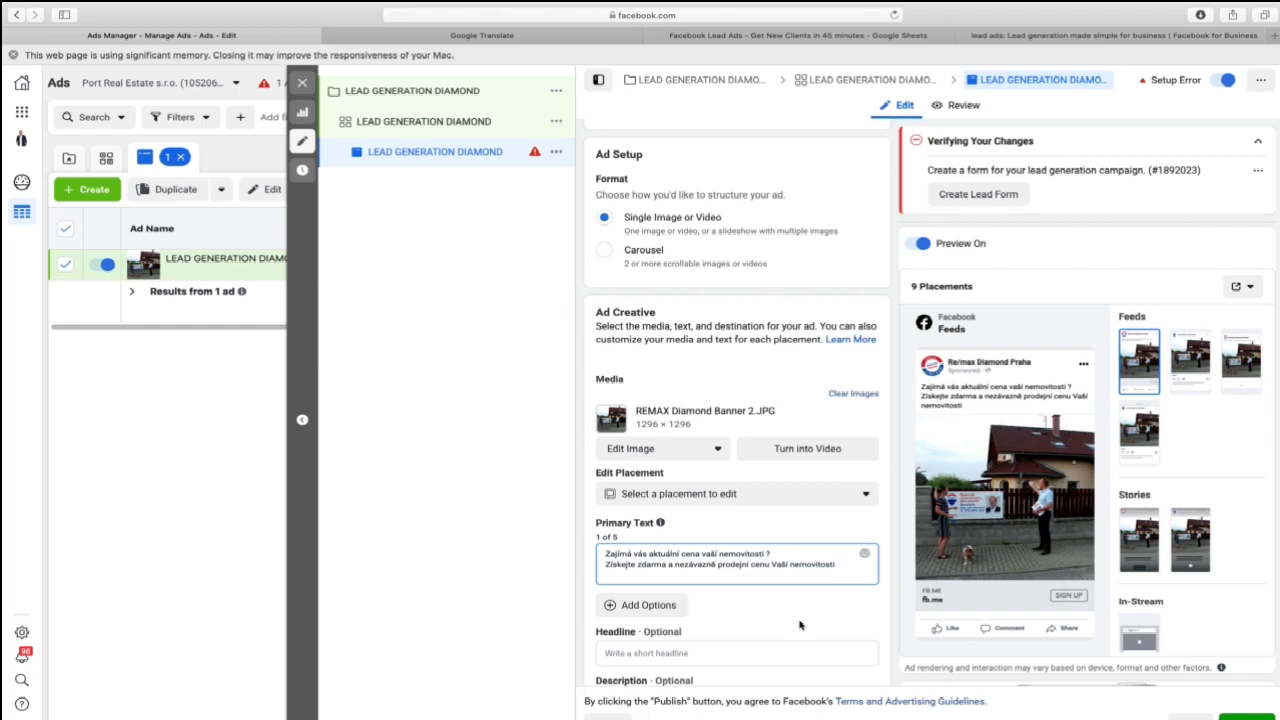
Copy the passage beginning "Na co určitě nezapomenout při prodeji nemovitosti?" from Google Translate as a second primary text, and remove the space before the first text's question mark.
{"action": "left_click", "coordinate": [655, 607]}
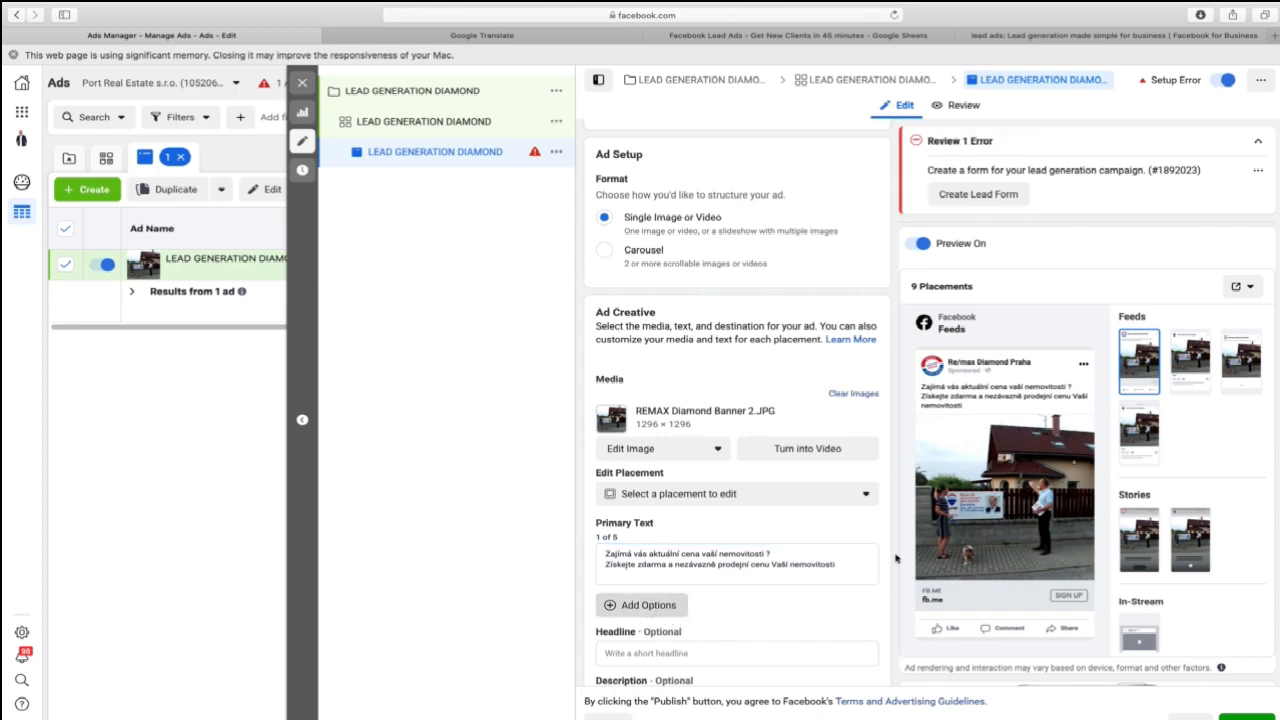
{"action": "left_click", "coordinate": [400, 36]}
{"action": "left_click_drag", "start_coordinate": [254, 300], "coordinate": [191, 256]}
{"action": "left_click", "coordinate": [280, 34]}
{"action": "left_click", "coordinate": [644, 598]}
{"action": "key", "text": "super+v"}
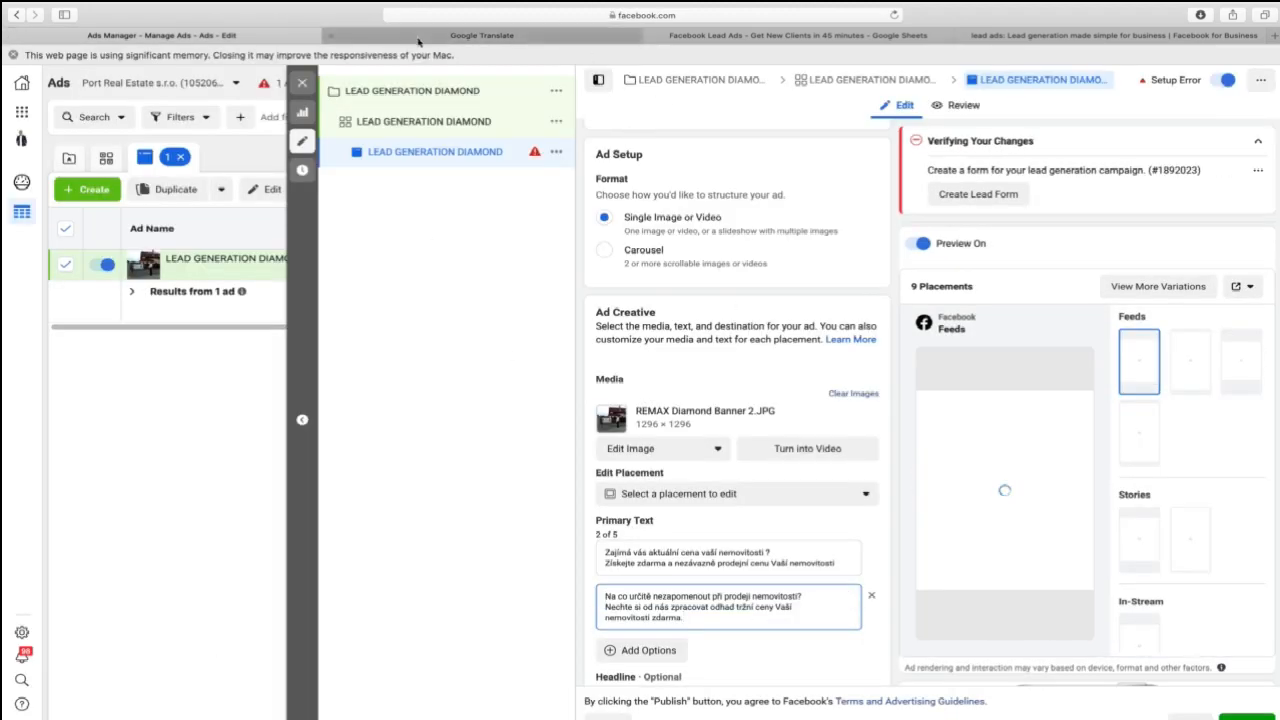
{"action": "left_click", "coordinate": [776, 552]}
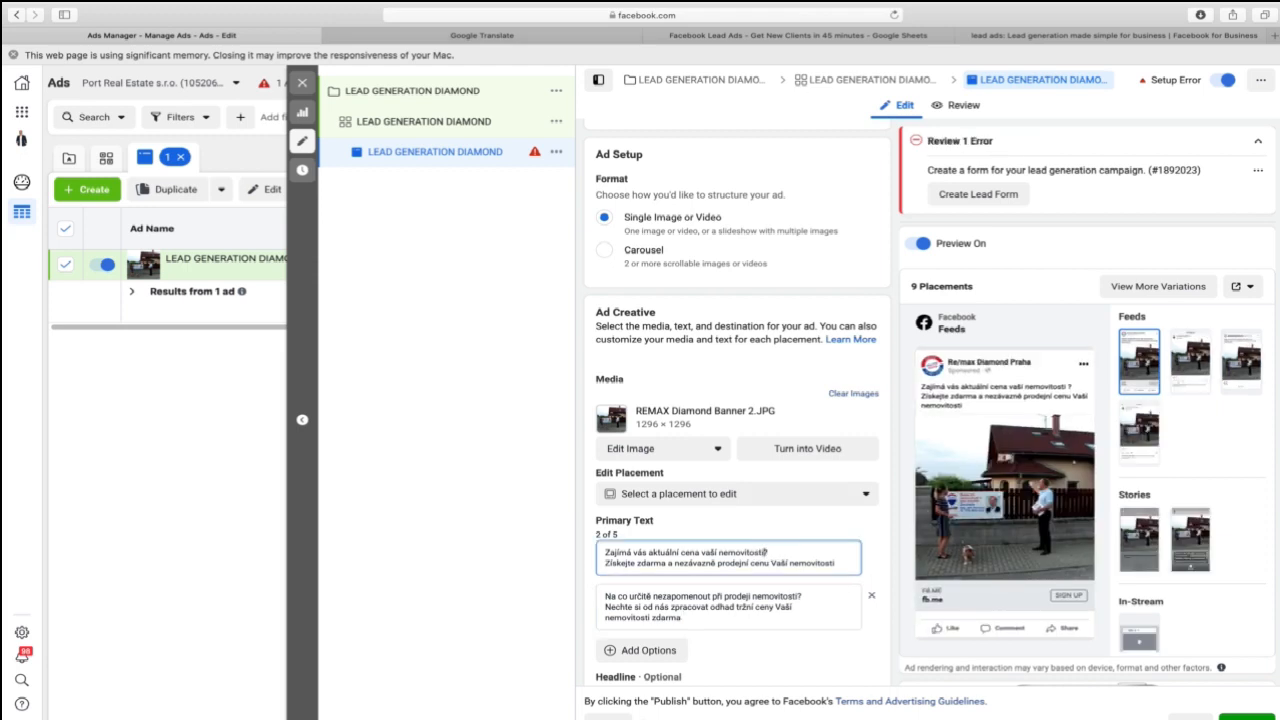
Copy the passage beginning "Jak začít s prodejem nemovitosti?" from Google Translate into a third primary text option.
{"action": "left_click", "coordinate": [422, 37]}
{"action": "left_click_drag", "start_coordinate": [258, 226], "coordinate": [186, 188]}
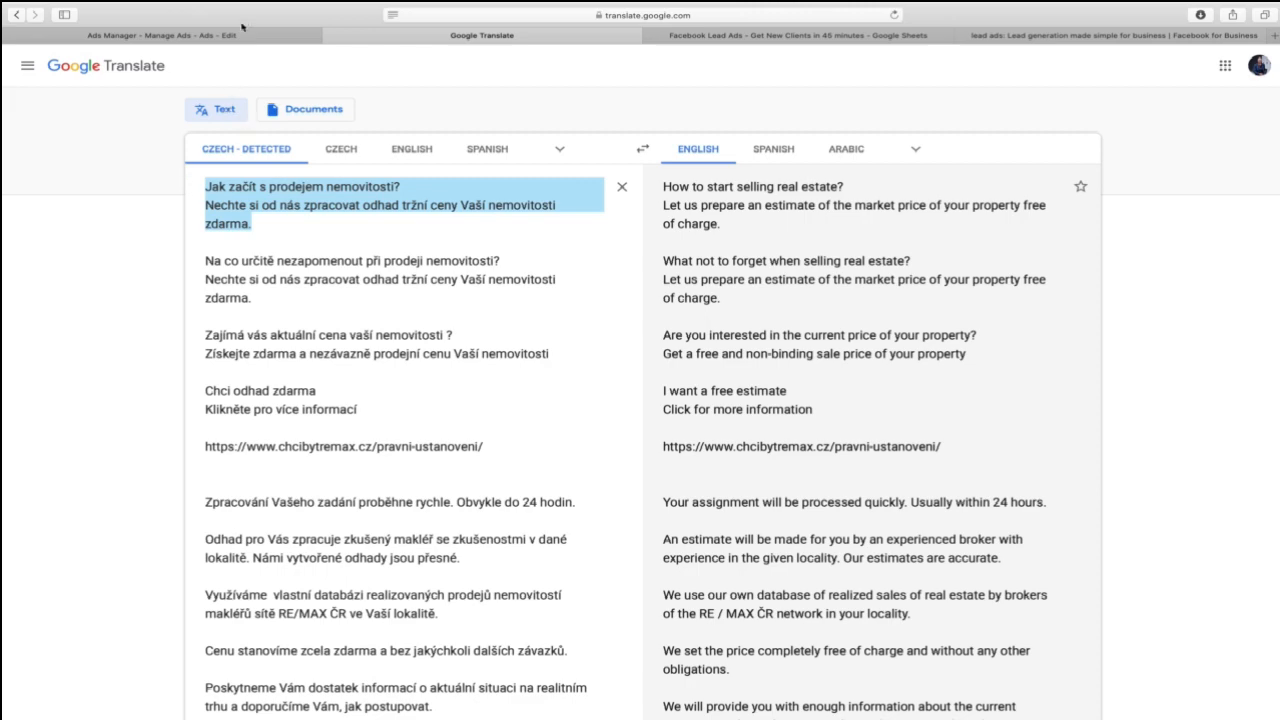
{"action": "left_click", "coordinate": [160, 35]}
{"action": "left_click", "coordinate": [645, 652]}
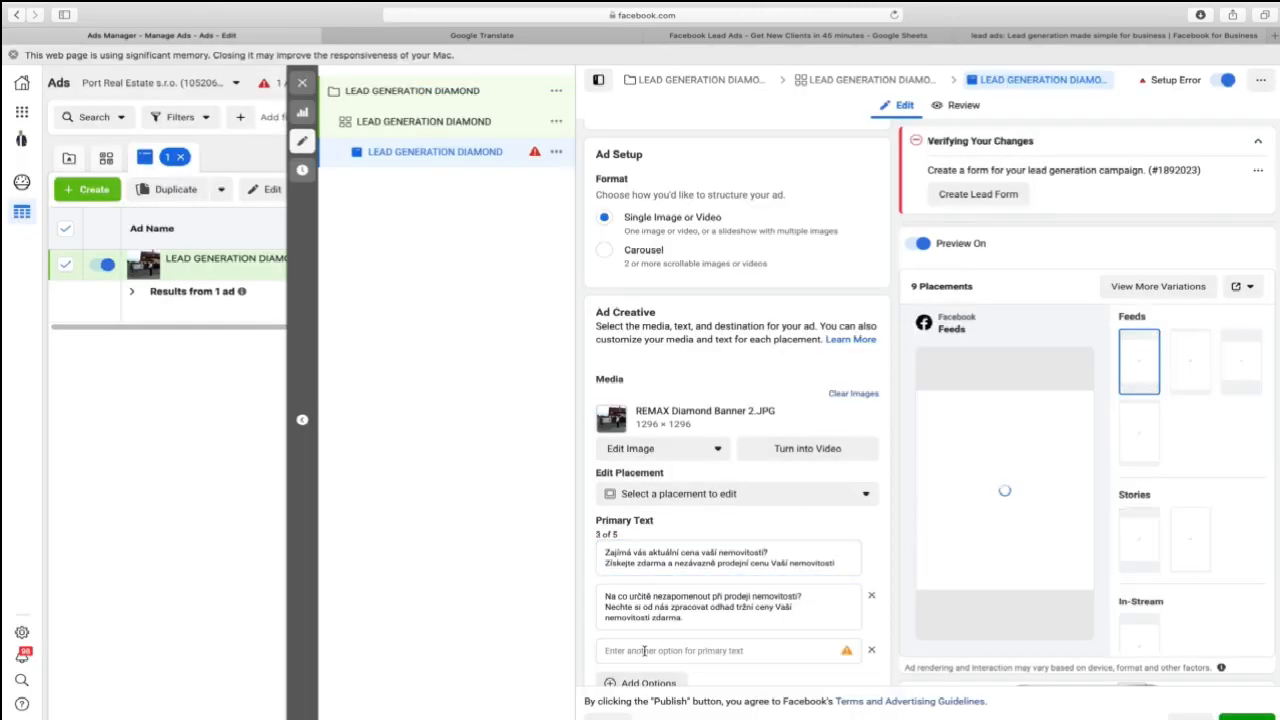
{"action": "left_click", "coordinate": [645, 651]}
{"action": "key", "text": "super+v"}
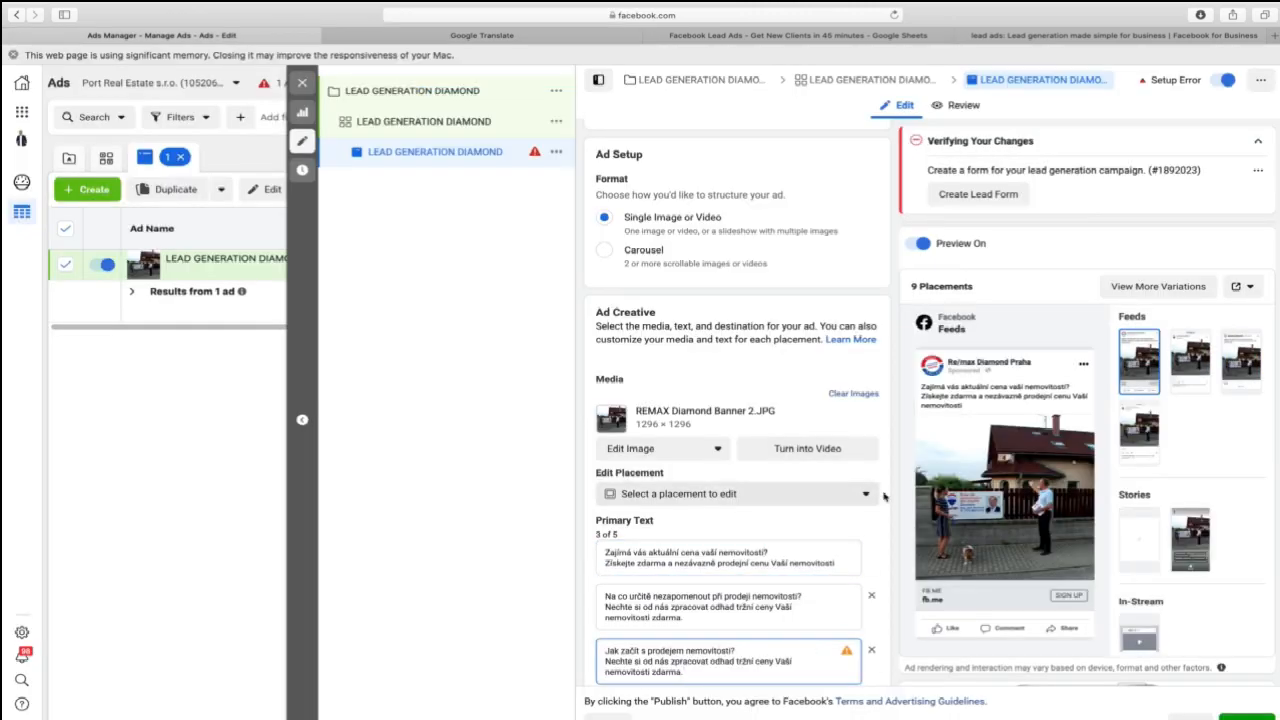
Dismiss the browser's memory notice and copy "Chci odhad zdarma" from Google Translate into the ad's headline.
{"action": "scroll", "coordinate": [881, 496], "scroll_direction": "down", "scroll_amount": 5}
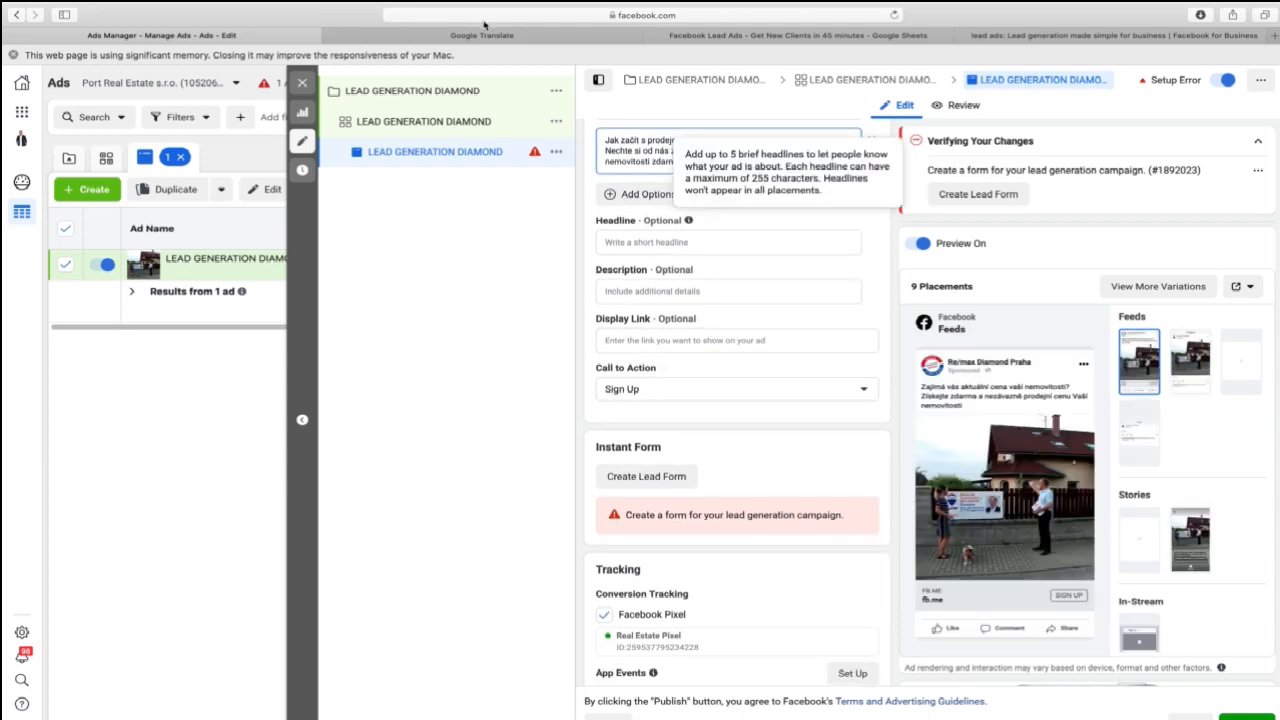
{"action": "left_click", "coordinate": [13, 55]}
{"action": "left_click", "coordinate": [400, 35]}
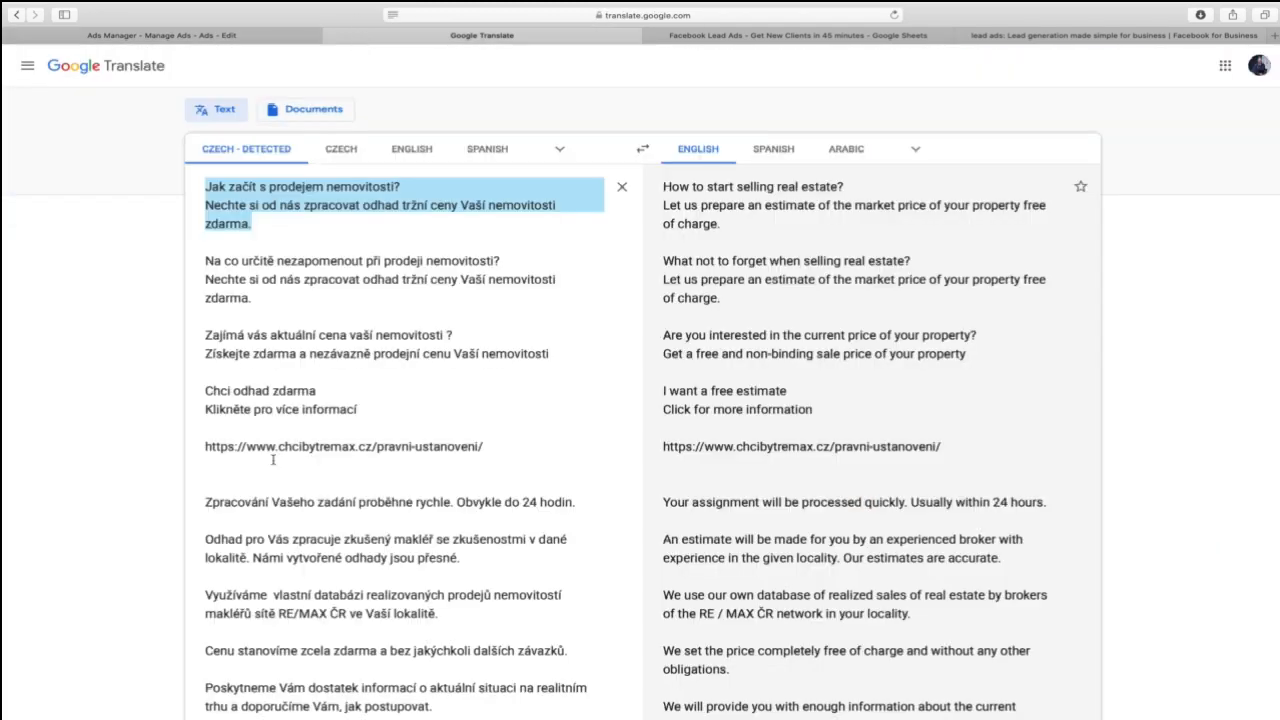
{"action": "left_click_drag", "start_coordinate": [320, 399], "coordinate": [95, 398]}
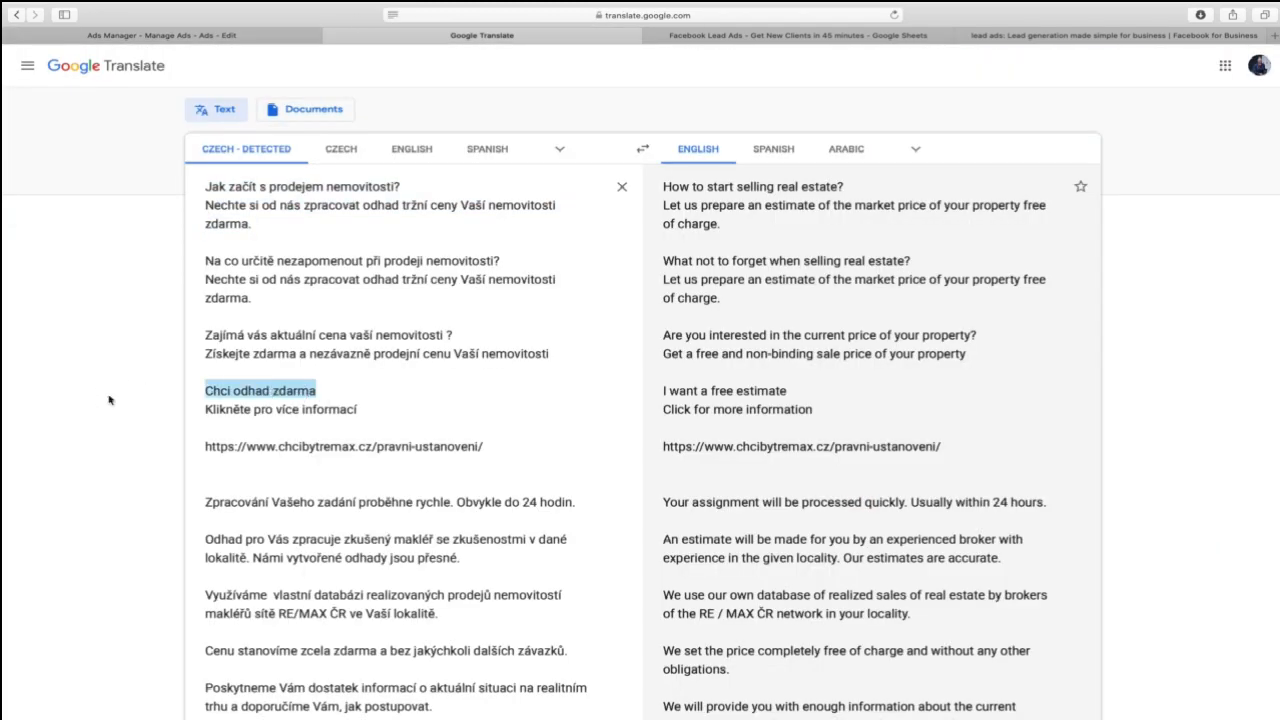
{"action": "left_click", "coordinate": [240, 35]}
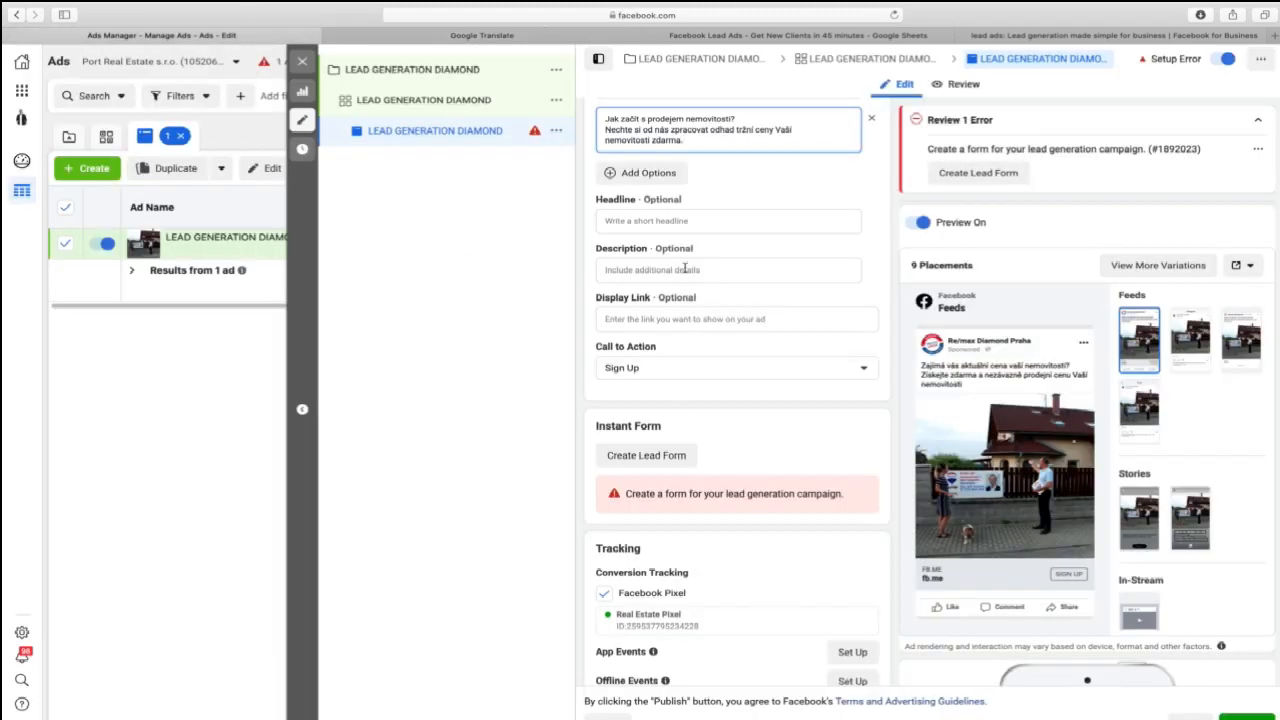
{"action": "left_click", "coordinate": [657, 220]}
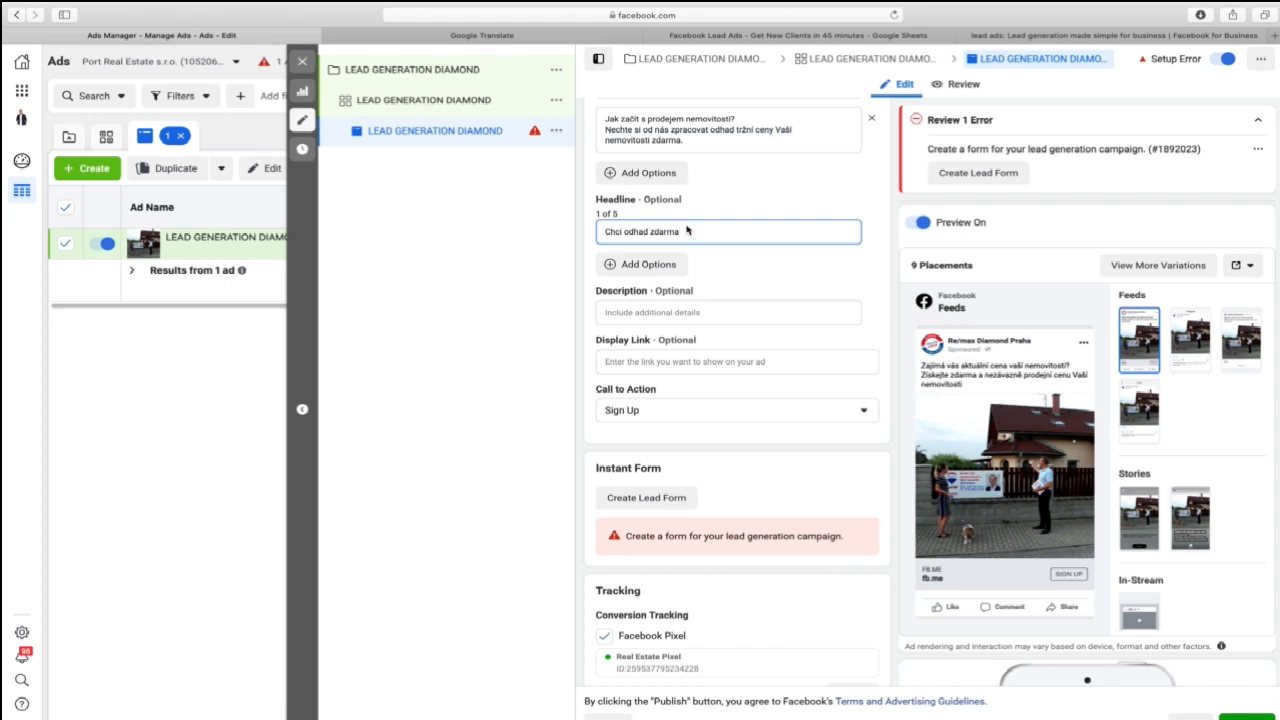
Copy "Klikněte pro více informací" from Google Translate into the ad's description.
{"action": "left_click", "coordinate": [500, 36]}
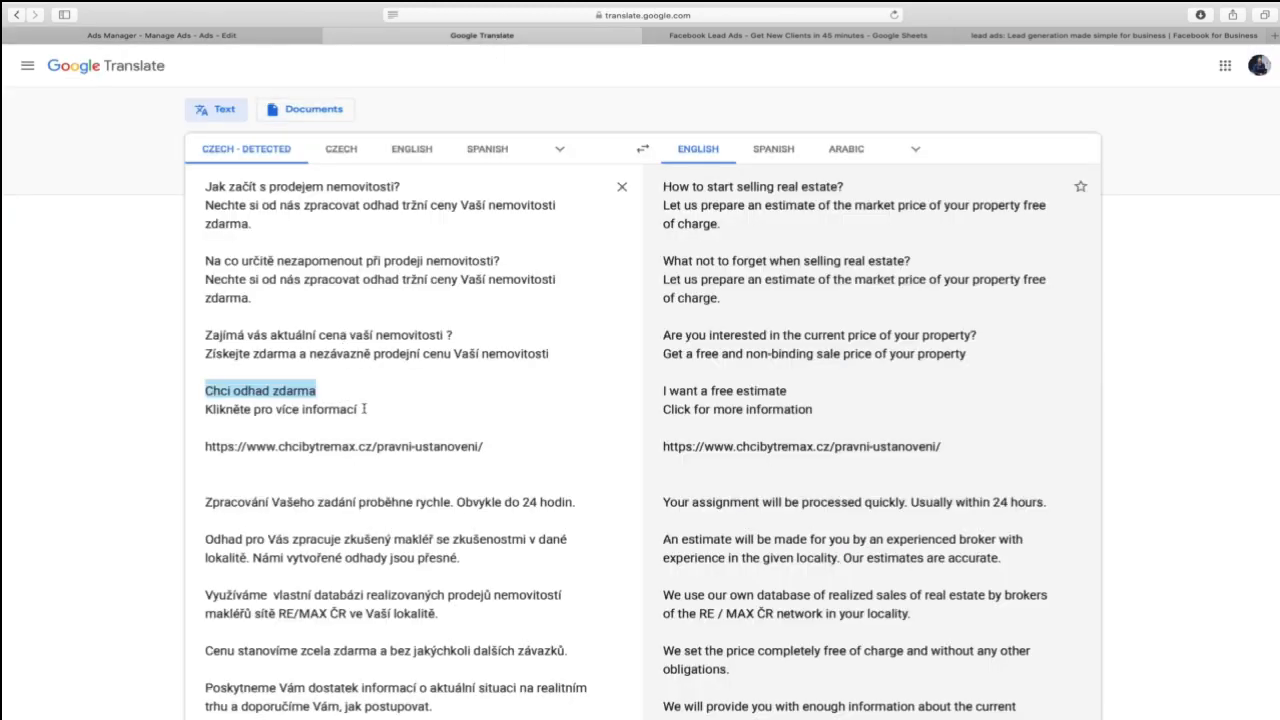
{"action": "left_click_drag", "start_coordinate": [372, 408], "coordinate": [134, 407]}
{"action": "key", "text": "super+c"}
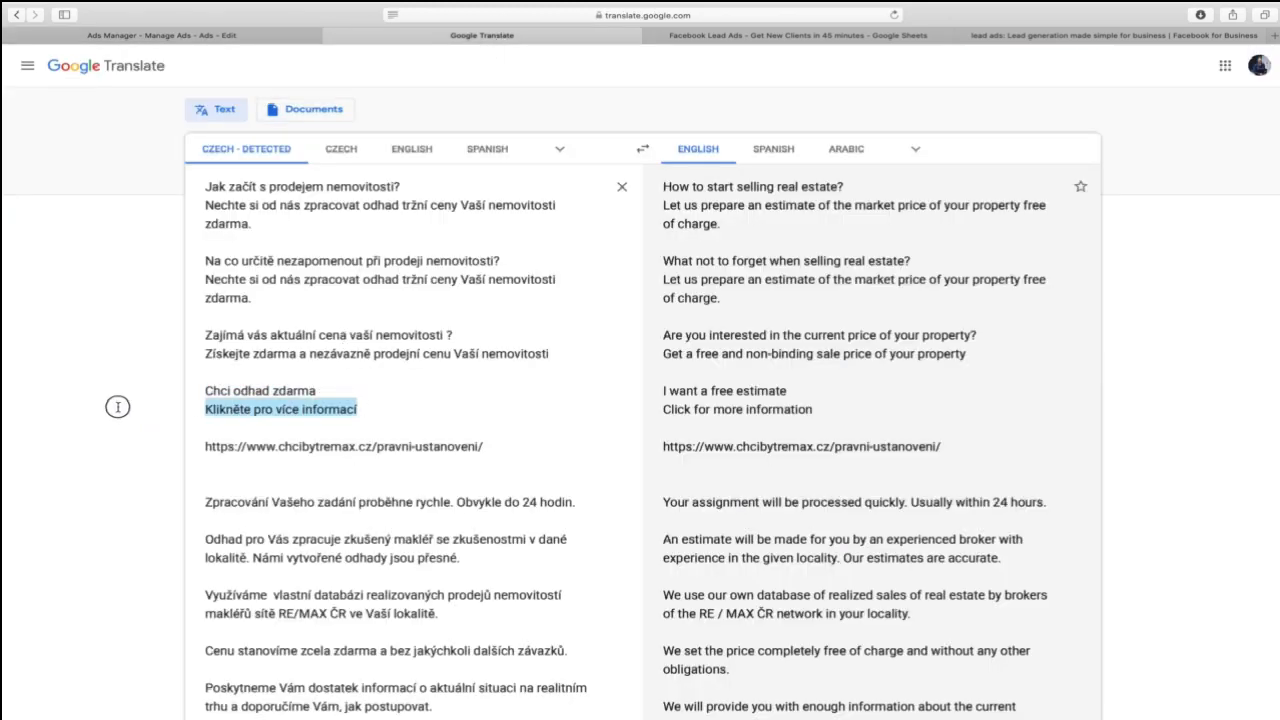
{"action": "left_click", "coordinate": [290, 38]}
{"action": "left_click", "coordinate": [645, 314]}
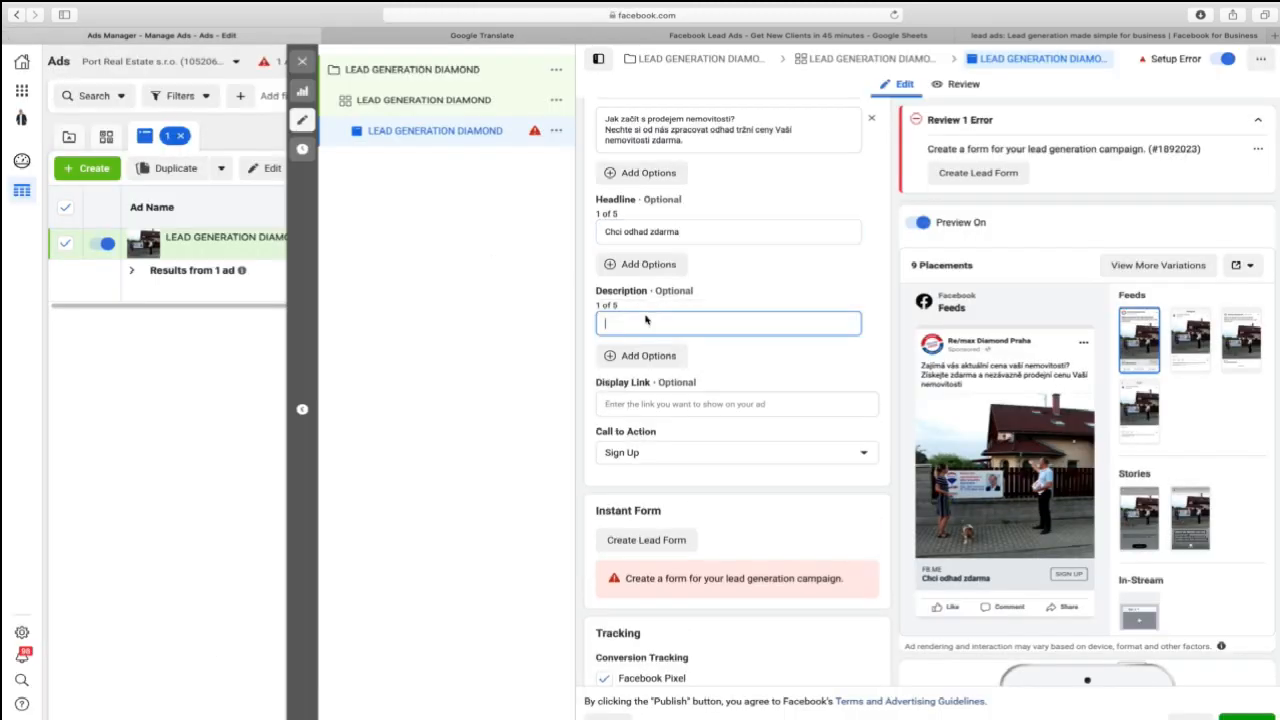
{"action": "key", "text": "super+v"}
{"action": "left_click", "coordinate": [686, 403]}
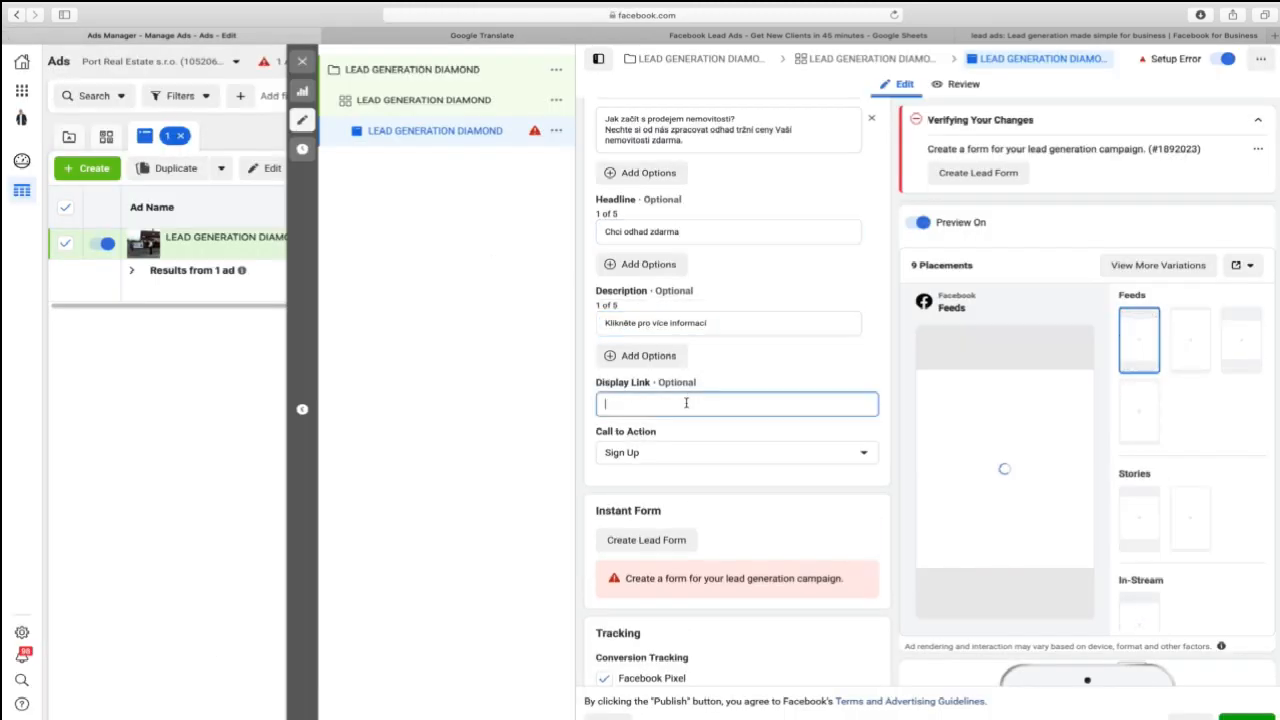
{"action": "left_click", "coordinate": [403, 34]}
{"action": "left_click", "coordinate": [227, 409]}
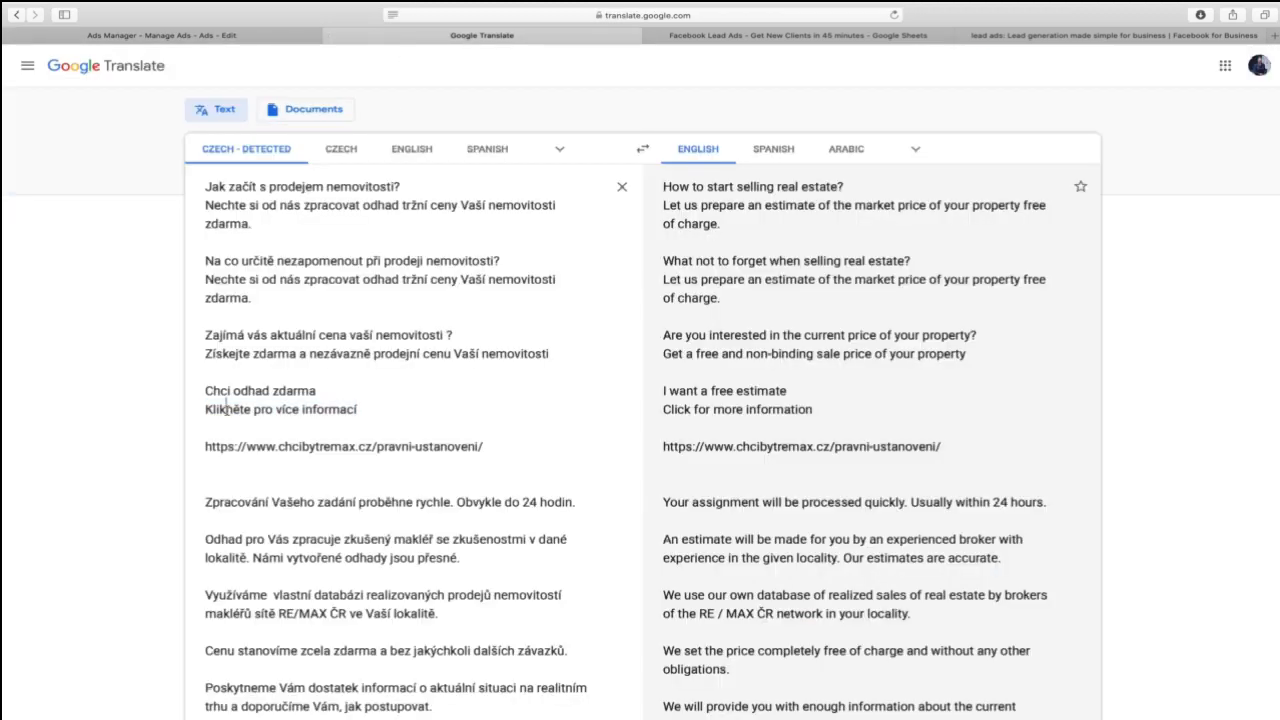
{"action": "left_click_drag", "start_coordinate": [247, 446], "coordinate": [372, 446]}
{"action": "key", "text": "super+c"}
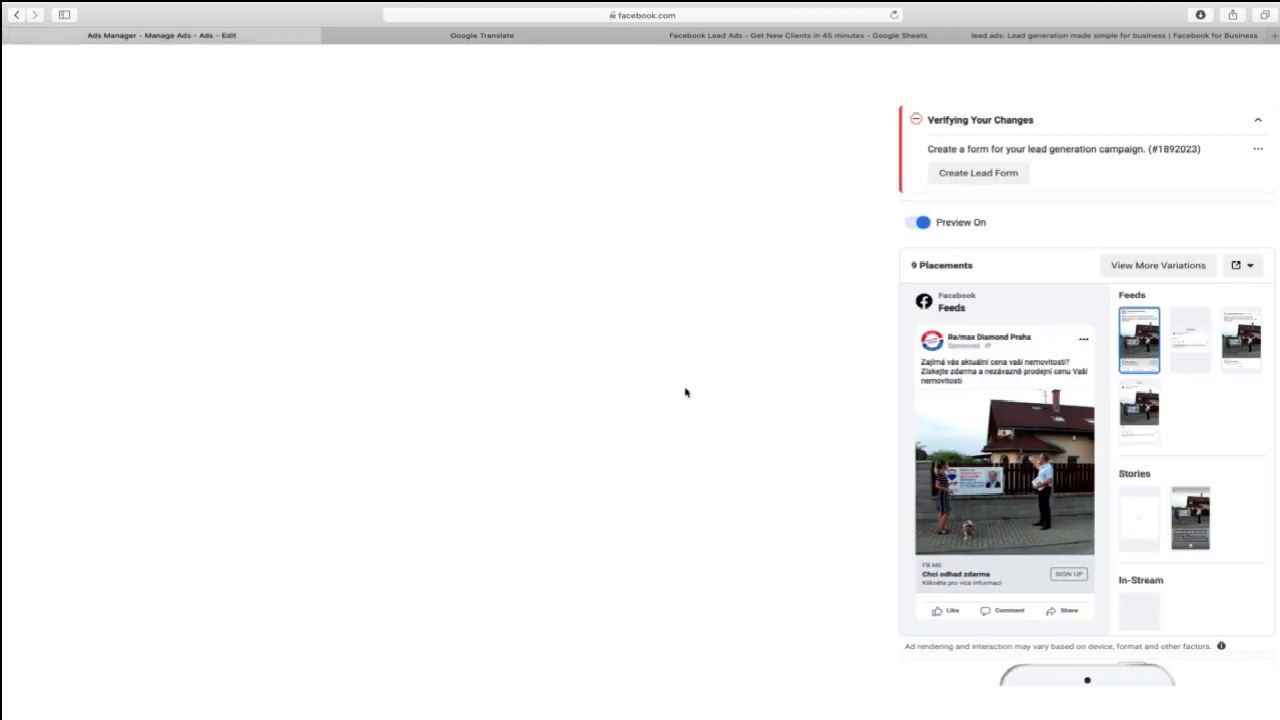
{"action": "left_click", "coordinate": [274, 36]}
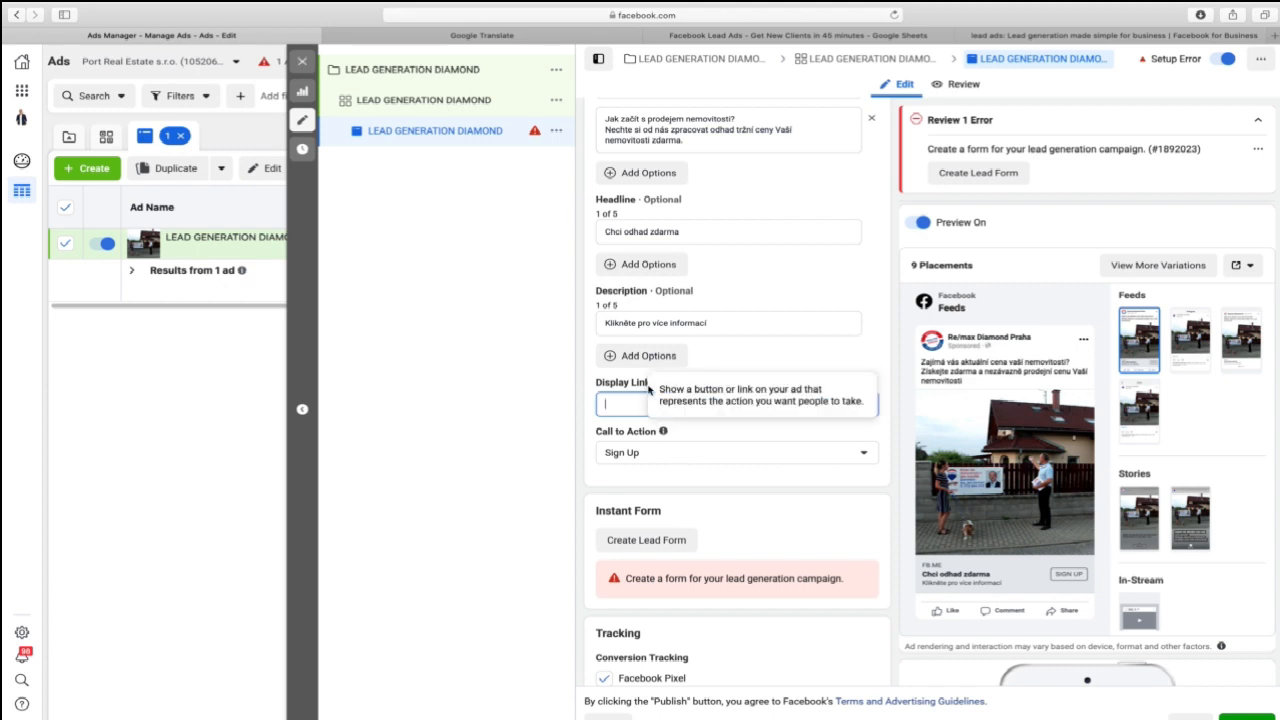
{"action": "key", "text": "super+v"}
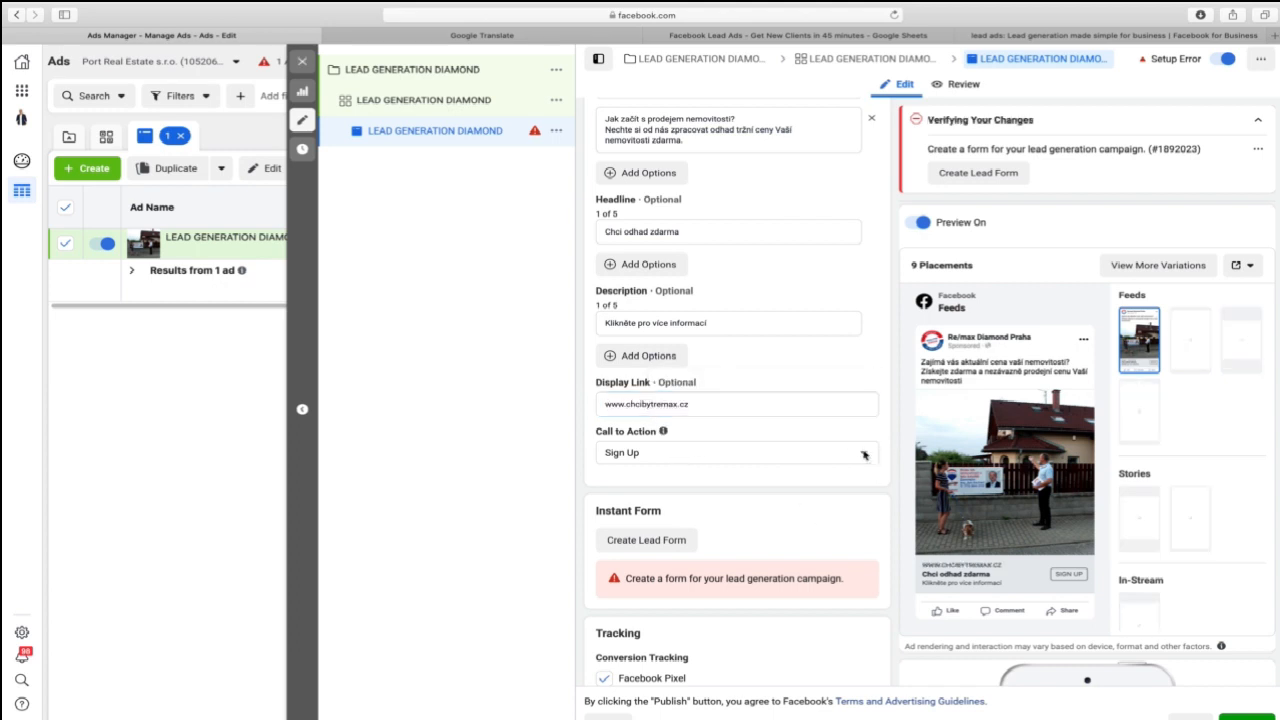
{"action": "left_click", "coordinate": [864, 454]}
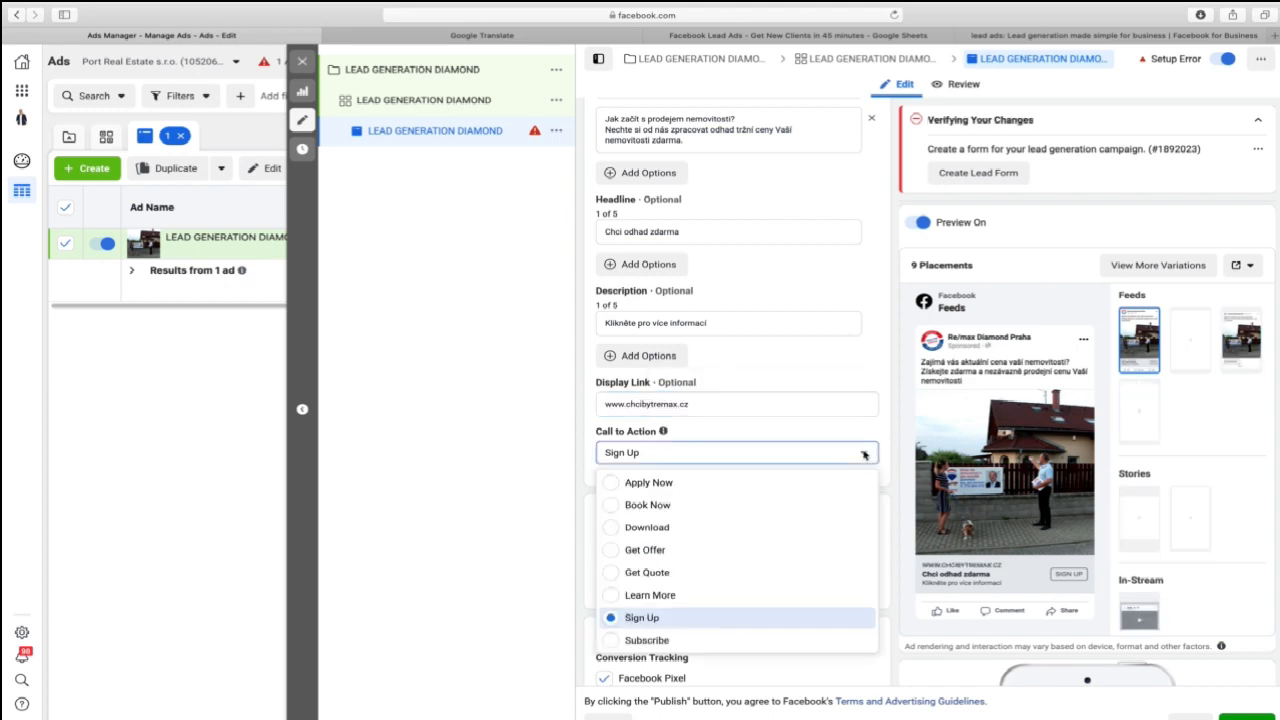
{"action": "left_click", "coordinate": [648, 573]}
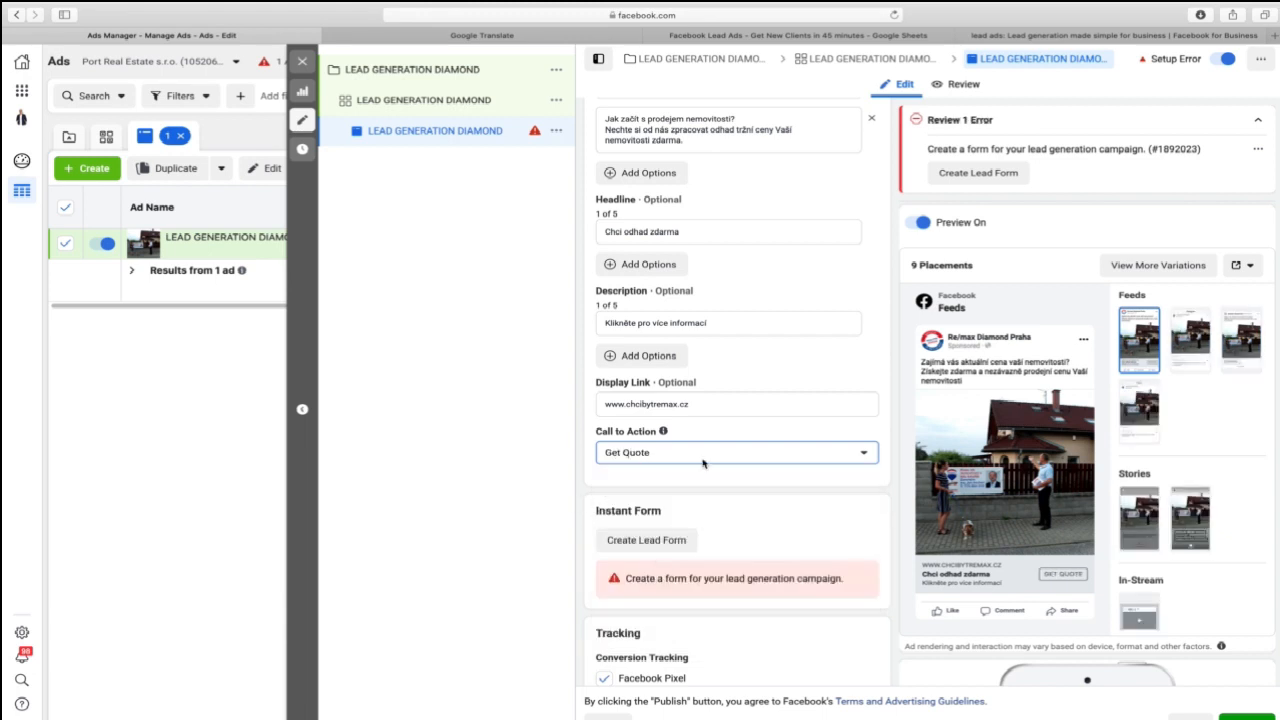
Create a lead form for the ad, name it DIAMOND LEAD FORM, and expand its Intro section.
{"action": "scroll", "coordinate": [743, 502], "scroll_direction": "down", "scroll_amount": 4}
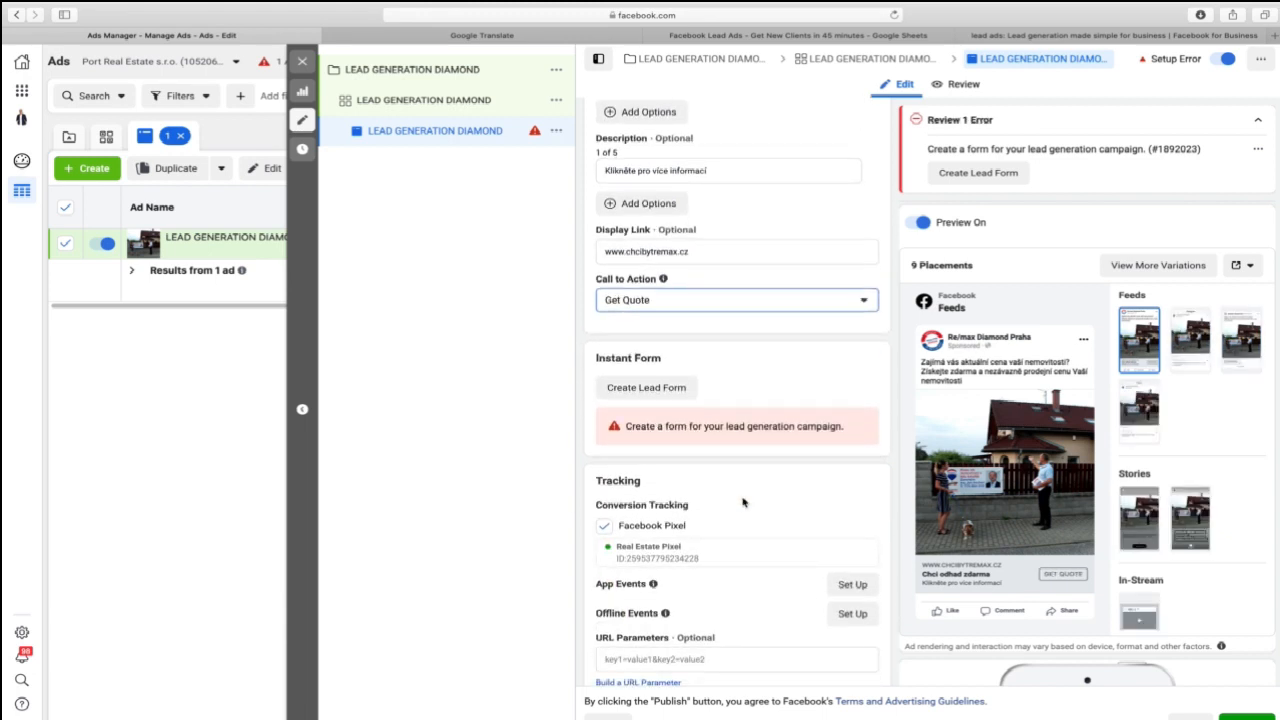
{"action": "scroll", "coordinate": [743, 502], "scroll_direction": "down", "scroll_amount": 1}
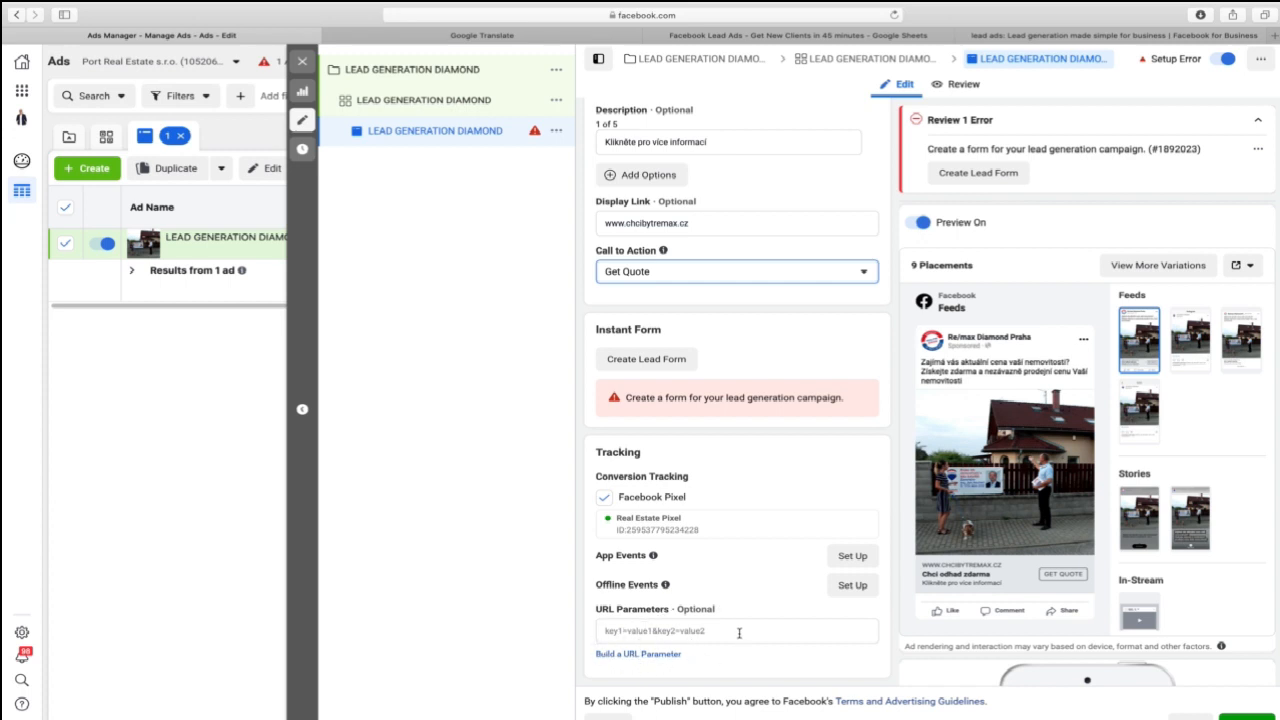
{"action": "scroll", "coordinate": [744, 634], "scroll_direction": "up", "scroll_amount": 1}
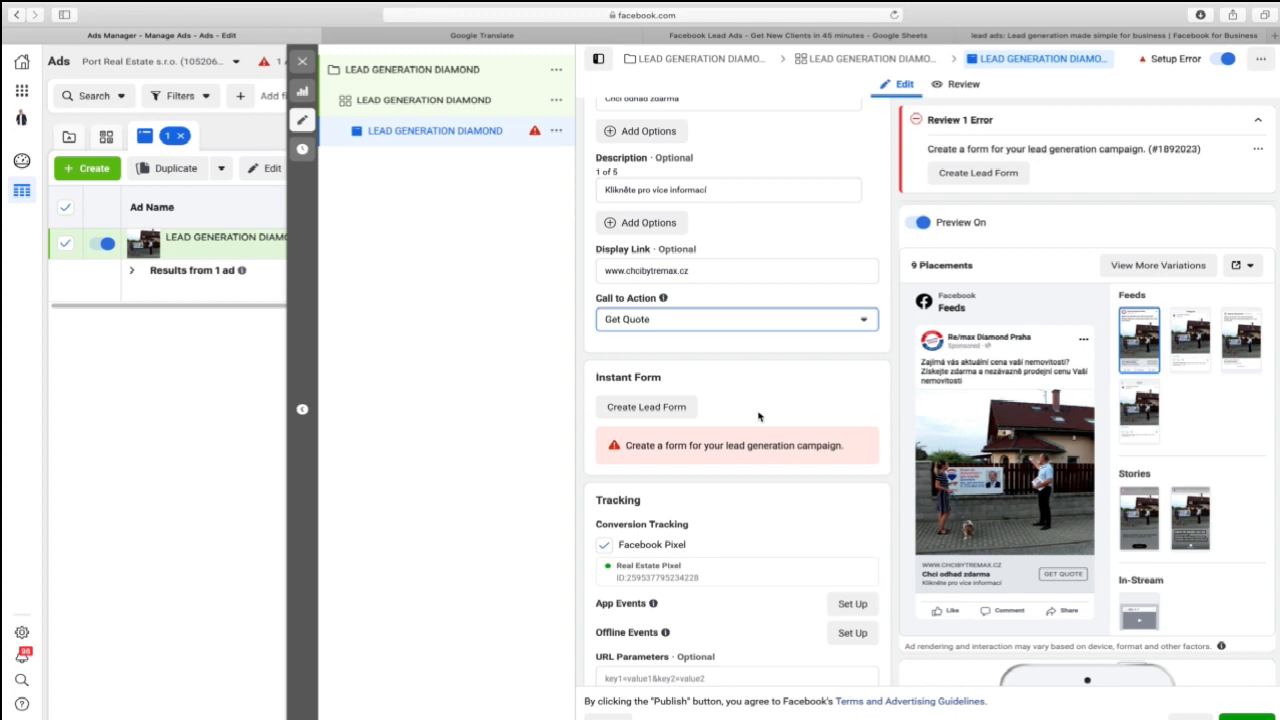
{"action": "left_click", "coordinate": [661, 419]}
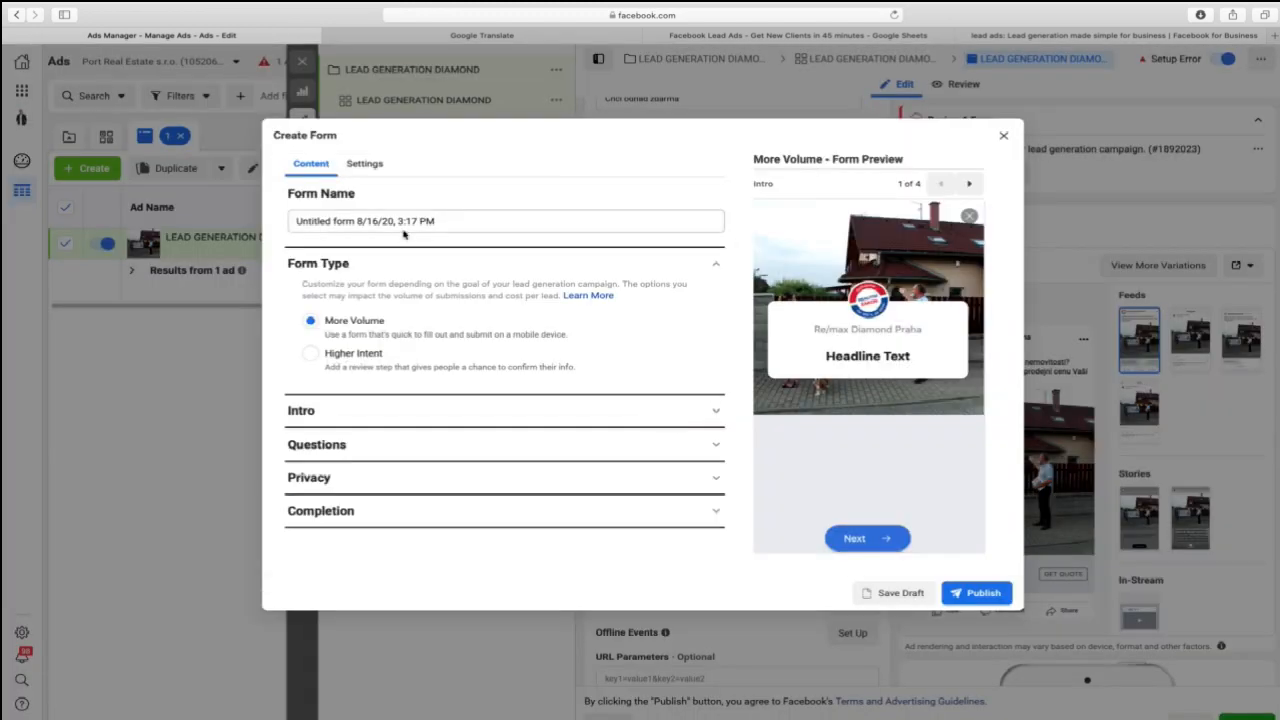
{"action": "left_click", "coordinate": [460, 223]}
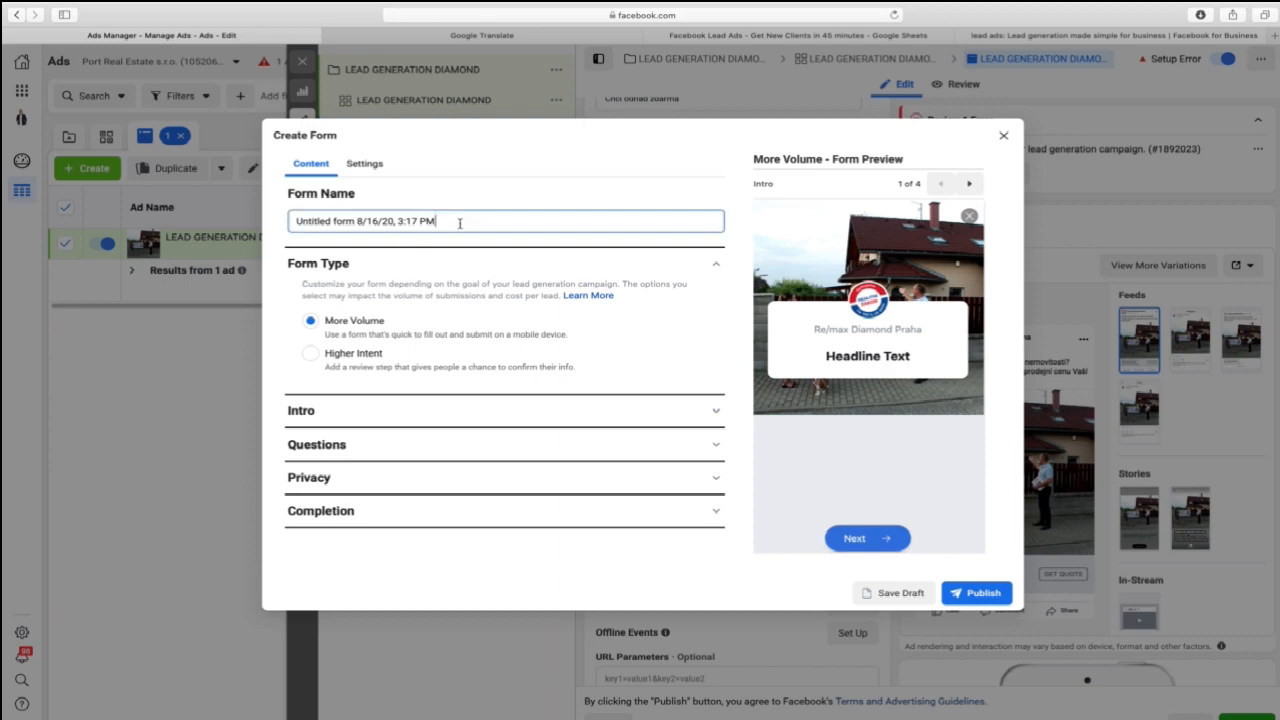
{"action": "key", "text": "super+a"}
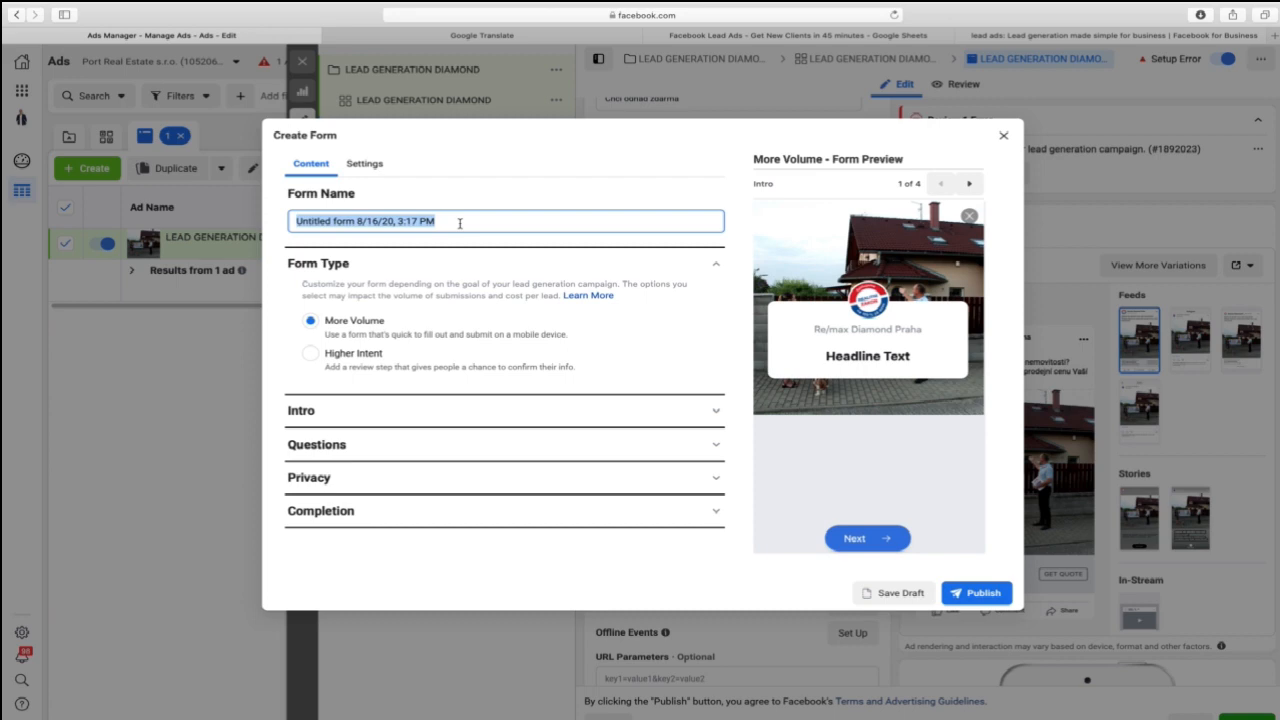
{"action": "type", "text": "DIAMOND LEAD FORM"}
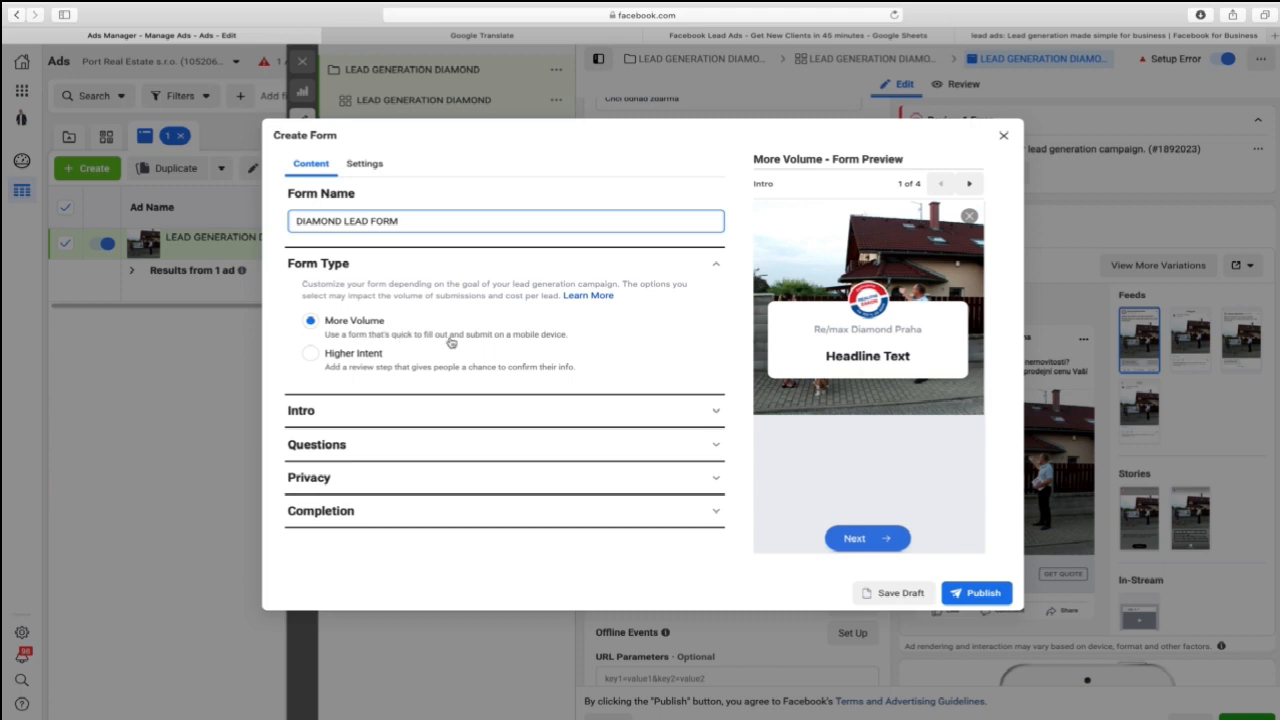
{"action": "left_click", "coordinate": [474, 418]}
{"action": "scroll", "coordinate": [579, 408], "scroll_direction": "down", "scroll_amount": 1}
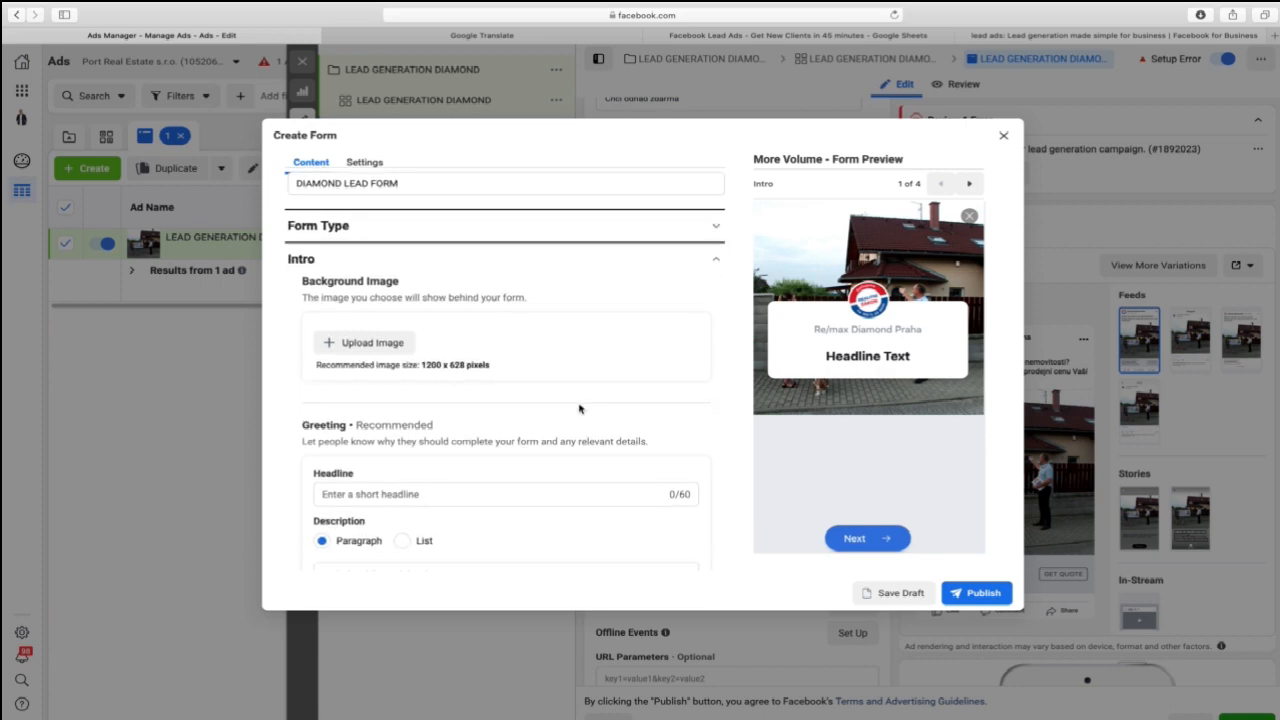
Upload REMAX Diamond Banner 2.JPG from the Desktop as the lead form's background image.
{"action": "left_click", "coordinate": [371, 342]}
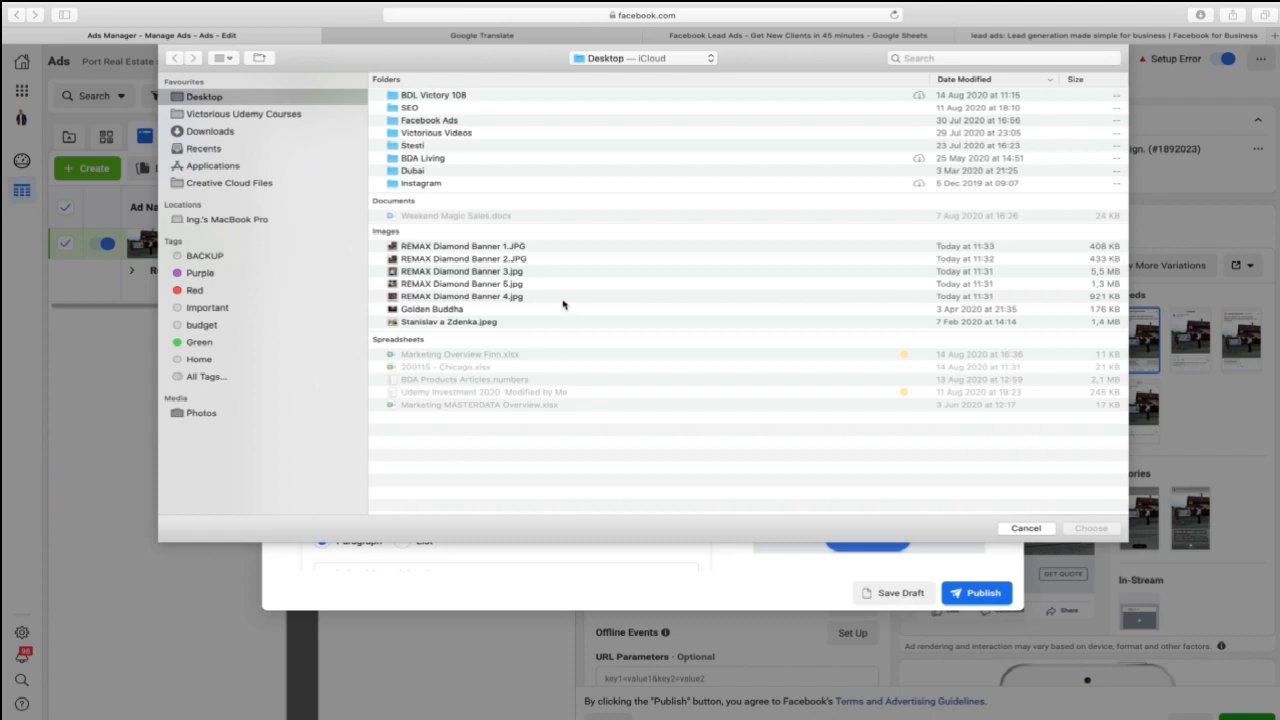
{"action": "left_click", "coordinate": [475, 259]}
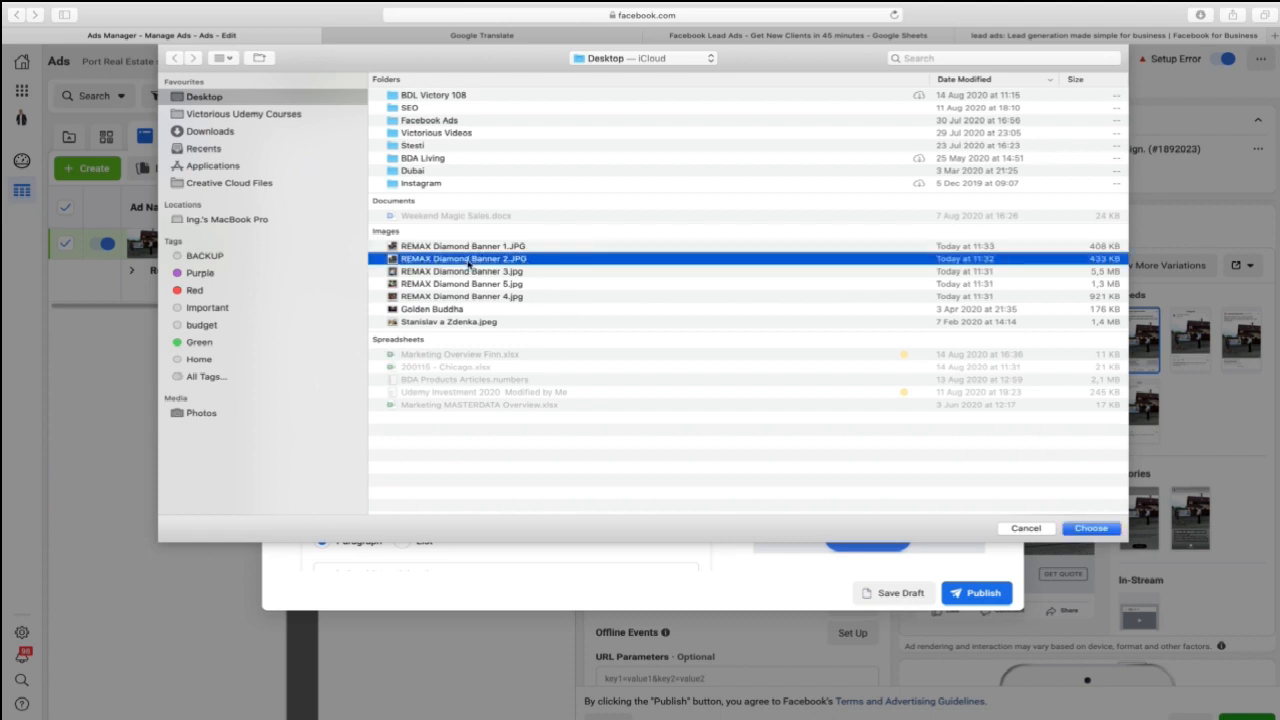
{"action": "left_click", "coordinate": [1091, 528]}
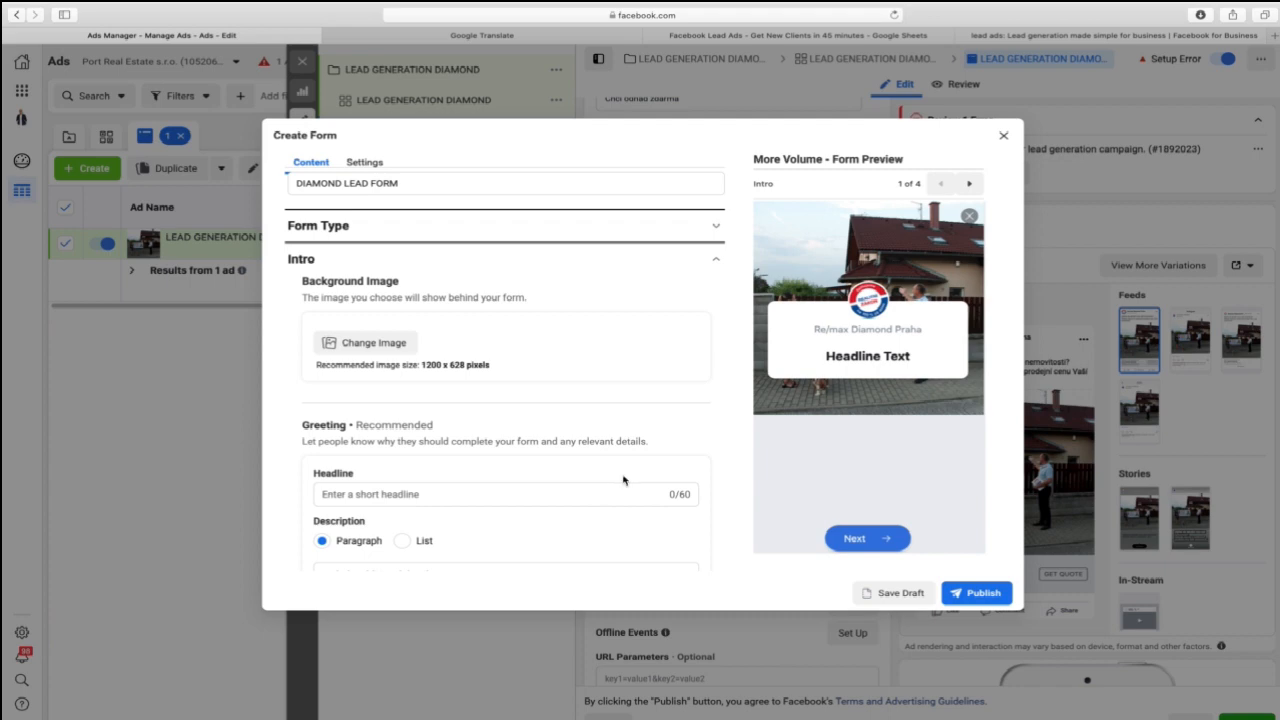
Change the lead form's background image to REMAX Diamond Banner 3.jpg from the Desktop.
{"action": "left_click", "coordinate": [388, 345]}
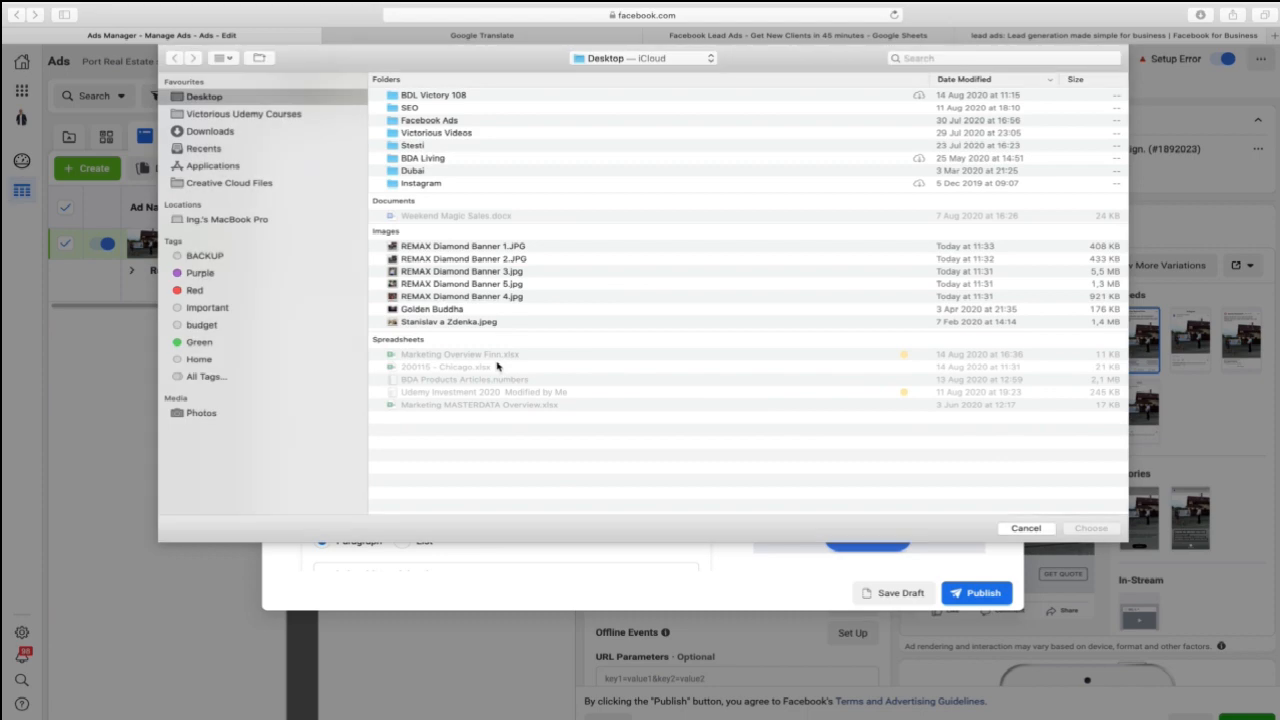
{"action": "left_click", "coordinate": [518, 273]}
{"action": "left_click", "coordinate": [1090, 528]}
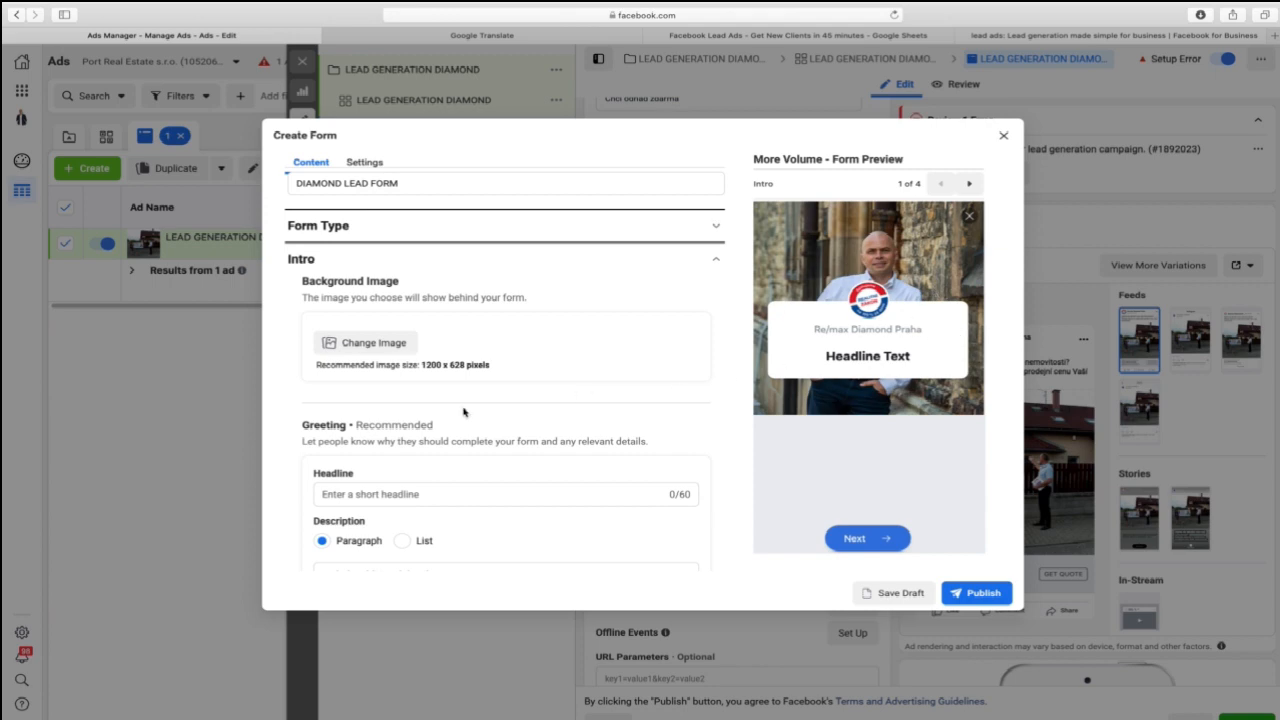
In Google Translate, add "a zdarma" after "rychle" in the sentence beginning "Zpracování Vašeho zadání".
{"action": "scroll", "coordinate": [559, 422], "scroll_direction": "down", "scroll_amount": 1}
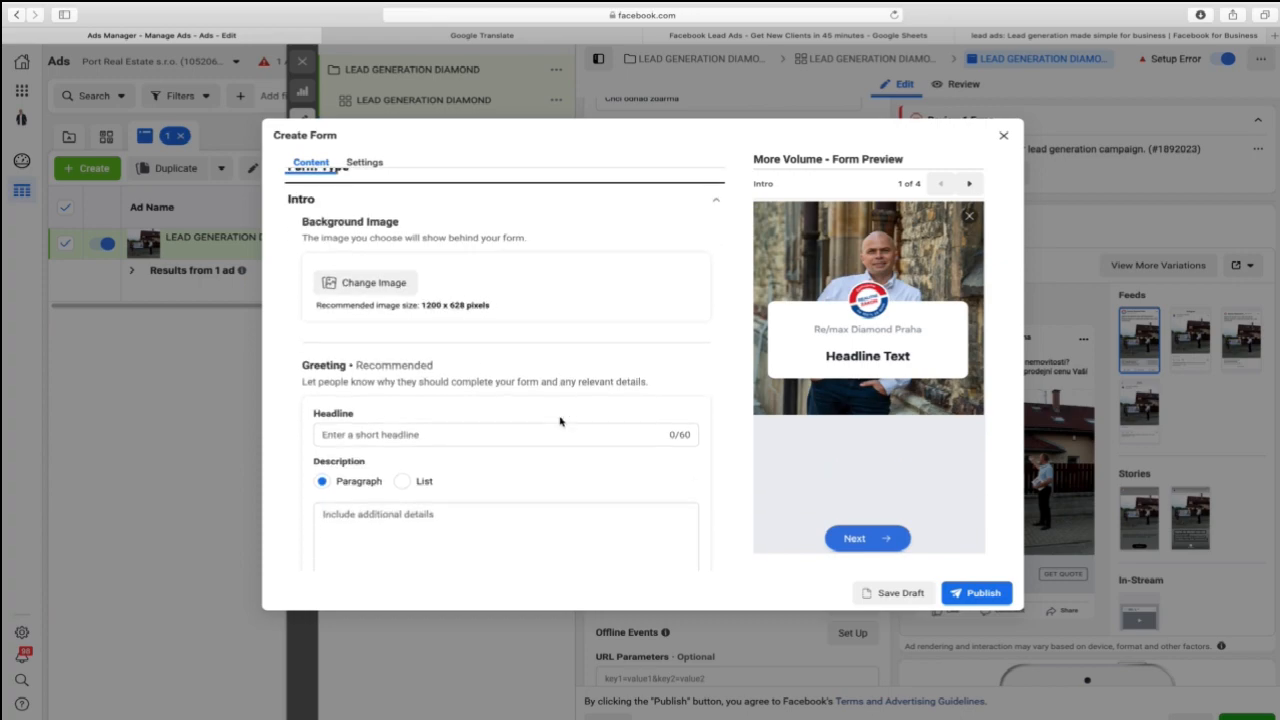
{"action": "left_click", "coordinate": [522, 37]}
{"action": "left_click", "coordinate": [404, 362]}
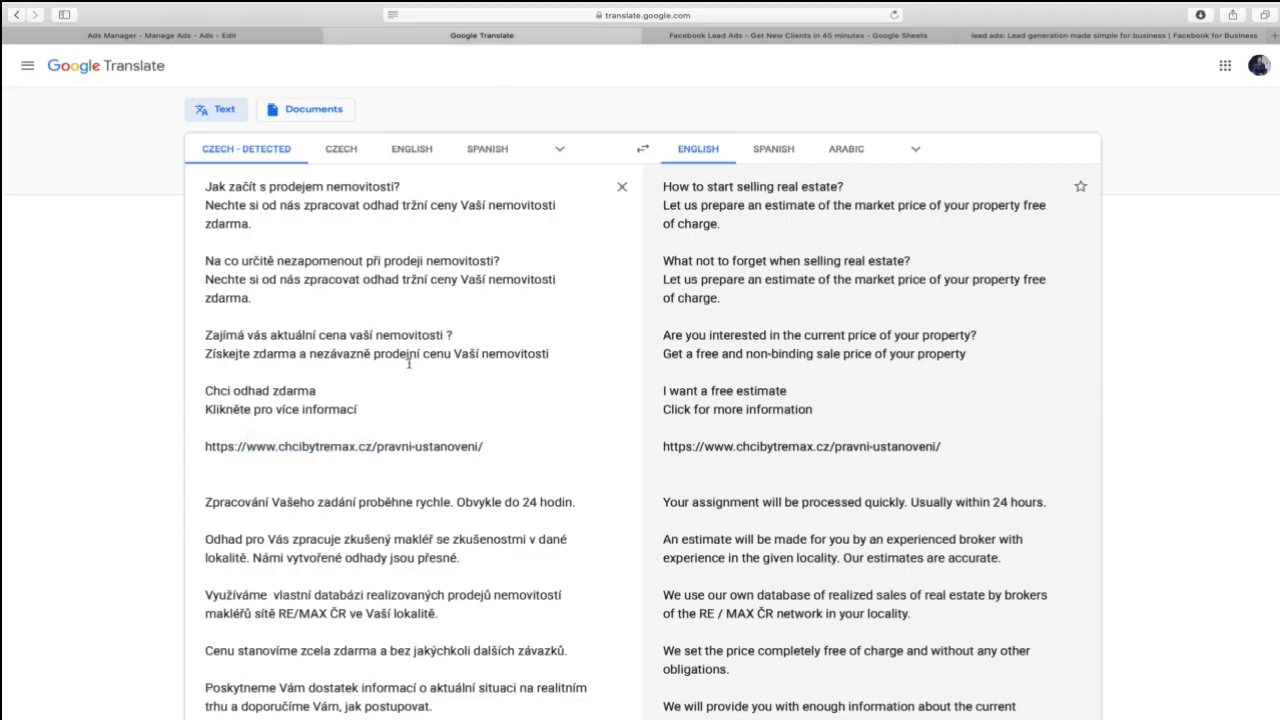
{"action": "scroll", "coordinate": [406, 363], "scroll_direction": "down", "scroll_amount": 2}
{"action": "left_click_drag", "start_coordinate": [587, 418], "coordinate": [176, 410]}
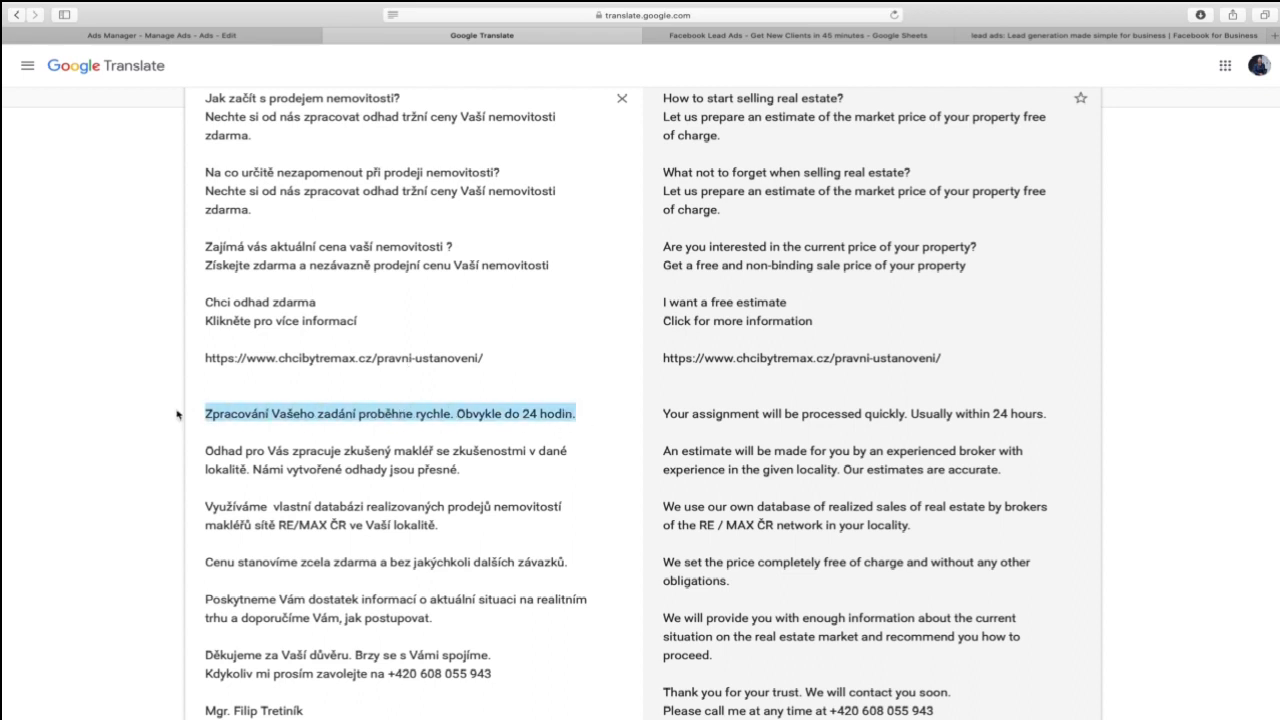
{"action": "left_click", "coordinate": [450, 413]}
{"action": "type", "text": "a zdarma"}
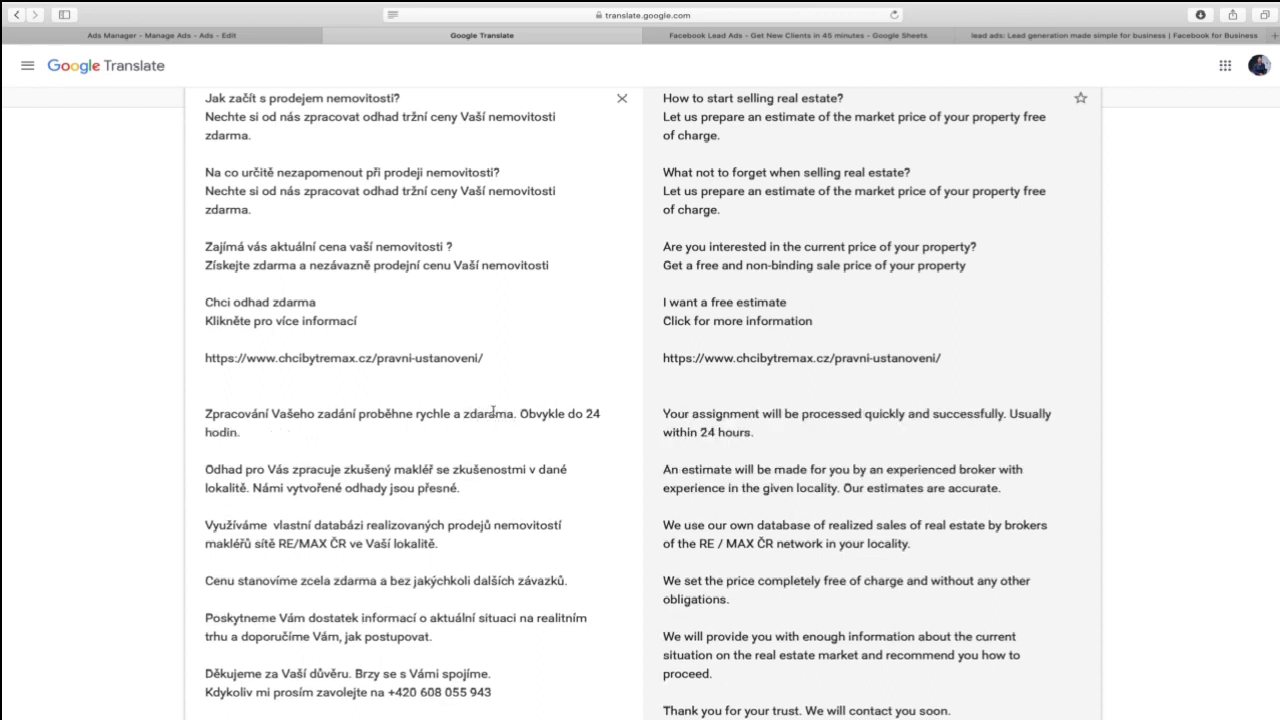
{"action": "key", "text": "Delete"}
{"action": "type", "text": "."}
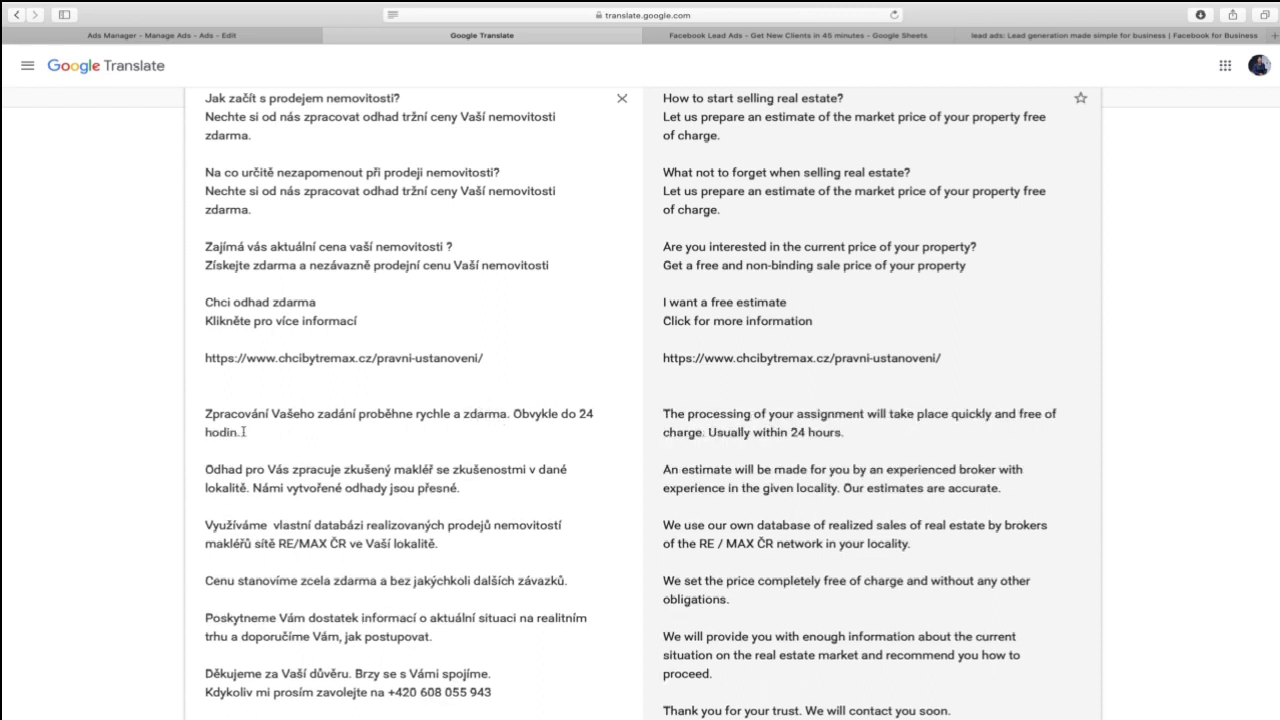
Copy the edited sentence into the form's greeting headline and trim it to "Zpracování Vašeho zadání proběhne rychle a zdarma.".
{"action": "left_click_drag", "start_coordinate": [240, 434], "coordinate": [186, 410]}
{"action": "key", "text": "super+c"}
{"action": "left_click", "coordinate": [230, 36]}
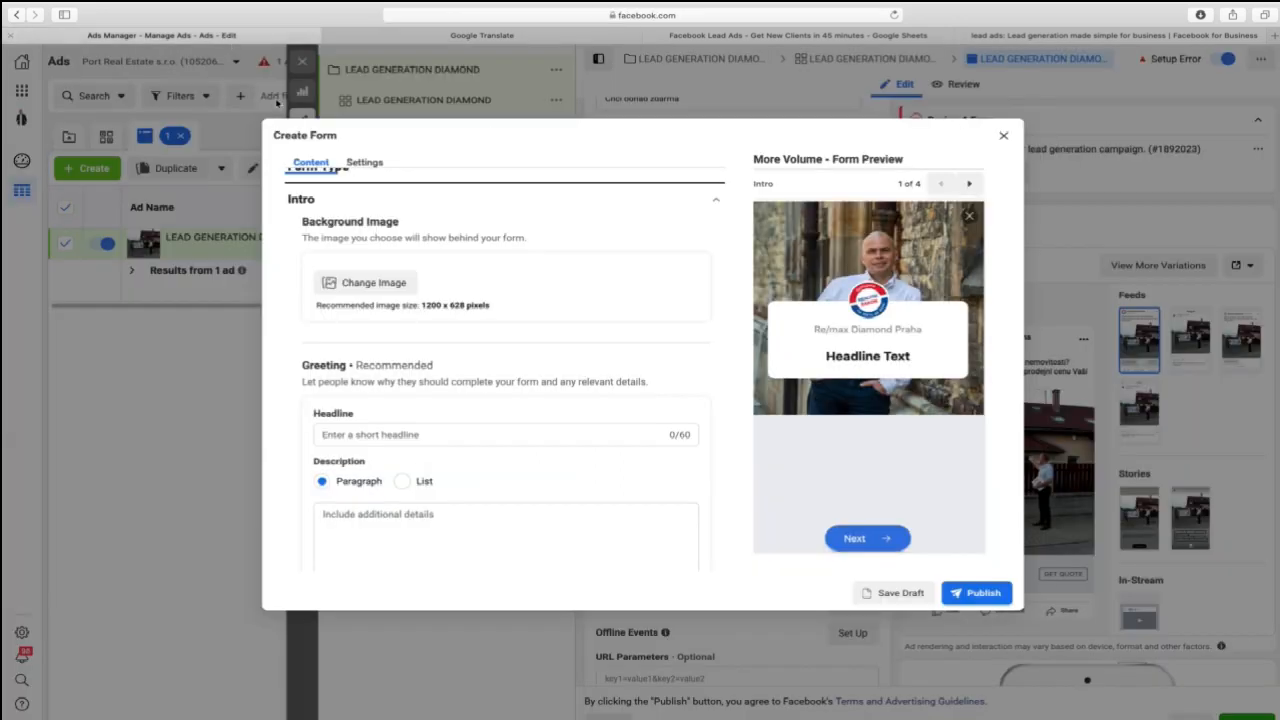
{"action": "left_click", "coordinate": [387, 434]}
{"action": "key", "text": "super+v"}
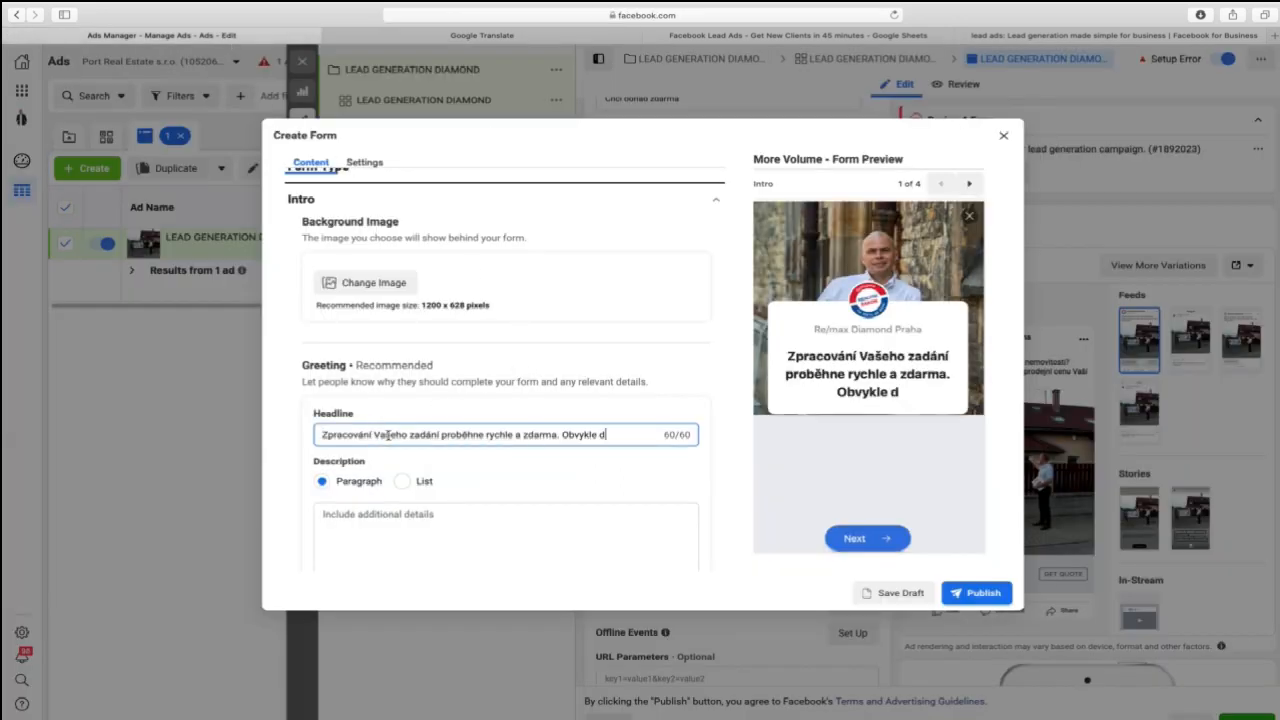
{"action": "left_click_drag", "start_coordinate": [626, 434], "coordinate": [560, 434]}
{"action": "key", "text": "BackSpace"}
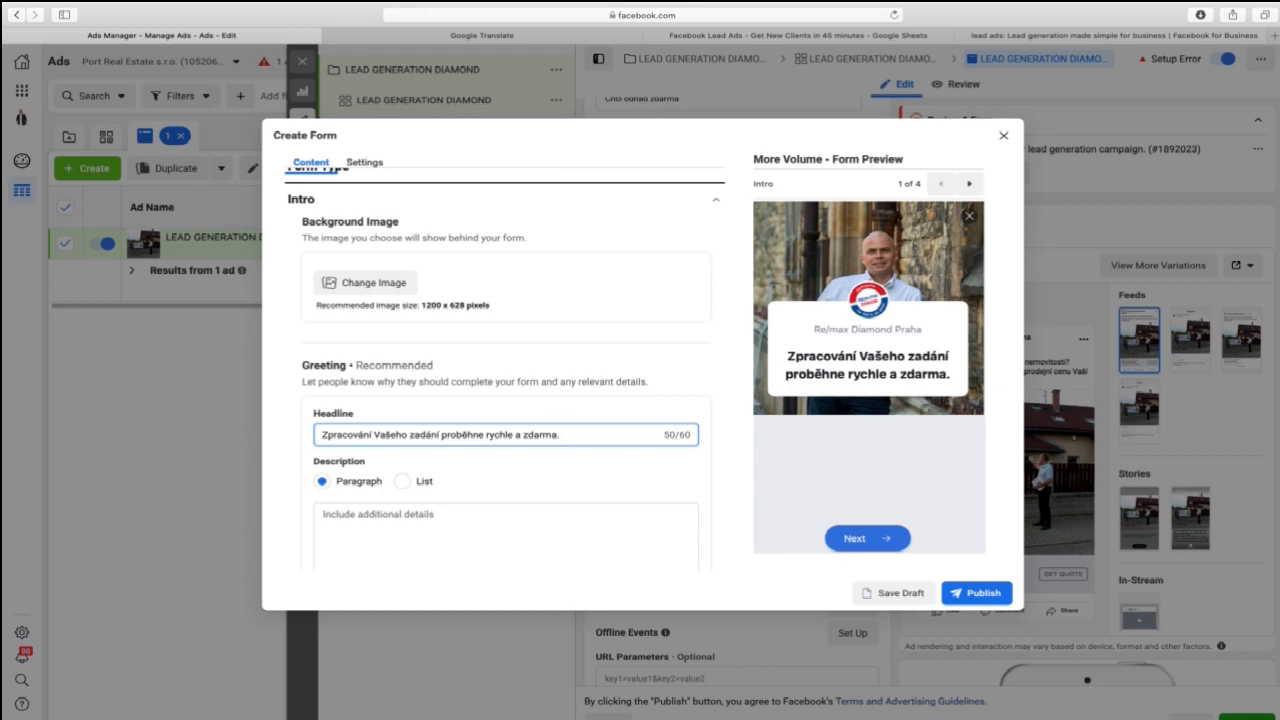
Replace the word "zadání" with "odhadu" in the form's greeting headline.
{"action": "double_click", "coordinate": [428, 434]}
{"action": "type", "text": "odhau"}
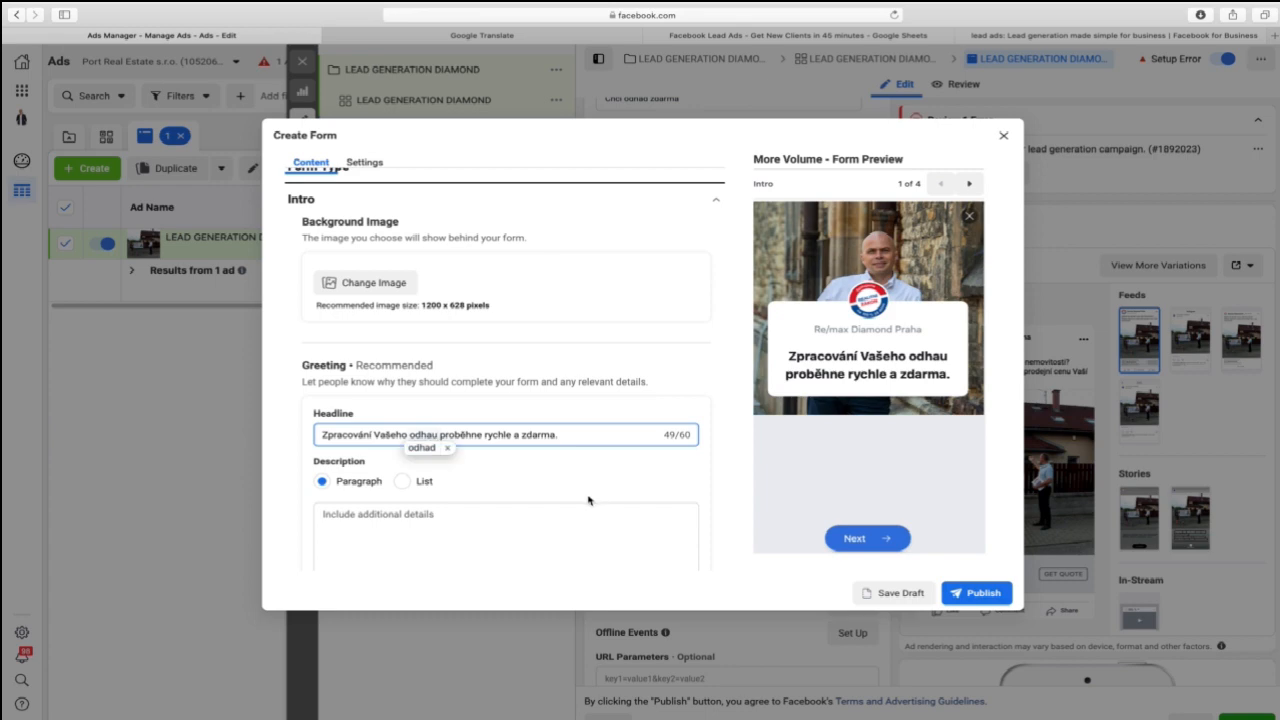
{"action": "left_click", "coordinate": [436, 435]}
{"action": "type", "text": "d"}
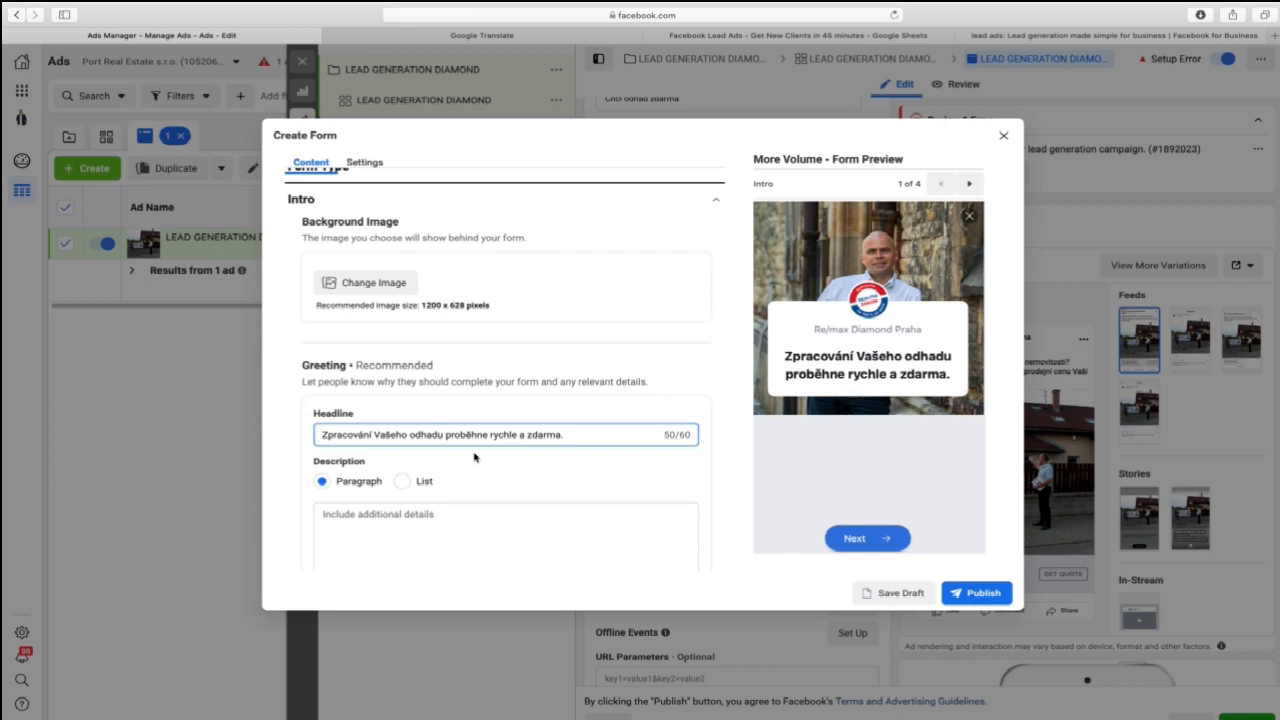
Copy the paragraph from "Odhad pro Vás zpracuje" to "odhady jsou přesné." from Google Translate into the form's greeting description.
{"action": "scroll", "coordinate": [500, 464], "scroll_direction": "down", "scroll_amount": 2}
{"action": "left_click", "coordinate": [493, 461]}
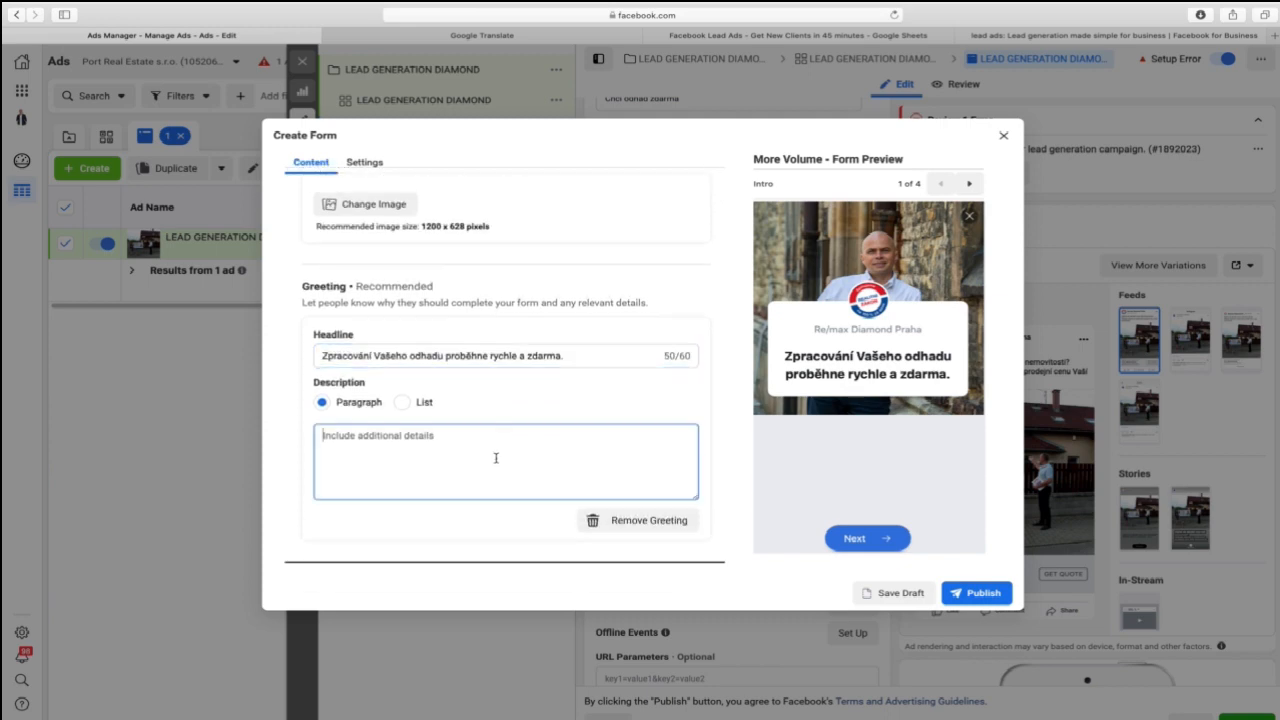
{"action": "left_click", "coordinate": [508, 38]}
{"action": "scroll", "coordinate": [456, 274], "scroll_direction": "down", "scroll_amount": 1}
{"action": "scroll", "coordinate": [456, 274], "scroll_direction": "down", "scroll_amount": 3}
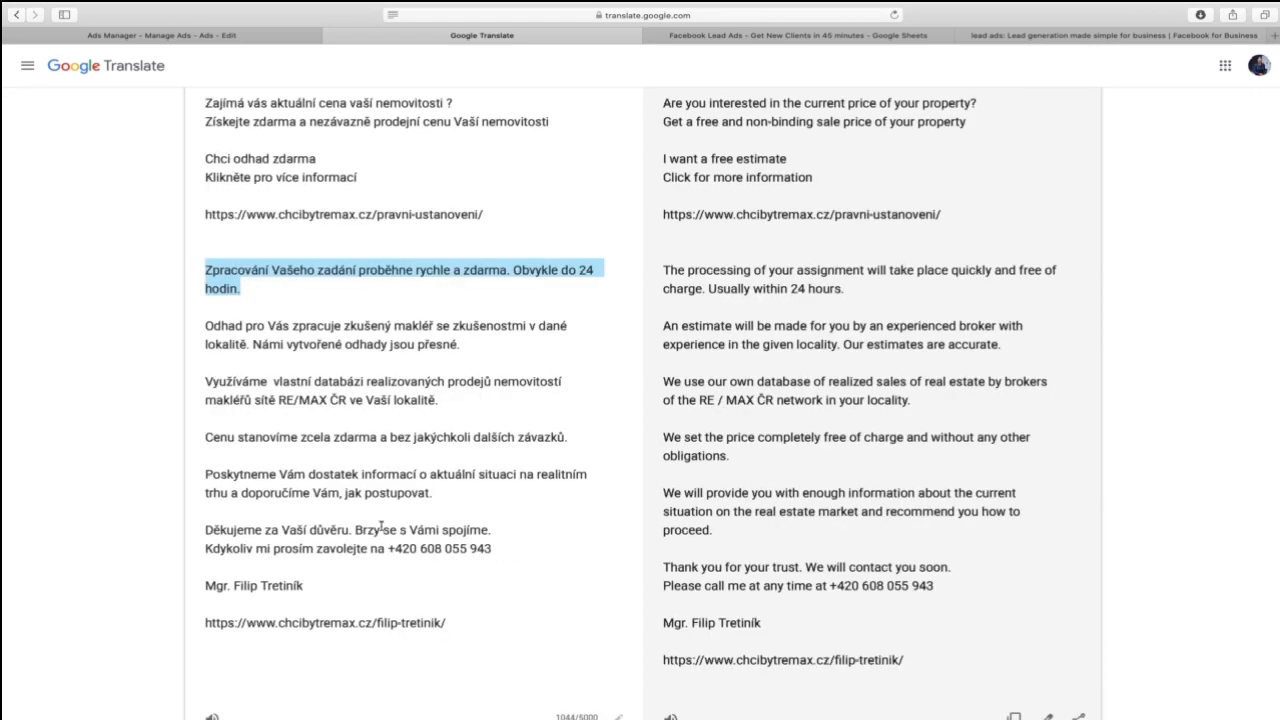
{"action": "left_click_drag", "start_coordinate": [437, 494], "coordinate": [200, 325]}
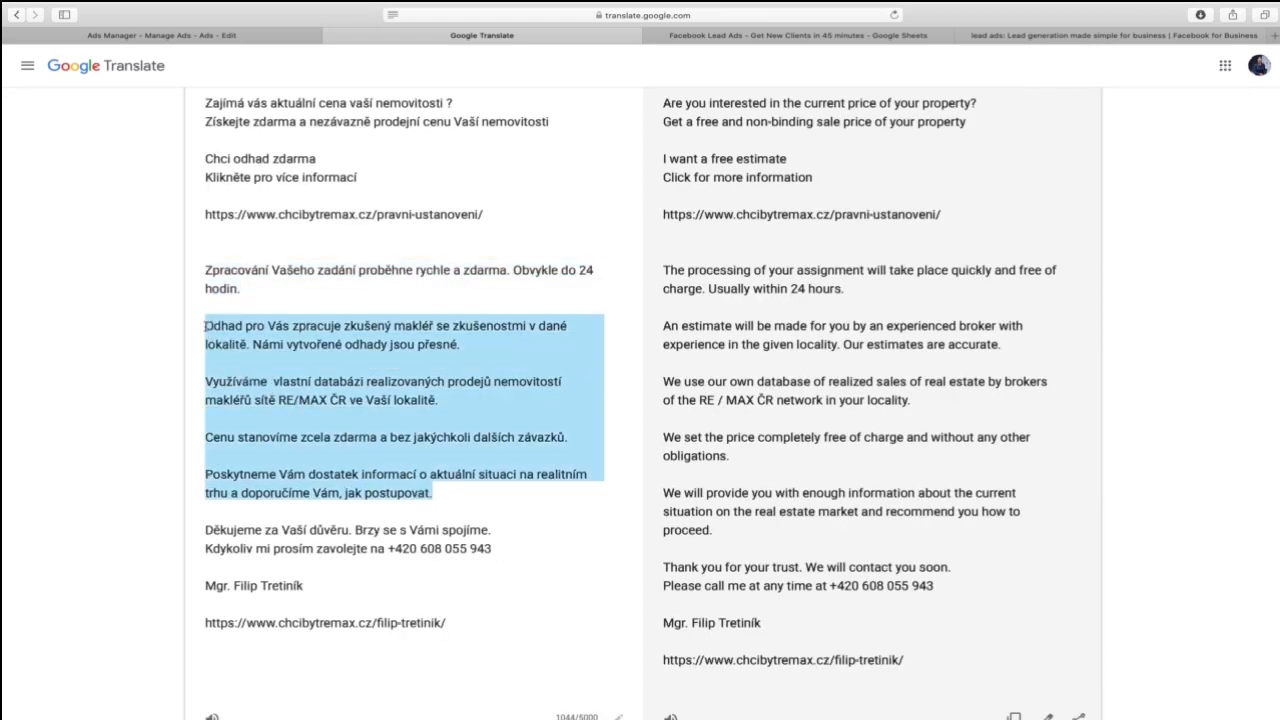
{"action": "left_click", "coordinate": [200, 325]}
{"action": "left_click_drag", "start_coordinate": [493, 347], "coordinate": [177, 322]}
{"action": "key", "text": "super+c"}
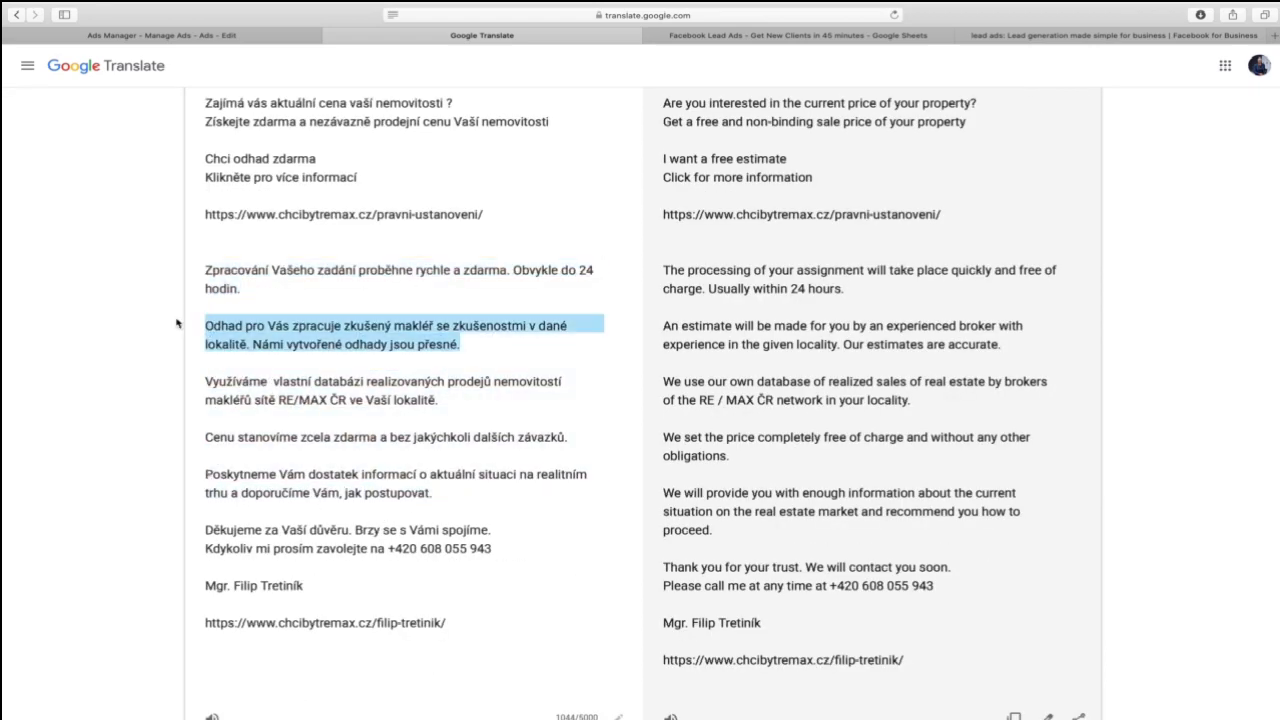
{"action": "left_click", "coordinate": [268, 36]}
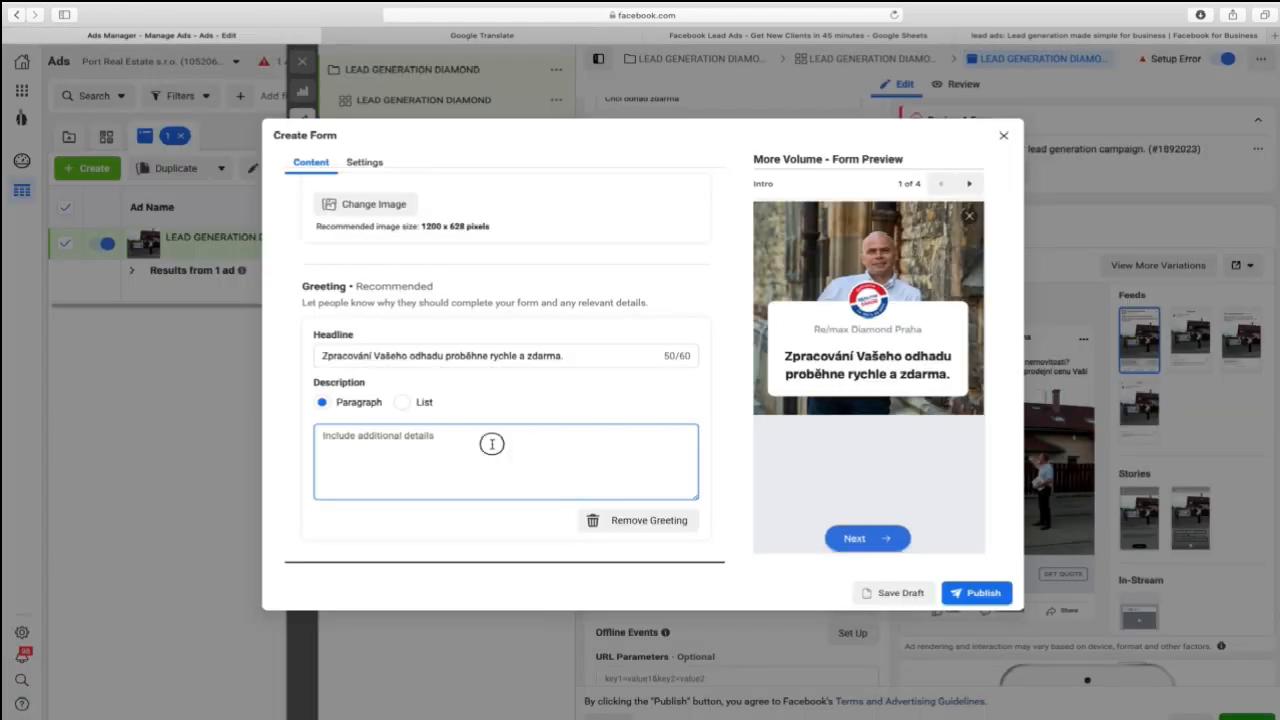
{"action": "key", "text": "super+v"}
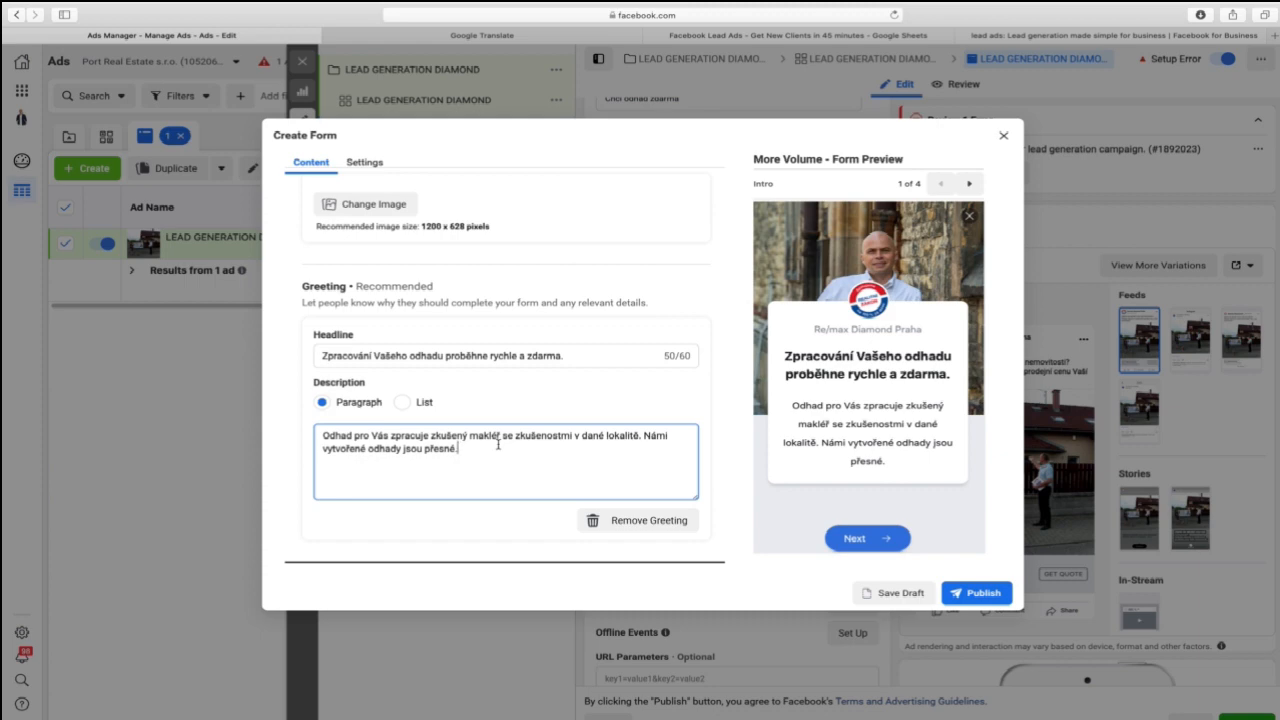
Switch the greeting description to a list with the first item "Odhad pro Vás zpracuje zkušený makléř se zkušenostmi v dané lokalitě.".
{"action": "left_click", "coordinate": [403, 409]}
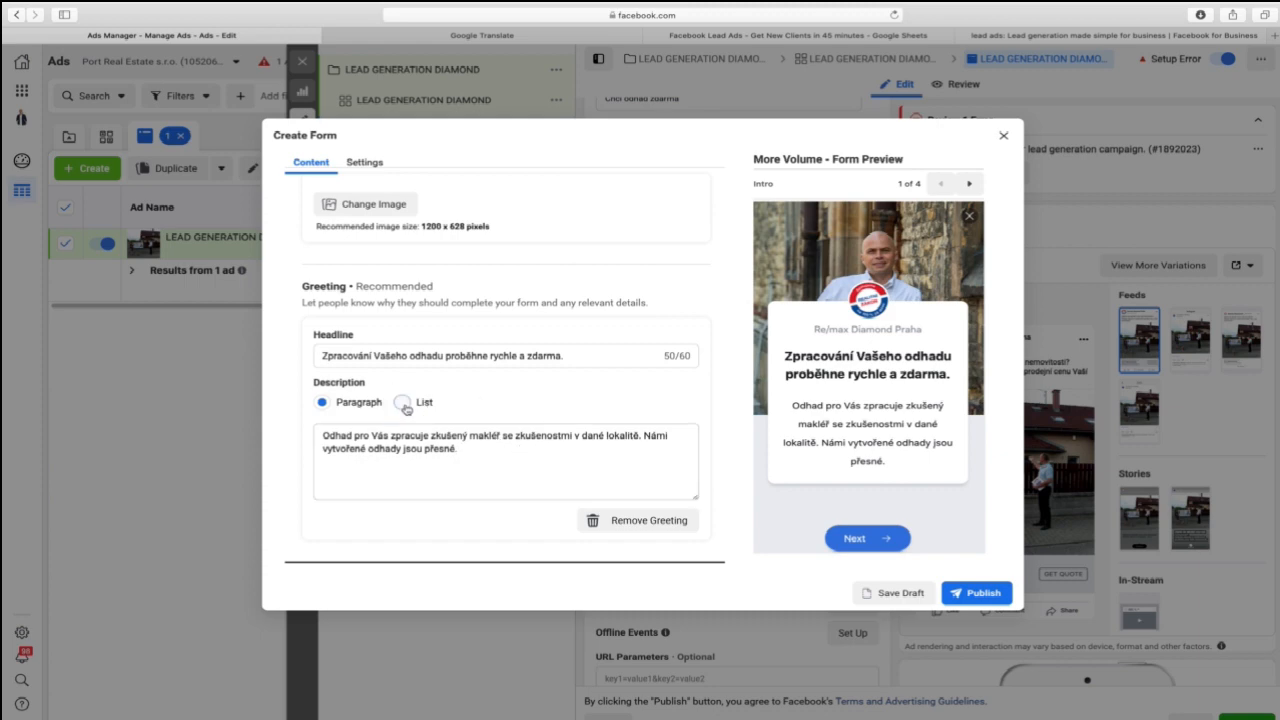
{"action": "left_click", "coordinate": [405, 433]}
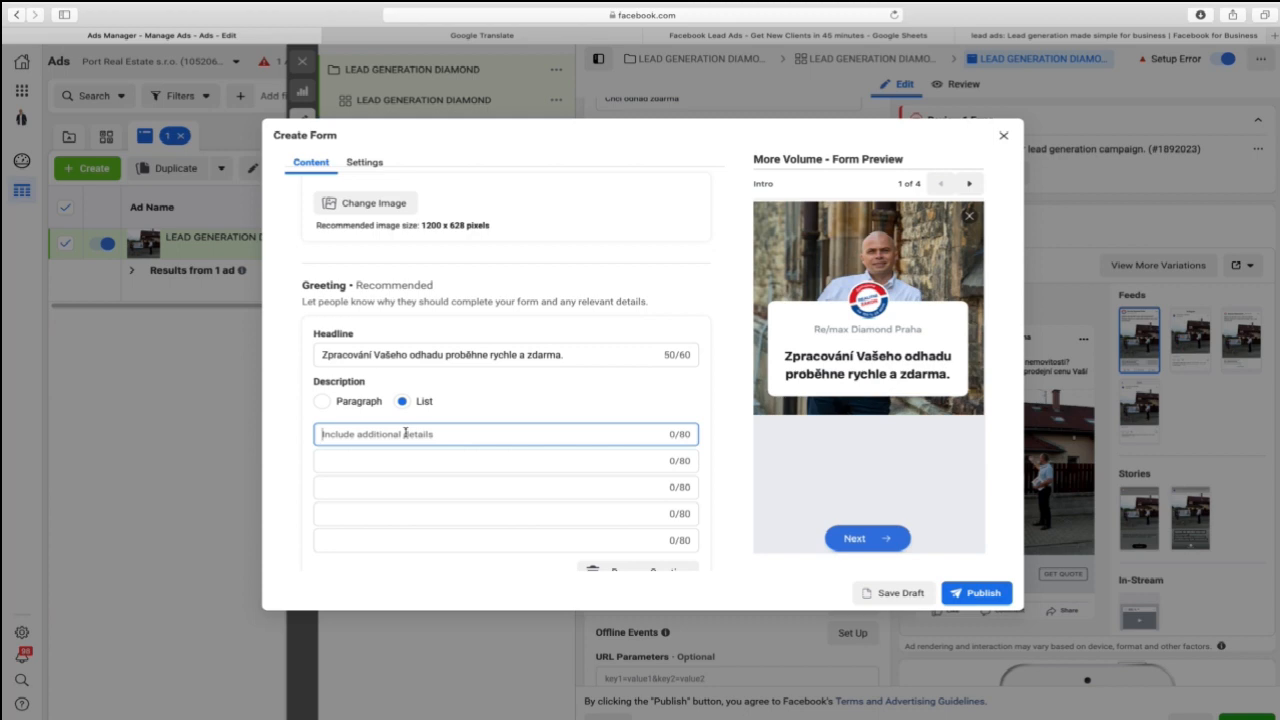
{"action": "type", "text": "Odhad pro Vás zpracuje zkušený makléř se zkušenostmi v dané lokalitě. Námi vytvo"}
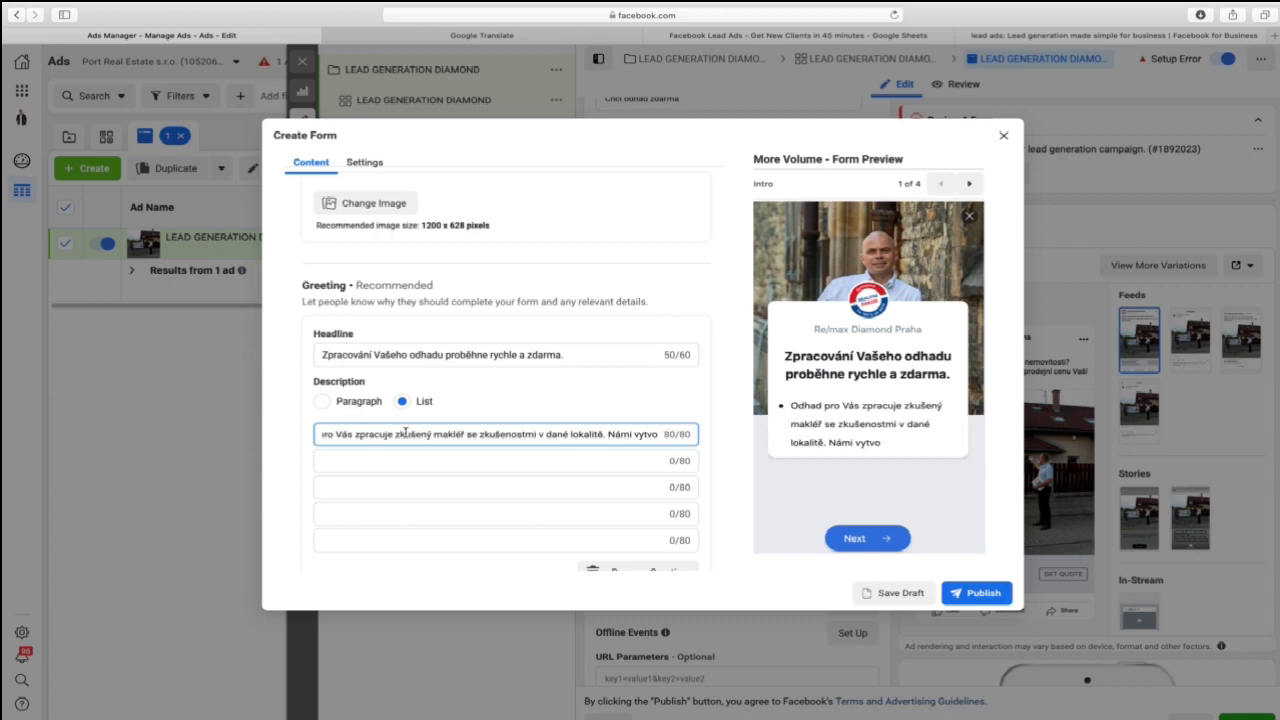
{"action": "left_click_drag", "start_coordinate": [611, 434], "coordinate": [674, 435]}
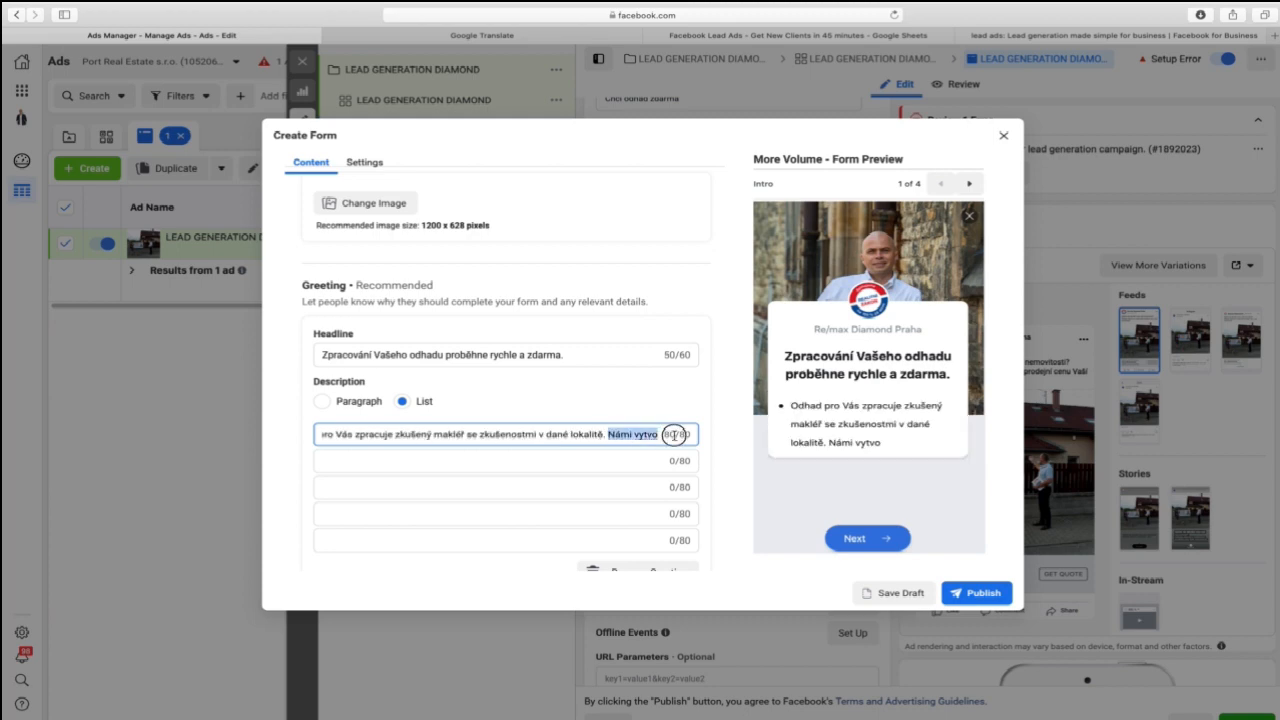
{"action": "key", "text": "BackSpace"}
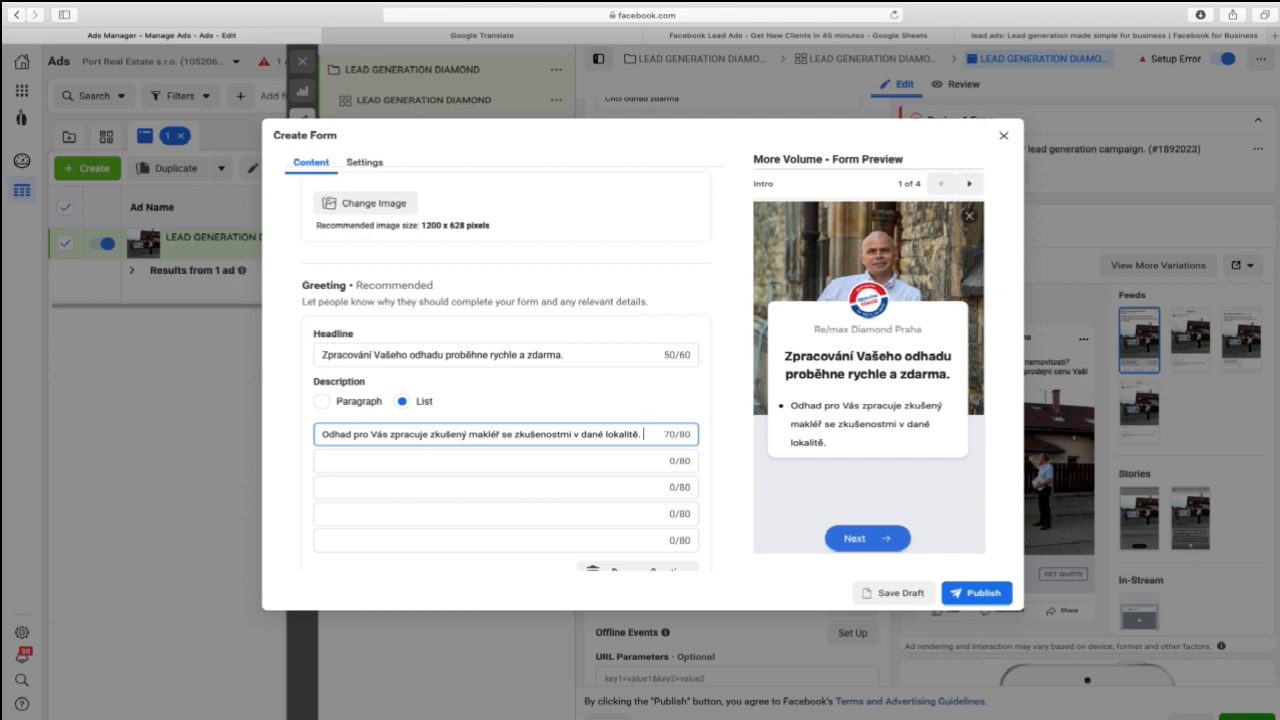
{"action": "left_click", "coordinate": [321, 401]}
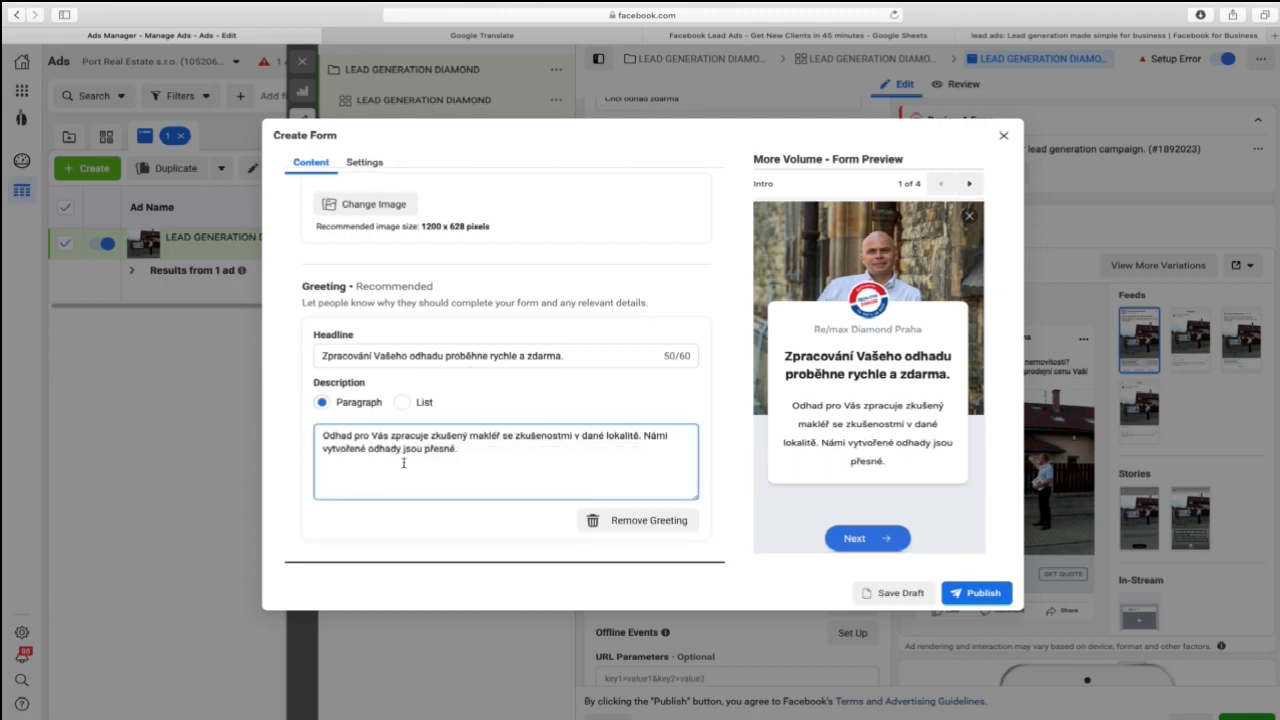
{"action": "left_click", "coordinate": [406, 402]}
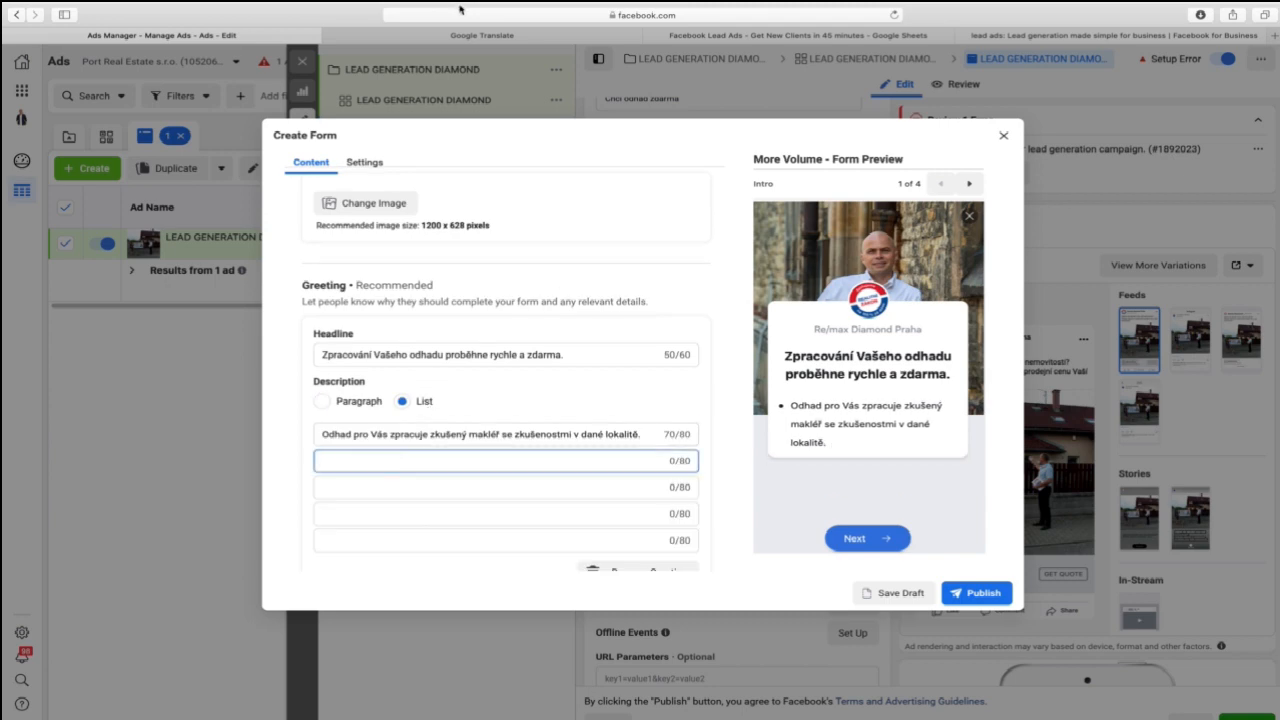
Copy the "Využíváme vlastní databázi" sentence from Google Translate into the second list item, shortened to "Využíváme vlastní databázi prodejů nemovitostí makléřů sítě RE/MAX.".
{"action": "left_click", "coordinate": [463, 36]}
{"action": "left_click_drag", "start_coordinate": [458, 402], "coordinate": [193, 386]}
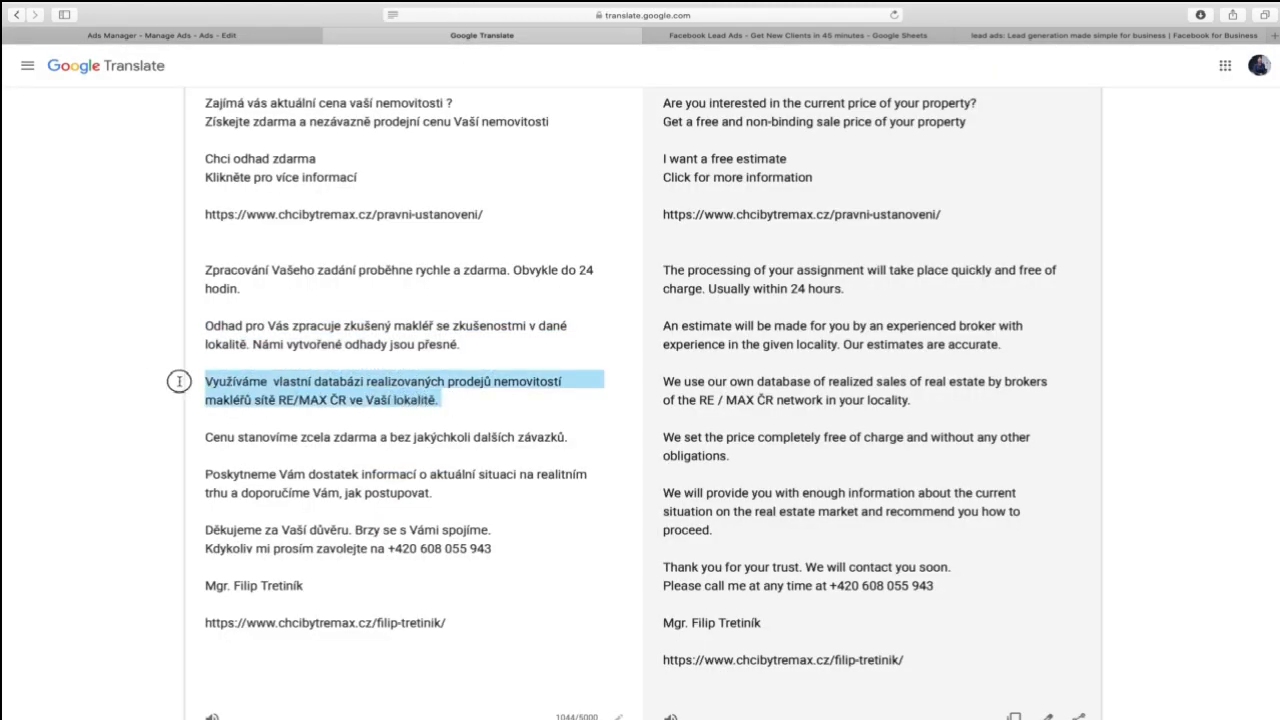
{"action": "key", "text": "ctrl+shift+Tab"}
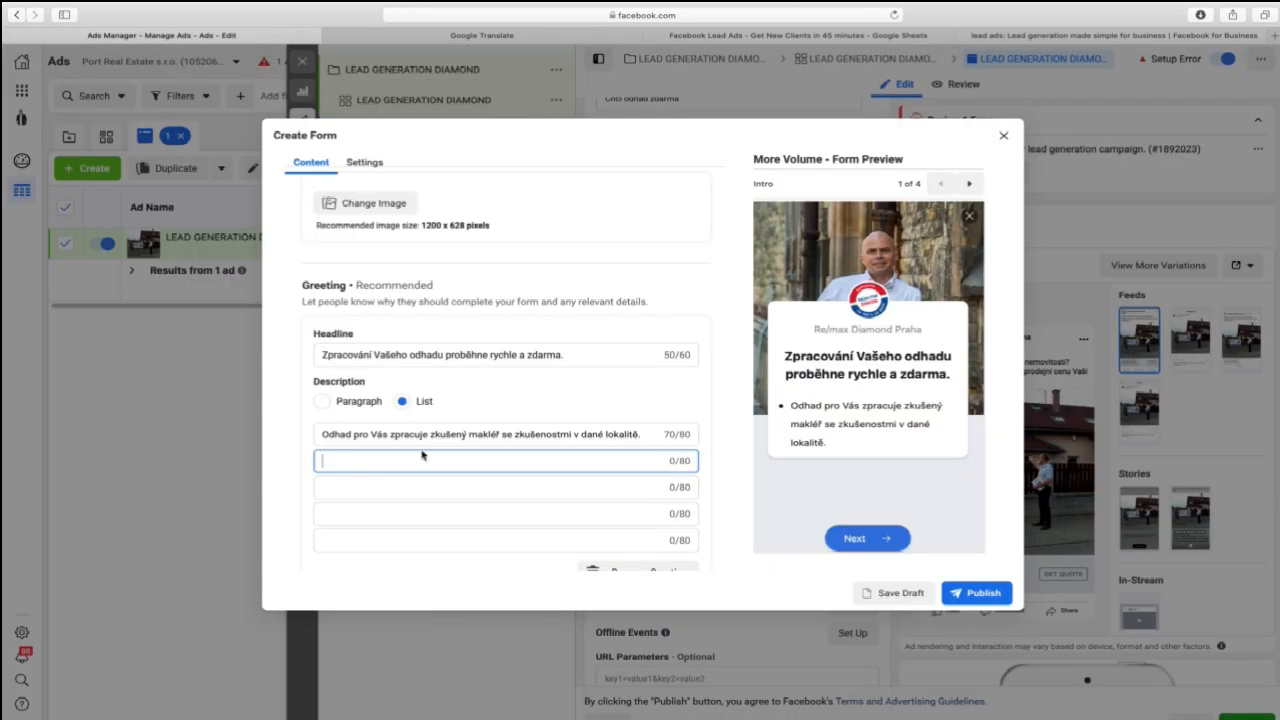
{"action": "type", "text": "Využíváme  vlastní databází realizovaných prodejů nemovitostí makléřů sítě RE/MA"}
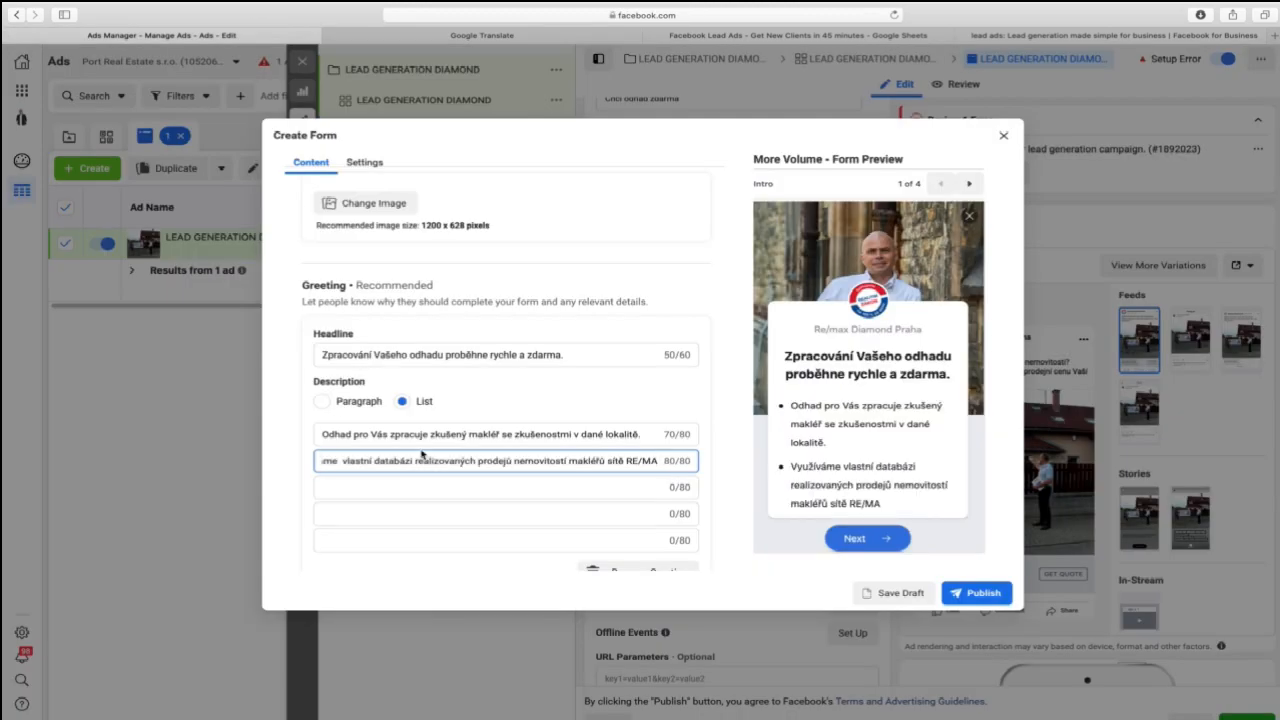
{"action": "double_click", "coordinate": [452, 463]}
{"action": "key", "text": "BackSpace"}
{"action": "type", "text": "X."}
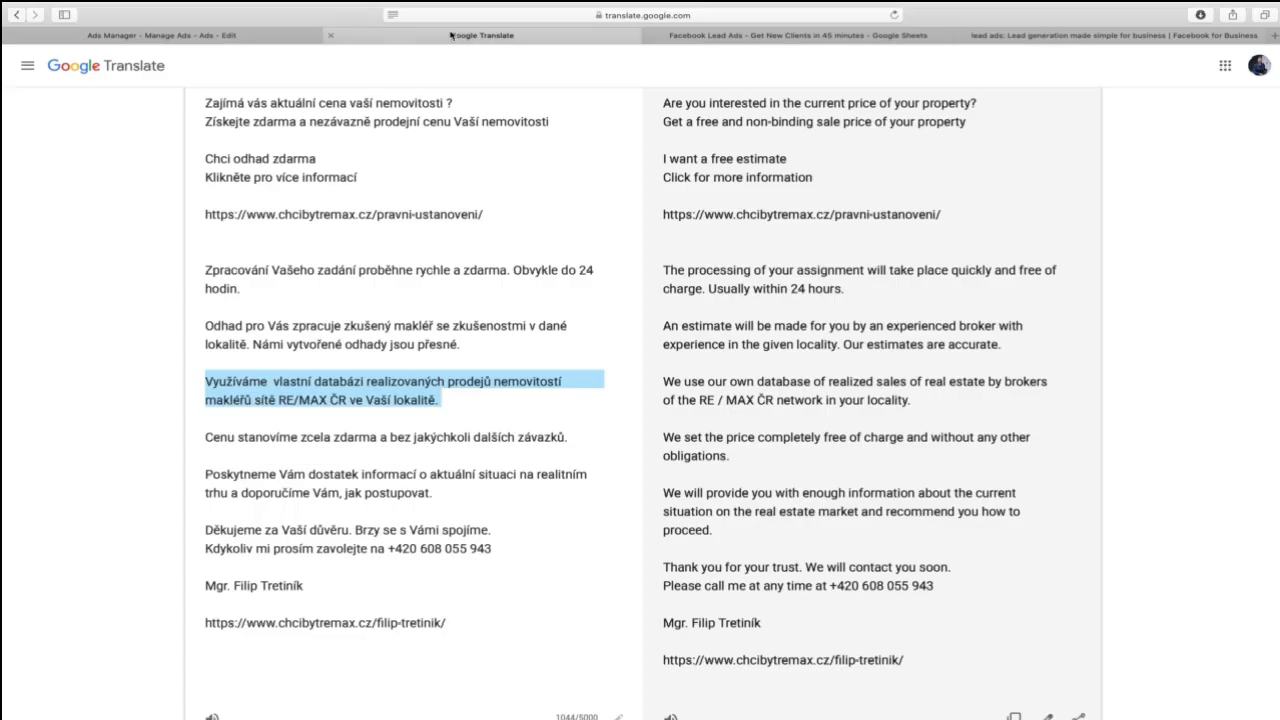
Copy "Cenu stanovíme zcela zdarma a bez jakýchkoli dalších závazků." from Google Translate into the third list item of the greeting.
{"action": "left_click", "coordinate": [453, 36]}
{"action": "left_click_drag", "start_coordinate": [567, 437], "coordinate": [169, 440]}
{"action": "key", "text": "super+c"}
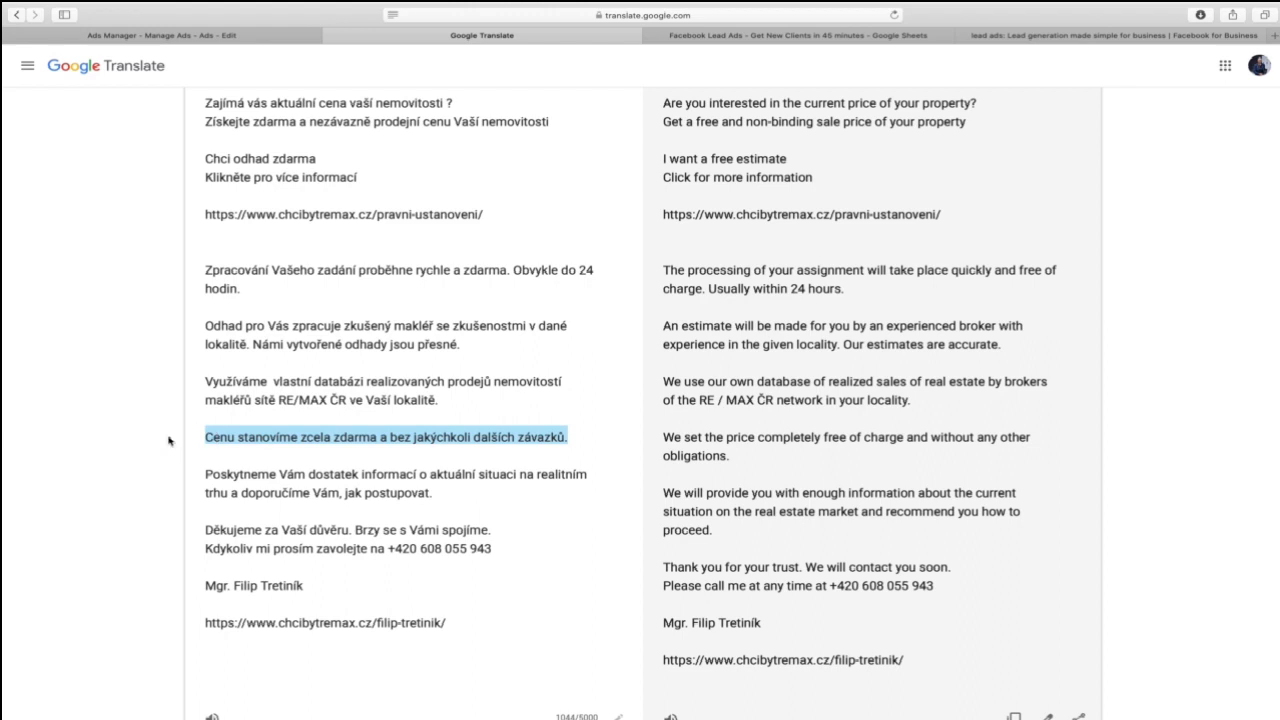
{"action": "left_click", "coordinate": [247, 31]}
{"action": "left_click", "coordinate": [436, 483]}
{"action": "key", "text": "super+v"}
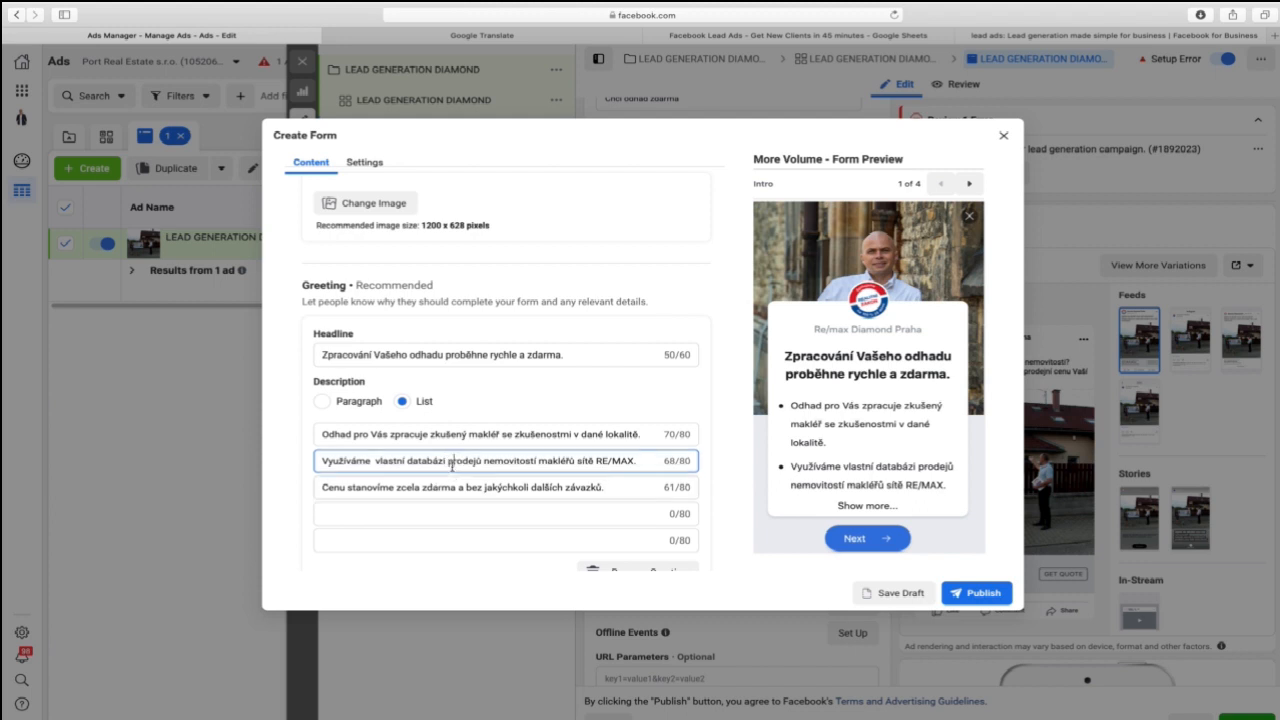
Replace the second list item with "Cenu stanovíme zcela zdarma a bez jakýchkoli dalších závazků." and clear the third item.
{"action": "triple_click", "coordinate": [450, 460]}
{"action": "key", "text": "super+v"}
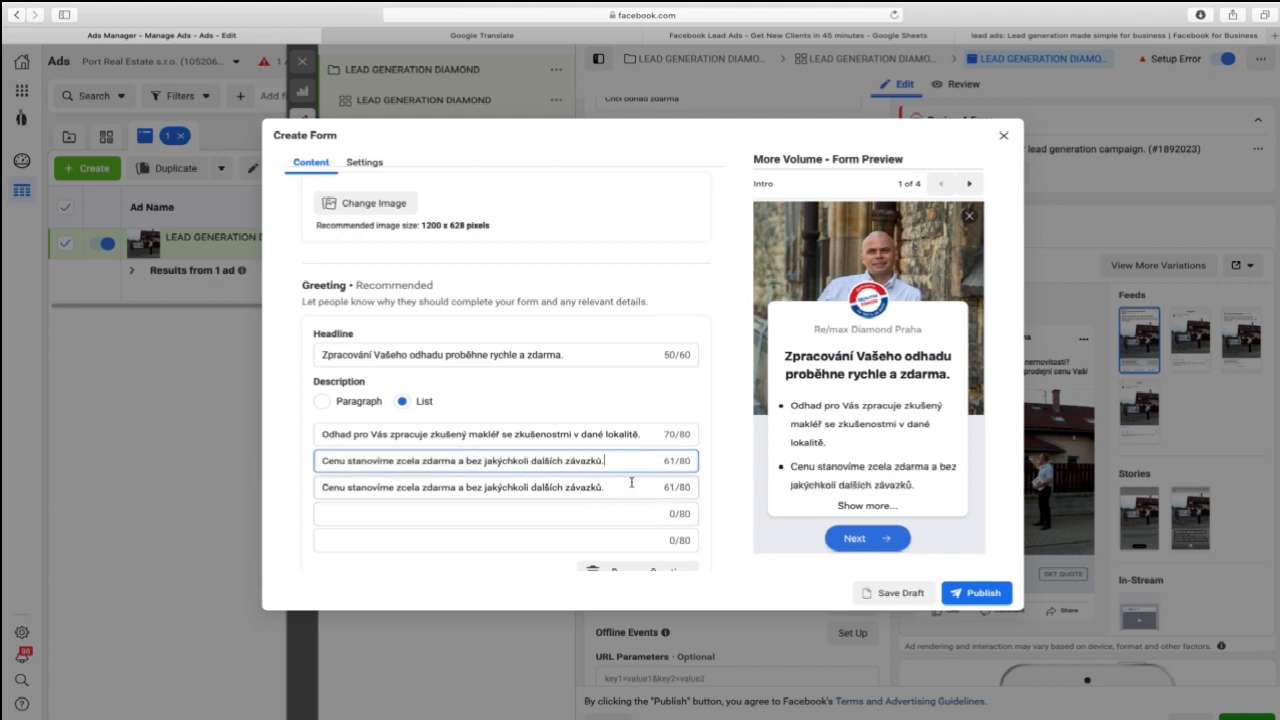
{"action": "left_click_drag", "start_coordinate": [621, 486], "coordinate": [178, 492]}
{"action": "key", "text": "BackSpace"}
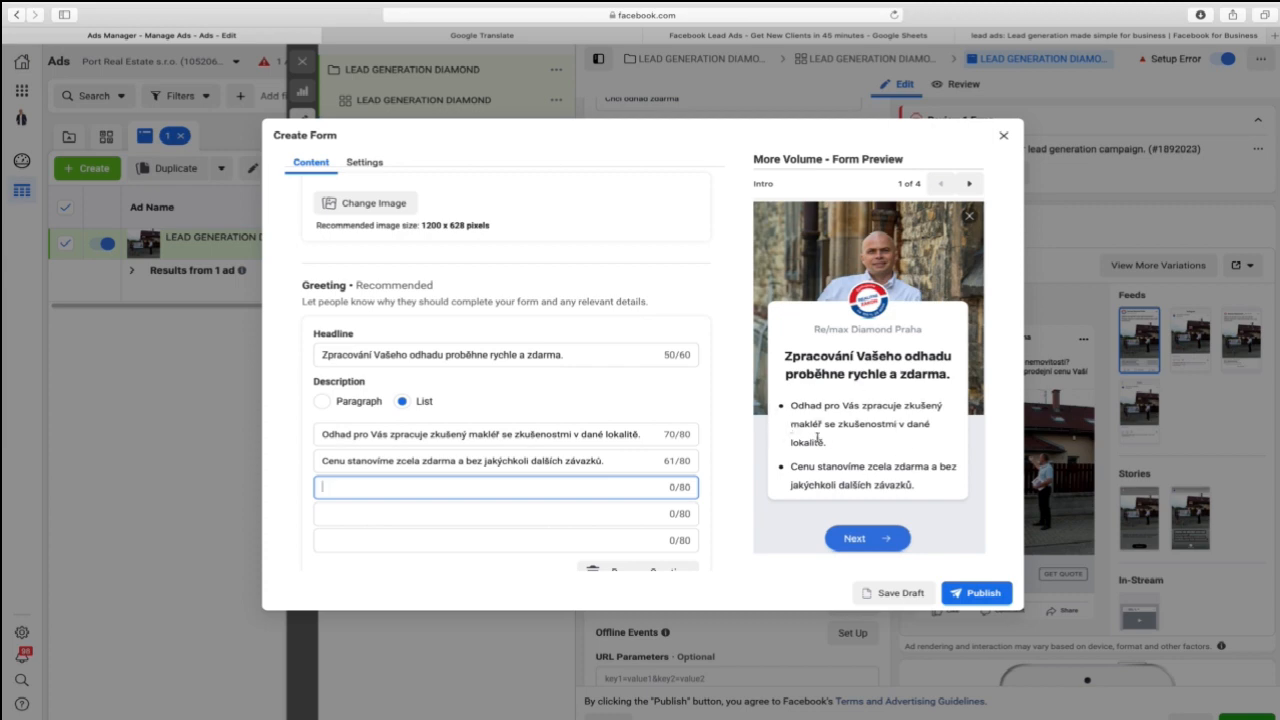
Open the form's Questions section and move the Full name field above Email in the prefill questions.
{"action": "scroll", "coordinate": [726, 448], "scroll_direction": "down", "scroll_amount": 3}
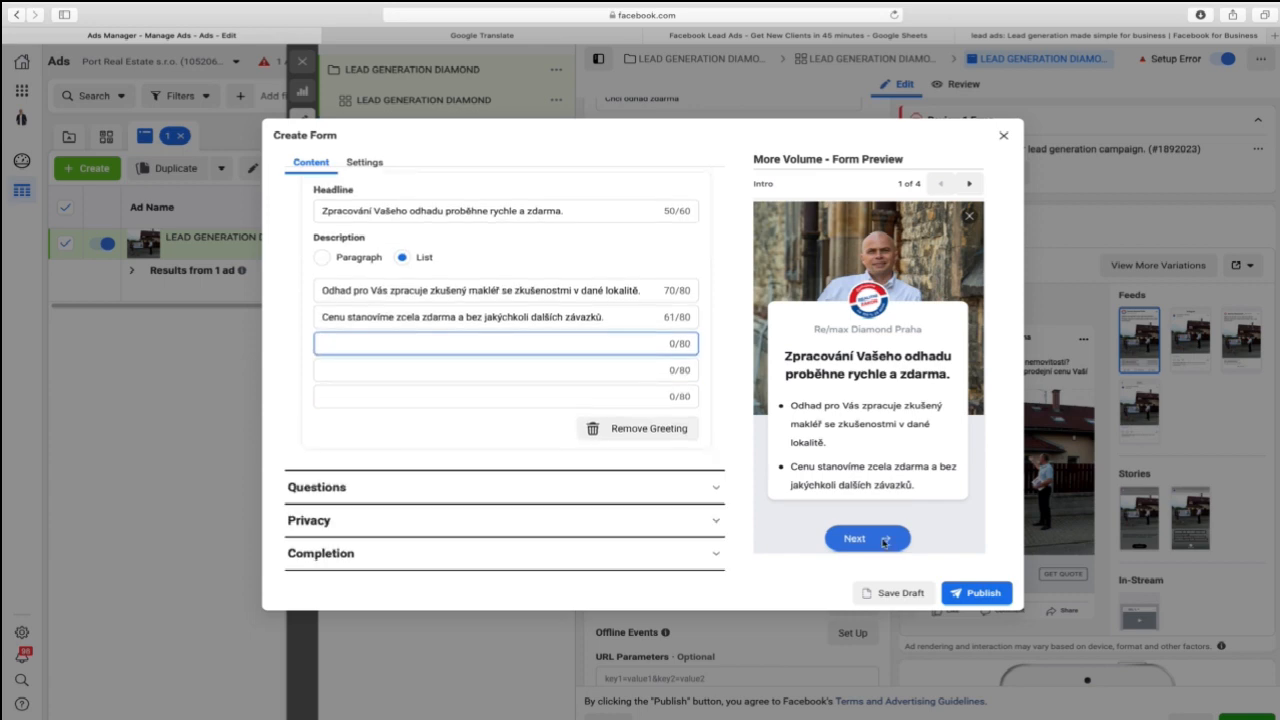
{"action": "left_click", "coordinate": [412, 489]}
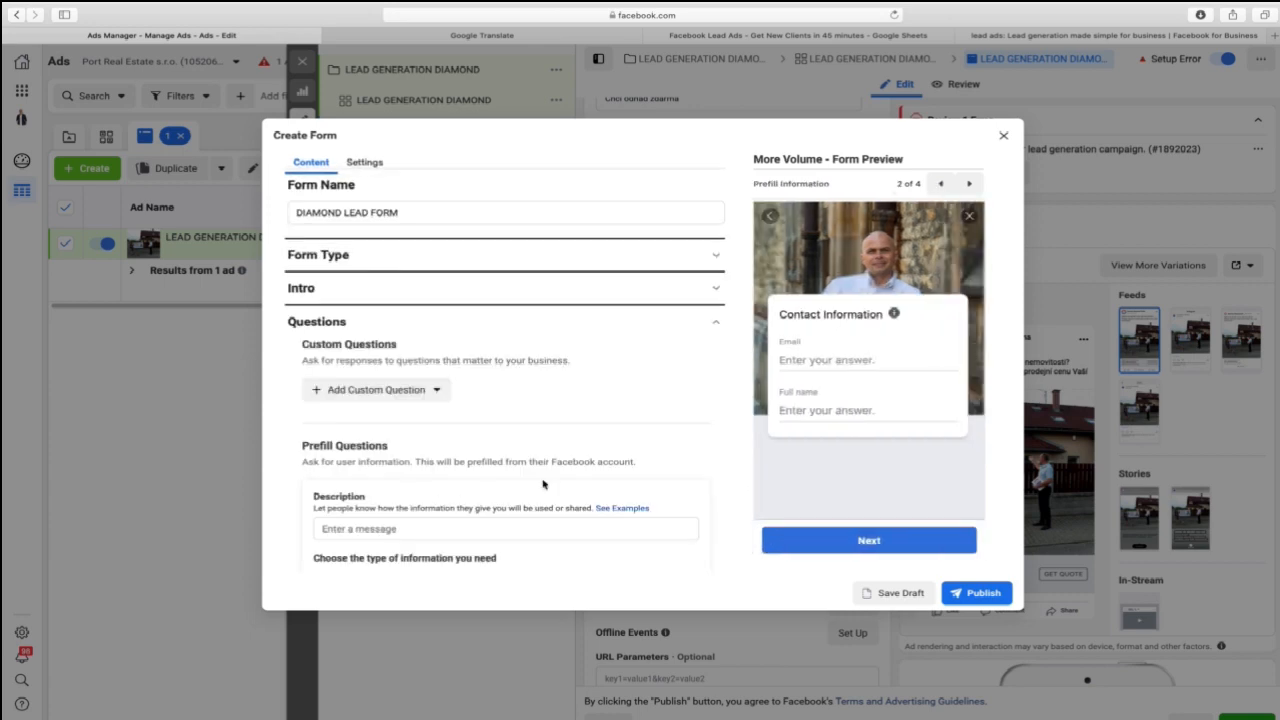
{"action": "scroll", "coordinate": [568, 372], "scroll_direction": "down", "scroll_amount": 1}
{"action": "scroll", "coordinate": [568, 372], "scroll_direction": "down", "scroll_amount": 2}
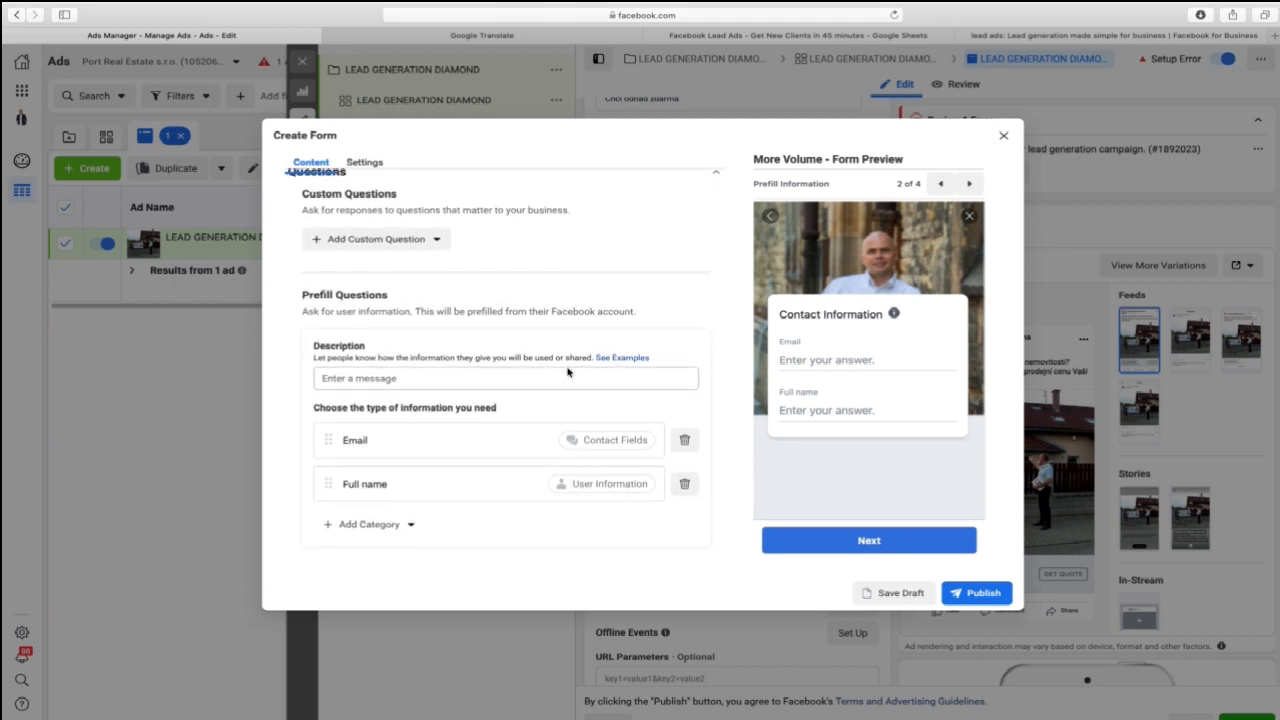
{"action": "left_click", "coordinate": [424, 379]}
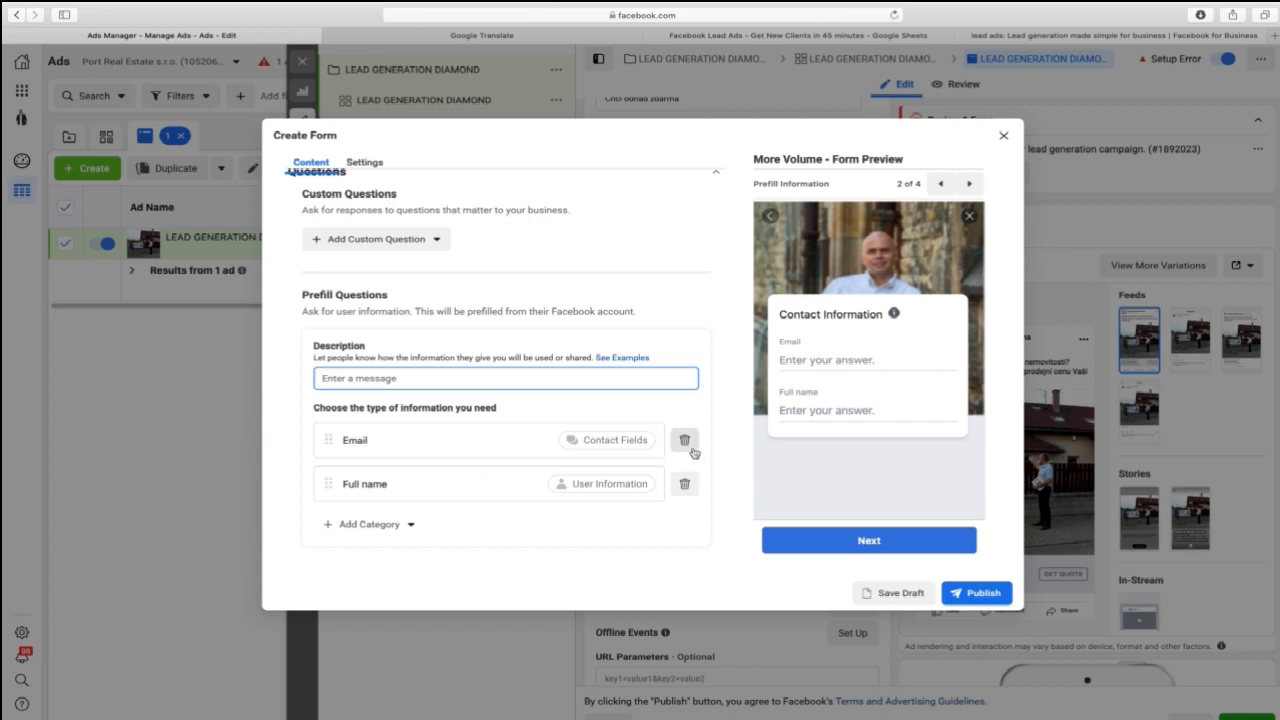
{"action": "left_click", "coordinate": [534, 439]}
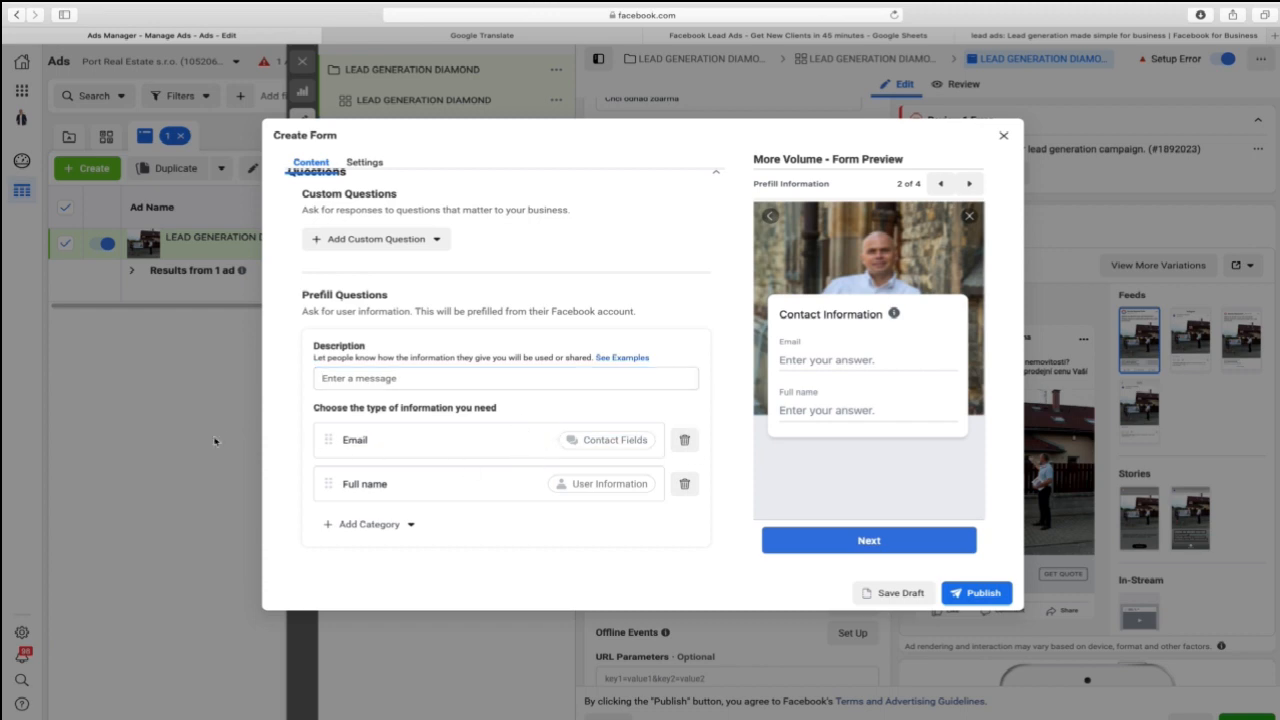
{"action": "left_click_drag", "start_coordinate": [326, 441], "coordinate": [327, 469]}
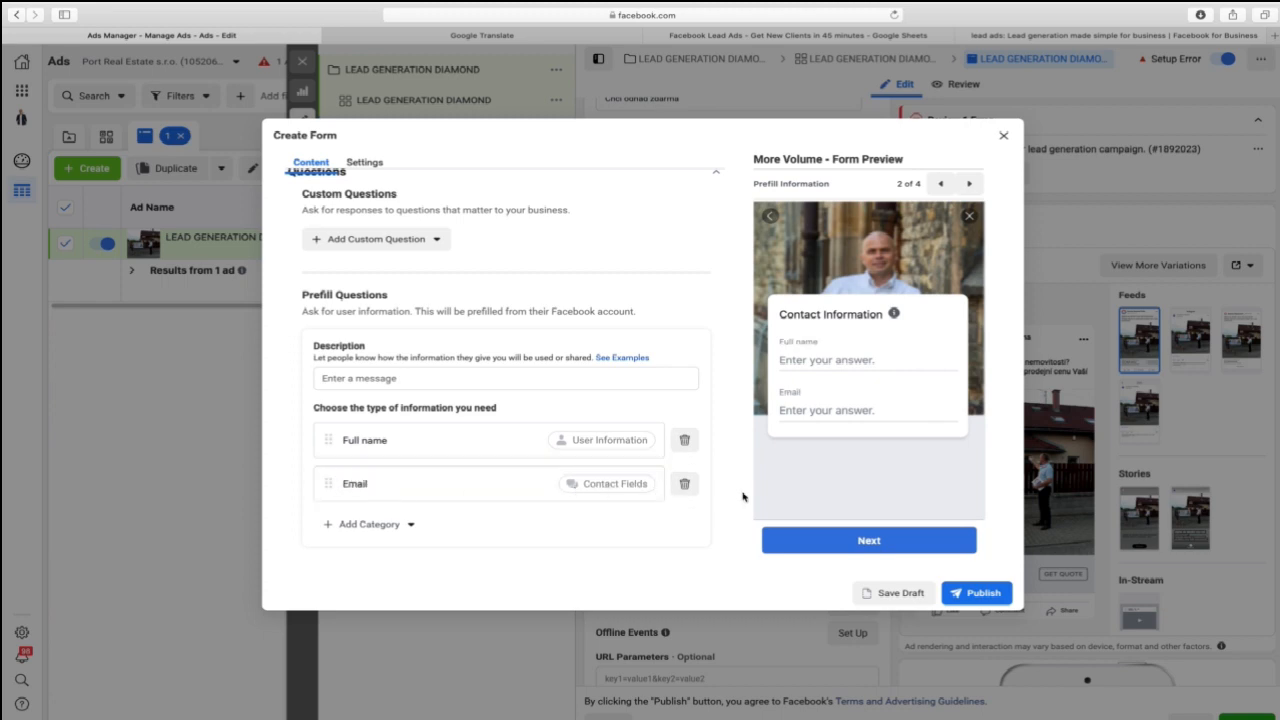
Remove the Email field from the prefill questions and add the Phone number contact field instead.
{"action": "left_click", "coordinate": [684, 484]}
{"action": "left_click", "coordinate": [398, 483]}
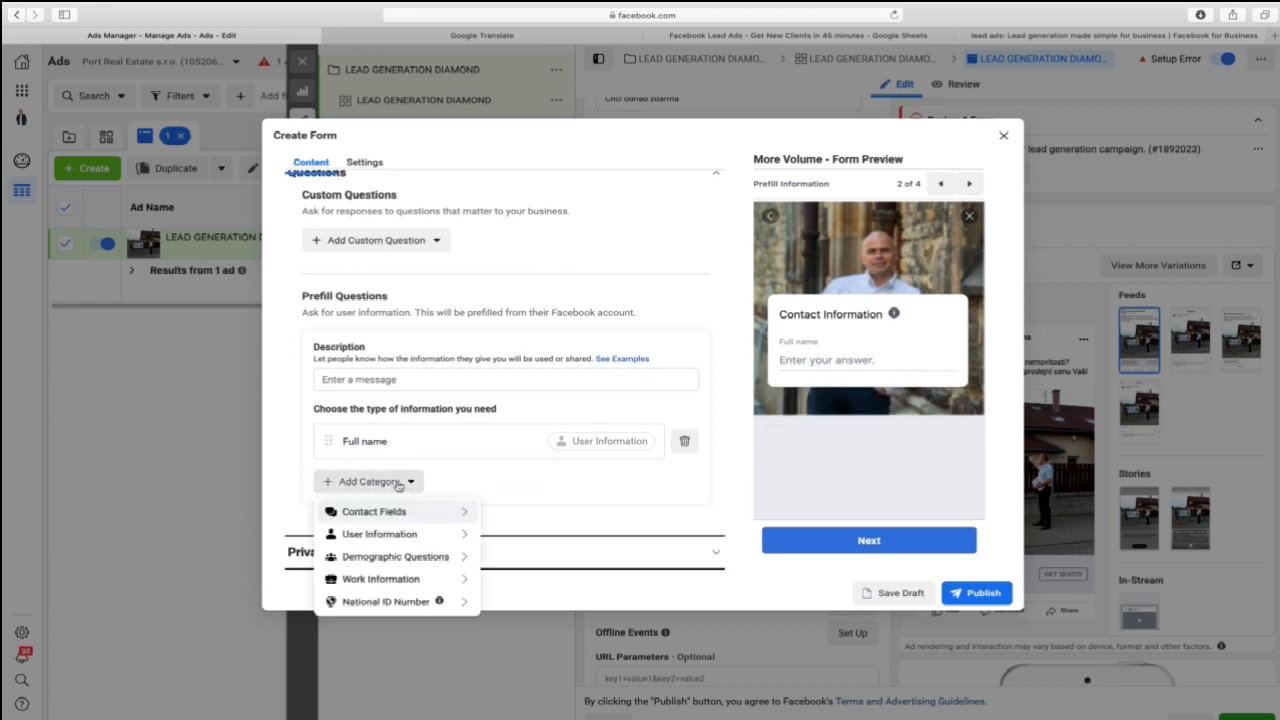
{"action": "mouse_move", "coordinate": [438, 513]}
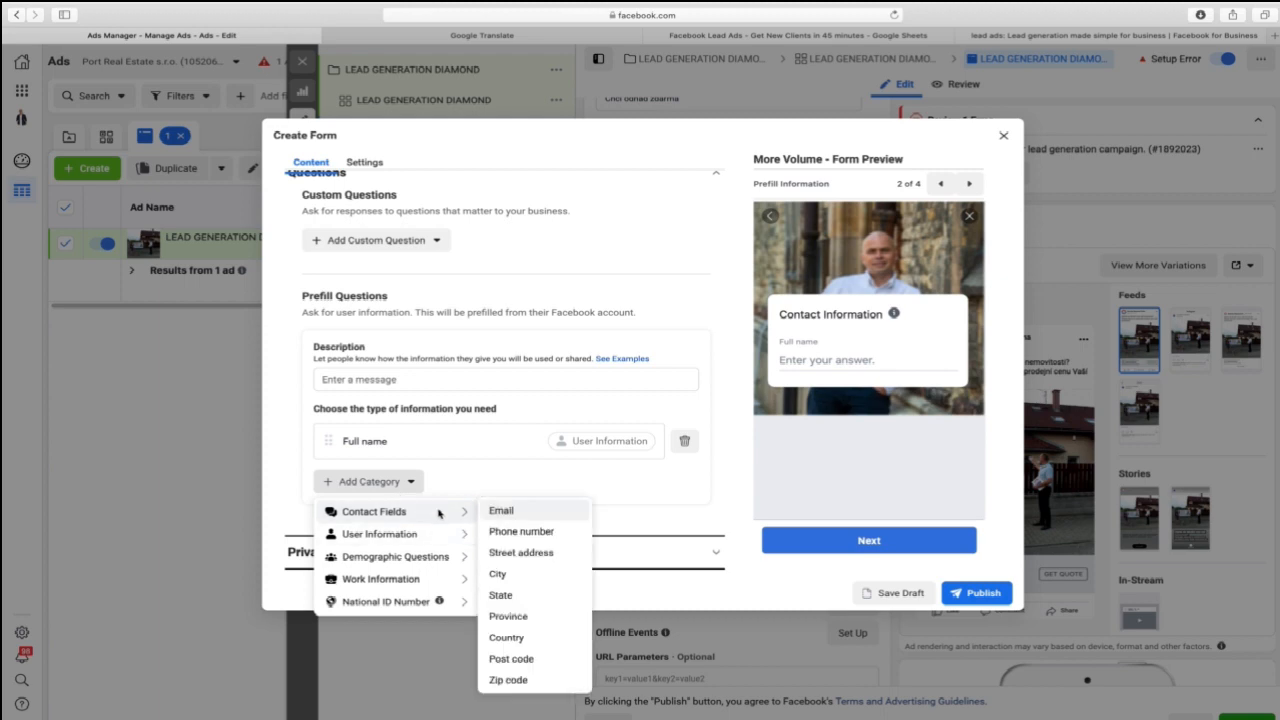
{"action": "left_click", "coordinate": [521, 531]}
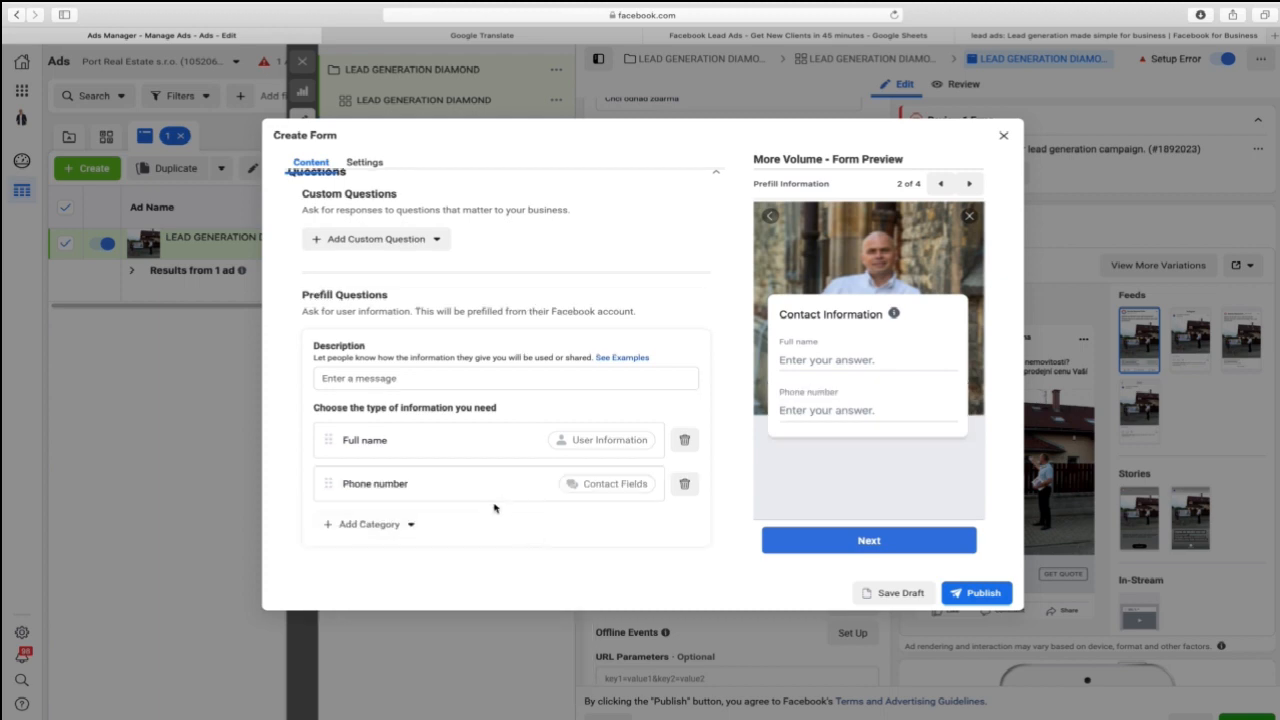
Add the Post code contact field to the form's prefill questions.
{"action": "left_click", "coordinate": [384, 530]}
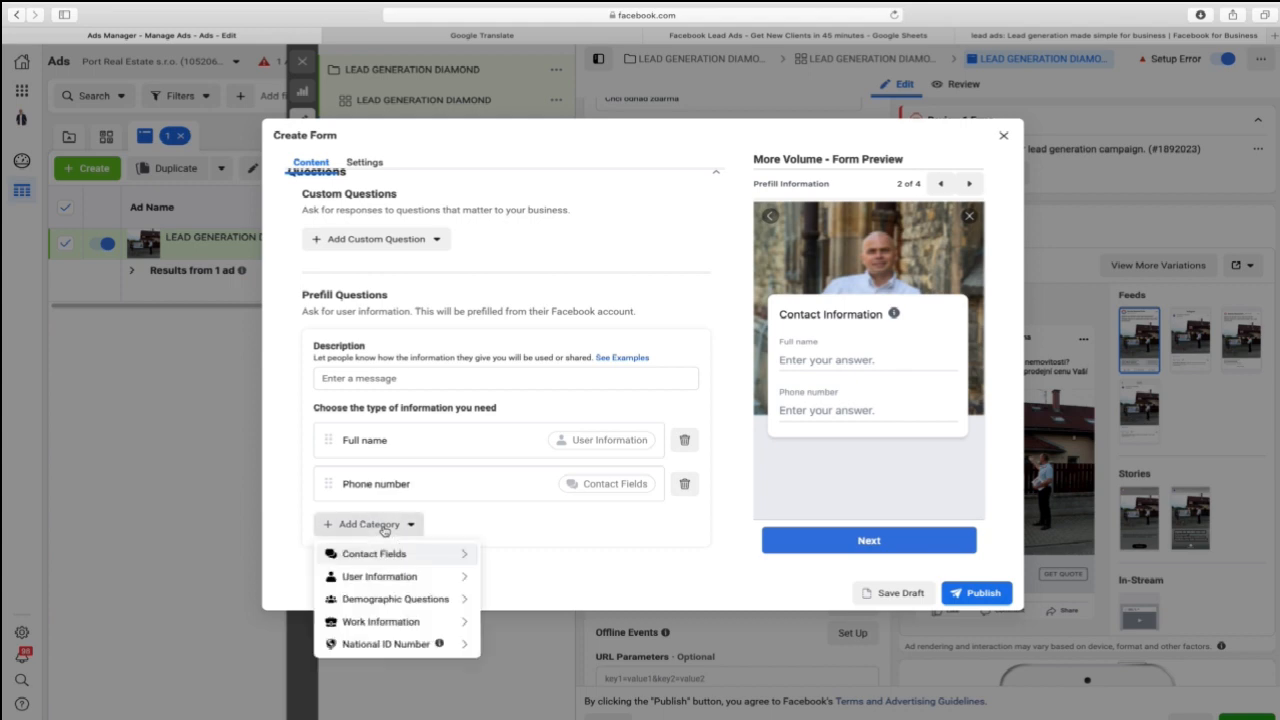
{"action": "mouse_move", "coordinate": [400, 558]}
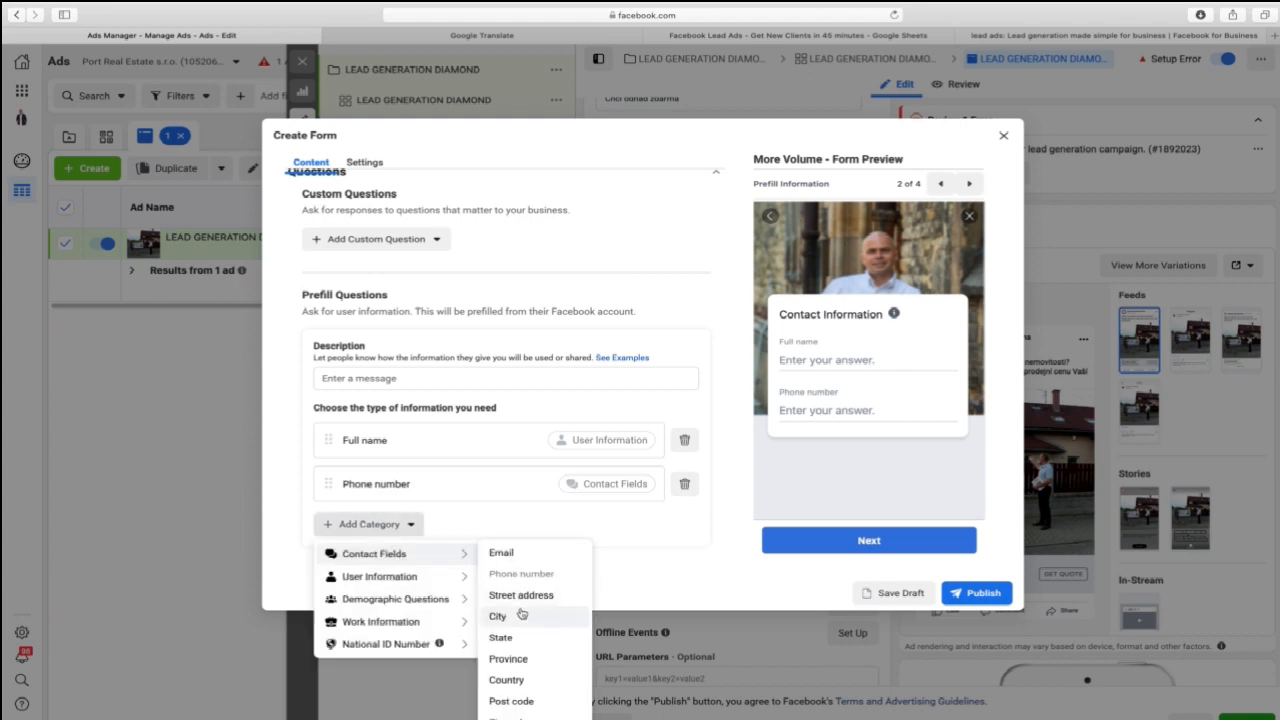
{"action": "left_click", "coordinate": [524, 705]}
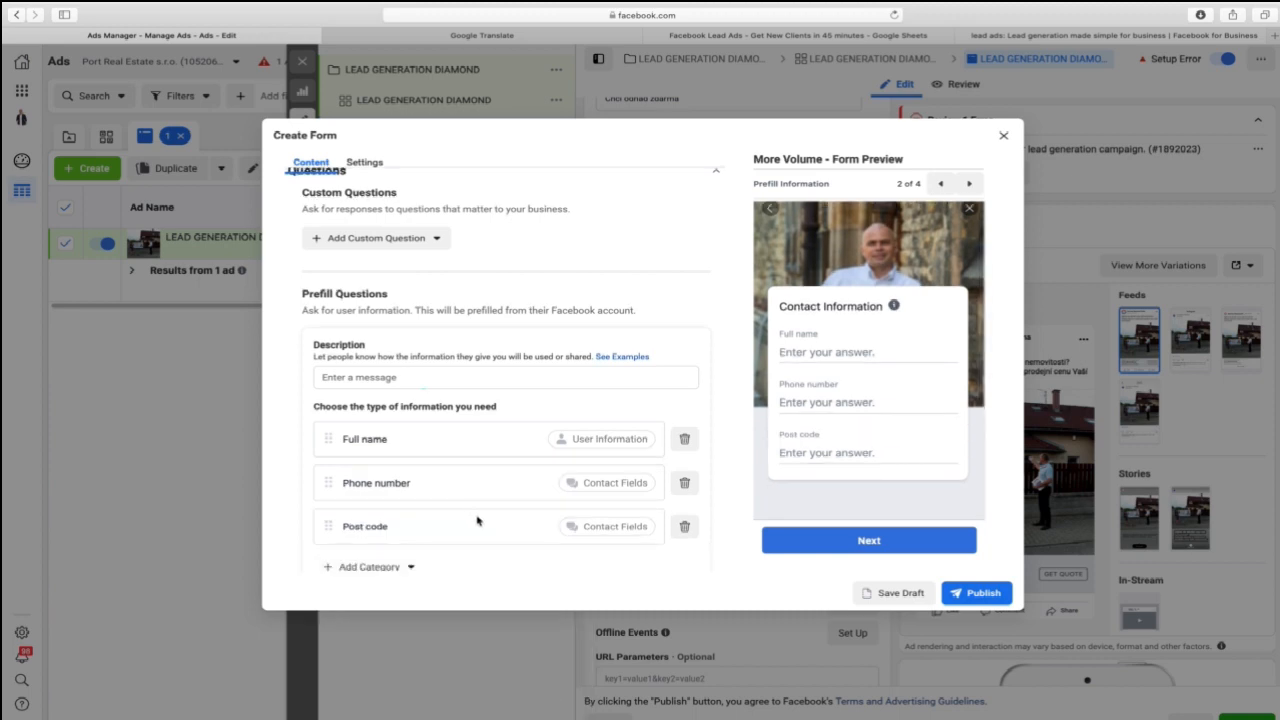
{"action": "left_click", "coordinate": [390, 567]}
{"action": "mouse_move", "coordinate": [435, 643]}
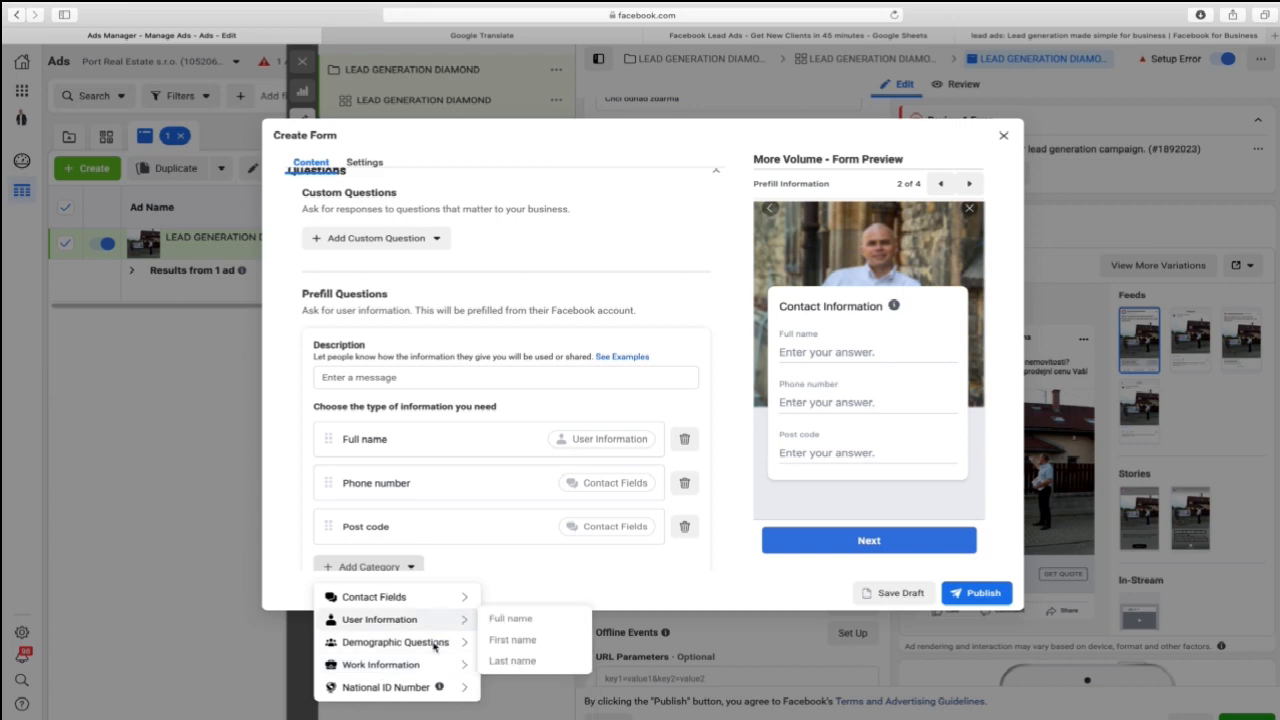
{"action": "left_click", "coordinate": [488, 557]}
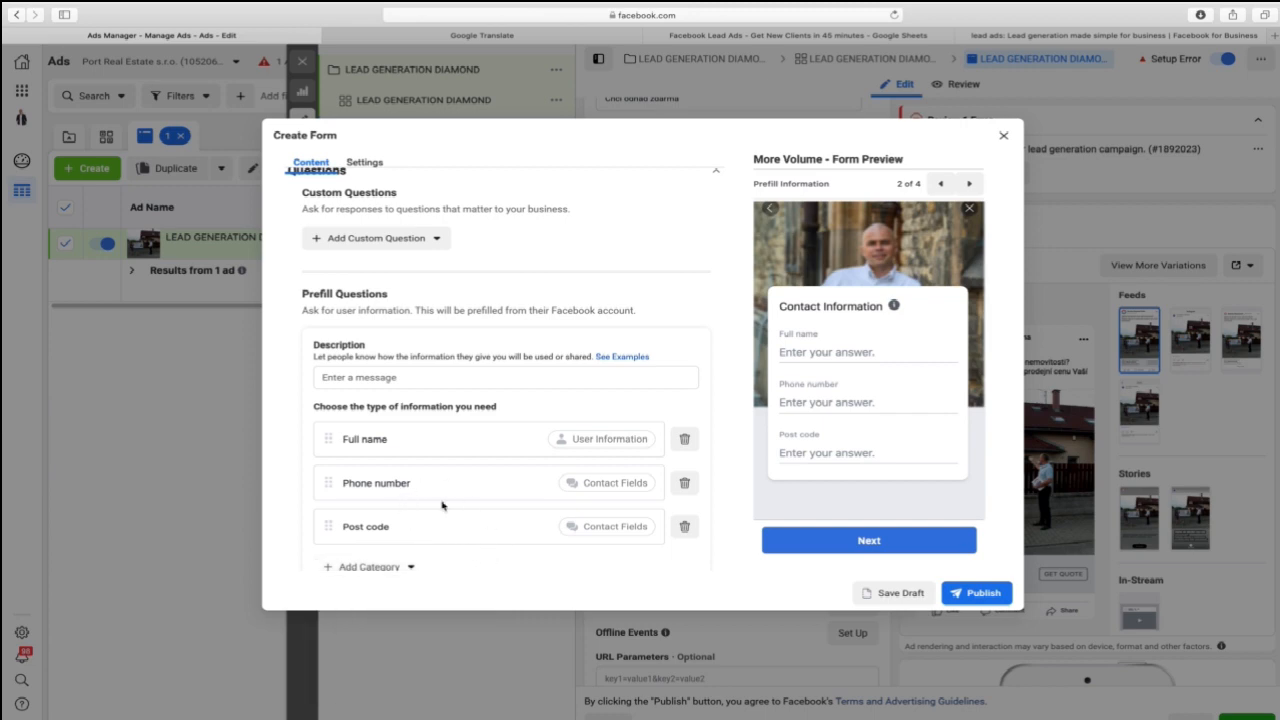
Remove the Post code field from the form's prefill questions.
{"action": "left_click", "coordinate": [685, 527]}
{"action": "left_click", "coordinate": [495, 37]}
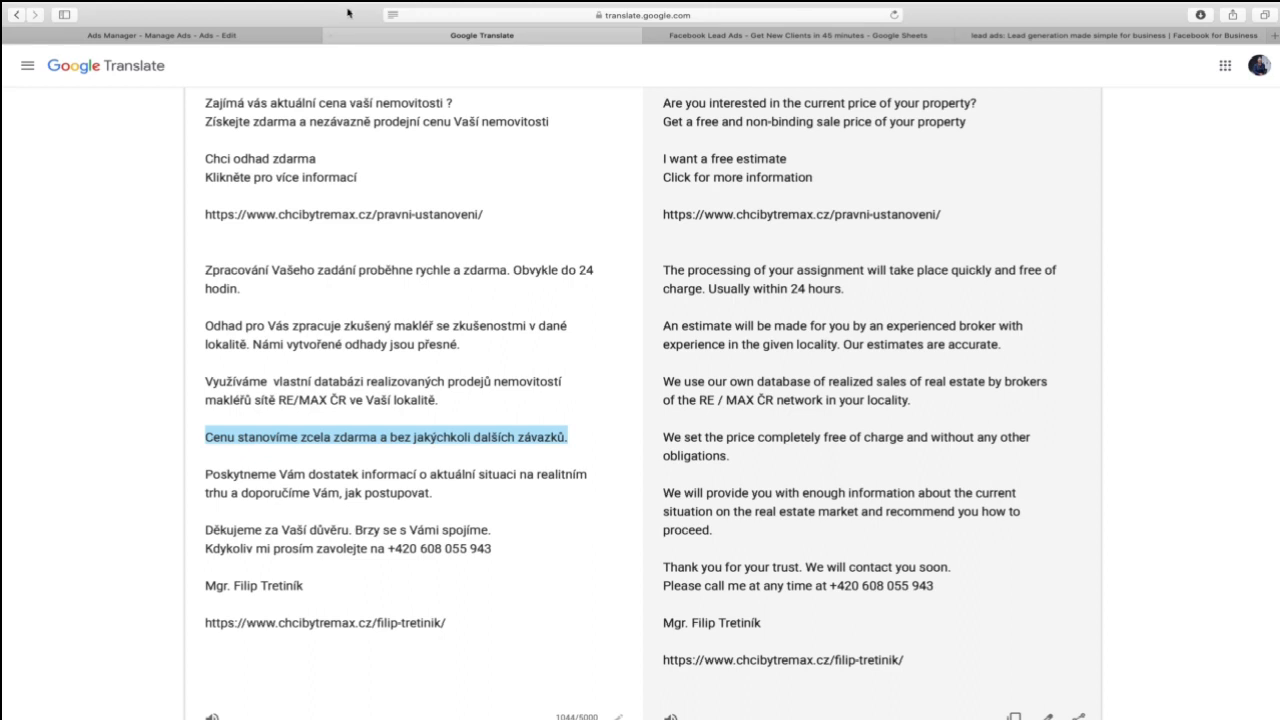
{"action": "left_click", "coordinate": [280, 36]}
Set the prefill questions description to "Prosím odešlete nám Váš telefon. Zavoláme Vám zpět.".
{"action": "left_click", "coordinate": [451, 381]}
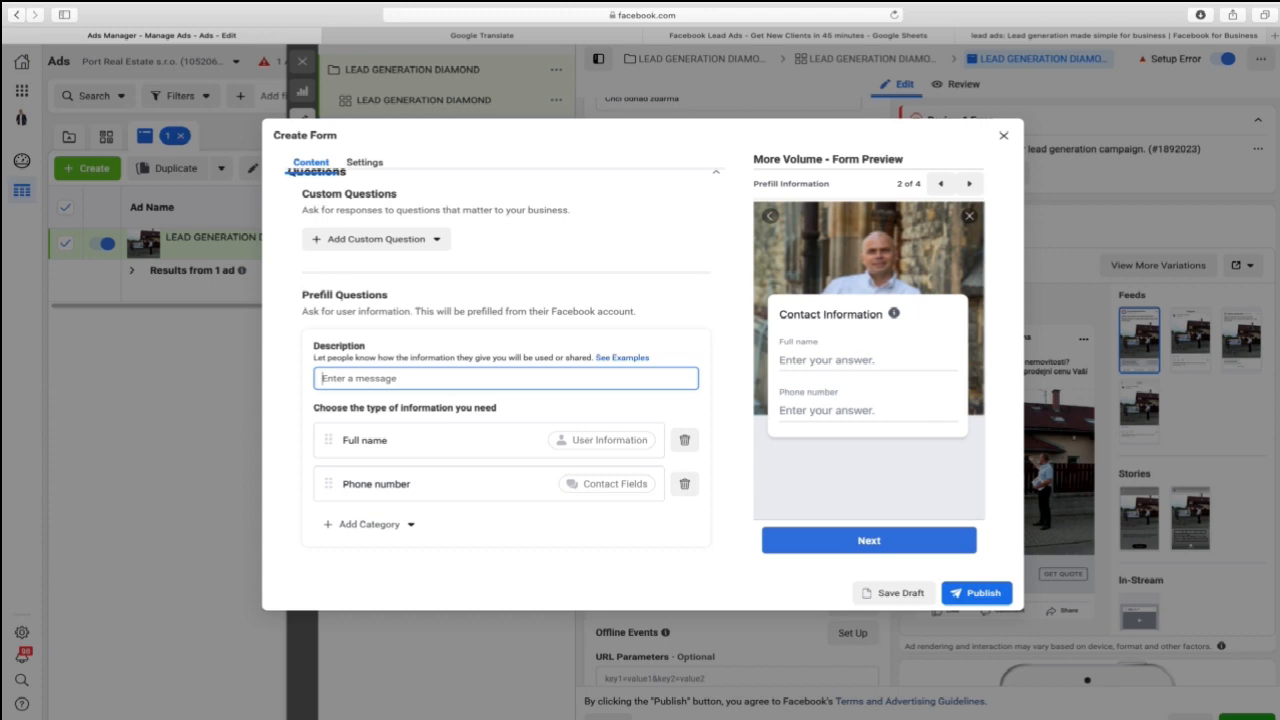
{"action": "type", "text": "Prosím vložte Váš"}
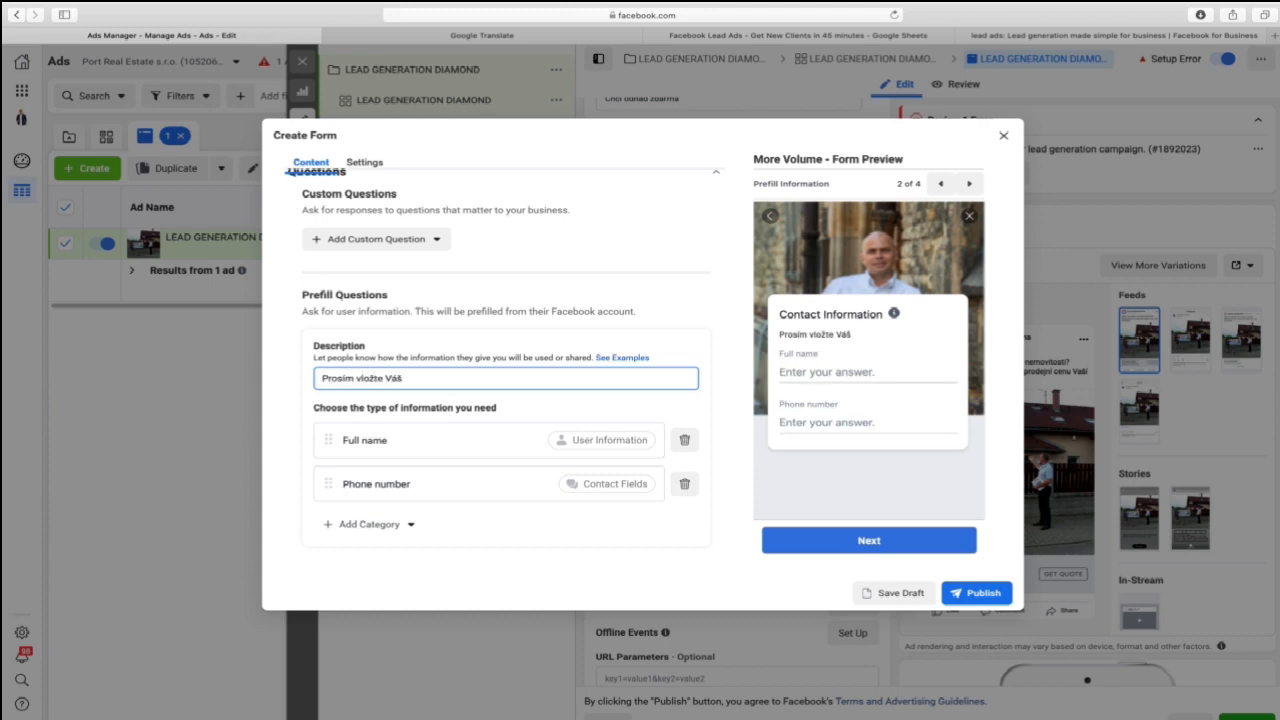
{"action": "double_click", "coordinate": [368, 378]}
{"action": "type", "text": "odešlete nám"}
{"action": "left_click", "coordinate": [510, 381]}
{"action": "type", "text": "telefon. Zavoláme Vám zpět."}
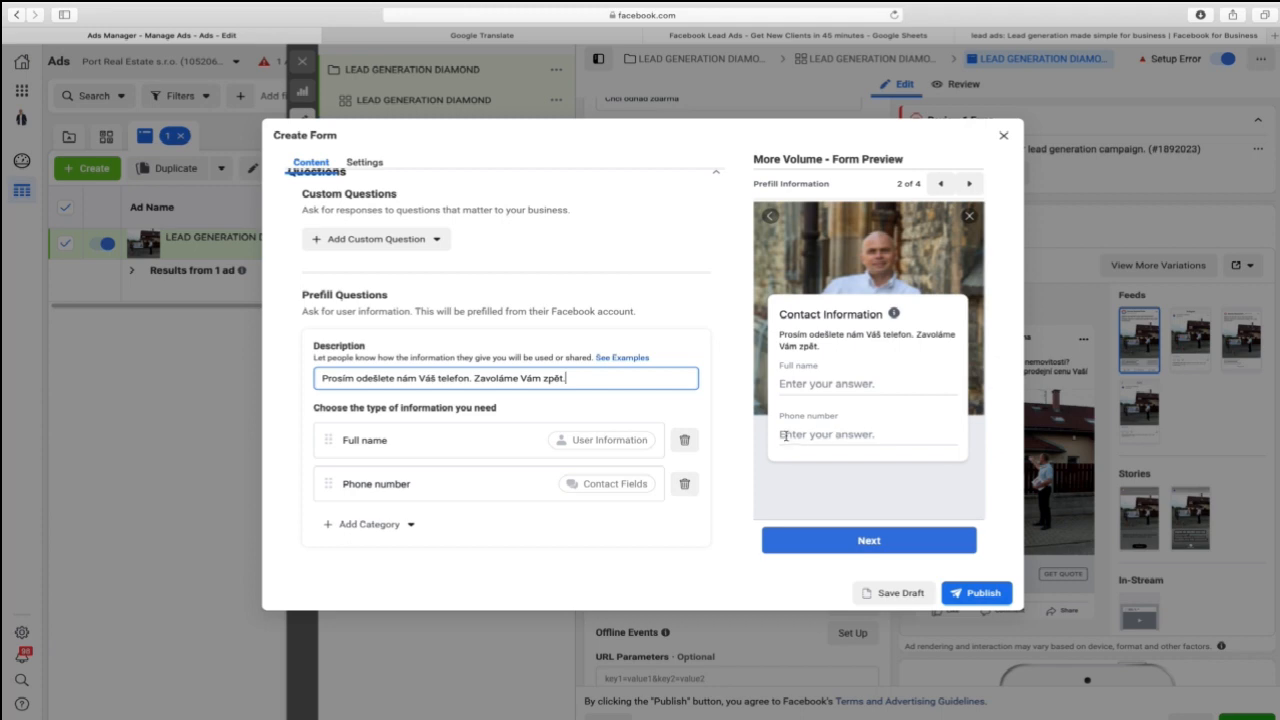
{"action": "scroll", "coordinate": [712, 438], "scroll_direction": "down", "scroll_amount": 2}
{"action": "left_click", "coordinate": [398, 452]}
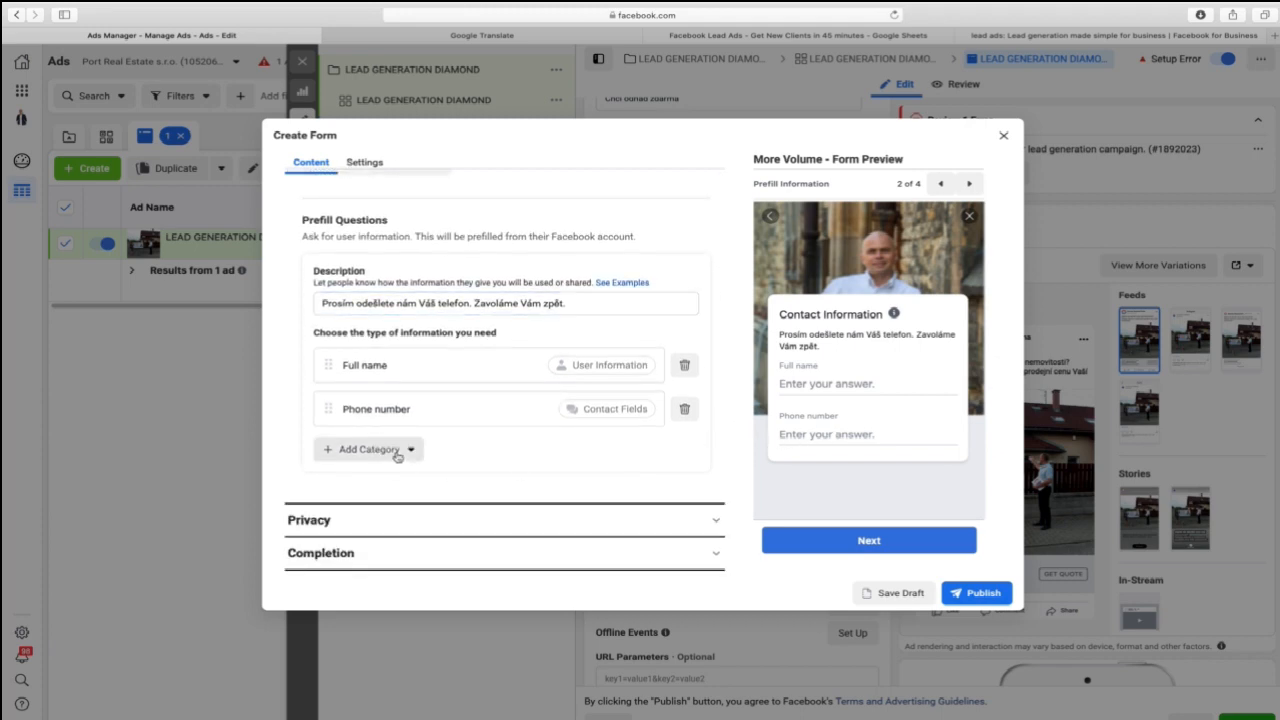
{"action": "mouse_move", "coordinate": [415, 489]}
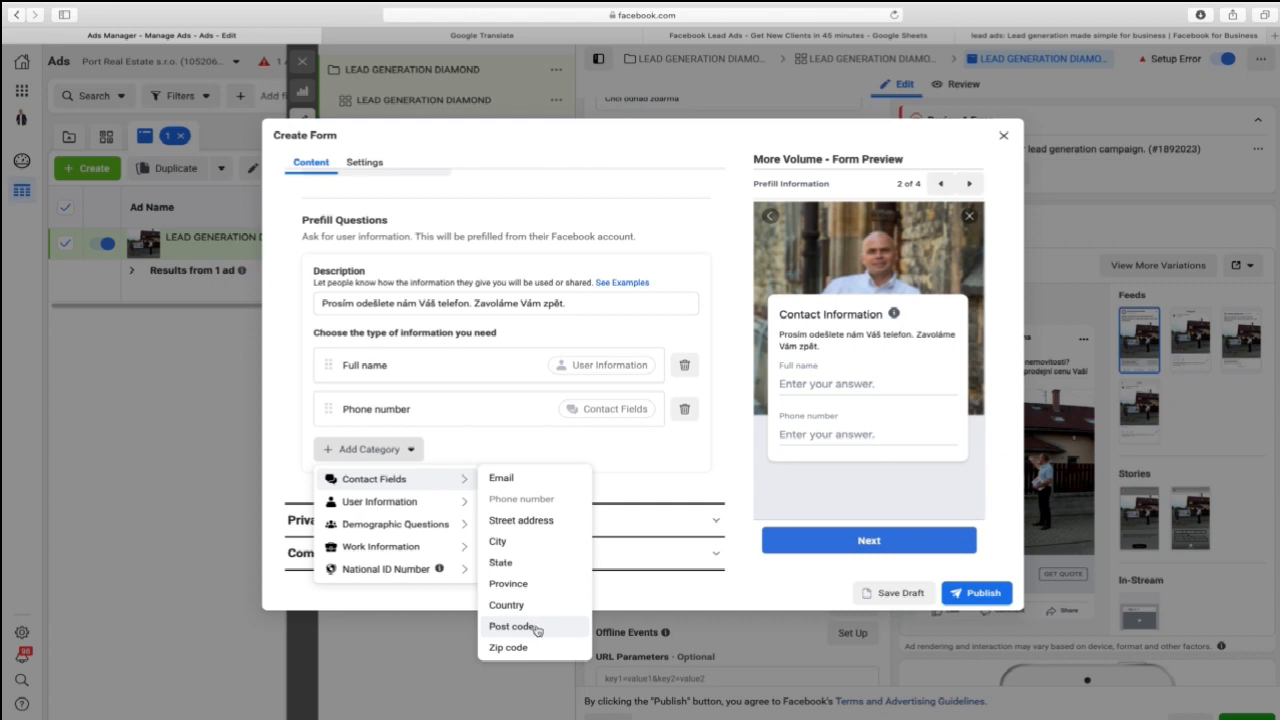
{"action": "mouse_move", "coordinate": [418, 526]}
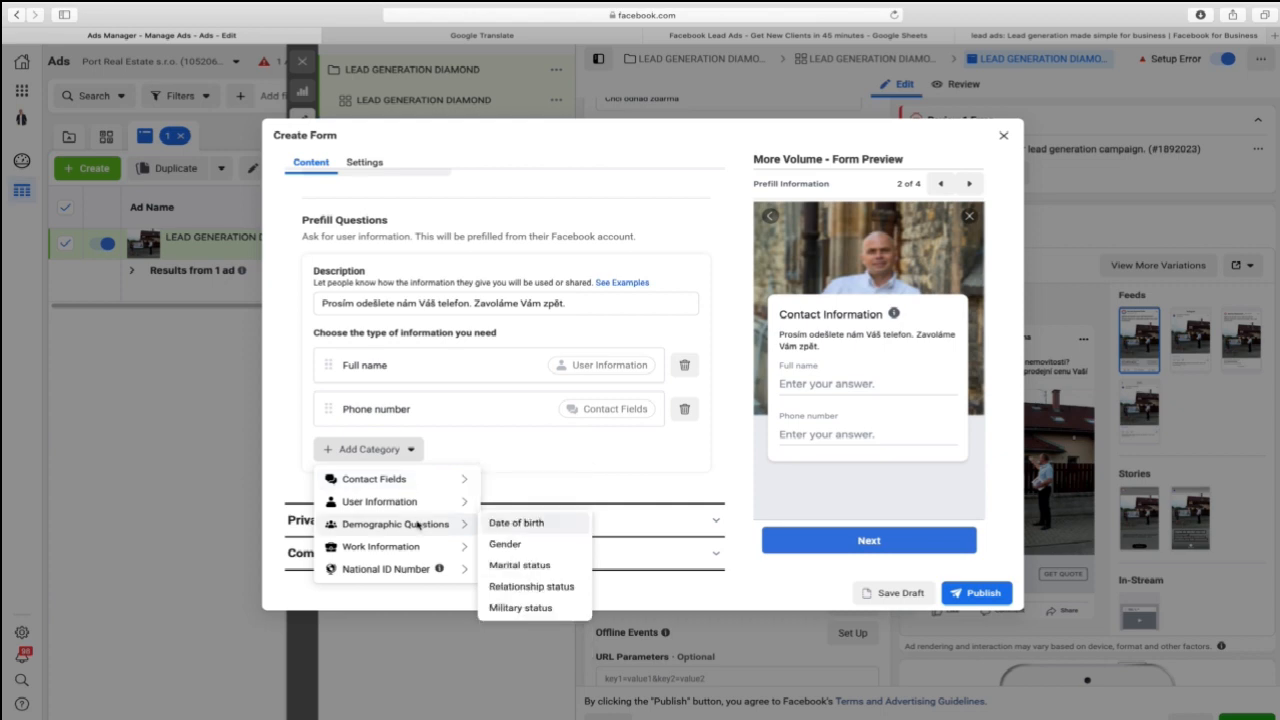
{"action": "mouse_move", "coordinate": [377, 553]}
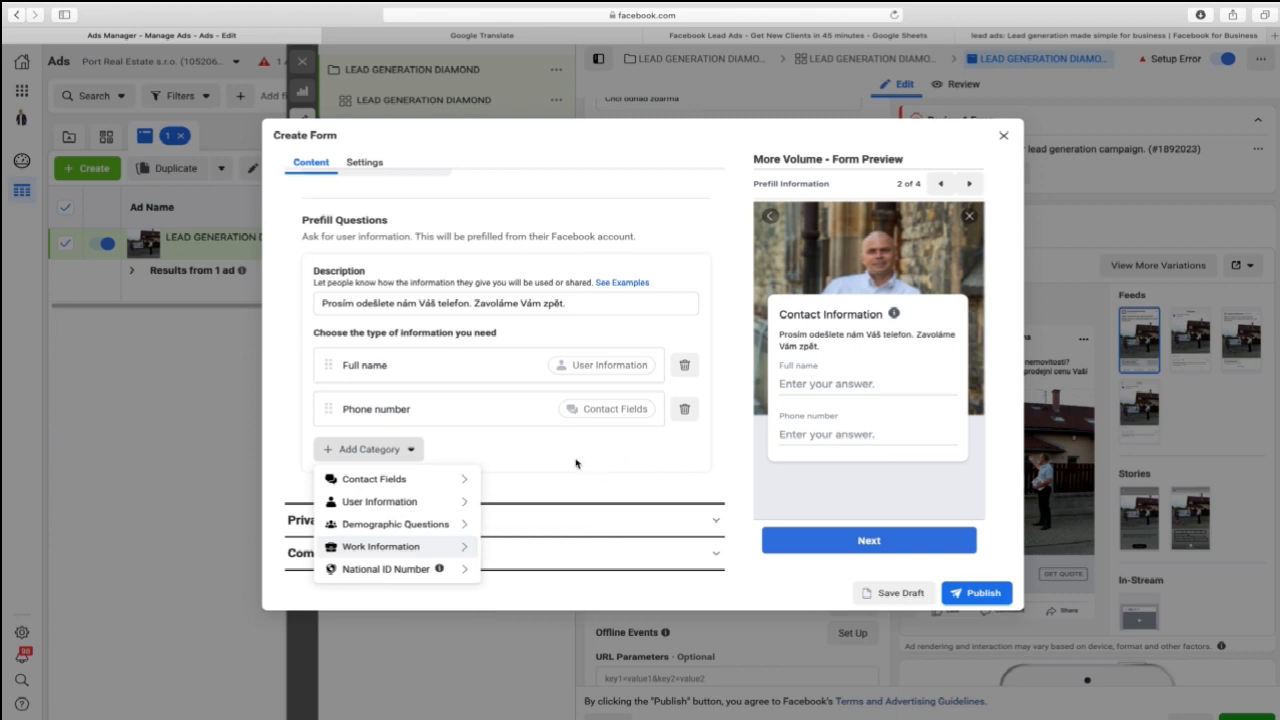
{"action": "left_click", "coordinate": [614, 523]}
Open the form's Privacy section, then switch to Chrome and copy the address of the RE/MAX Legal provisions page.
{"action": "left_click", "coordinate": [614, 521]}
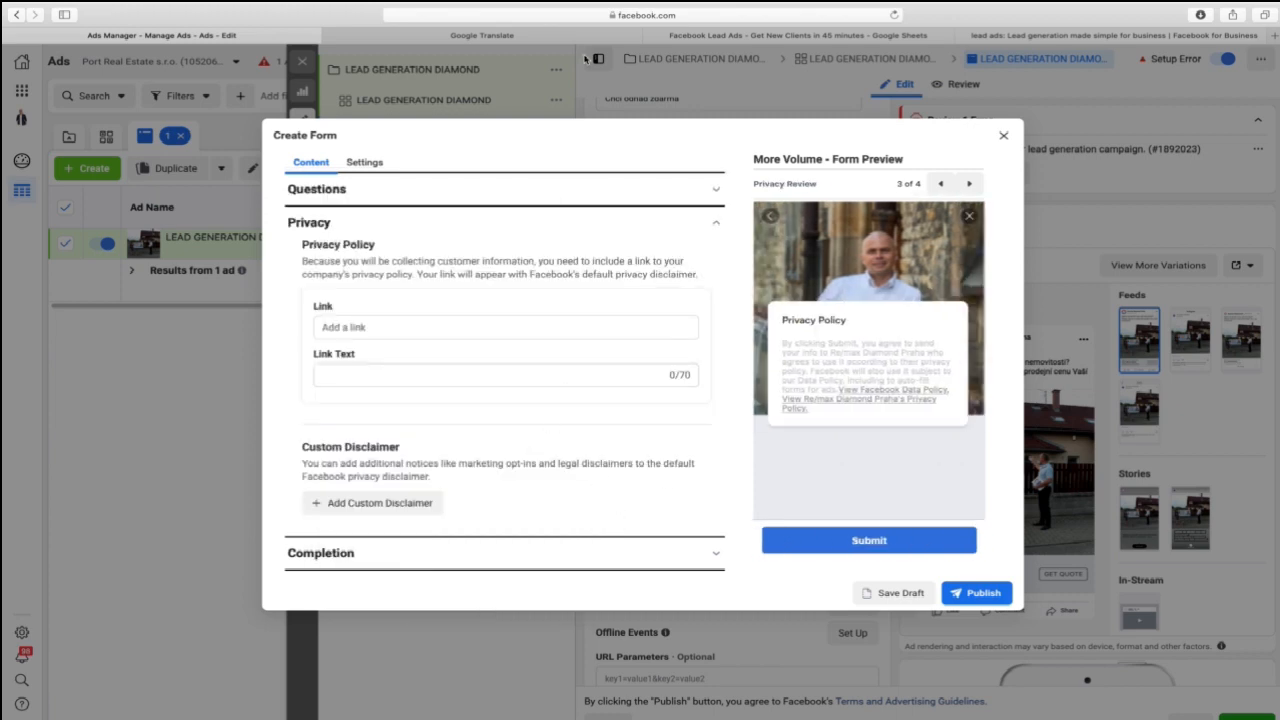
{"action": "key", "text": "super+Tab"}
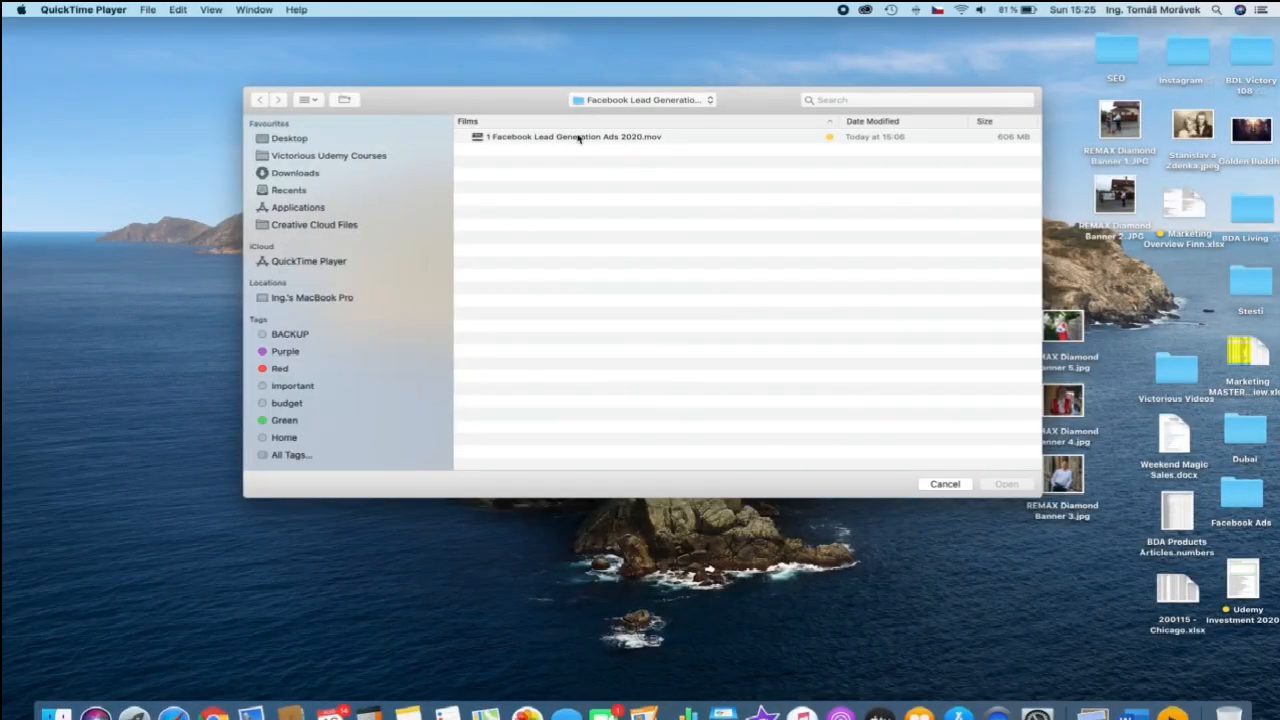
{"action": "key", "text": "super+Tab"}
{"action": "key", "text": "super+Tab"}
{"action": "key", "text": "super+Tab"}
{"action": "key", "text": "super+Tab"}
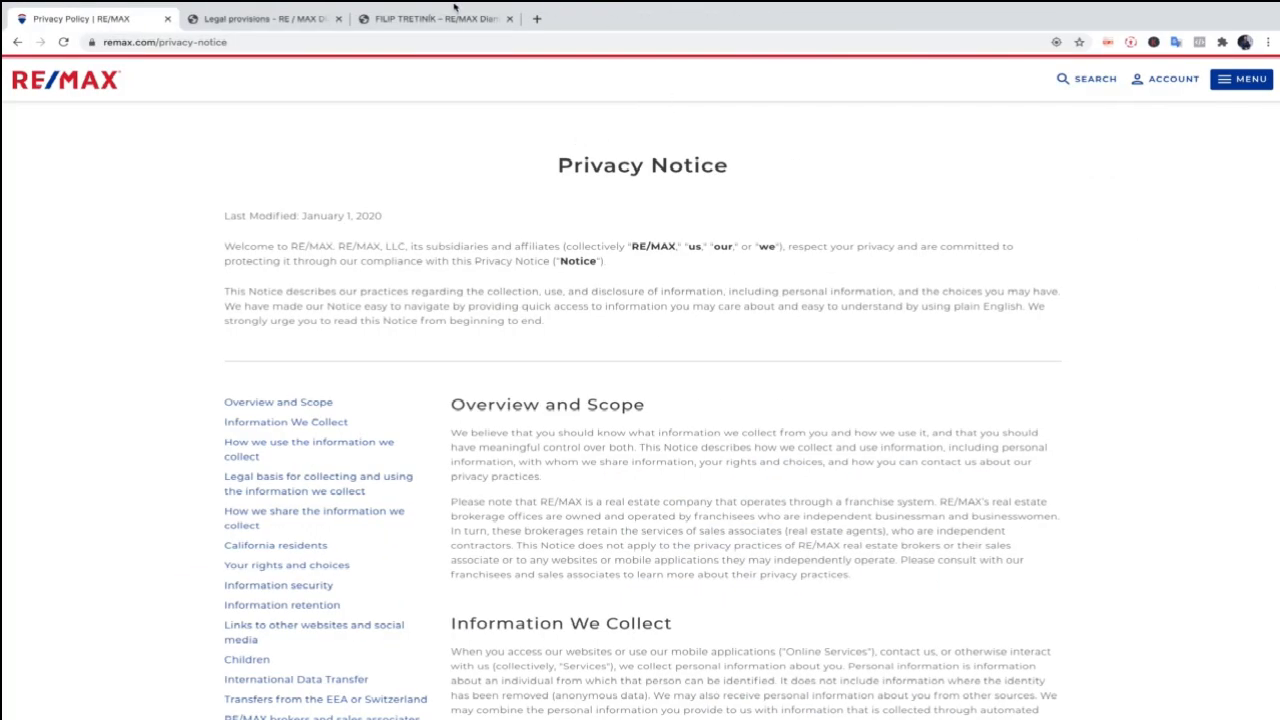
{"action": "left_click", "coordinate": [262, 18]}
{"action": "left_click", "coordinate": [259, 40]}
{"action": "key", "text": "super+c"}
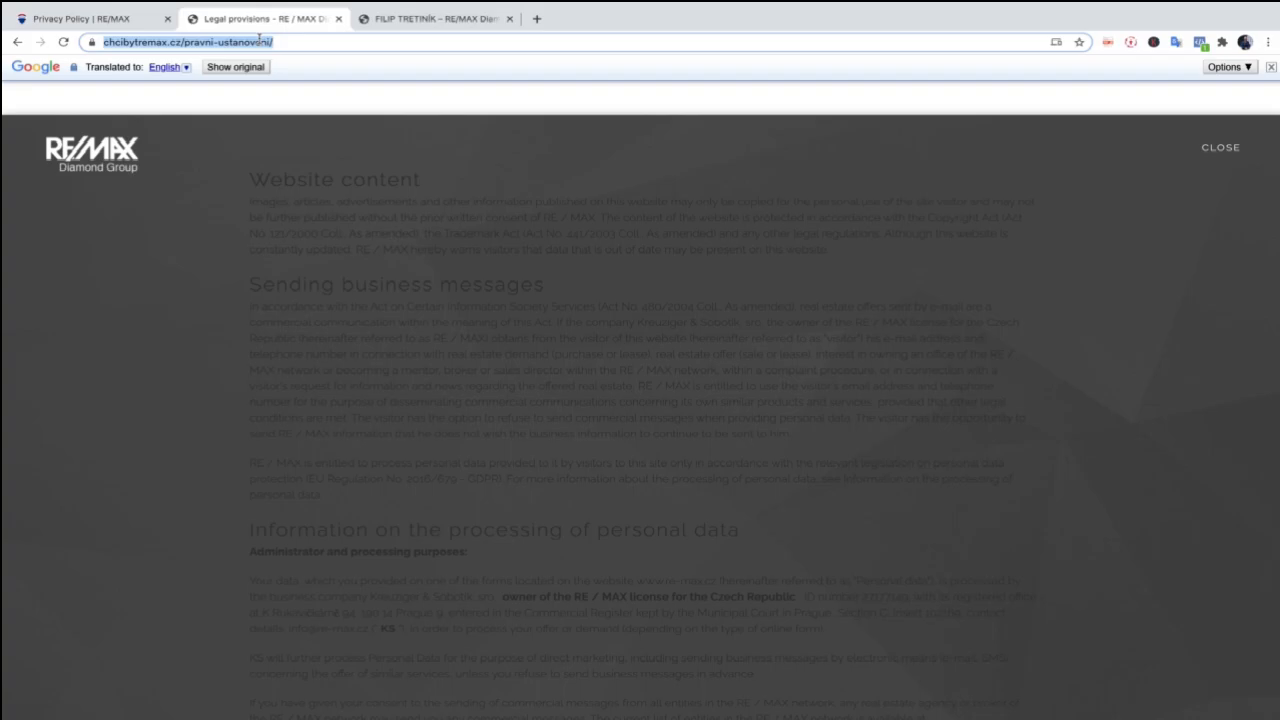
{"action": "key", "text": "super+Tab"}
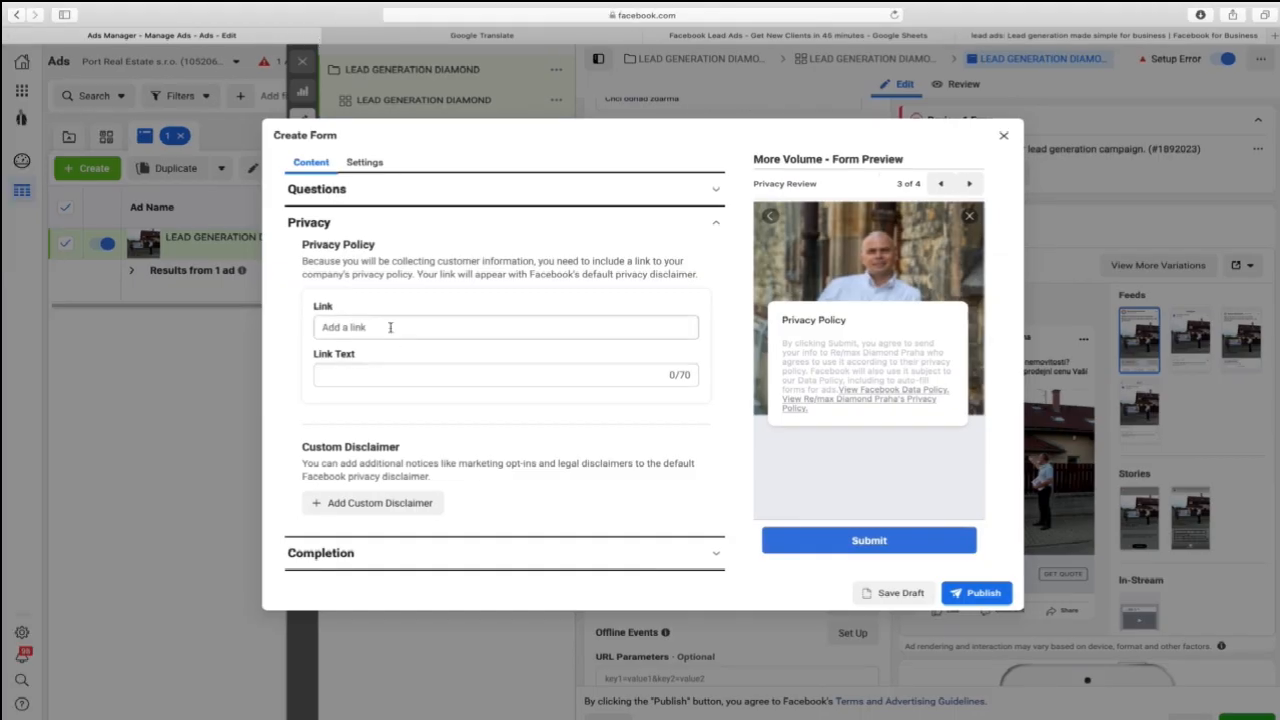
{"action": "left_click", "coordinate": [390, 327]}
{"action": "key", "text": "super+v"}
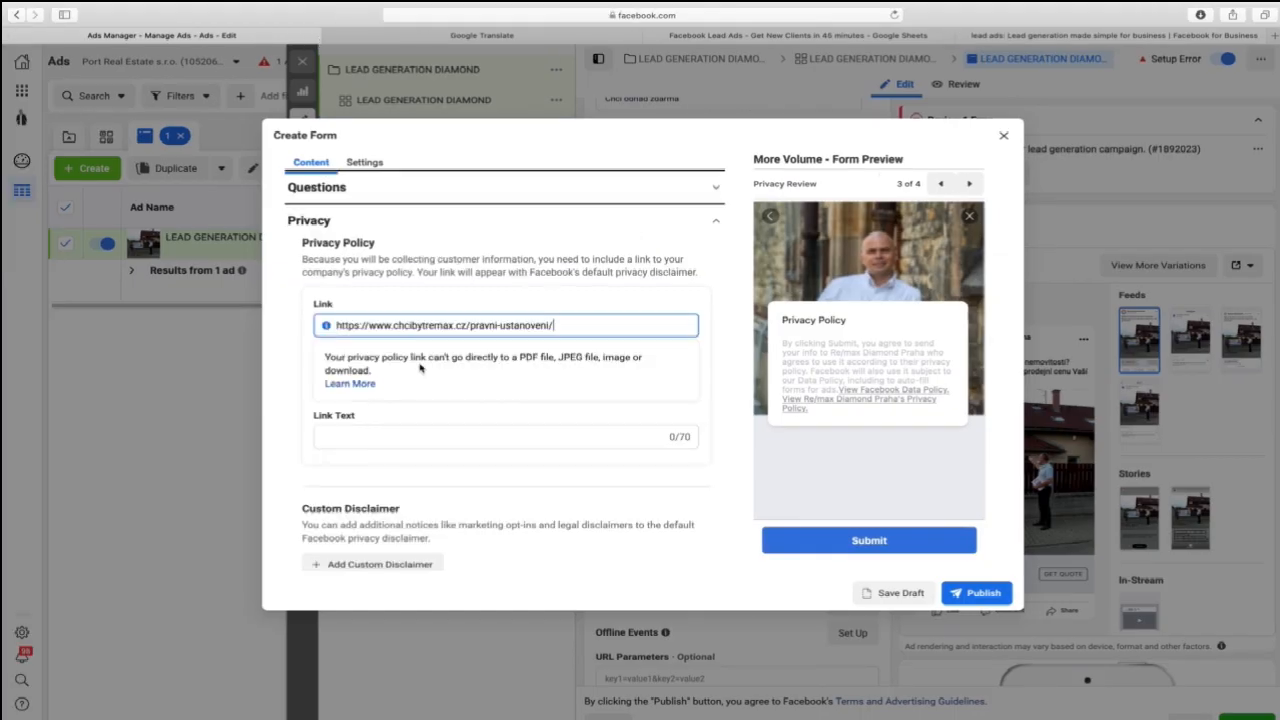
Set the privacy policy link text to "Chráníme Vaše soukromí. Přečtěte si prosím naše právní ustanovení.".
{"action": "left_click", "coordinate": [446, 431]}
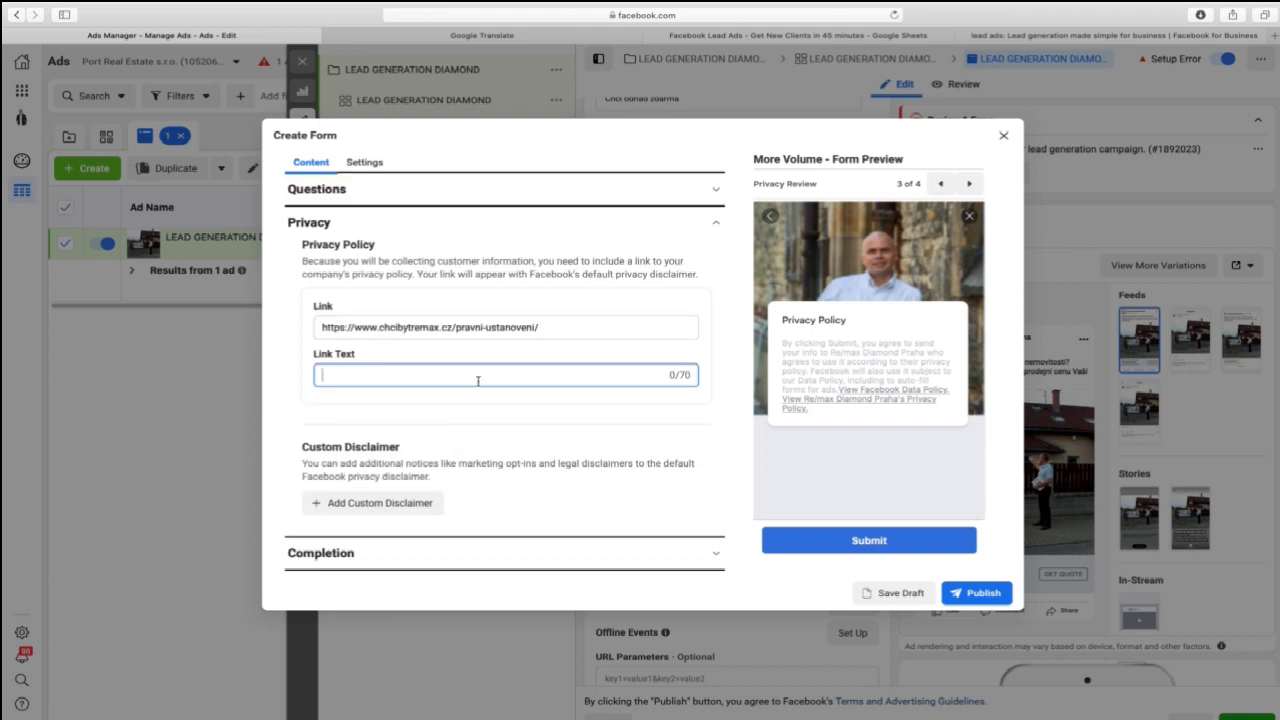
{"action": "type", "text": "Chráníme"}
{"action": "key", "text": "BackSpace"}
{"action": "key", "text": "BackSpace"}
{"action": "key", "text": "BackSpace"}
{"action": "key", "text": "BackSpace"}
{"action": "type", "text": "íme Vaše"}
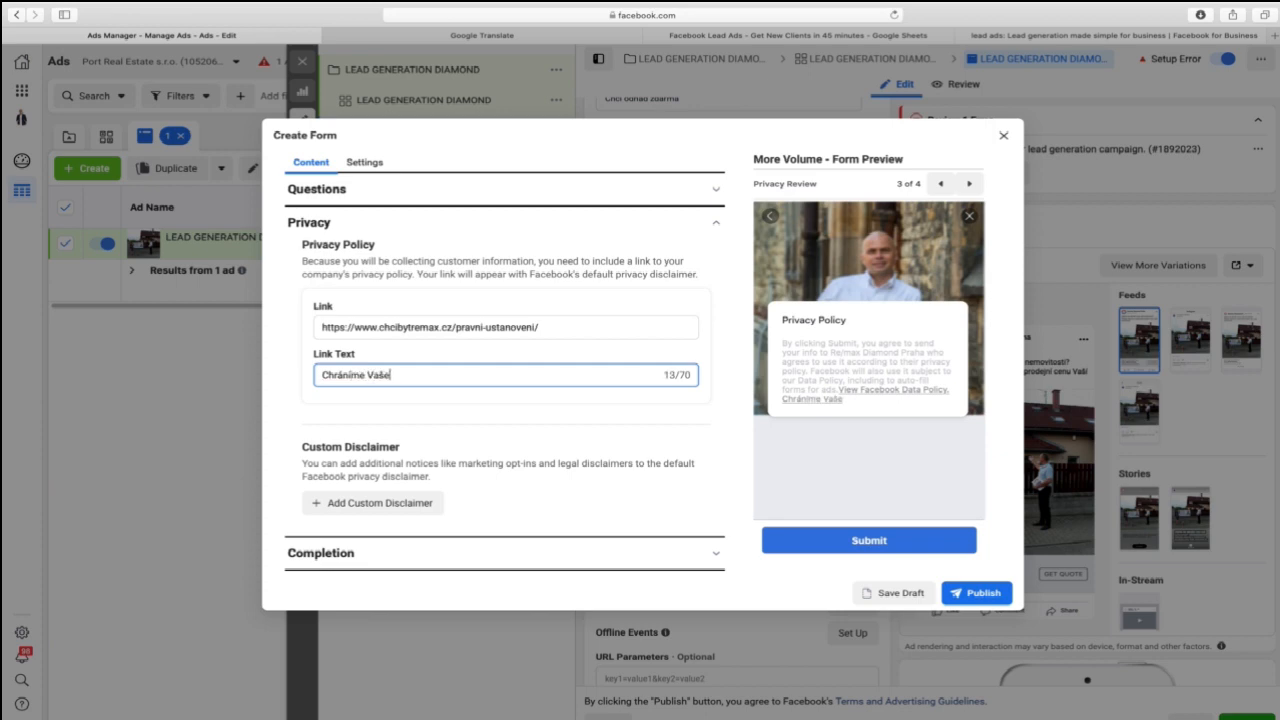
{"action": "type", "text": " soukromí. Př"}
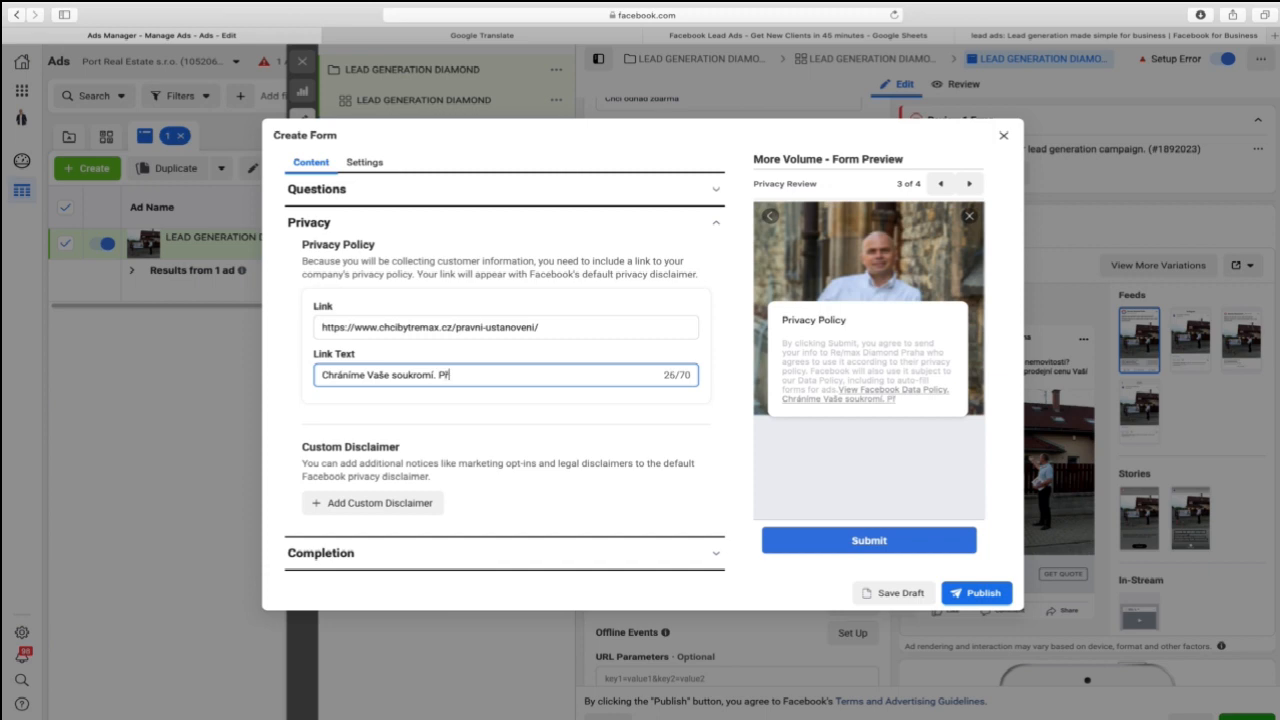
{"action": "type", "text": "ečtěte si prosím naše právní ustanovení."}
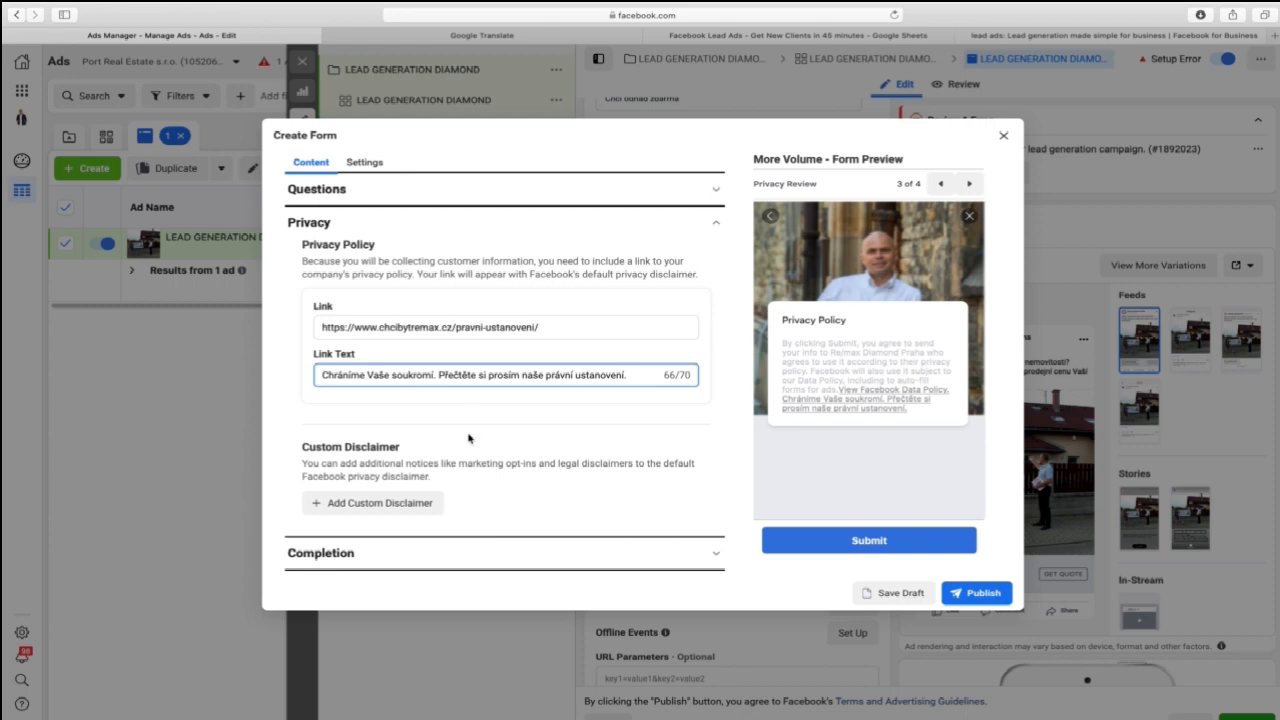
{"action": "left_click", "coordinate": [368, 508]}
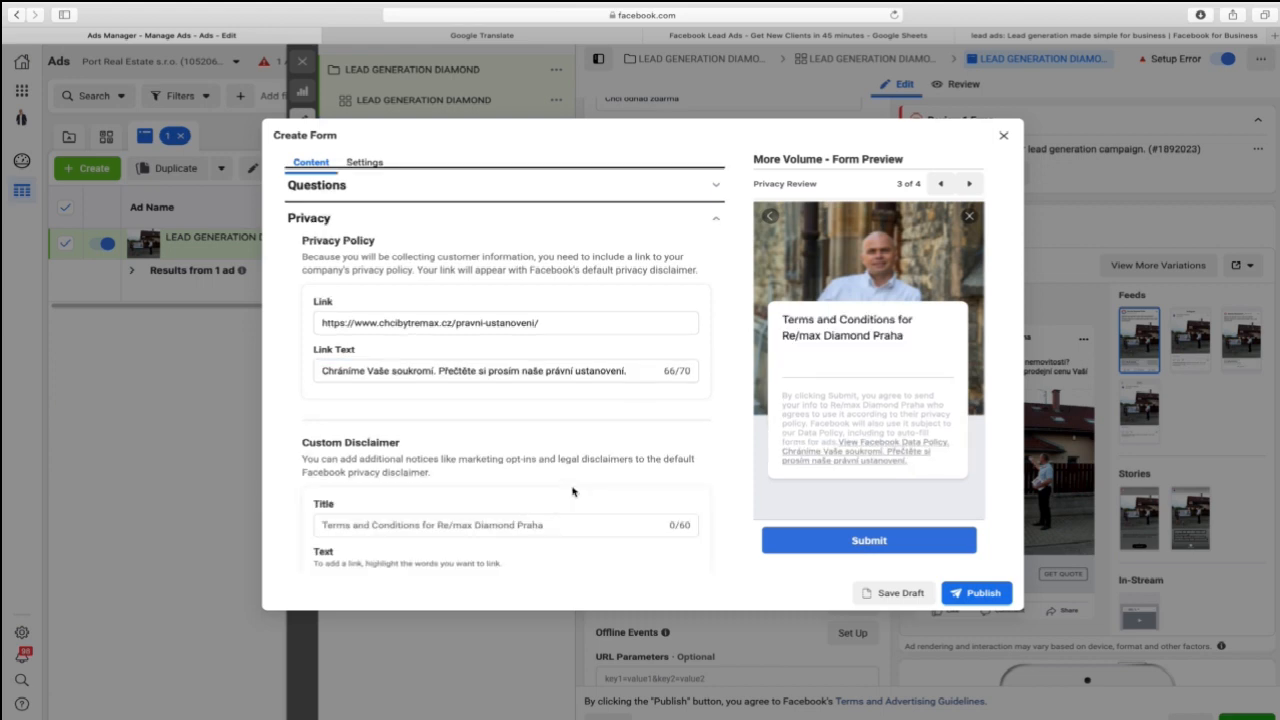
{"action": "scroll", "coordinate": [532, 486], "scroll_direction": "down", "scroll_amount": 2}
{"action": "scroll", "coordinate": [543, 494], "scroll_direction": "up", "scroll_amount": 2}
{"action": "scroll", "coordinate": [543, 492], "scroll_direction": "down", "scroll_amount": 3}
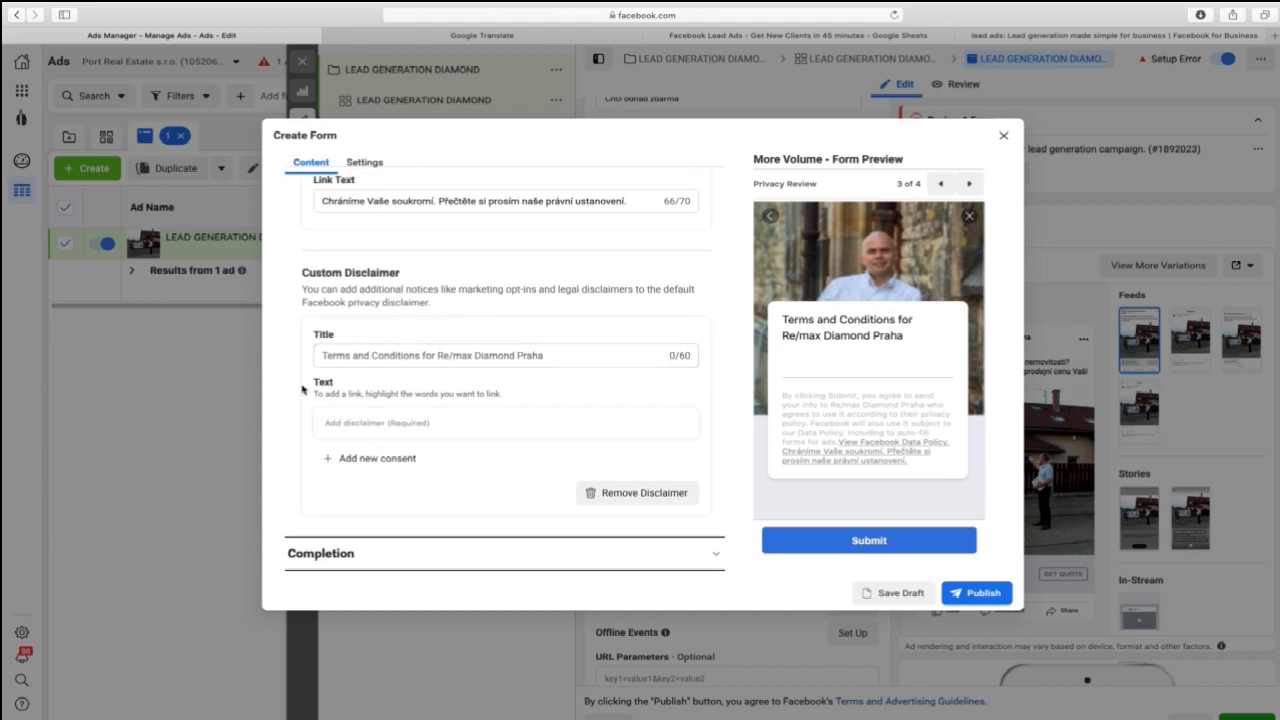
{"action": "left_click", "coordinate": [610, 493]}
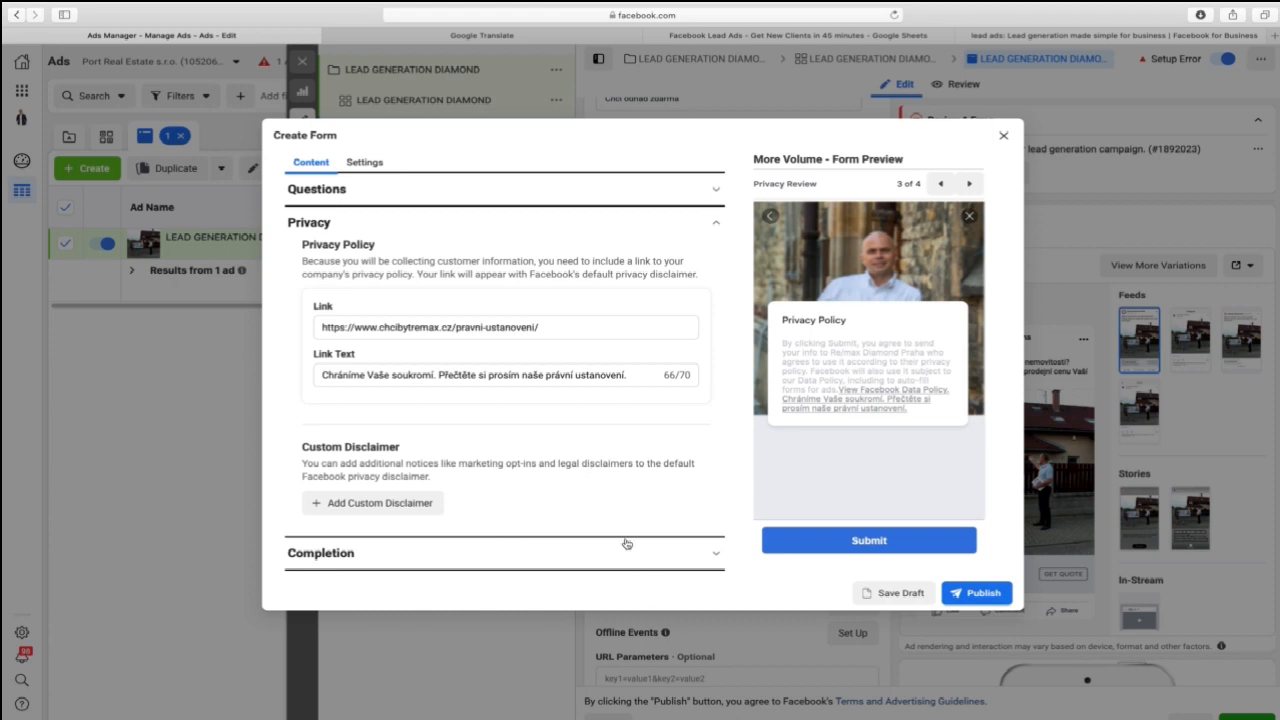
Open the Completion section and replace the headline with "Děkujeme za Vaší důvěru." copied from the Google Translate text.
{"action": "left_click", "coordinate": [597, 555]}
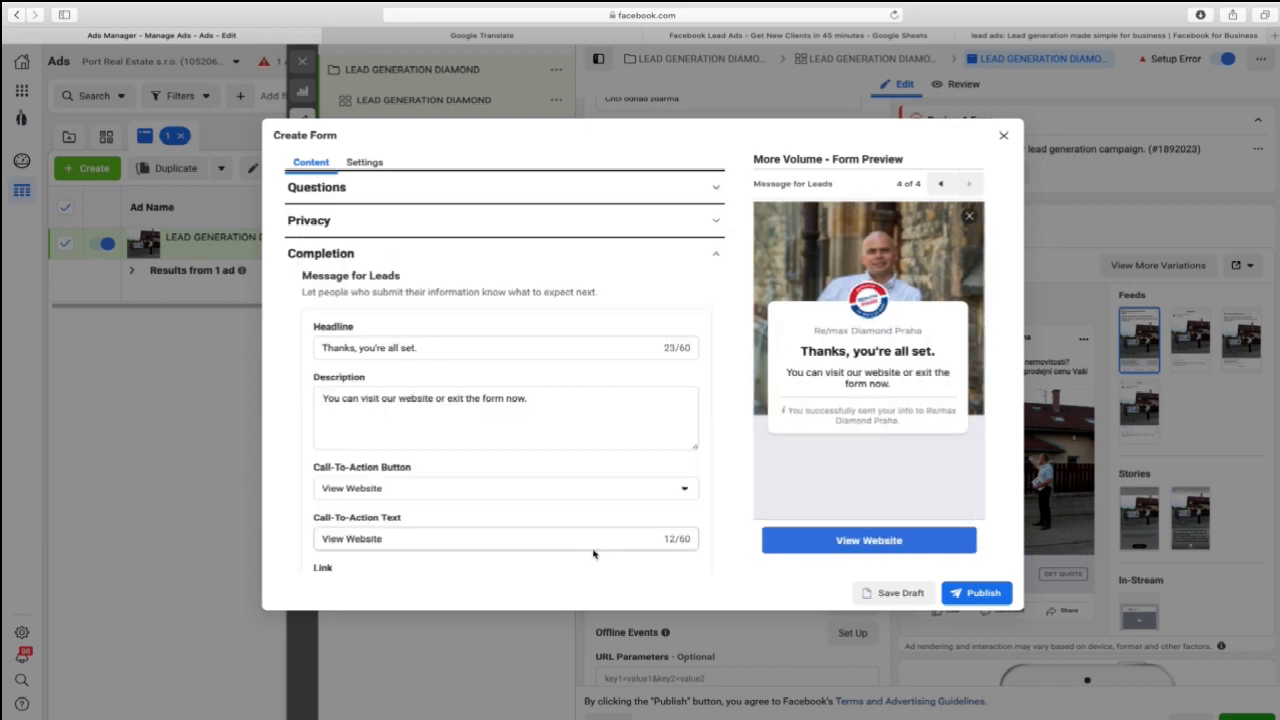
{"action": "left_click", "coordinate": [468, 35]}
{"action": "left_click_drag", "start_coordinate": [352, 530], "coordinate": [175, 531]}
{"action": "key", "text": "super+c"}
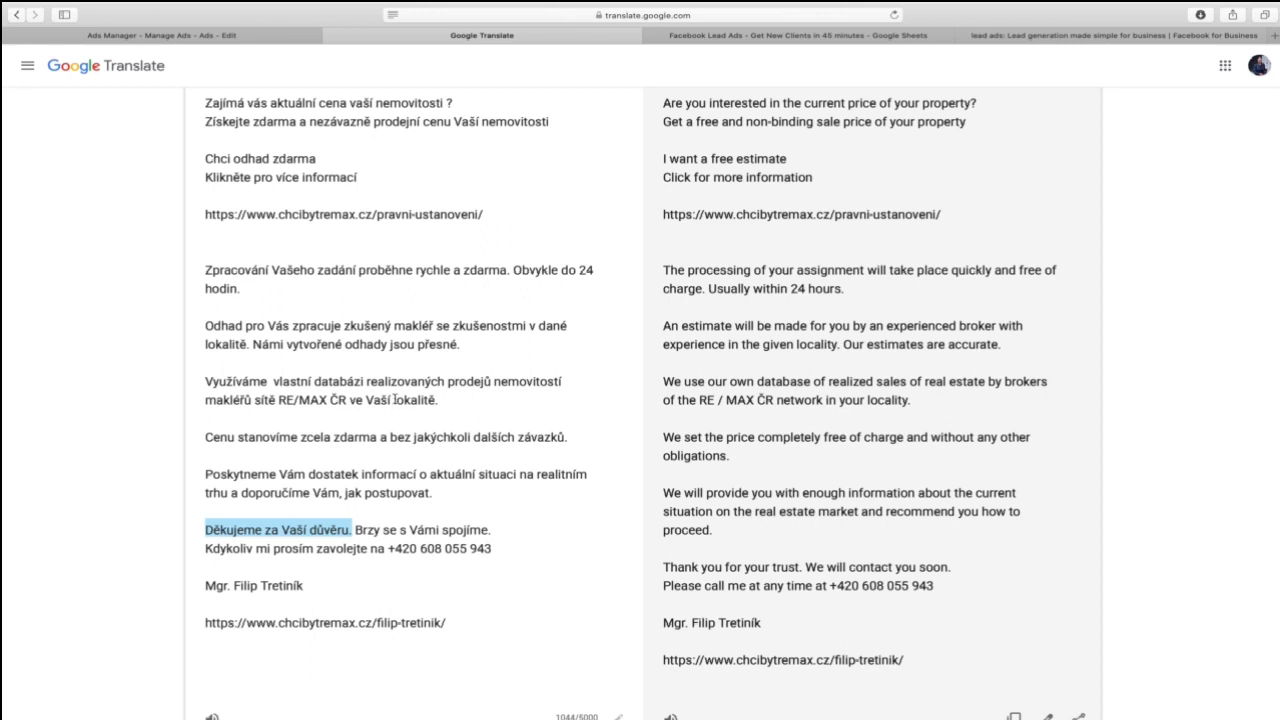
{"action": "left_click", "coordinate": [270, 40]}
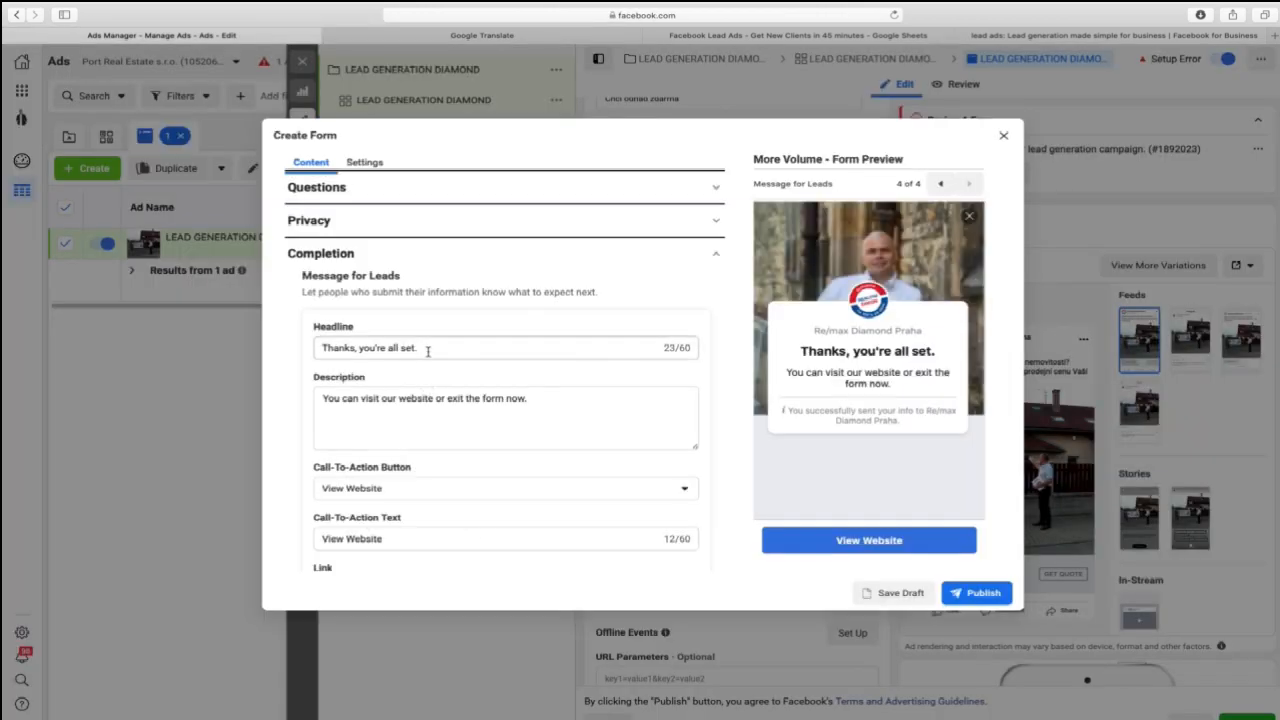
{"action": "left_click_drag", "start_coordinate": [425, 353], "coordinate": [285, 350]}
{"action": "key", "text": "super+v"}
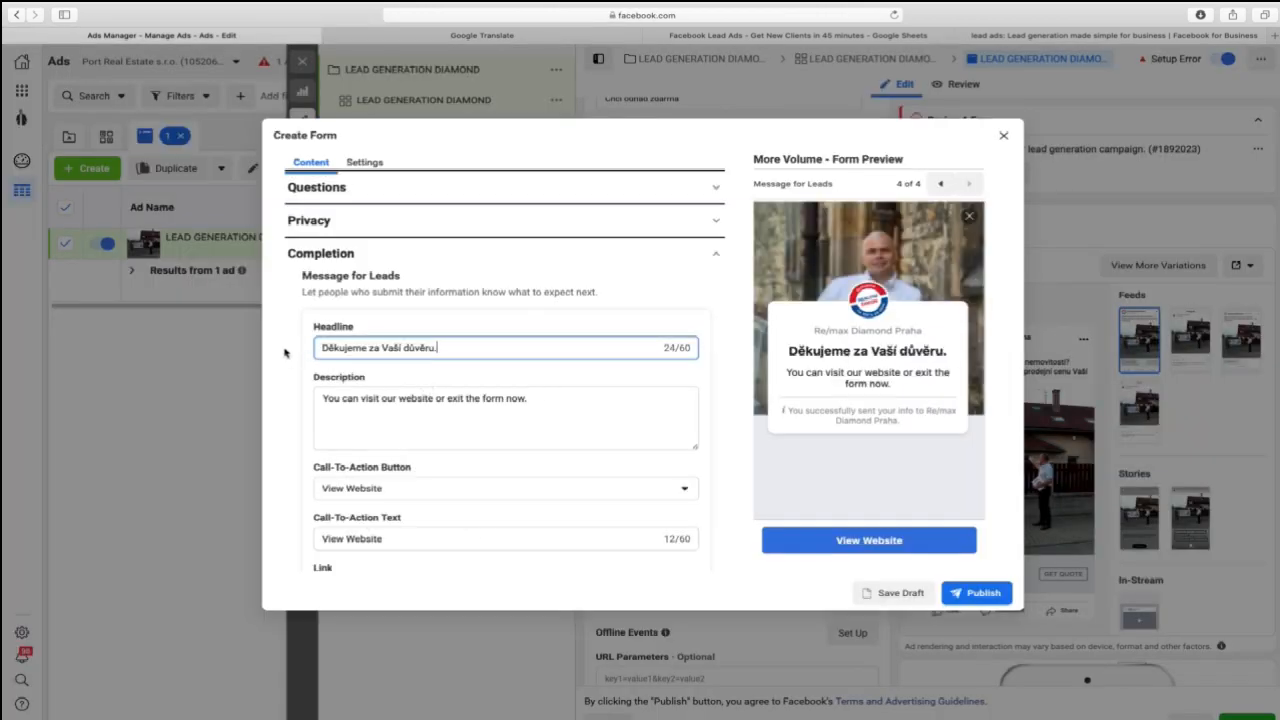
Replace the completion description with "Brzy se s Vámi spojíme. Kdykoliv mi prosím zavolejte na" plus the contact phone number, as one line ending in a period.
{"action": "left_click", "coordinate": [500, 35]}
{"action": "left_click_drag", "start_coordinate": [355, 530], "coordinate": [512, 553]}
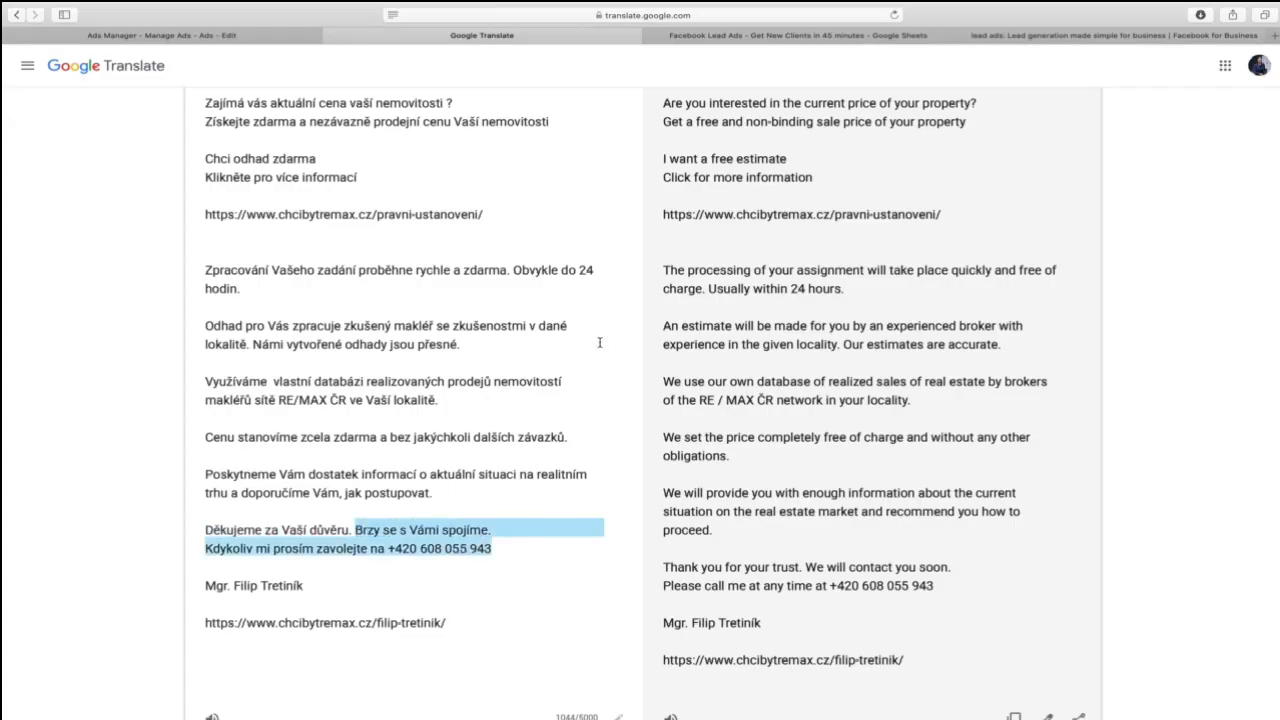
{"action": "left_click", "coordinate": [289, 33]}
{"action": "left_click_drag", "start_coordinate": [555, 400], "coordinate": [260, 398]}
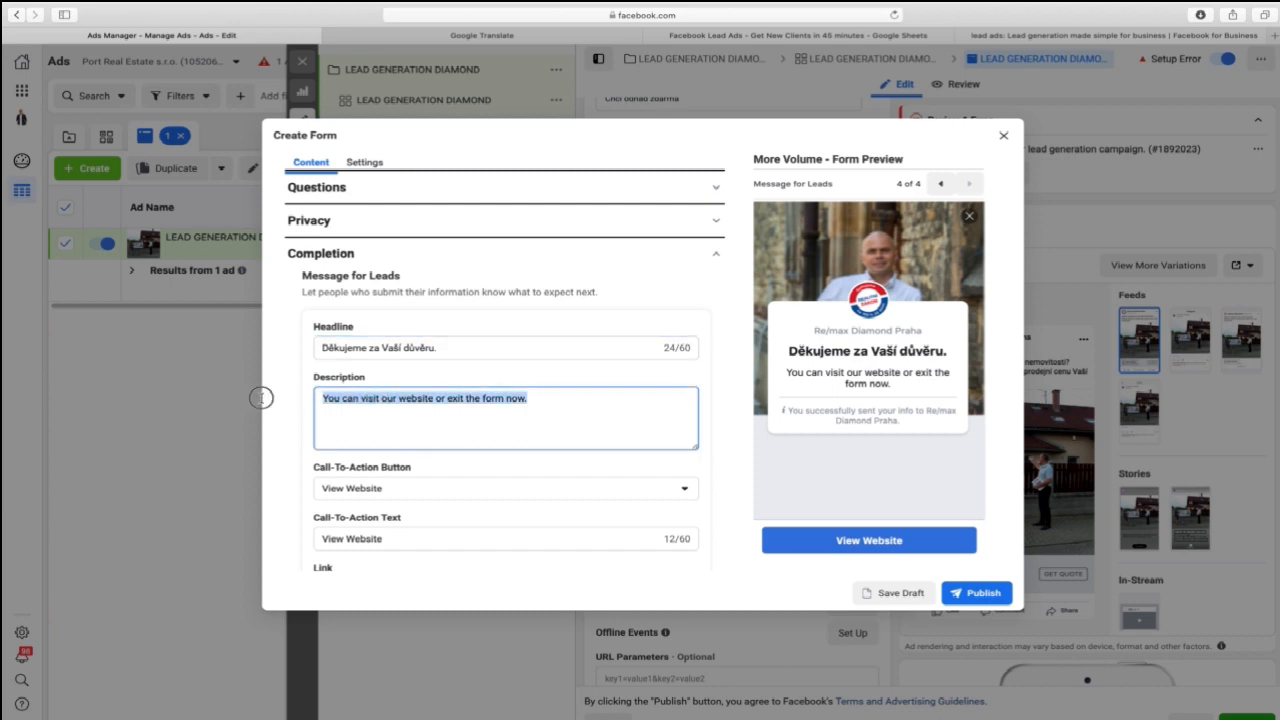
{"action": "key", "text": "super+v"}
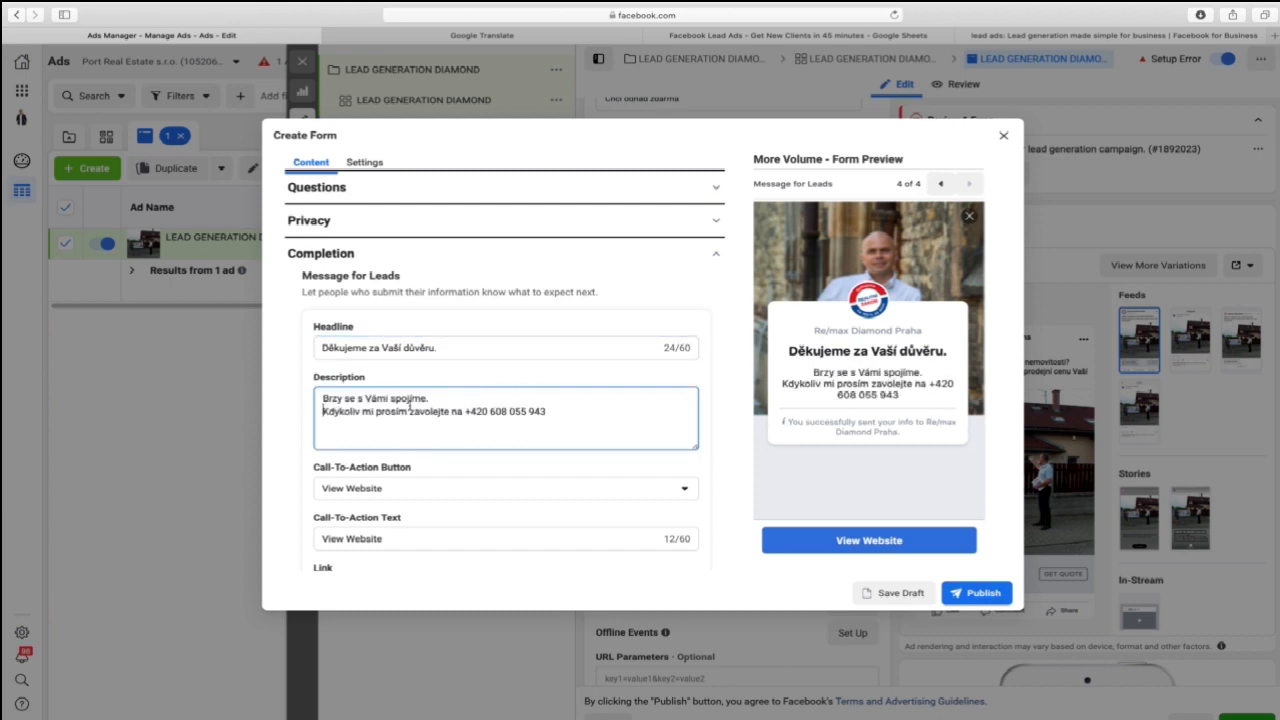
{"action": "left_click", "coordinate": [430, 398]}
{"action": "key", "text": "Delete"}
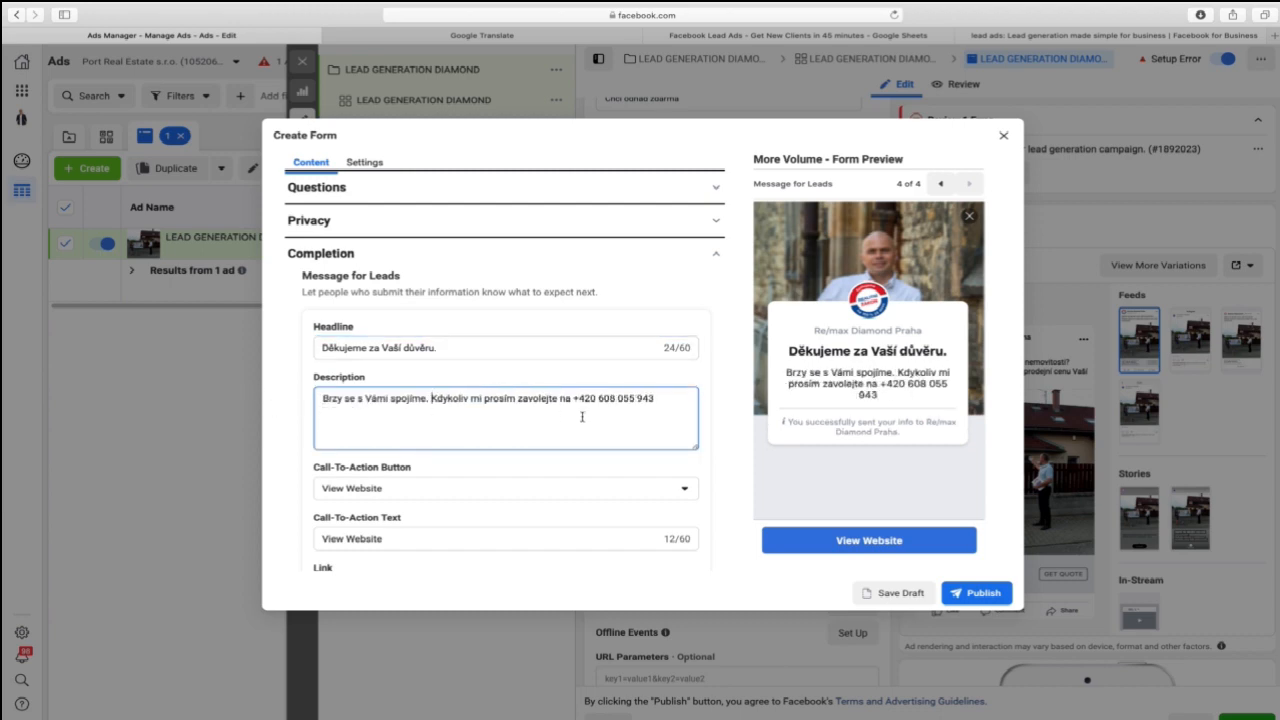
{"action": "left_click", "coordinate": [672, 402]}
{"action": "type", "text": "."}
Copy the broker's titled name from the Google Translate text and append it to the completion description.
{"action": "left_click", "coordinate": [424, 38]}
{"action": "left_click_drag", "start_coordinate": [330, 583], "coordinate": [135, 585]}
{"action": "key", "text": "super+c"}
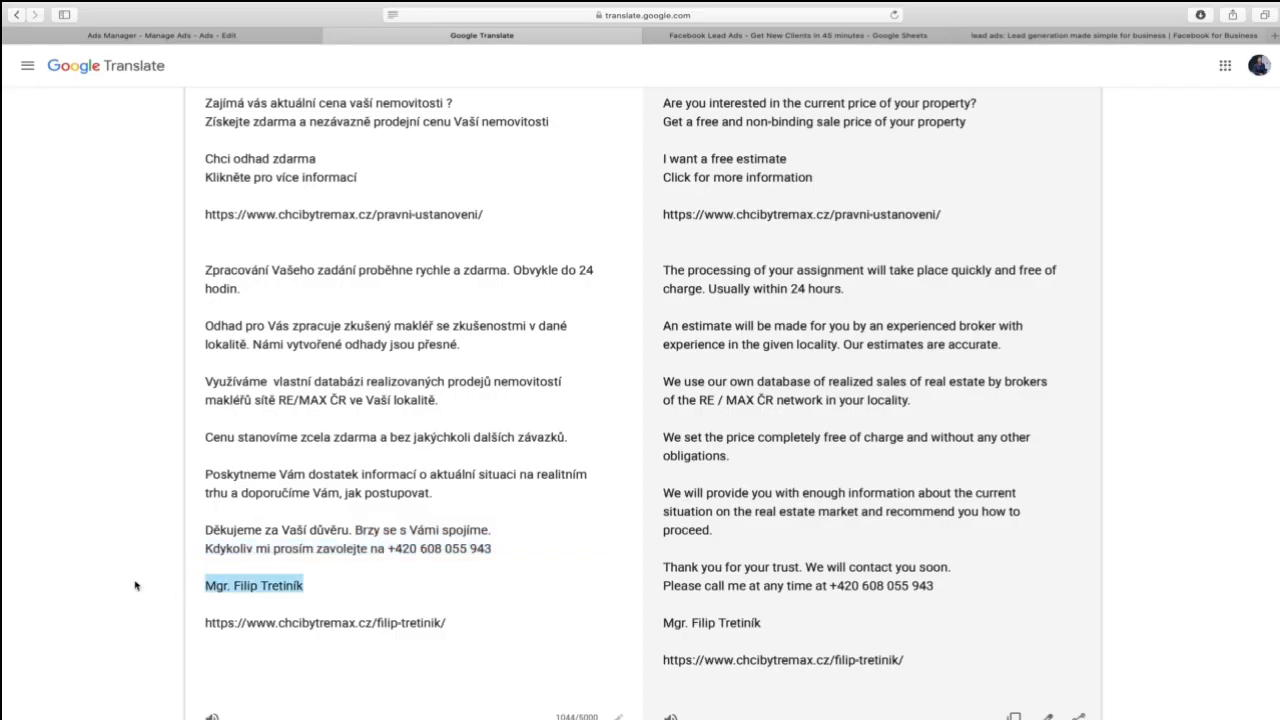
{"action": "left_click", "coordinate": [290, 36]}
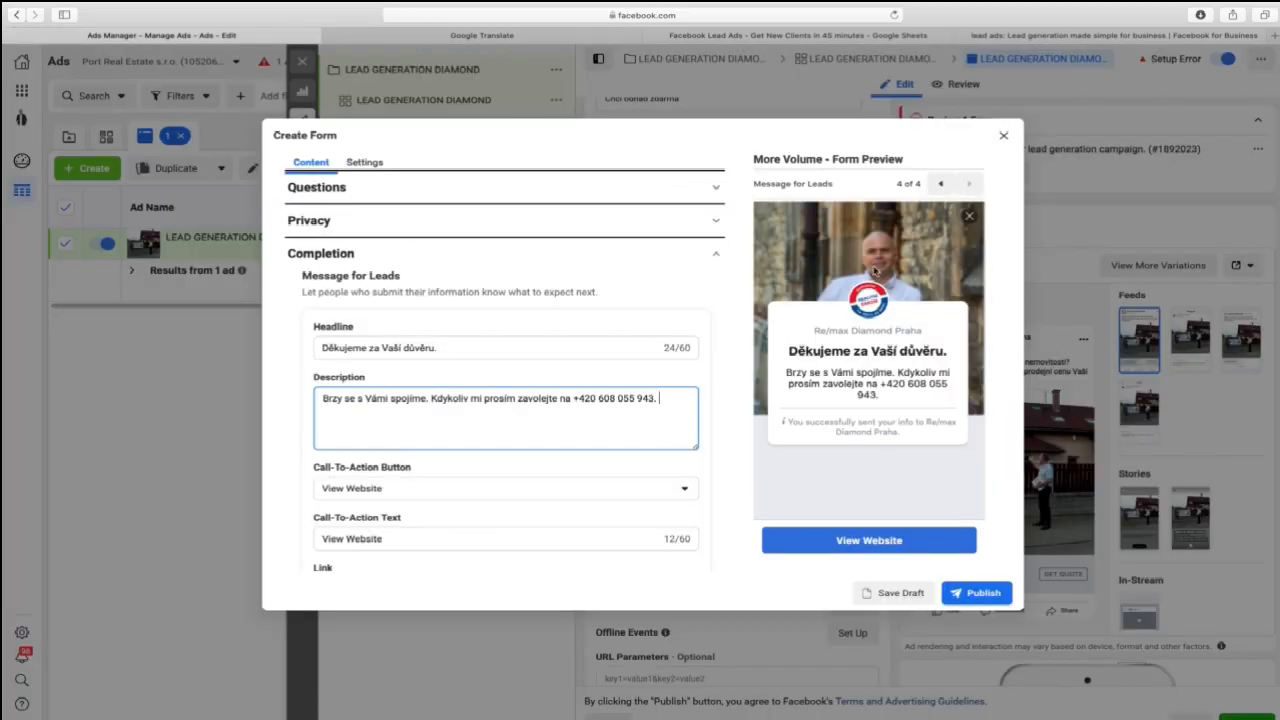
{"action": "key", "text": "super+v"}
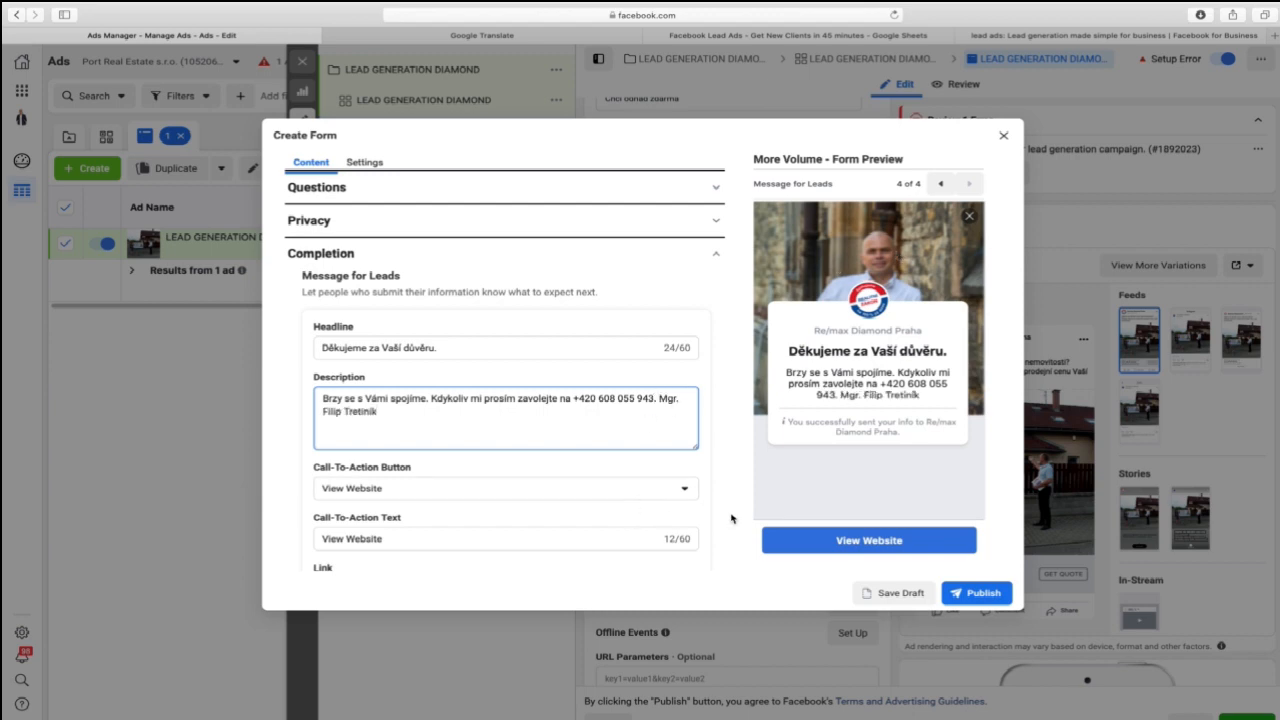
Replace the completion call-to-action text with "Přečtěte si prosím můj příběh".
{"action": "scroll", "coordinate": [717, 517], "scroll_direction": "down", "scroll_amount": 2}
{"action": "left_click_drag", "start_coordinate": [426, 474], "coordinate": [320, 466]}
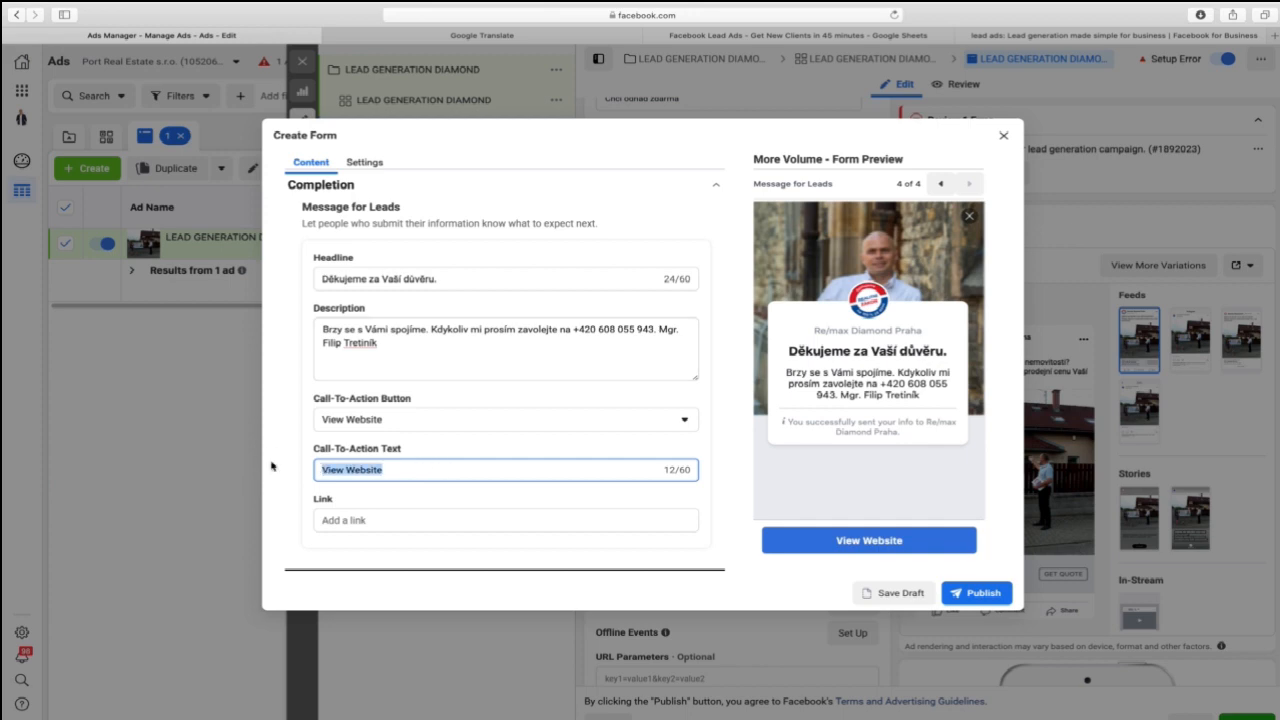
{"action": "type", "text": "Př"}
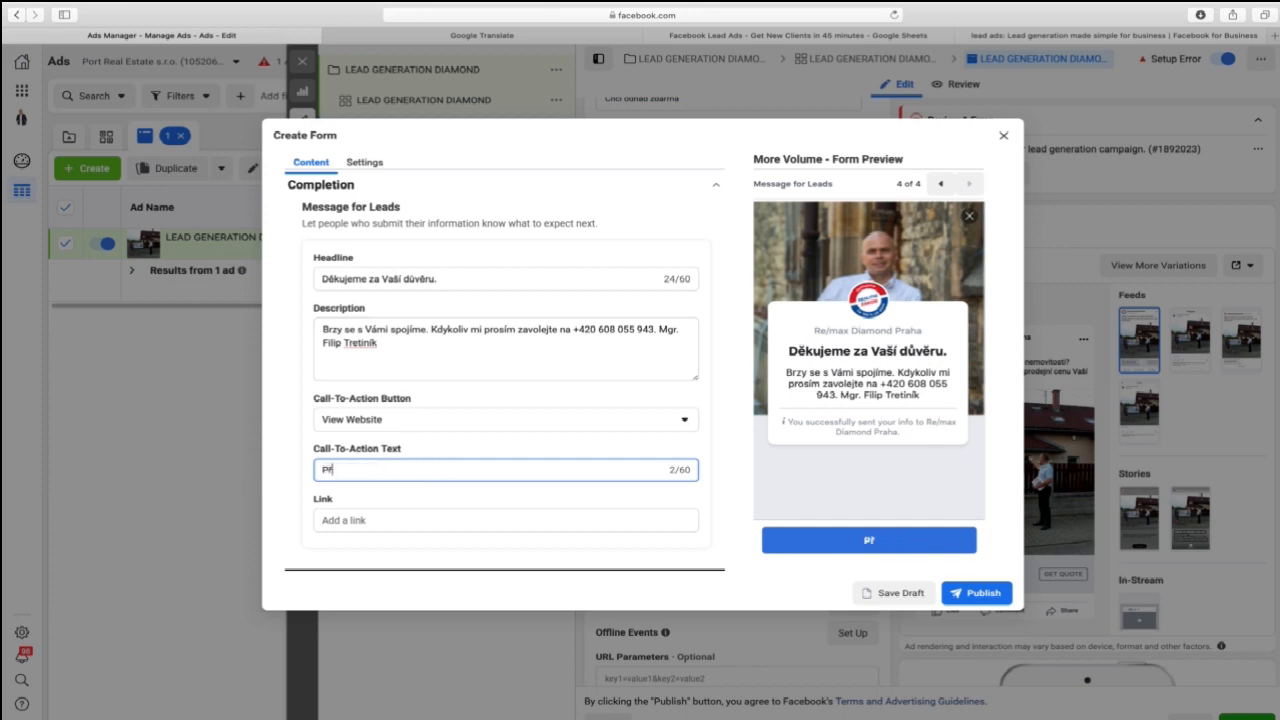
{"action": "type", "text": "ečtěte si prosí"}
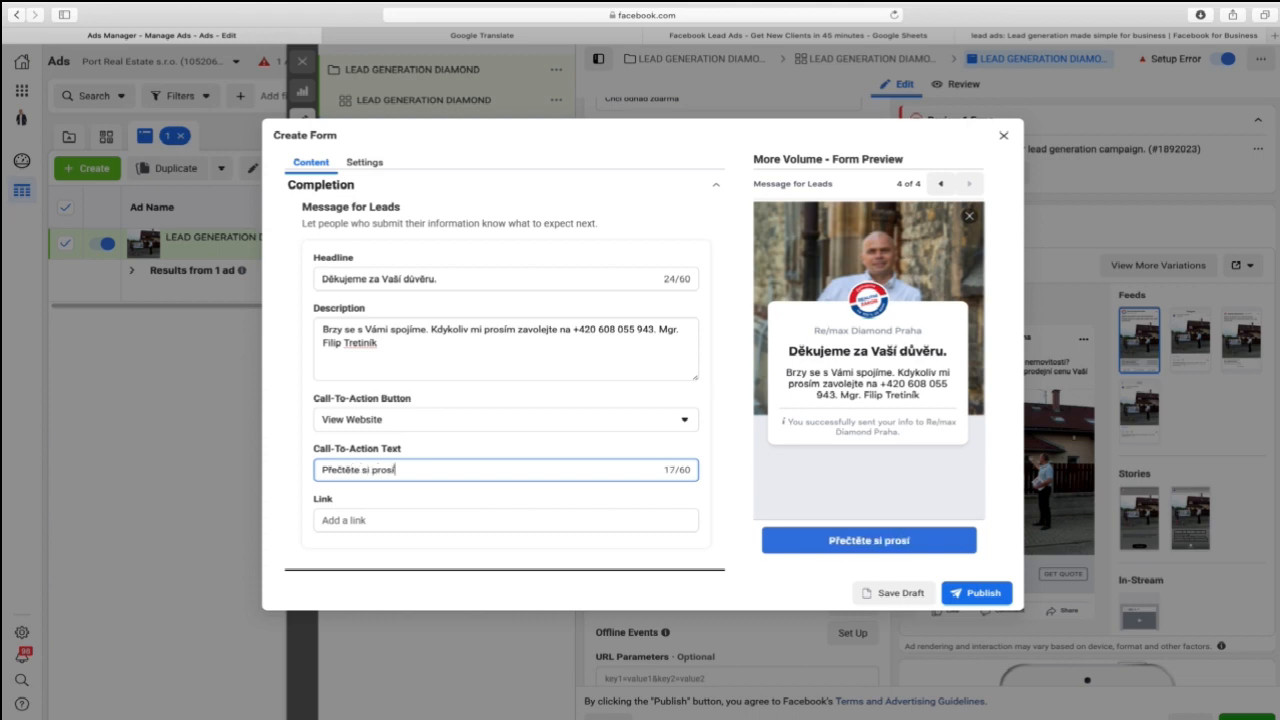
{"action": "type", "text": "m můj příběh"}
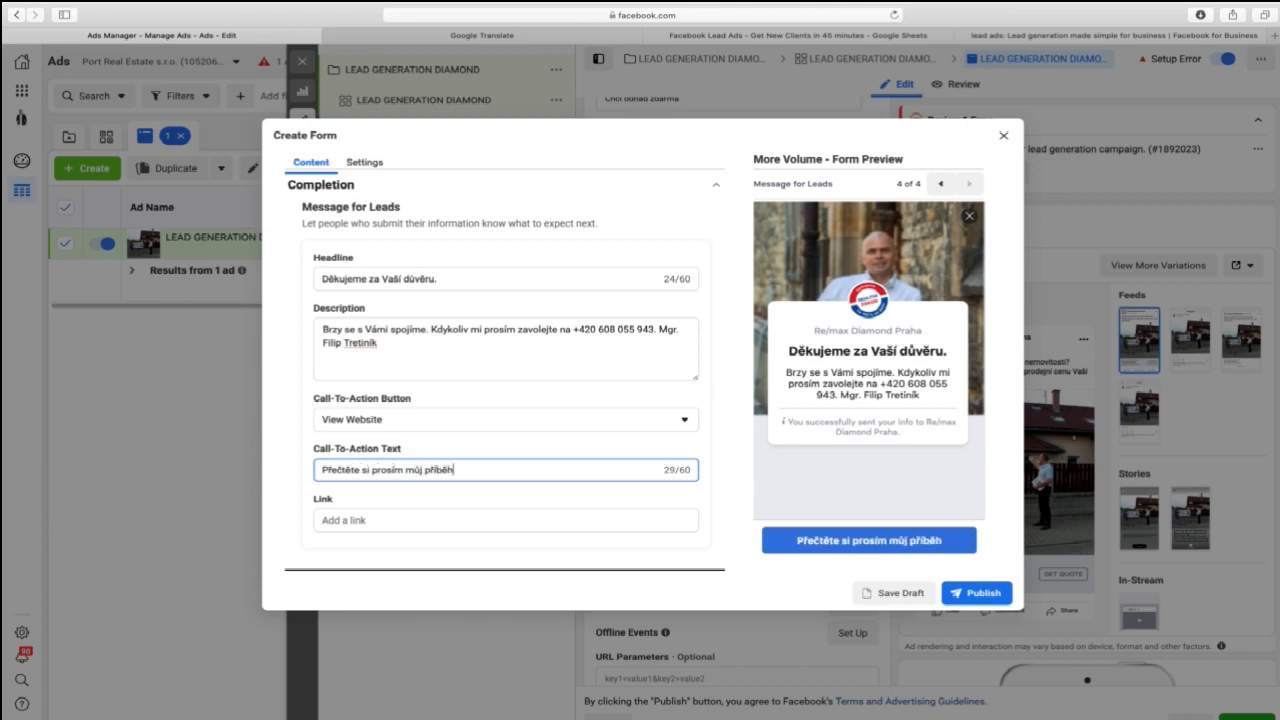
Copy the address of the broker's story page on chcibytremax.cz from Chrome and paste it as the completion link.
{"action": "key", "text": "super+Tab"}
{"action": "left_click", "coordinate": [437, 19]}
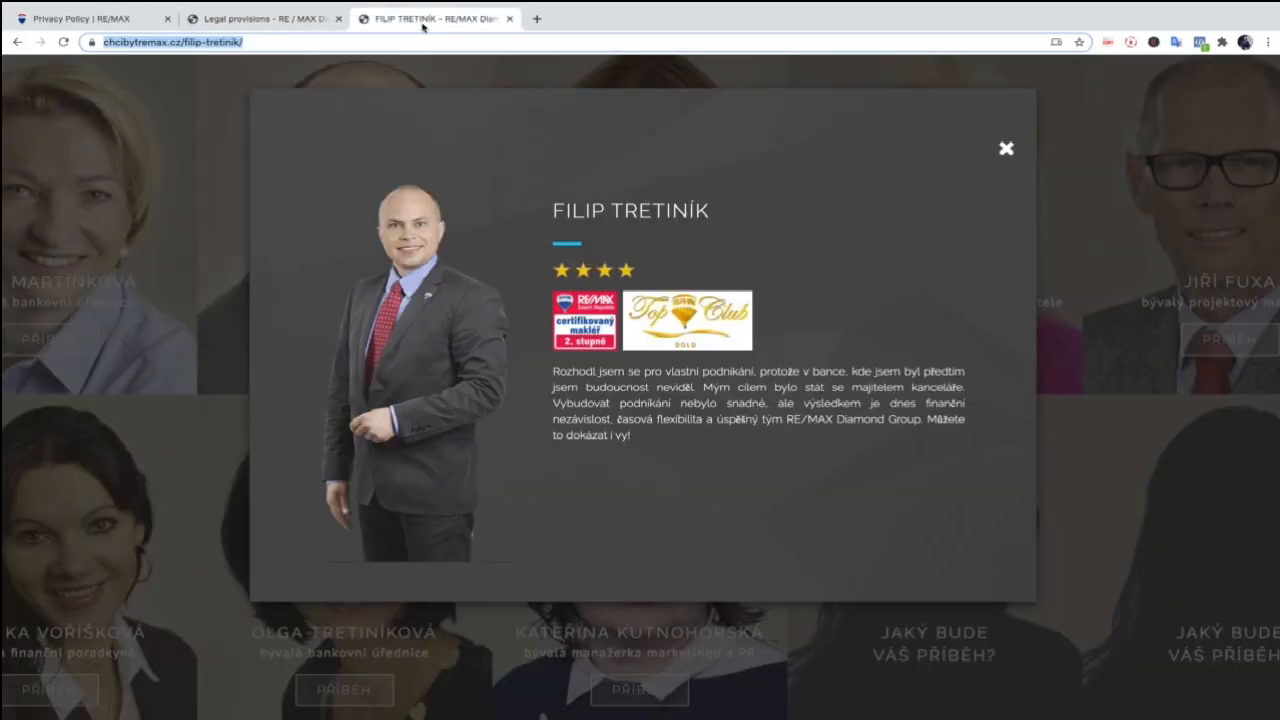
{"action": "right_click", "coordinate": [205, 42]}
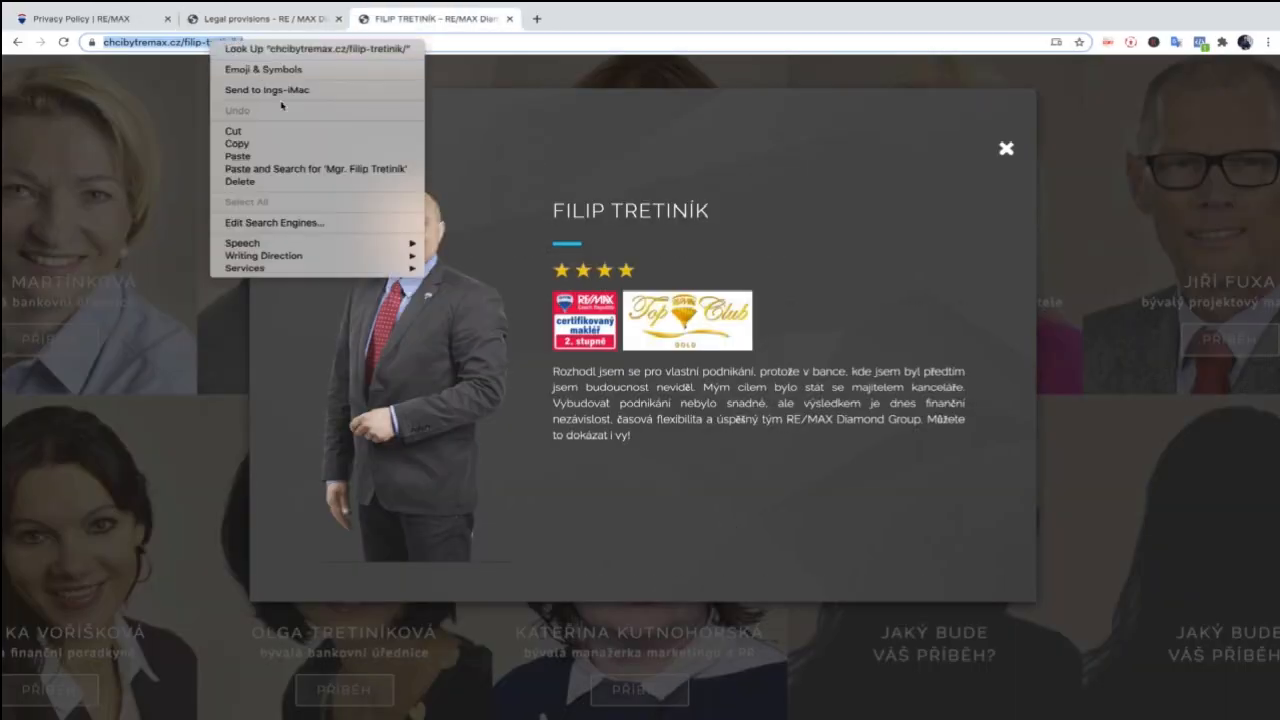
{"action": "left_click", "coordinate": [326, 136]}
{"action": "key", "text": "super+Tab"}
{"action": "left_click", "coordinate": [379, 518]}
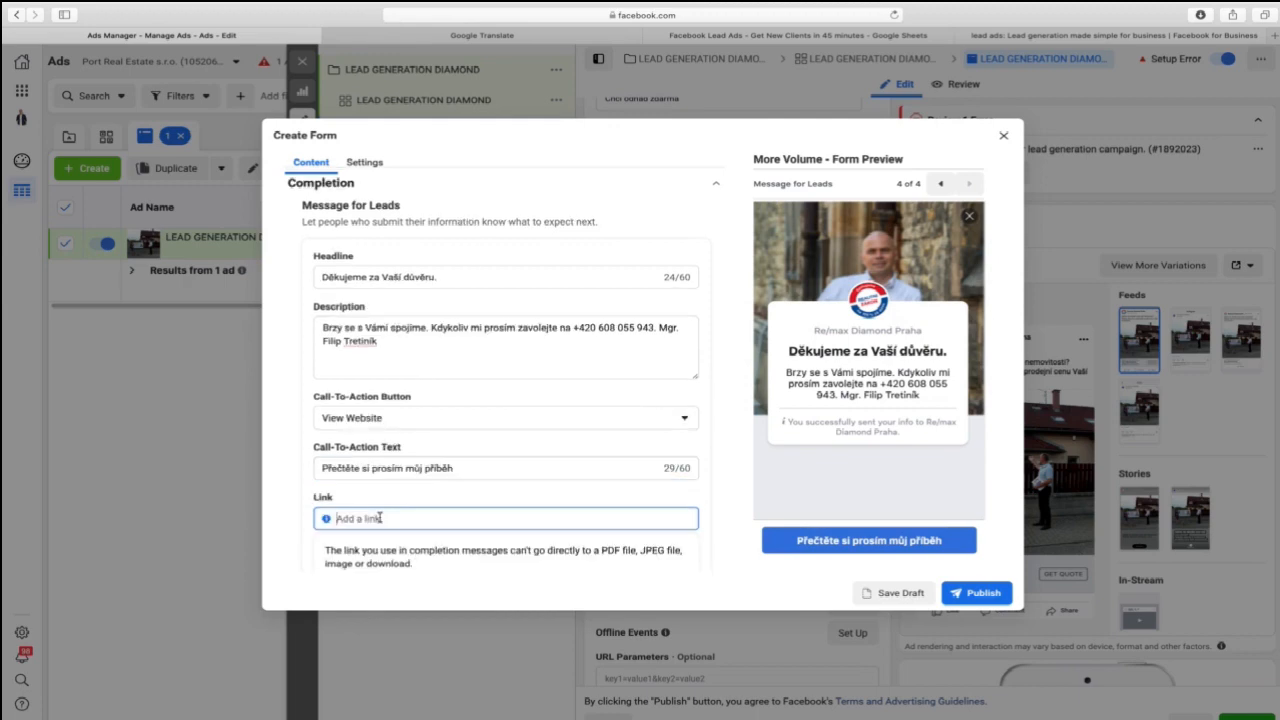
{"action": "key", "text": "super+v"}
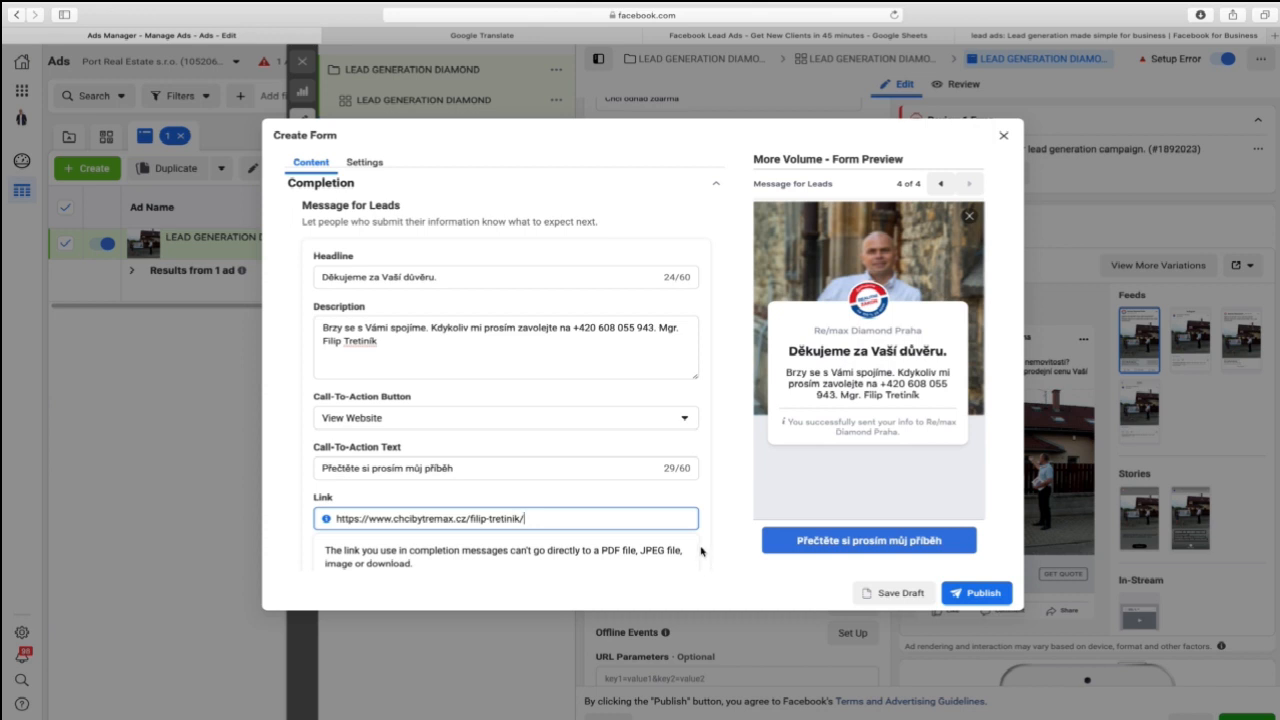
Split the completion description with line breaks so both sentences, the phone number and the broker's titled name each start a new line.
{"action": "scroll", "coordinate": [702, 550], "scroll_direction": "down", "scroll_amount": 1}
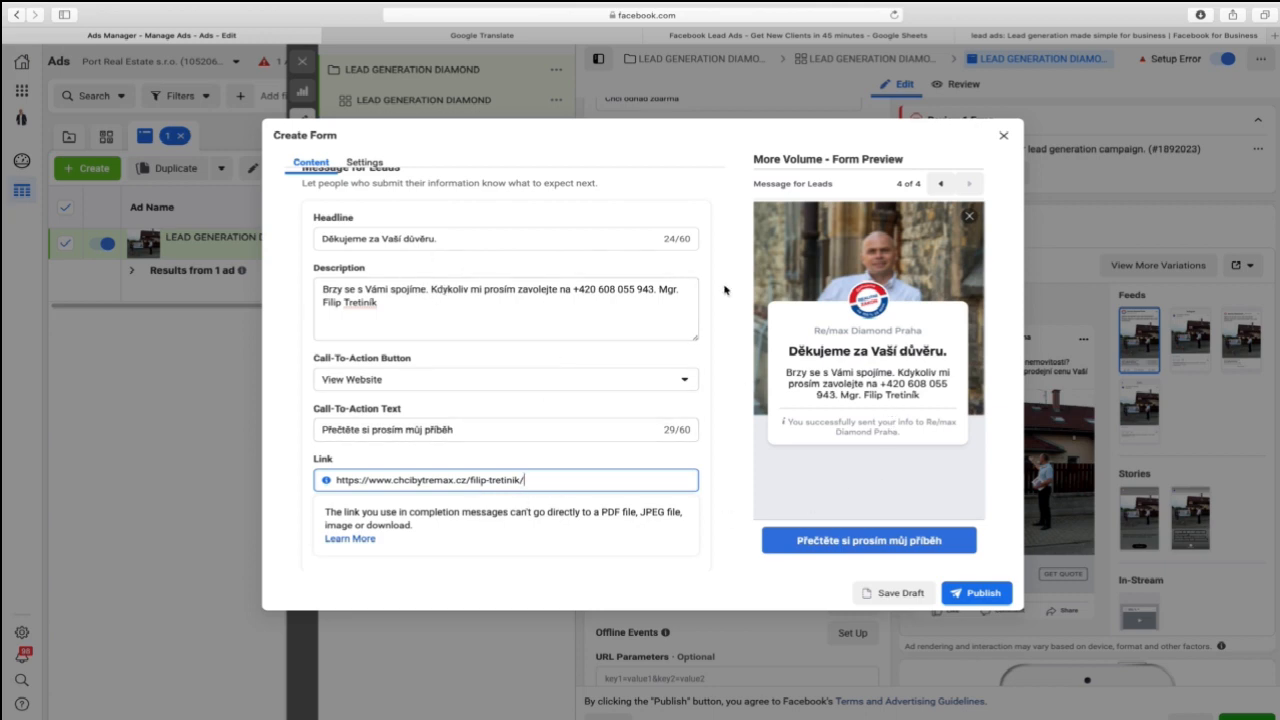
{"action": "left_click", "coordinate": [657, 294]}
{"action": "left_click", "coordinate": [659, 329]}
{"action": "key", "text": "Return"}
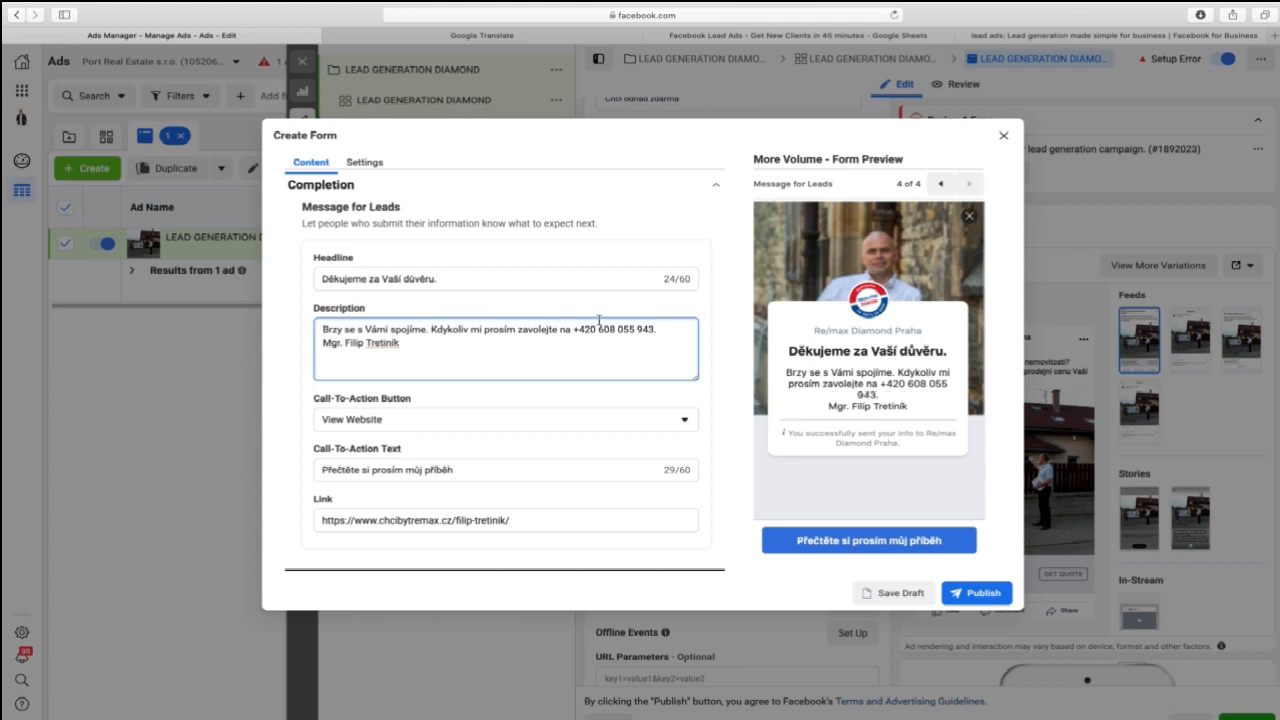
{"action": "key", "text": "Return"}
{"action": "left_click", "coordinate": [466, 342]}
{"action": "key", "text": "Return"}
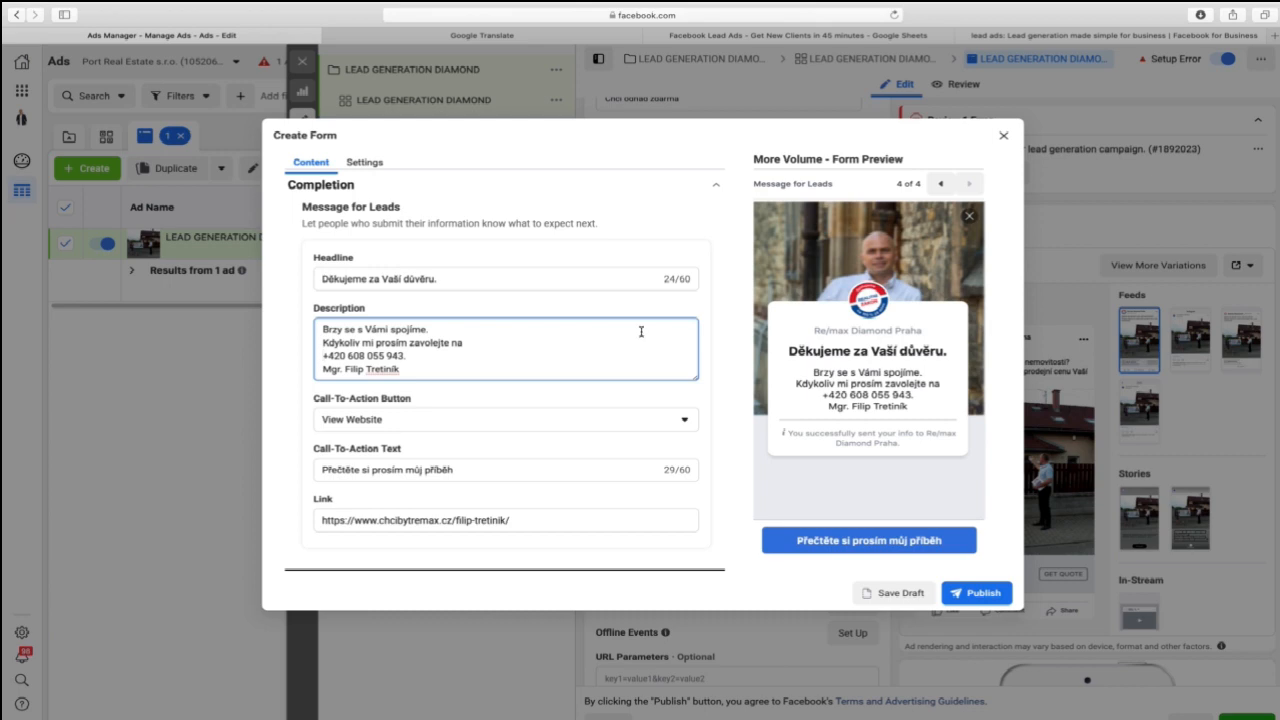
In the form settings, set the language to Čeština and the sharing option to Open.
{"action": "left_click", "coordinate": [365, 168]}
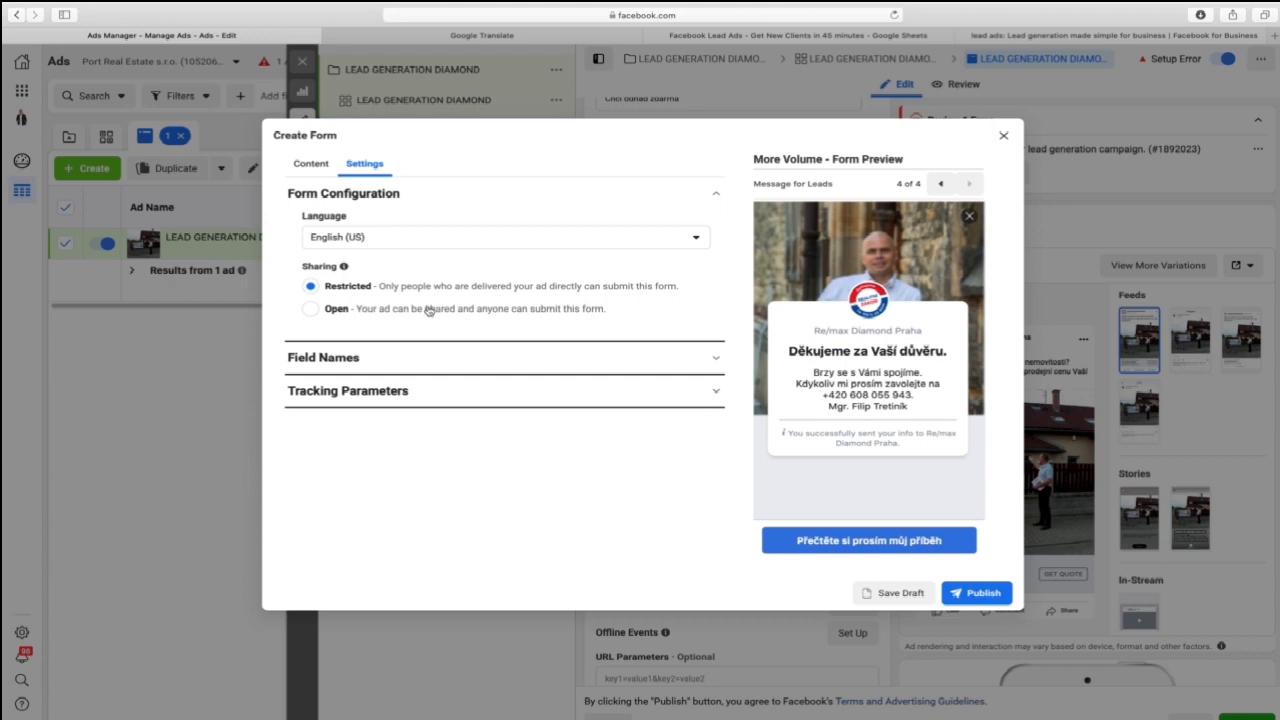
{"action": "left_click", "coordinate": [474, 240]}
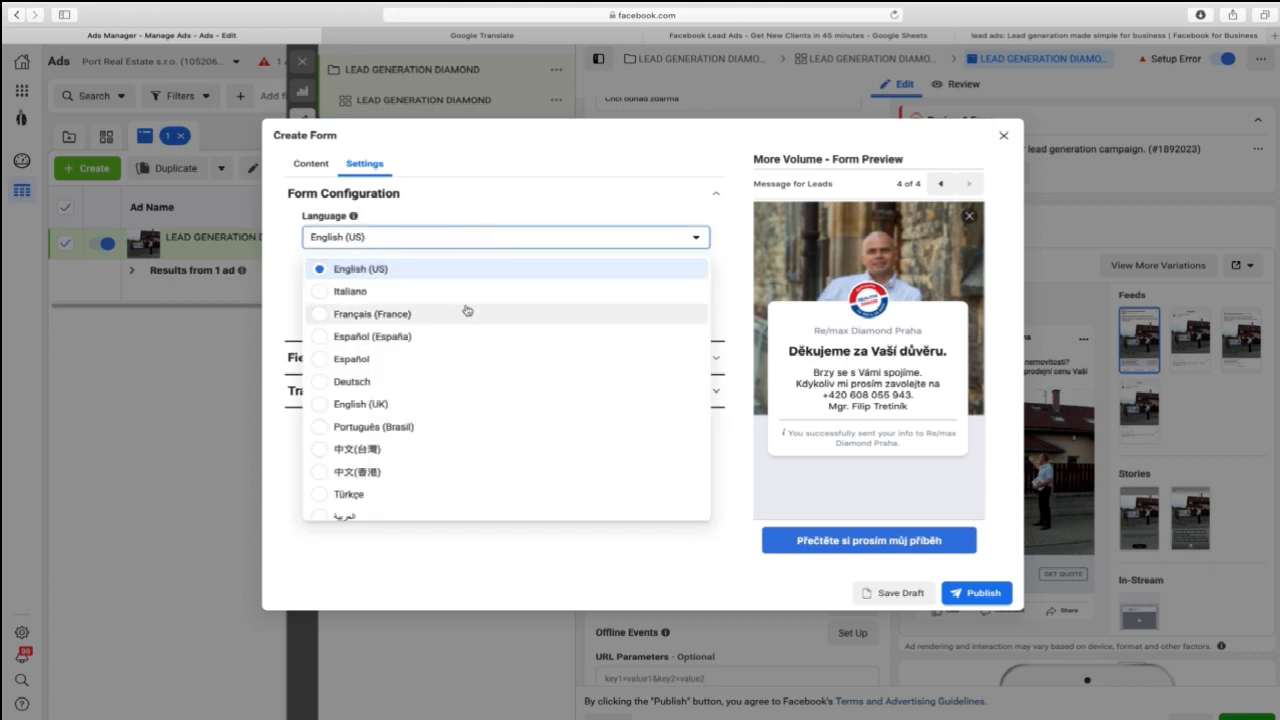
{"action": "scroll", "coordinate": [460, 323], "scroll_direction": "down", "scroll_amount": 3}
{"action": "left_click", "coordinate": [334, 424]}
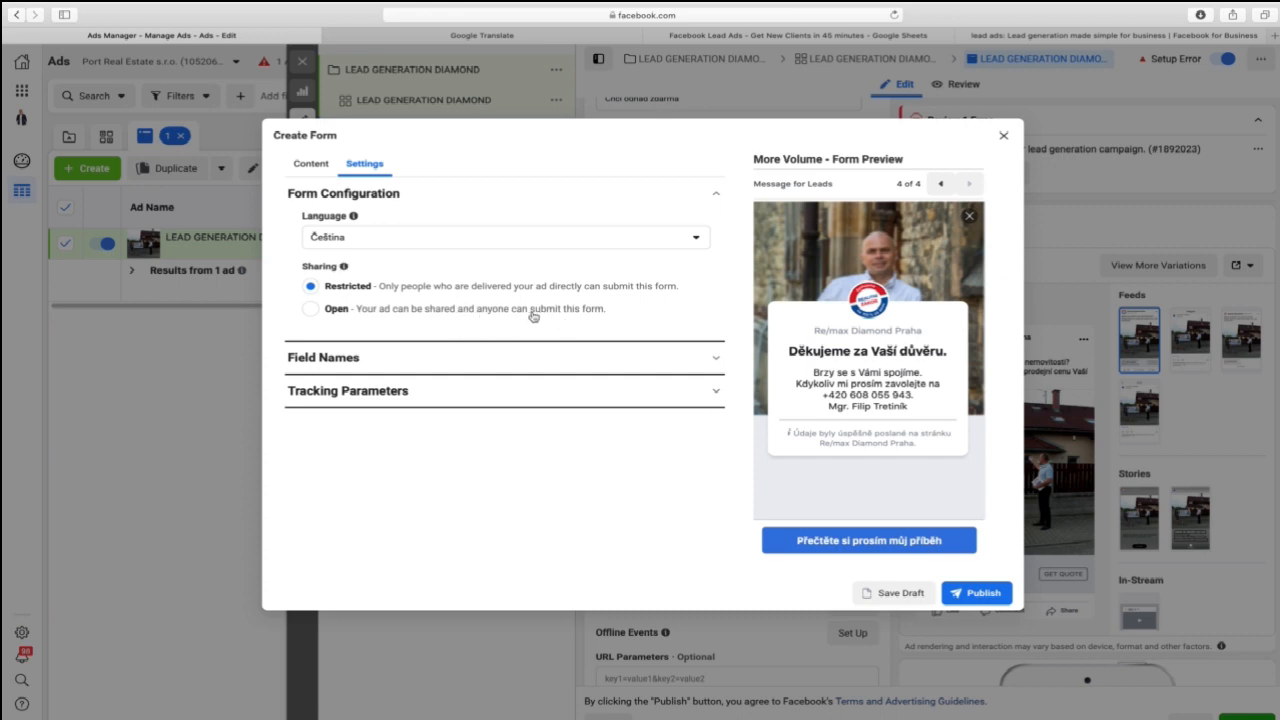
{"action": "left_click", "coordinate": [313, 310]}
Check the form's export field names, return to the form content and publish DIAMOND LEAD FORM.
{"action": "left_click", "coordinate": [415, 372]}
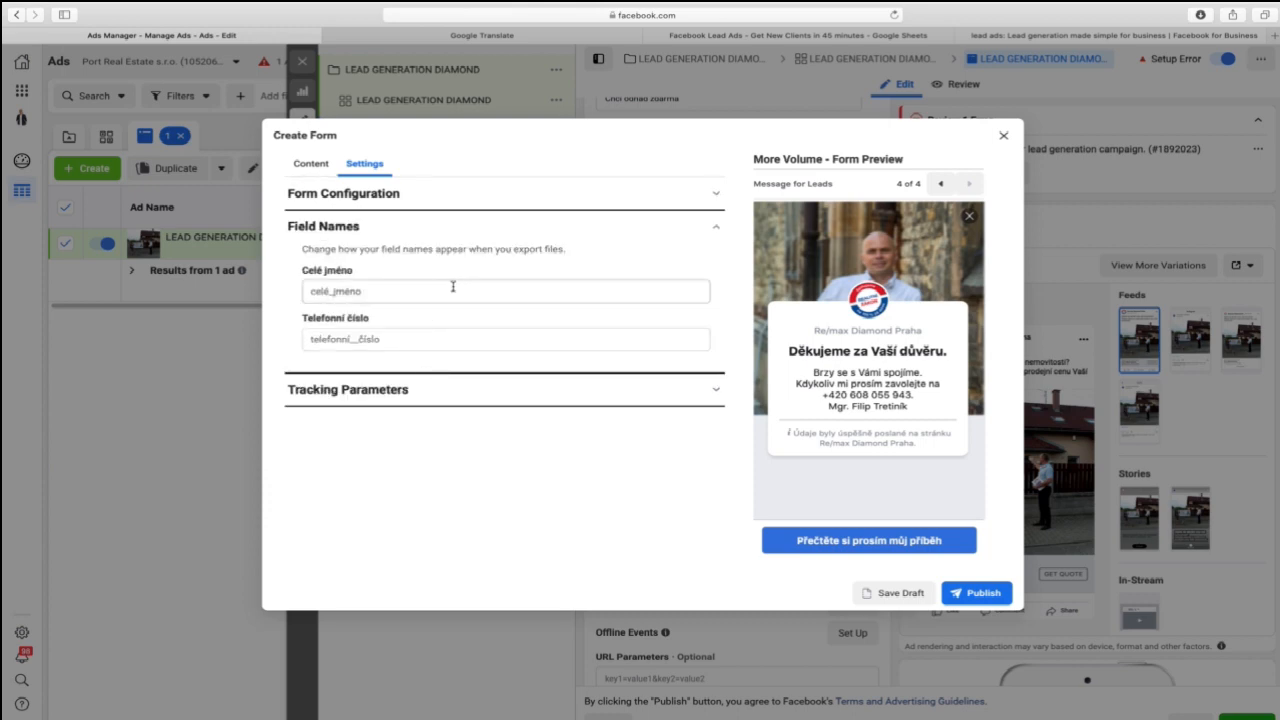
{"action": "left_click", "coordinate": [309, 164]}
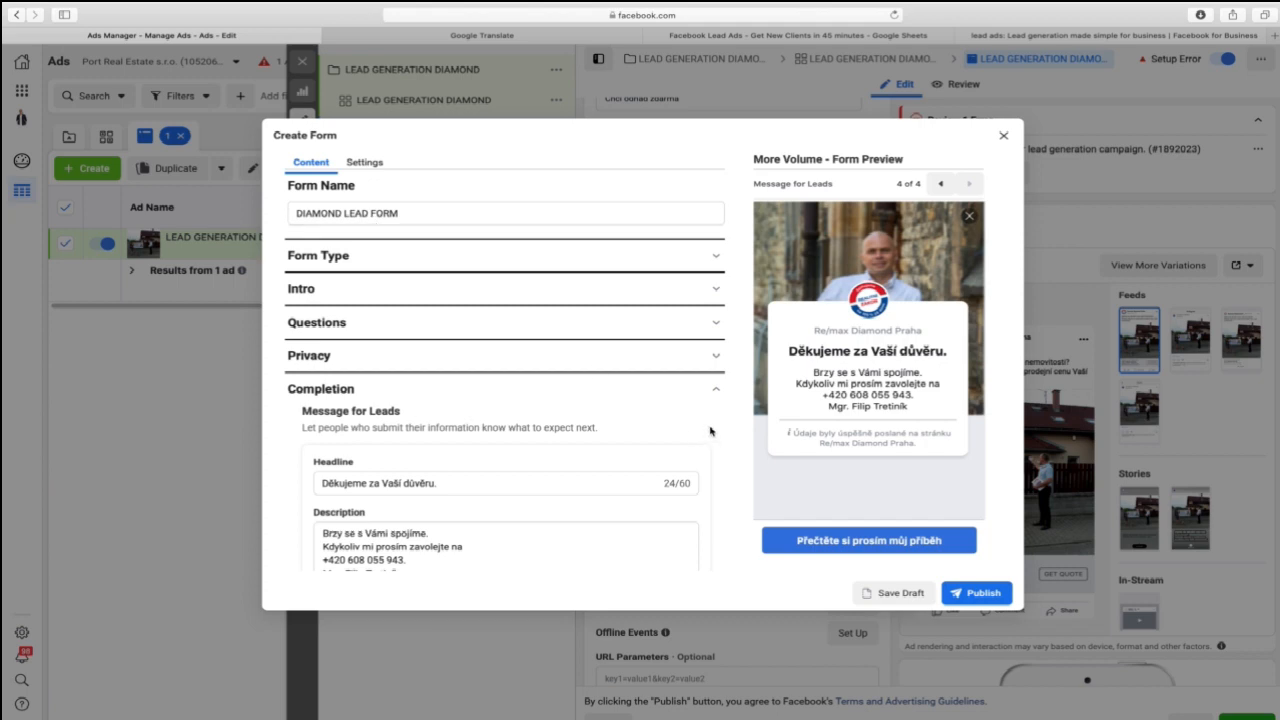
{"action": "left_click", "coordinate": [980, 593]}
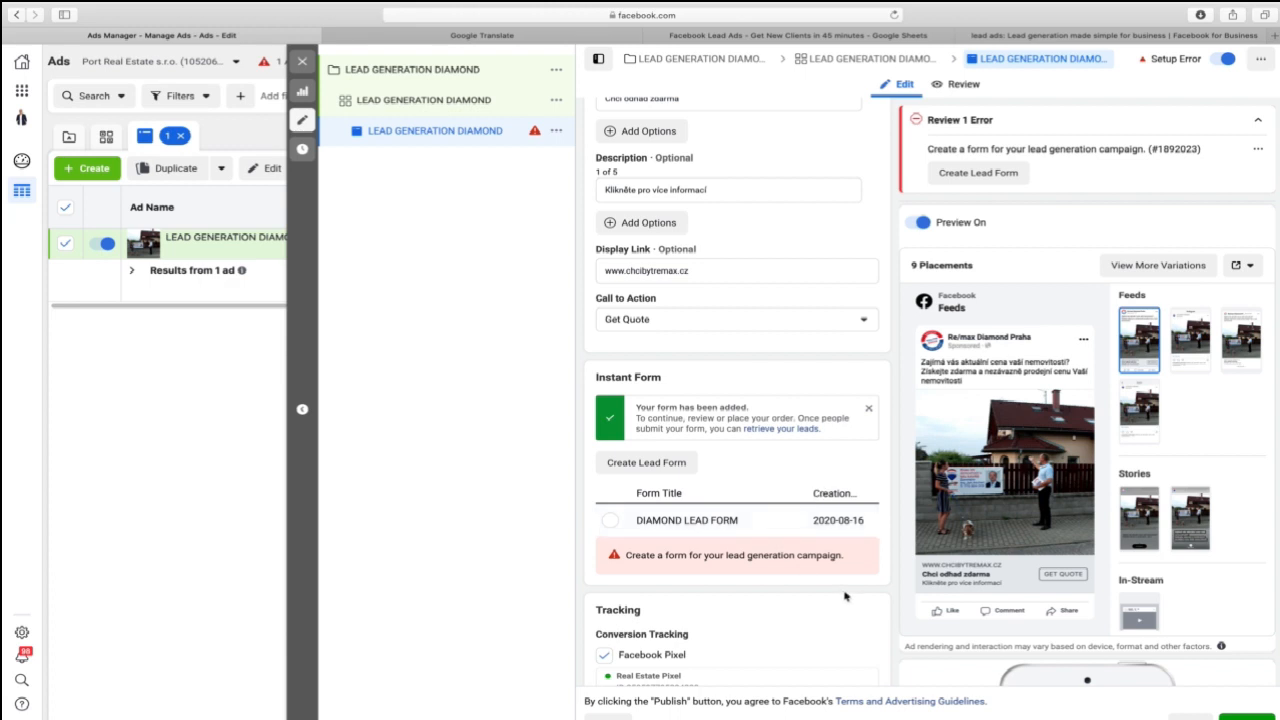
Select DIAMOND LEAD FORM as the ad's instant form, check the form preview and publish the LEAD GENERATION DIAMOND campaign.
{"action": "scroll", "coordinate": [845, 596], "scroll_direction": "down", "scroll_amount": 3}
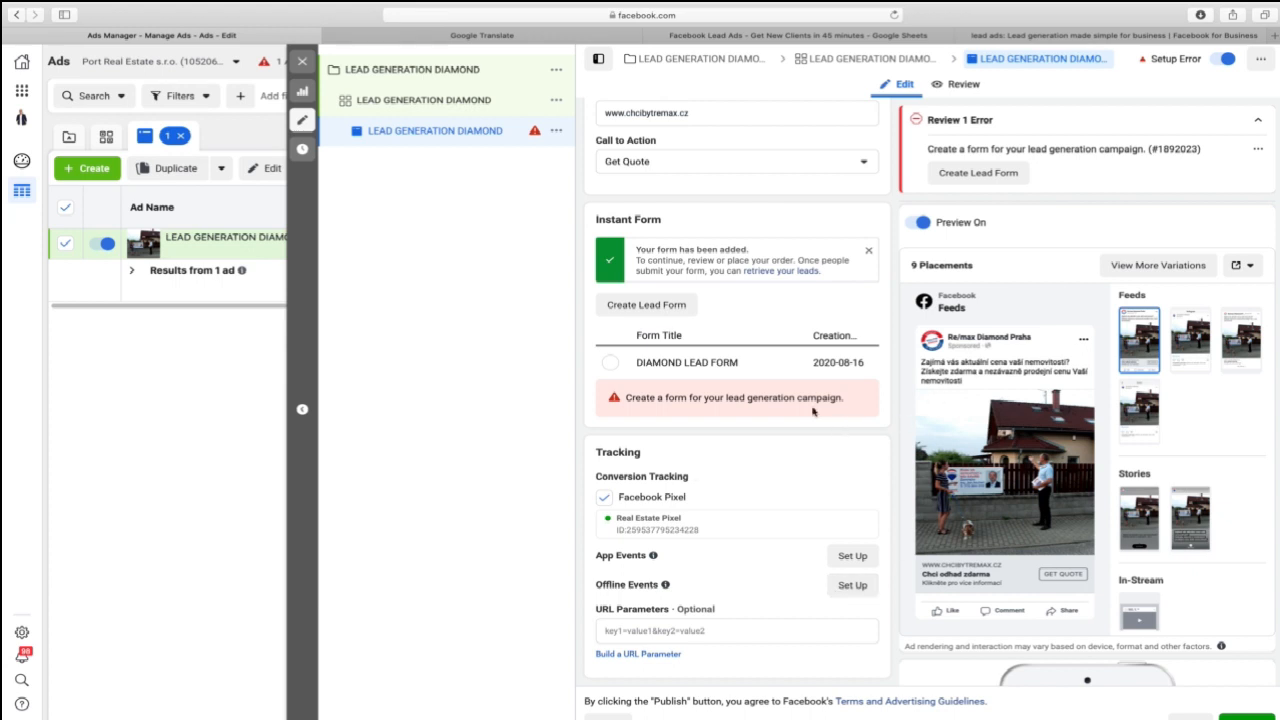
{"action": "left_click", "coordinate": [610, 362]}
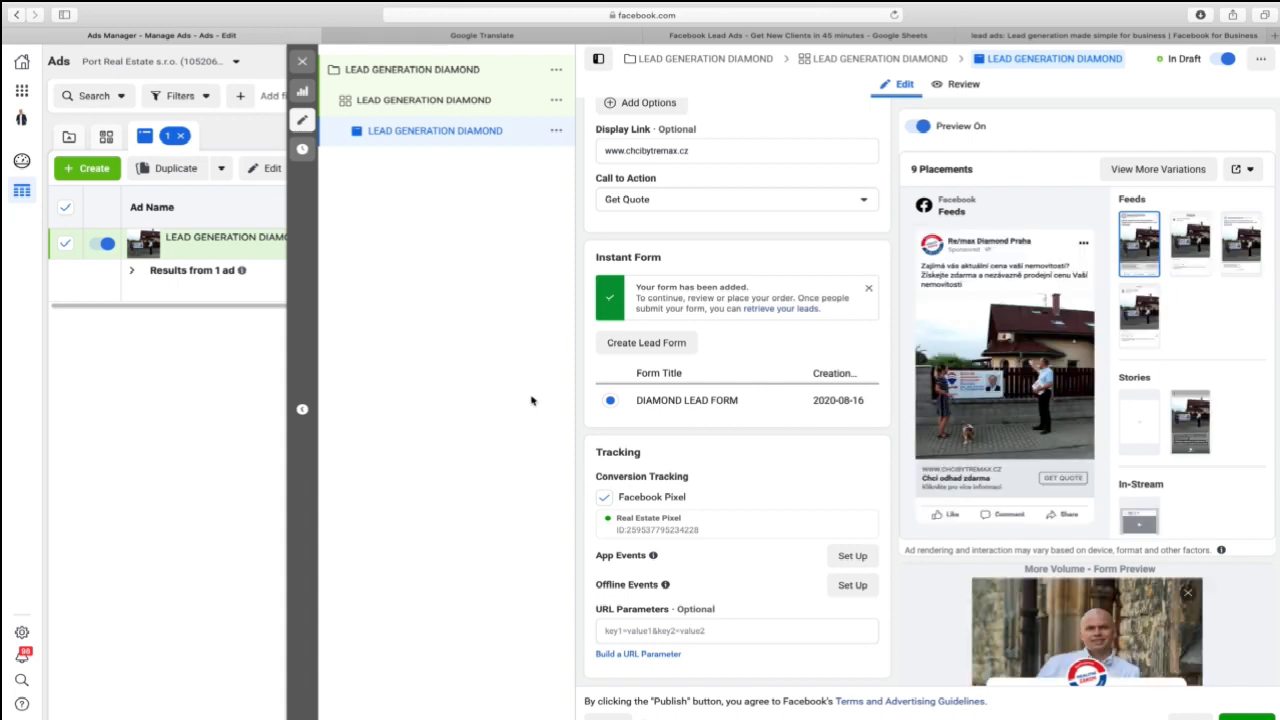
{"action": "scroll", "coordinate": [1150, 470], "scroll_direction": "down", "scroll_amount": 5}
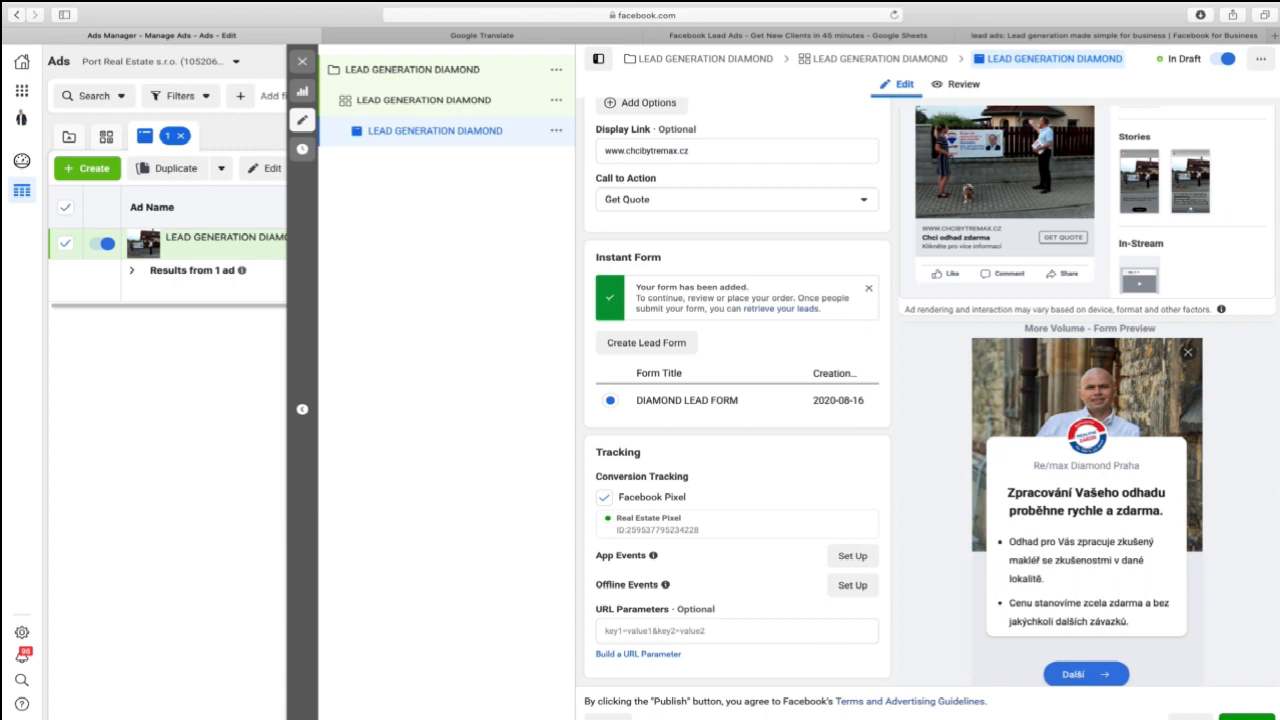
{"action": "left_click", "coordinate": [1247, 716]}
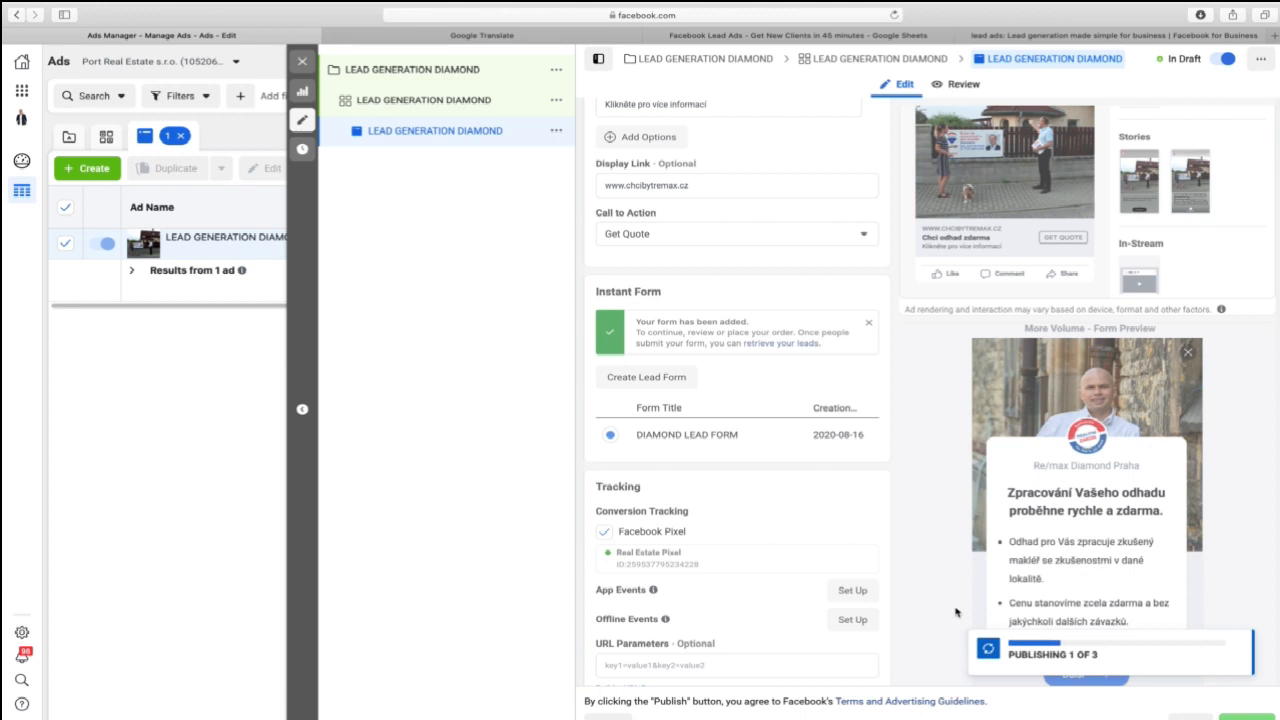
{"action": "left_click", "coordinate": [1056, 35]}
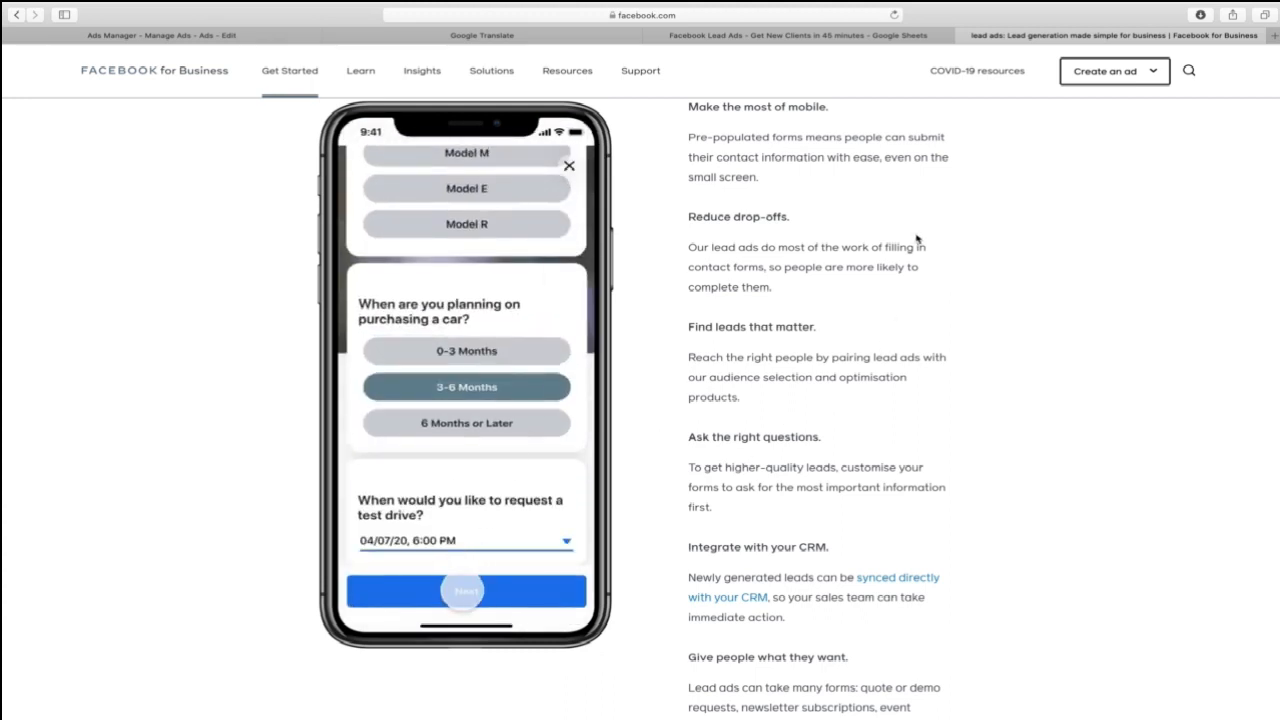
{"action": "left_click", "coordinate": [245, 40]}
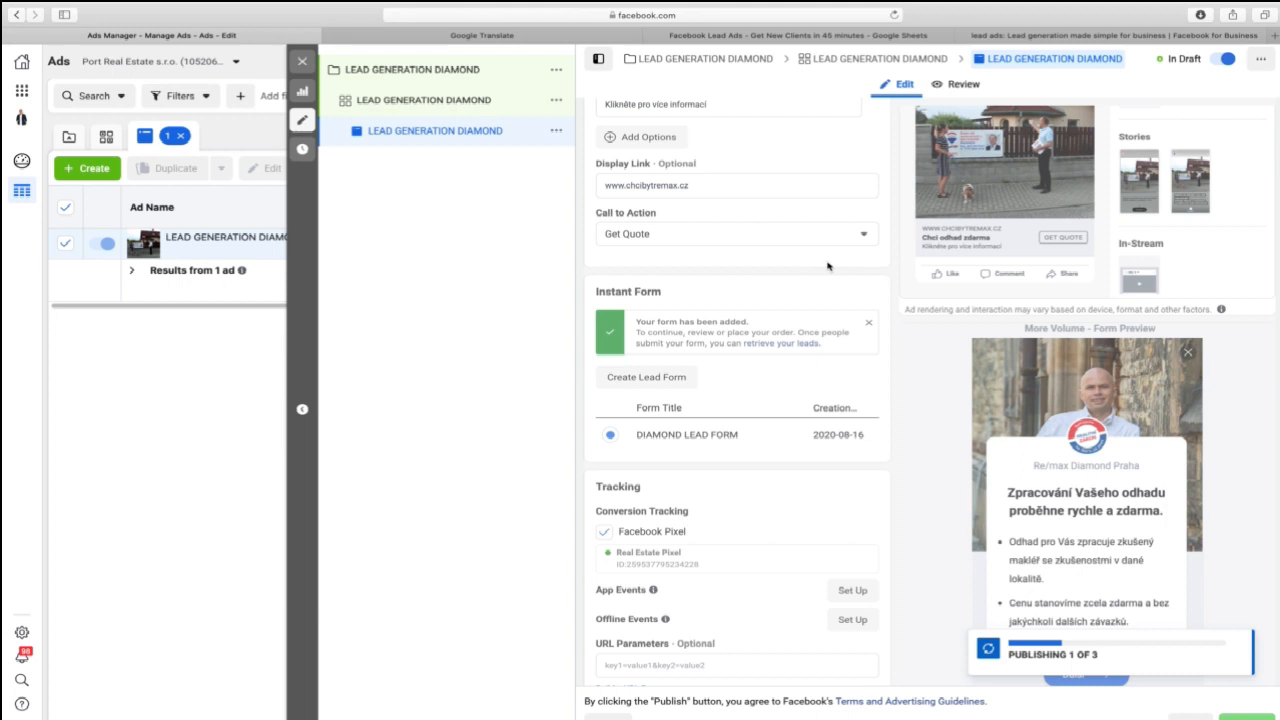
{"action": "left_click", "coordinate": [1110, 38]}
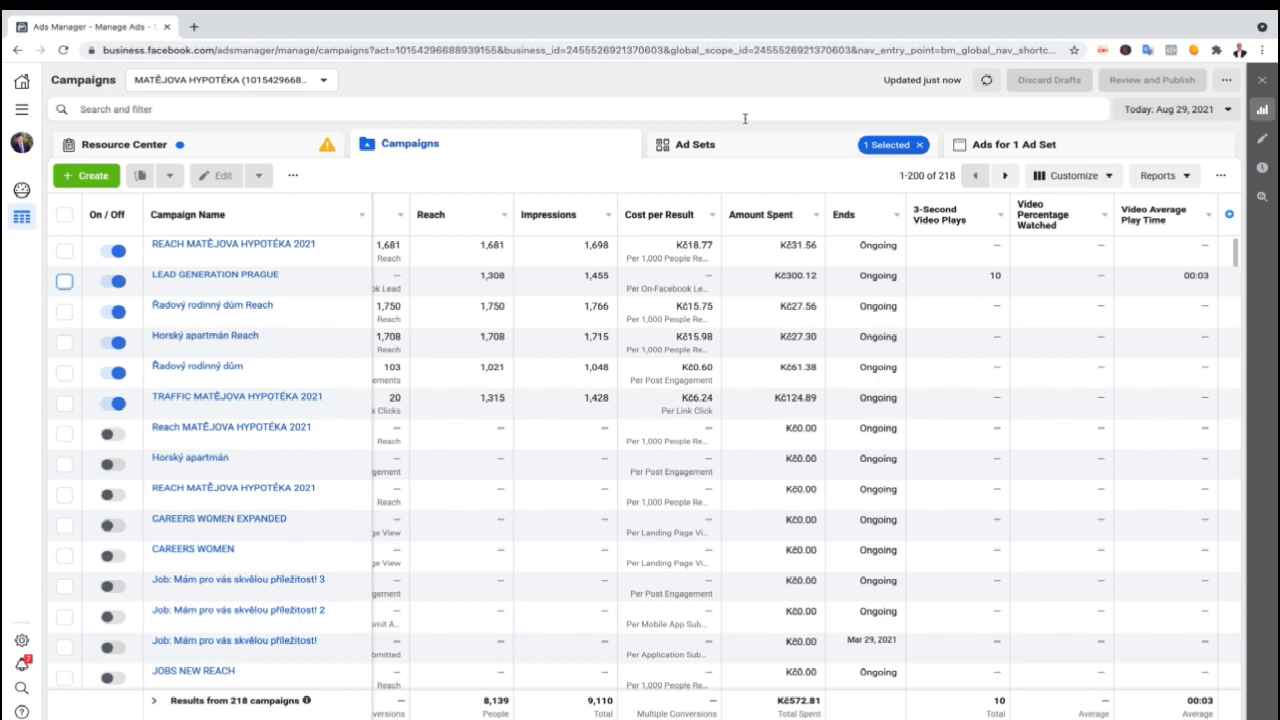
Widen the Campaign Name column in the campaigns table and switch to the Audiences tool.
{"action": "left_click_drag", "start_coordinate": [370, 214], "coordinate": [450, 214]}
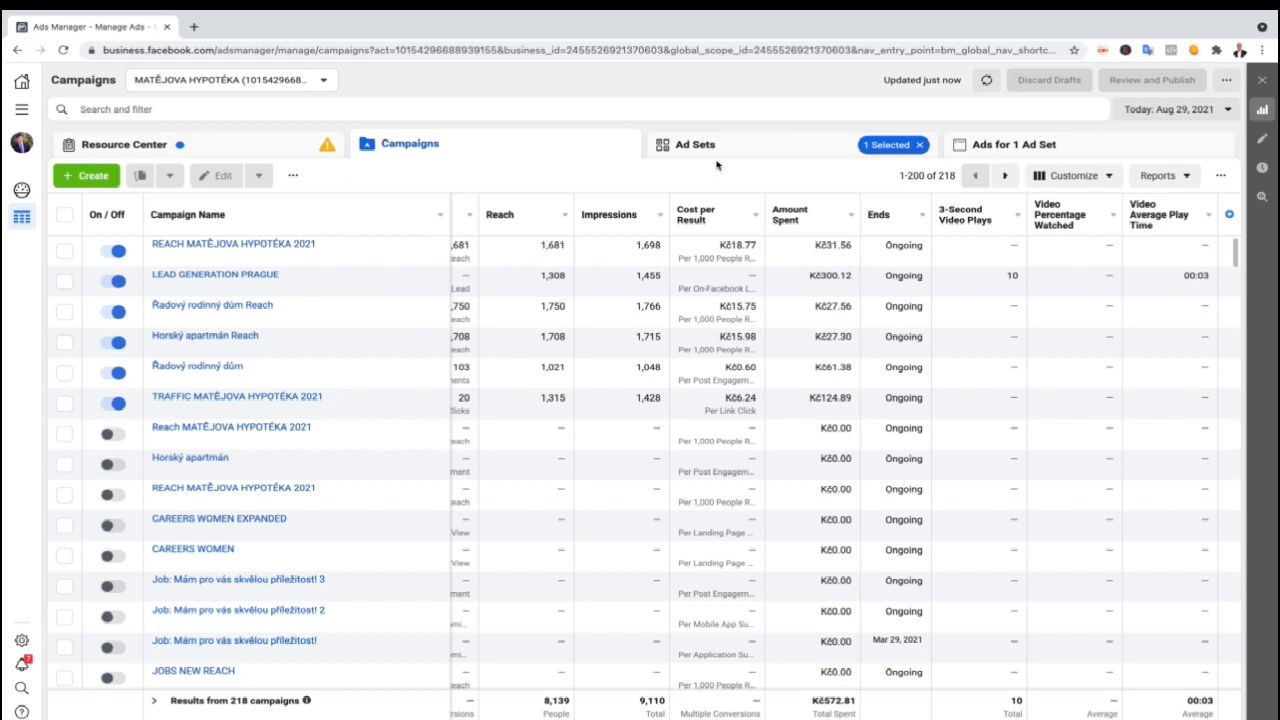
{"action": "mouse_move", "coordinate": [262, 251]}
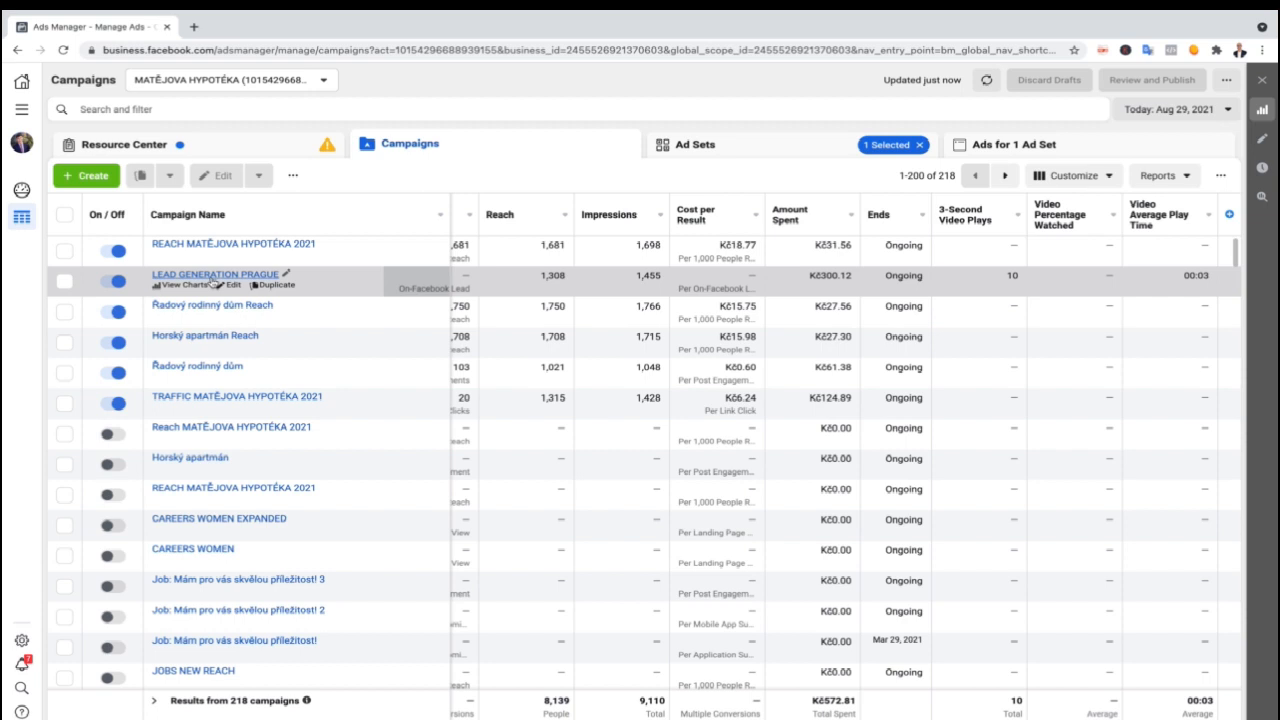
{"action": "left_click", "coordinate": [22, 111]}
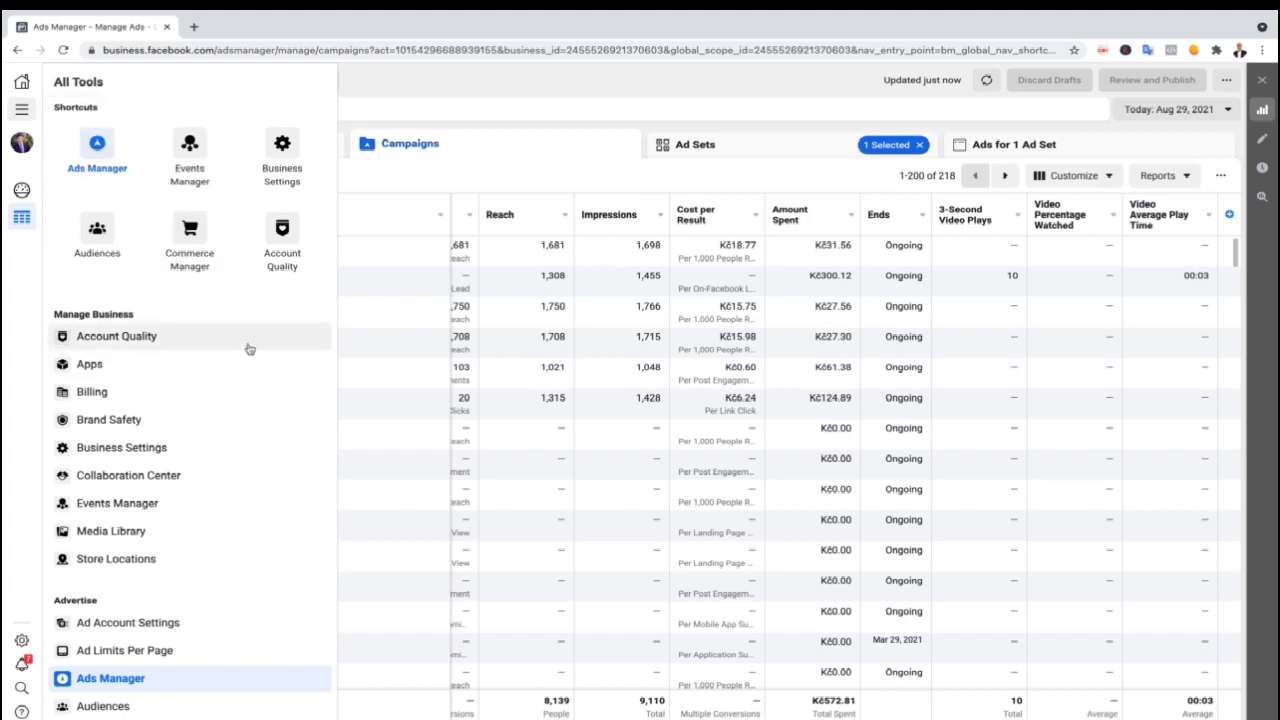
{"action": "scroll", "coordinate": [249, 348], "scroll_direction": "down", "scroll_amount": 3}
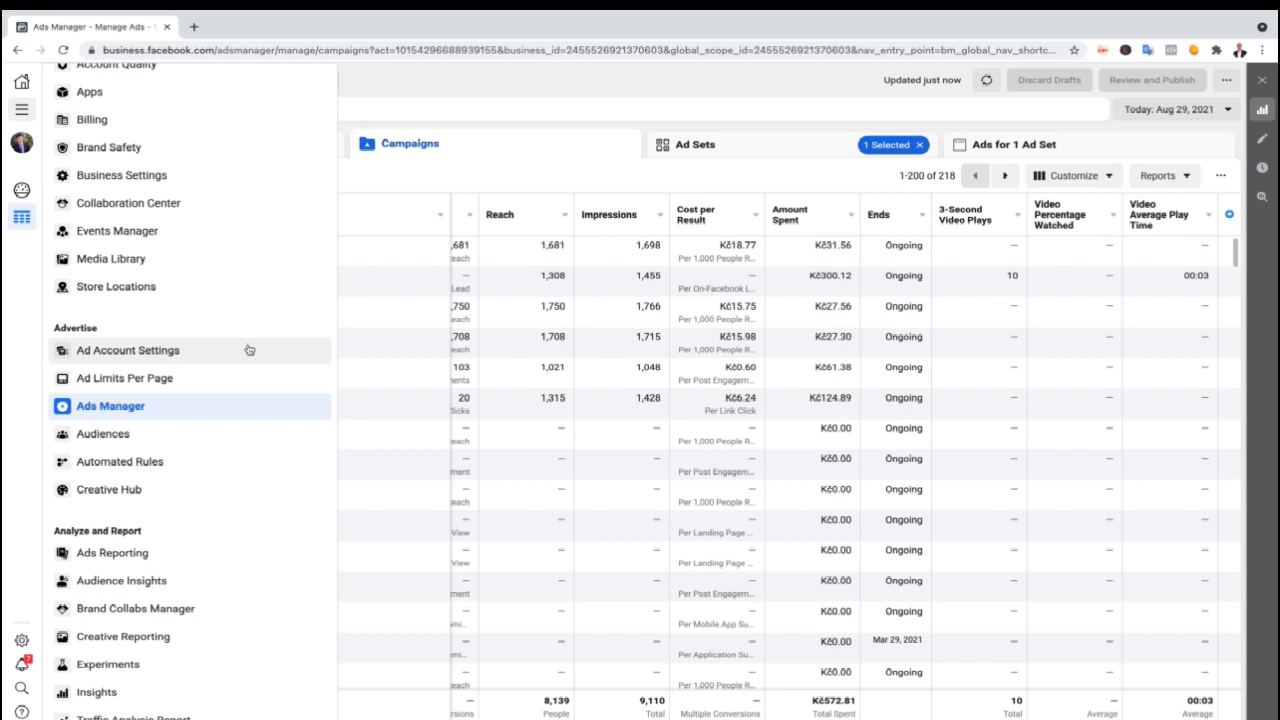
{"action": "scroll", "coordinate": [249, 349], "scroll_direction": "up", "scroll_amount": 3}
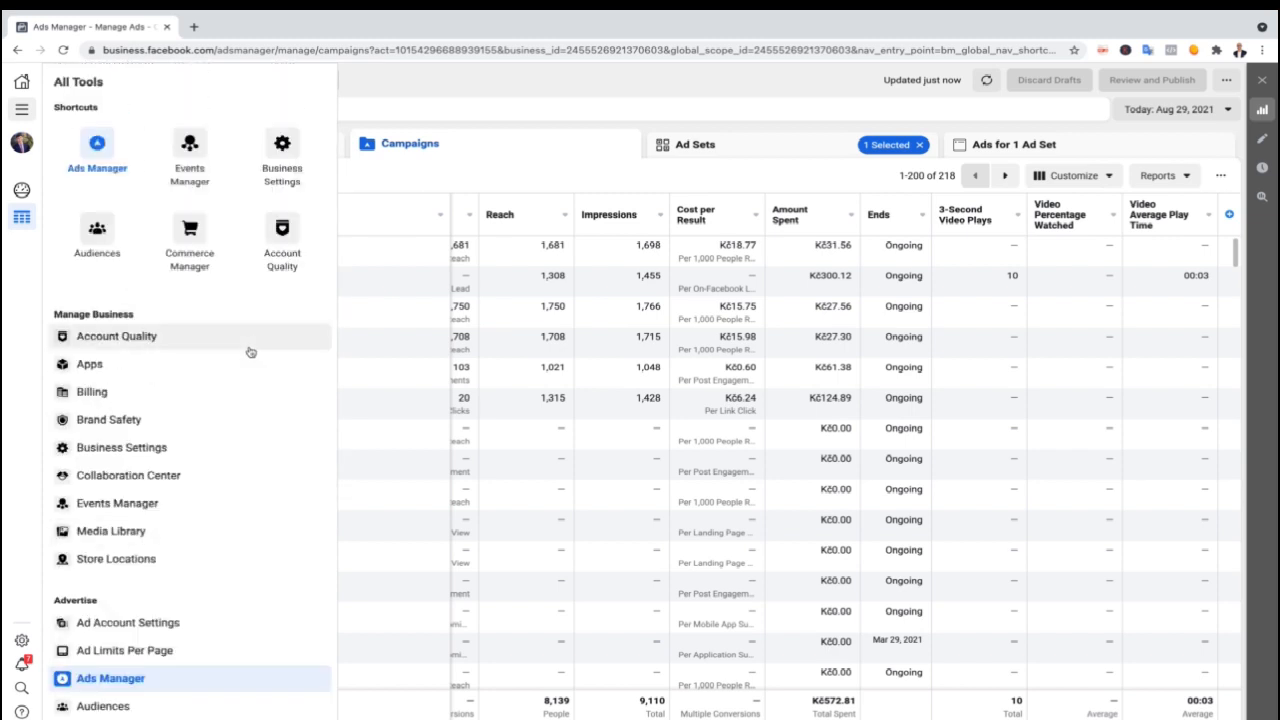
{"action": "left_click", "coordinate": [97, 240]}
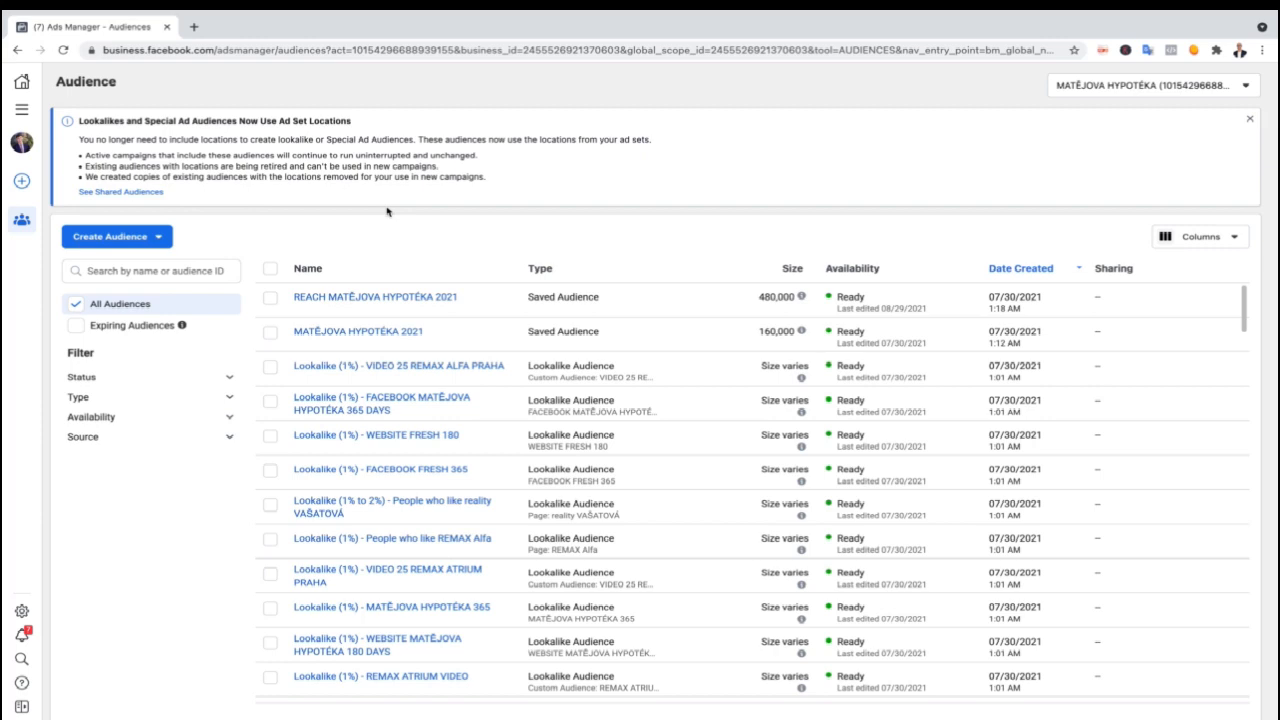
Start a new custom audience with Website as its source.
{"action": "left_click", "coordinate": [125, 237]}
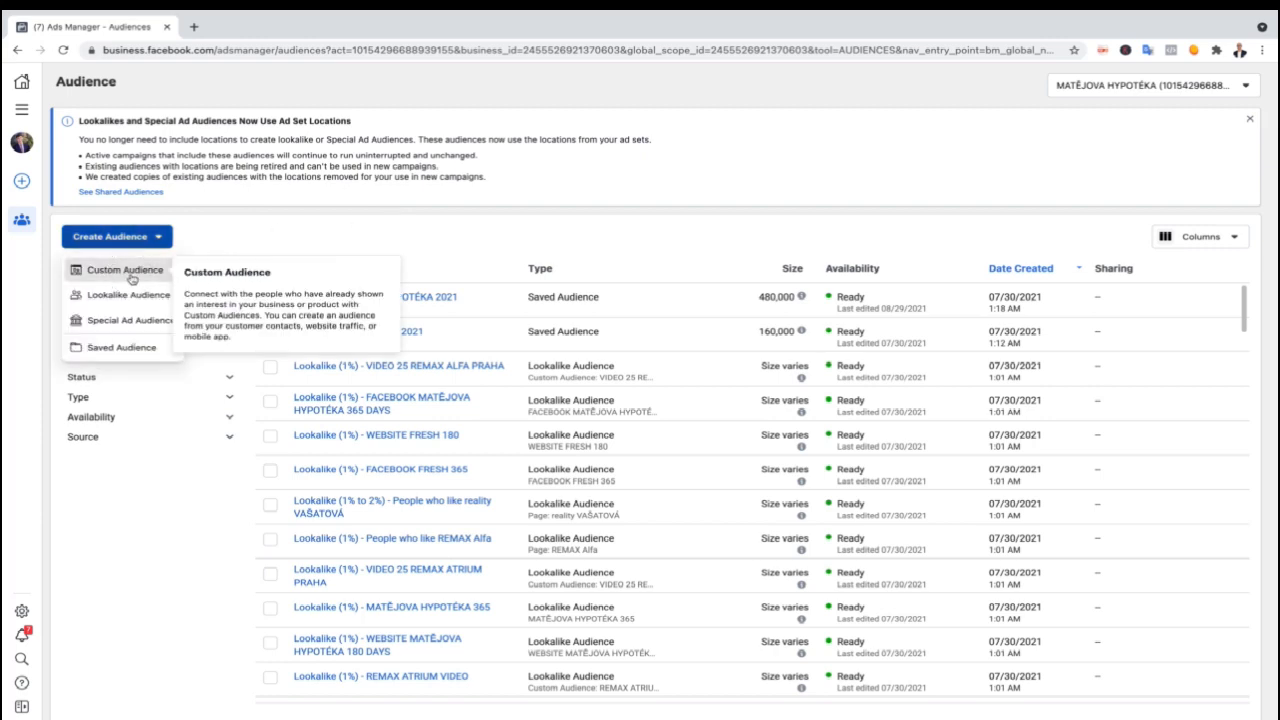
{"action": "left_click", "coordinate": [125, 270]}
{"action": "left_click", "coordinate": [494, 283]}
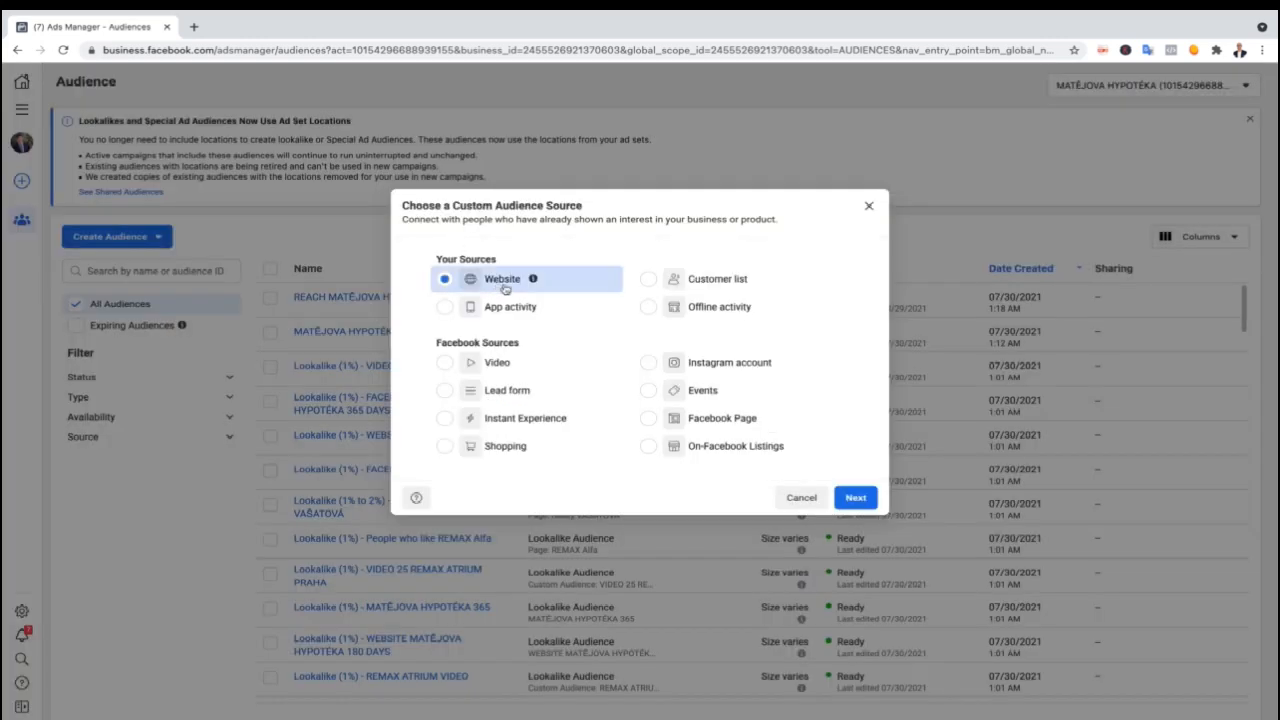
{"action": "left_click", "coordinate": [855, 498]}
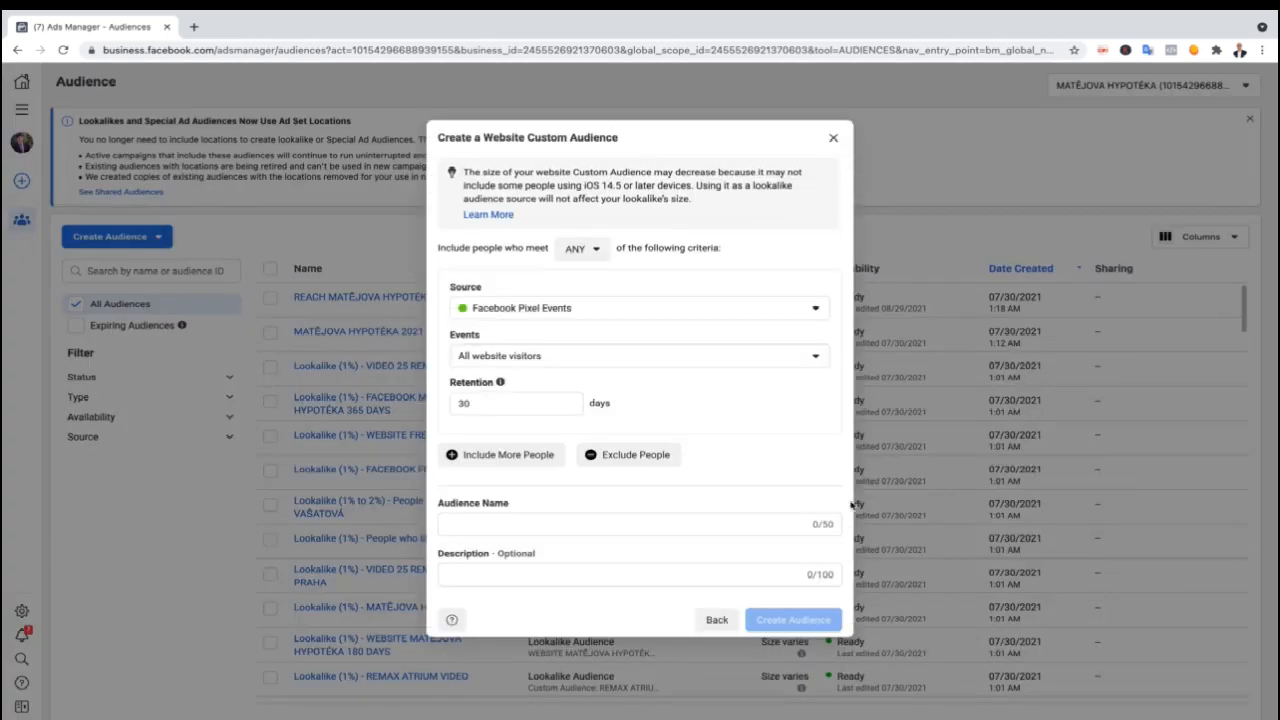
Set the website audience's retention to 180 days and choose the Matejova hypoteka 2021 pixel as its source.
{"action": "left_click", "coordinate": [537, 403]}
{"action": "key", "text": "BackSpace"}
{"action": "key", "text": "BackSpace"}
{"action": "type", "text": "18"}
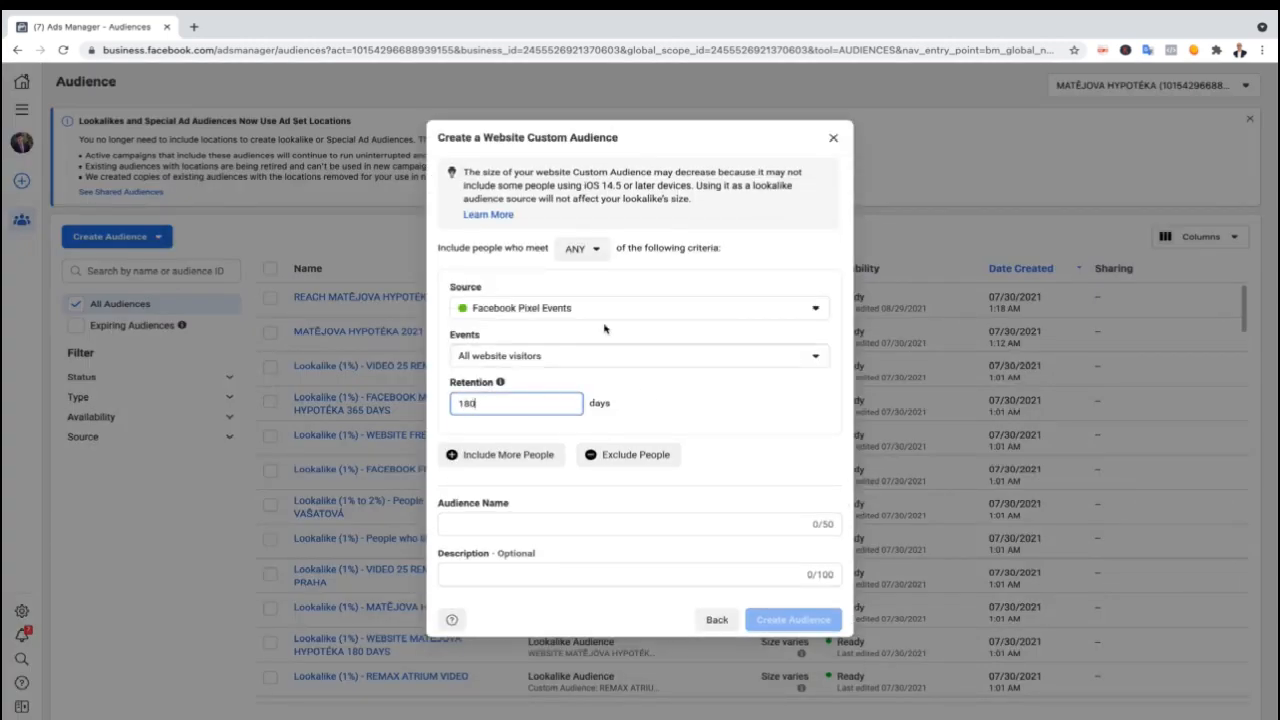
{"action": "left_click", "coordinate": [601, 318]}
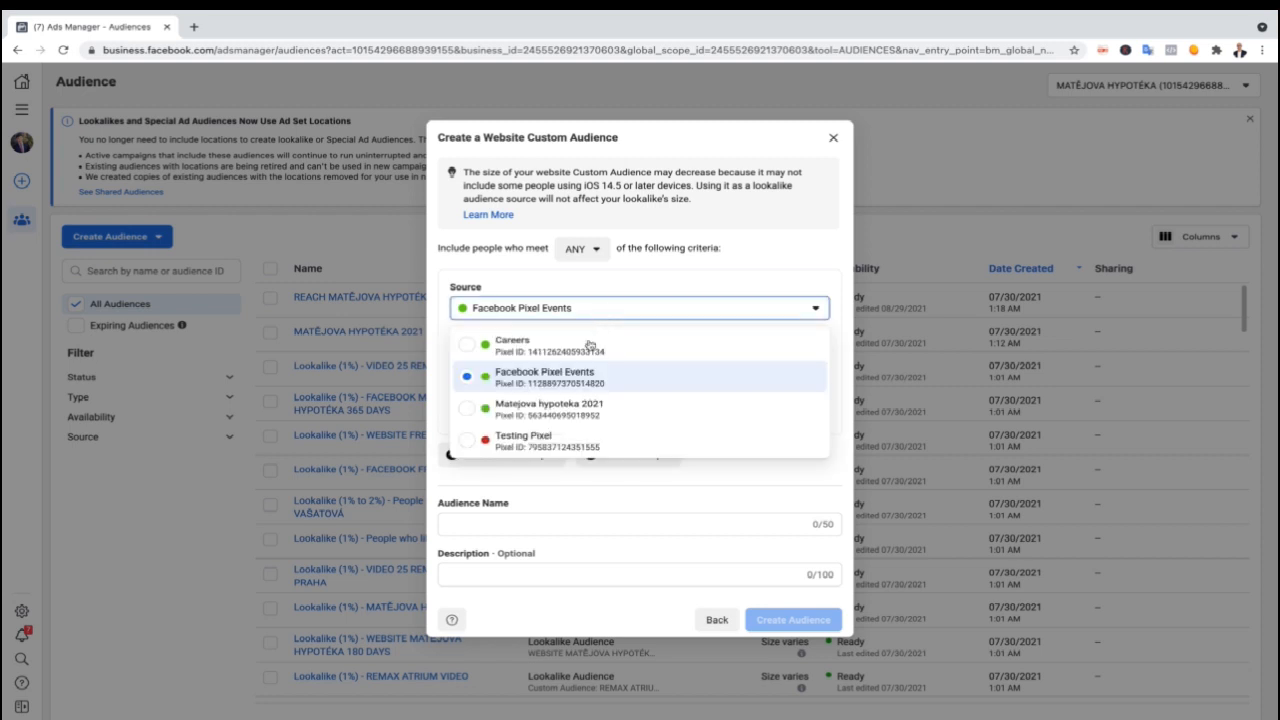
{"action": "left_click", "coordinate": [572, 410]}
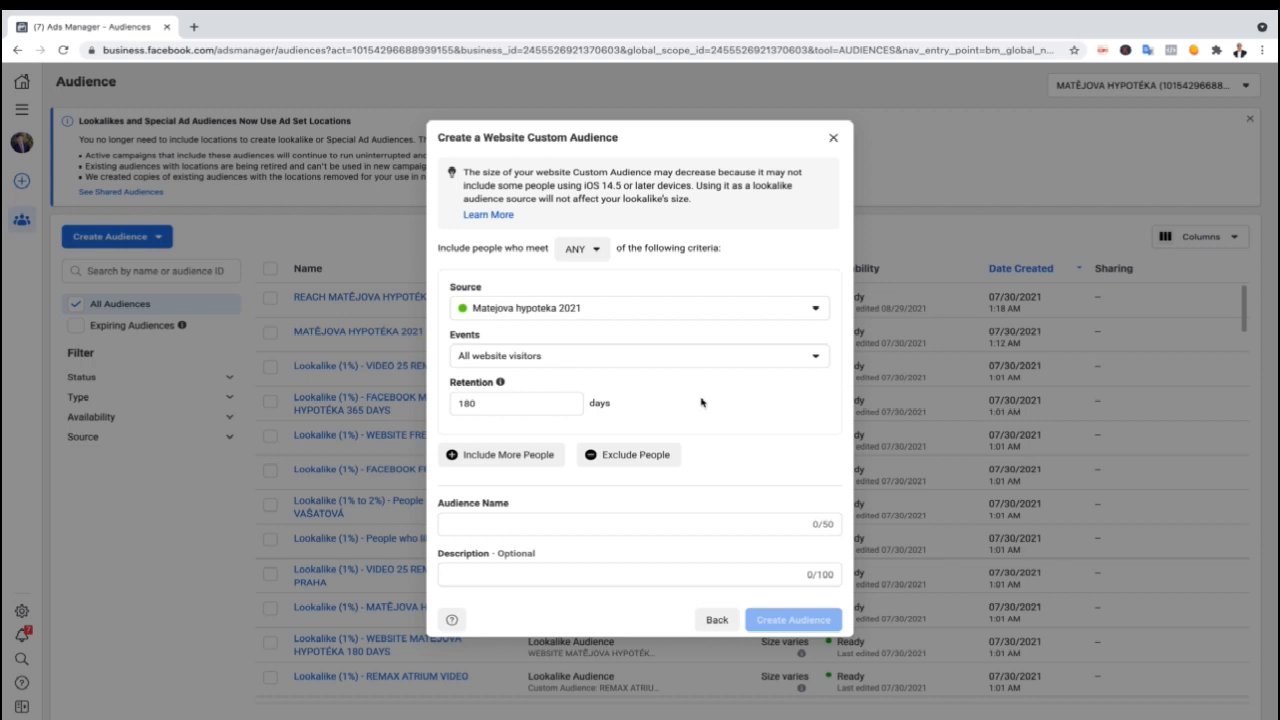
Set the retention to 90 days and name the audience WEBSITE 90 DAYS.
{"action": "left_click", "coordinate": [682, 521]}
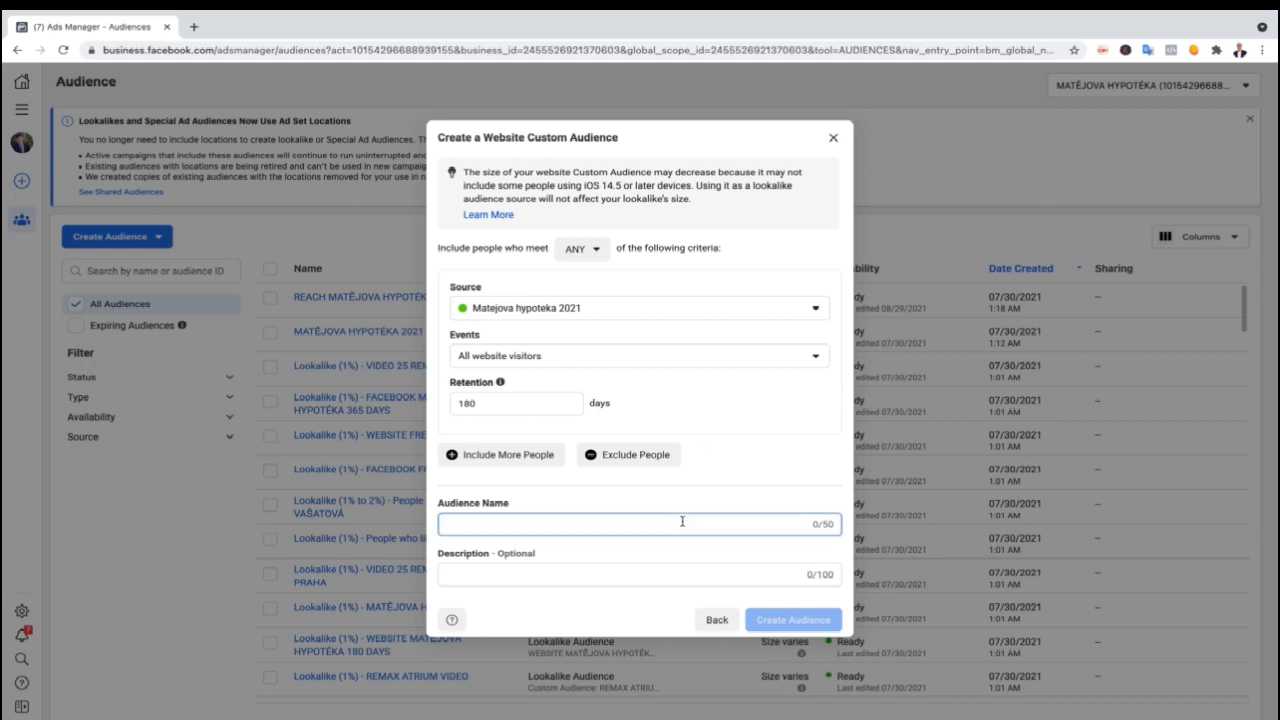
{"action": "double_click", "coordinate": [458, 404]}
{"action": "type", "text": "90"}
{"action": "left_click", "coordinate": [564, 522]}
{"action": "type", "text": "WEBS"}
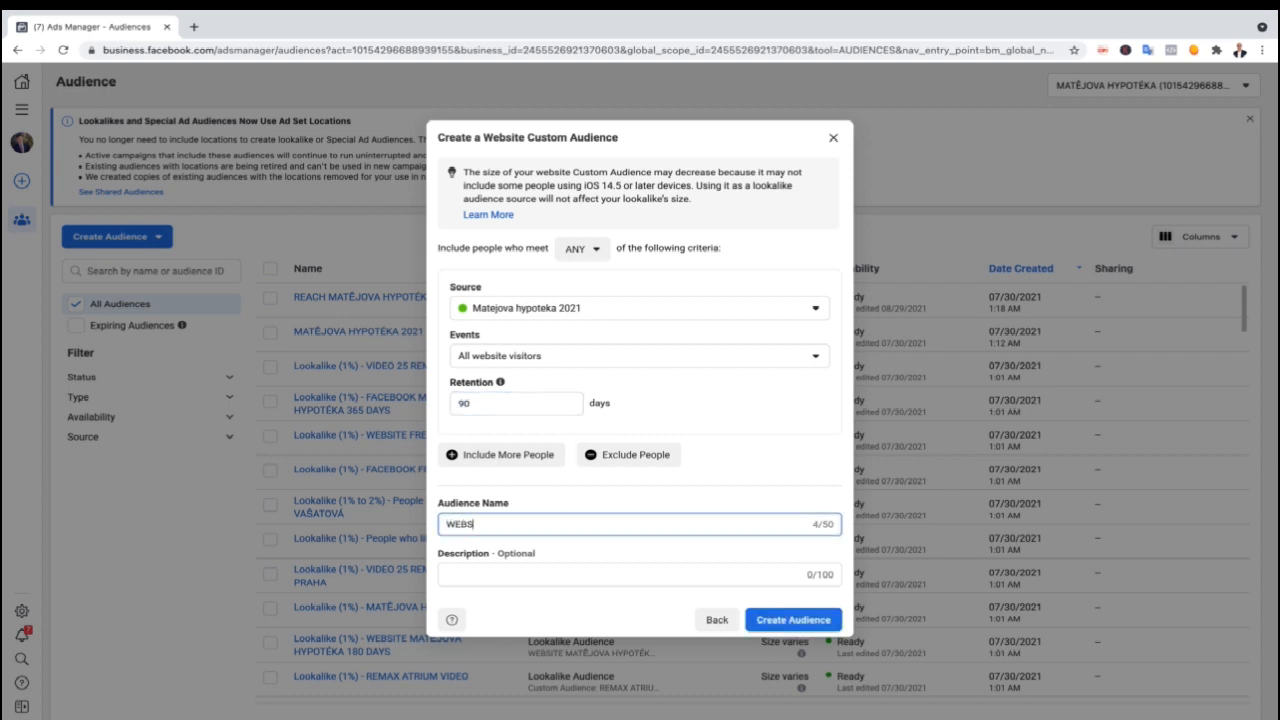
{"action": "type", "text": "ITE 90 DAYS"}
Set the website audience's retention to 30 days and create the audience.
{"action": "left_click", "coordinate": [463, 405]}
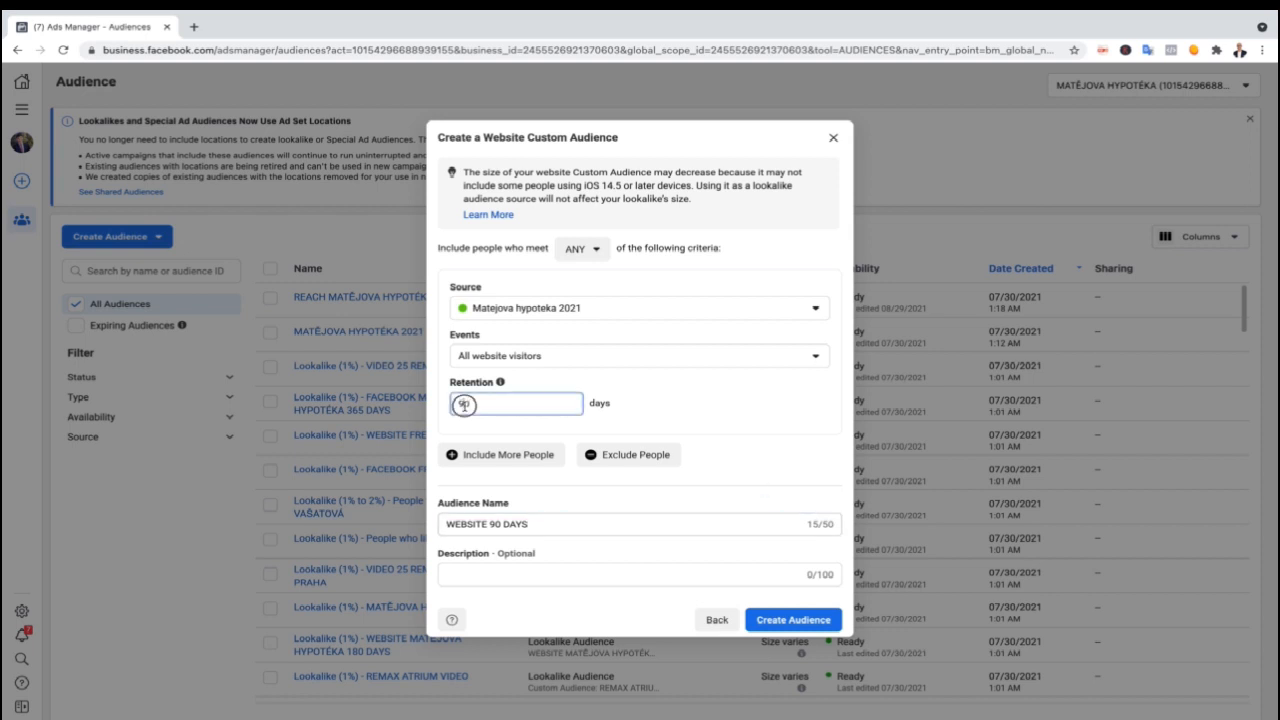
{"action": "left_click", "coordinate": [763, 406]}
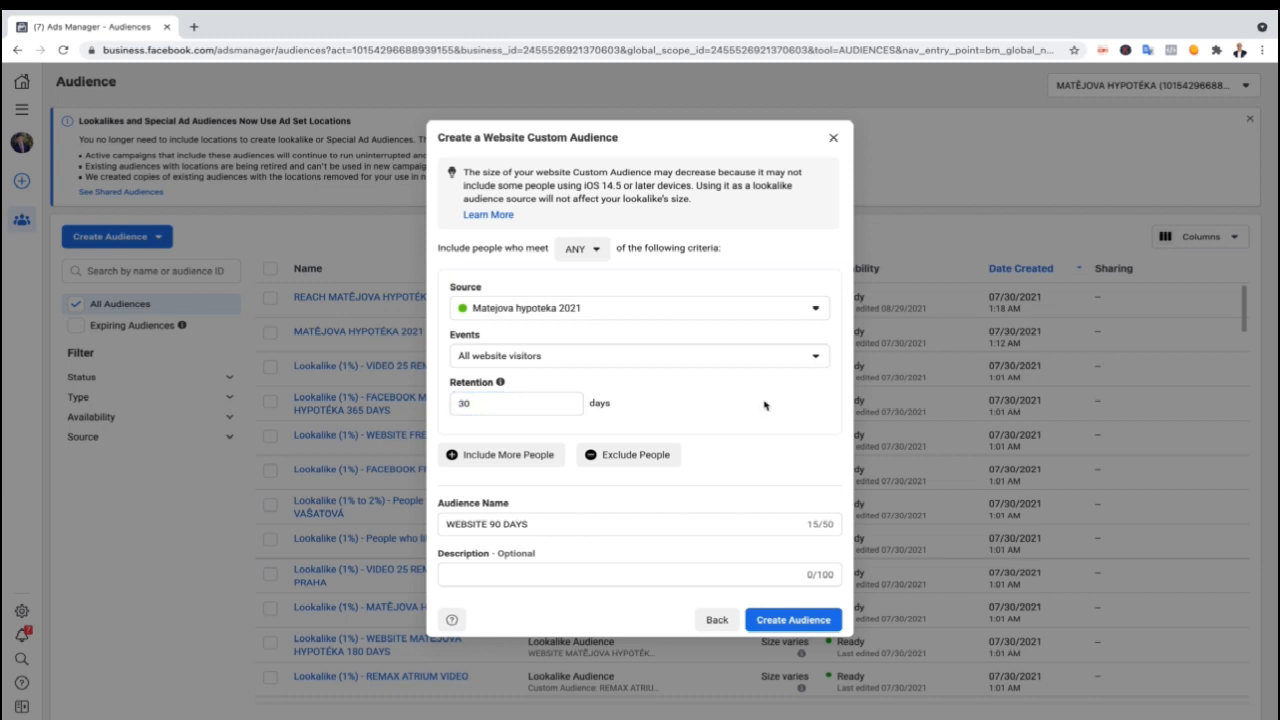
{"action": "left_click", "coordinate": [784, 619]}
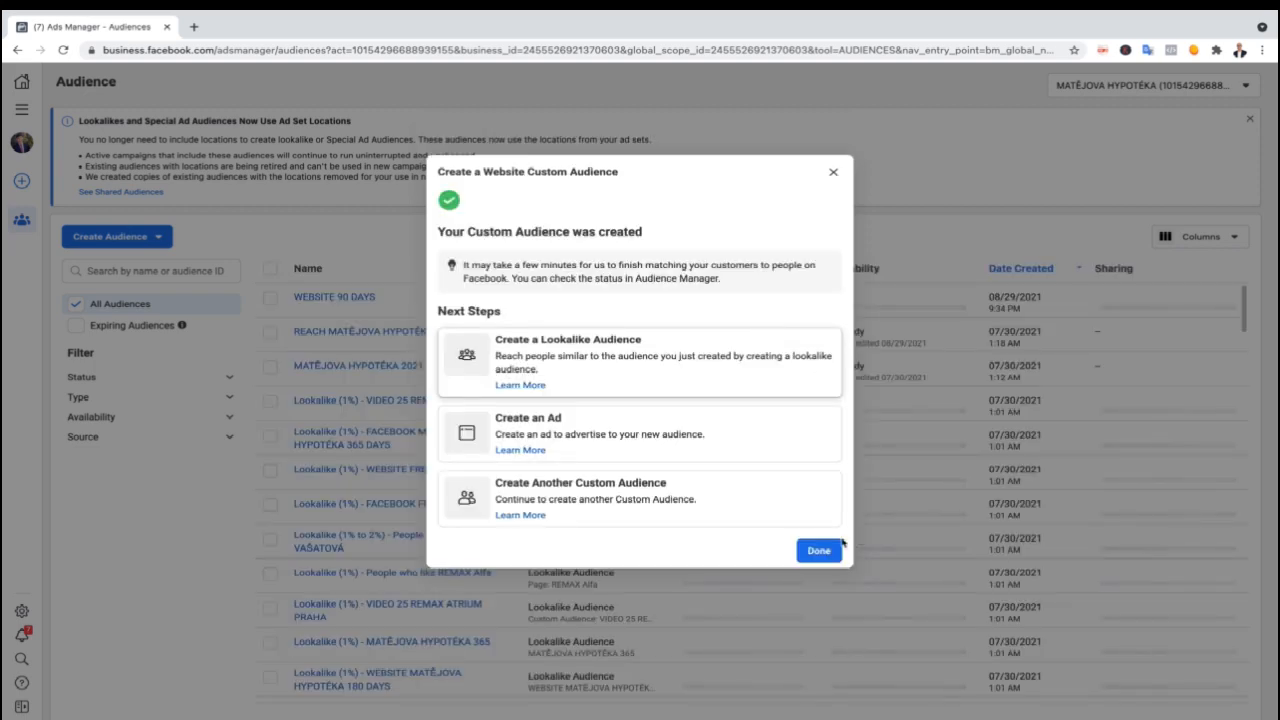
{"action": "left_click", "coordinate": [825, 551]}
Edit the newly created website audience, rename it WEBSITE 30 DAYS and save the update.
{"action": "left_click", "coordinate": [130, 237]}
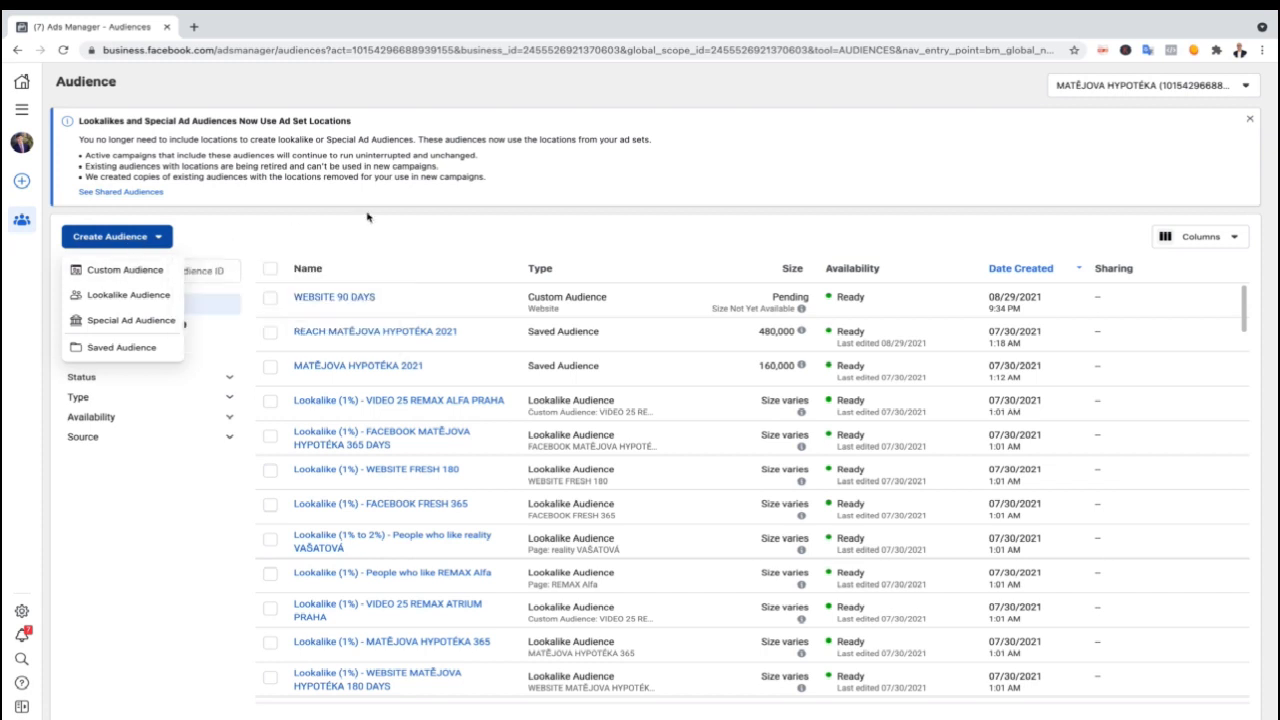
{"action": "left_click", "coordinate": [363, 297]}
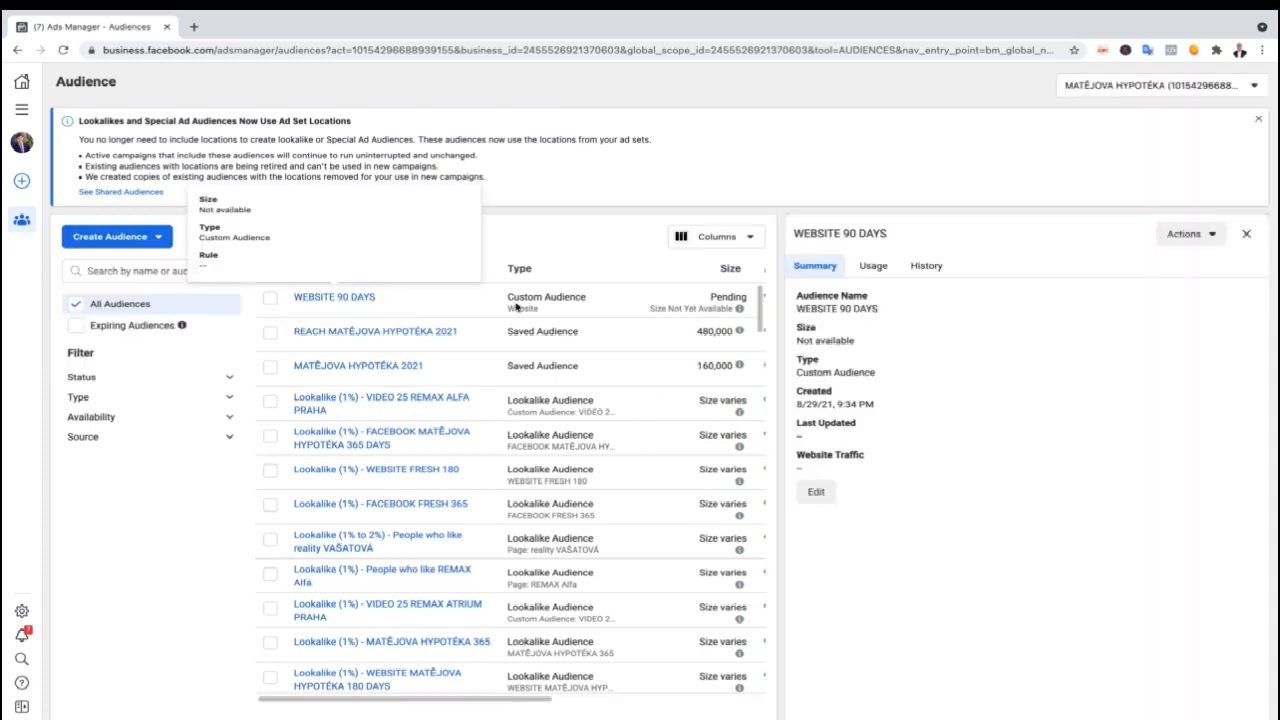
{"action": "left_click", "coordinate": [1205, 236]}
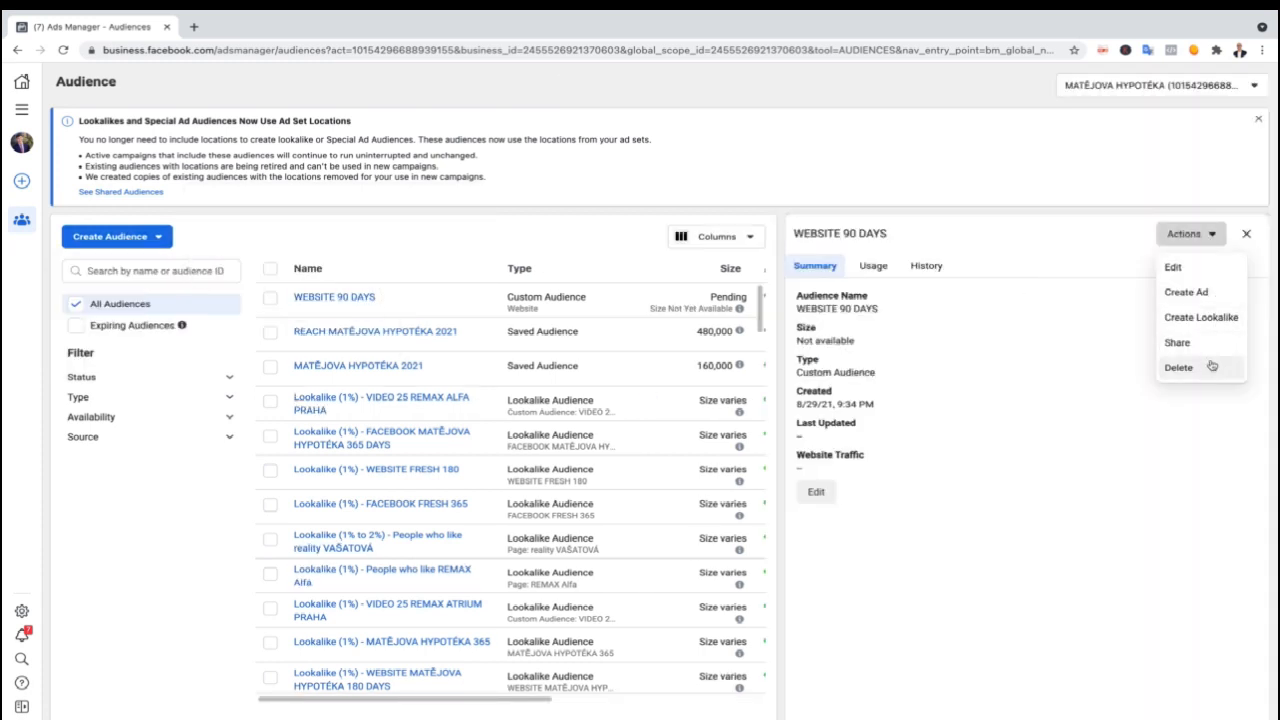
{"action": "left_click", "coordinate": [1174, 267]}
{"action": "left_click", "coordinate": [492, 519]}
{"action": "type", "text": "1"}
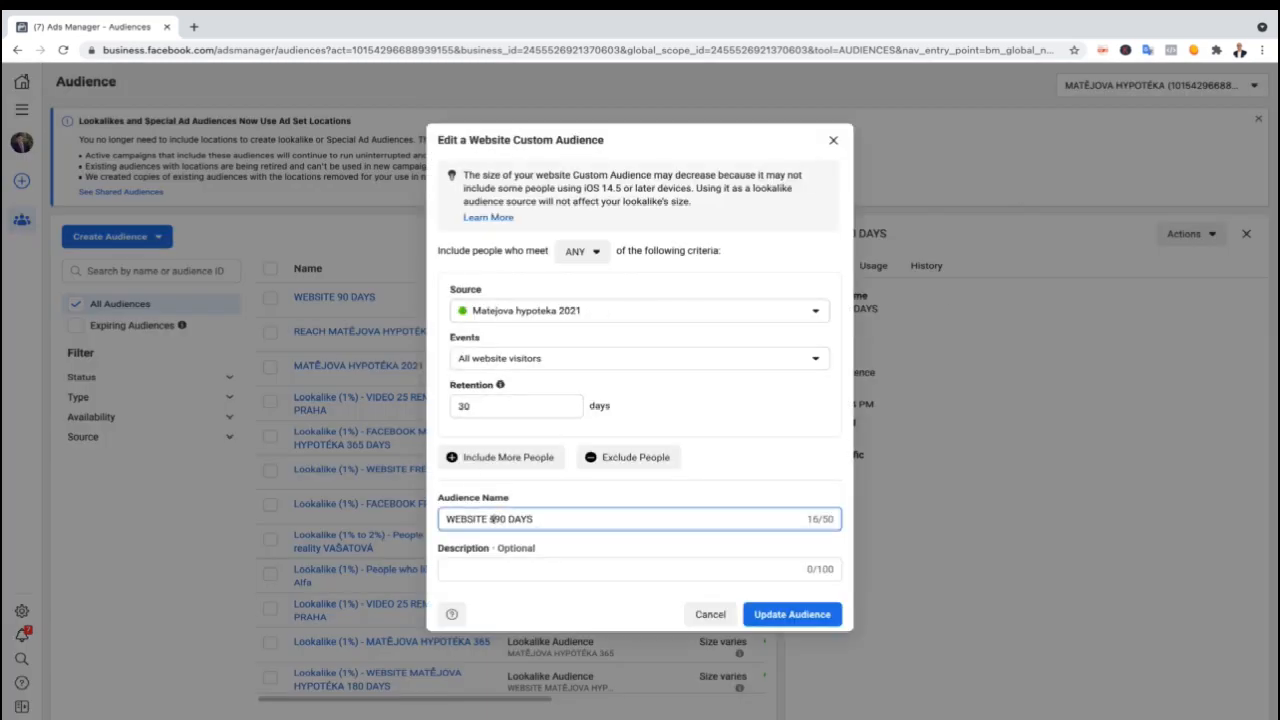
{"action": "key", "text": "BackSpace"}
{"action": "key", "text": "Delete"}
{"action": "type", "text": "3"}
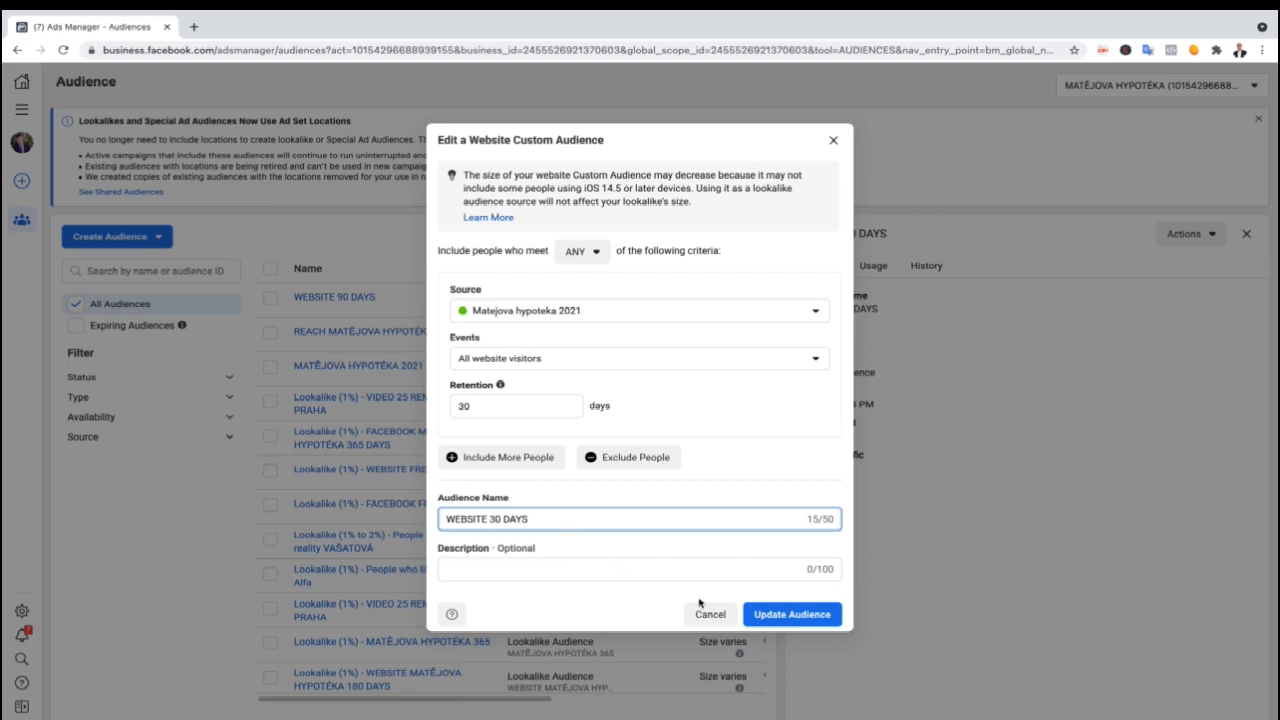
{"action": "left_click", "coordinate": [808, 618]}
{"action": "left_click", "coordinate": [826, 550]}
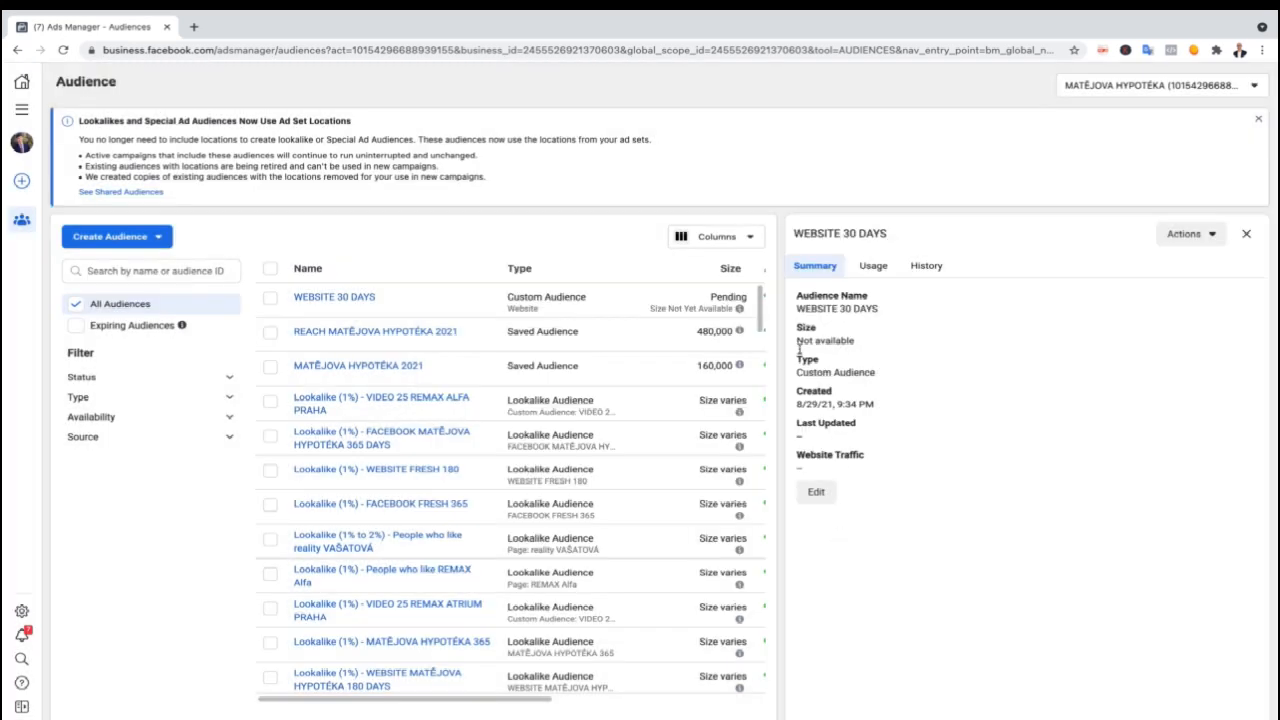
Start a new custom audience with Facebook Page as its source and set the retention to 30 days.
{"action": "left_click", "coordinate": [140, 237]}
{"action": "left_click", "coordinate": [140, 268]}
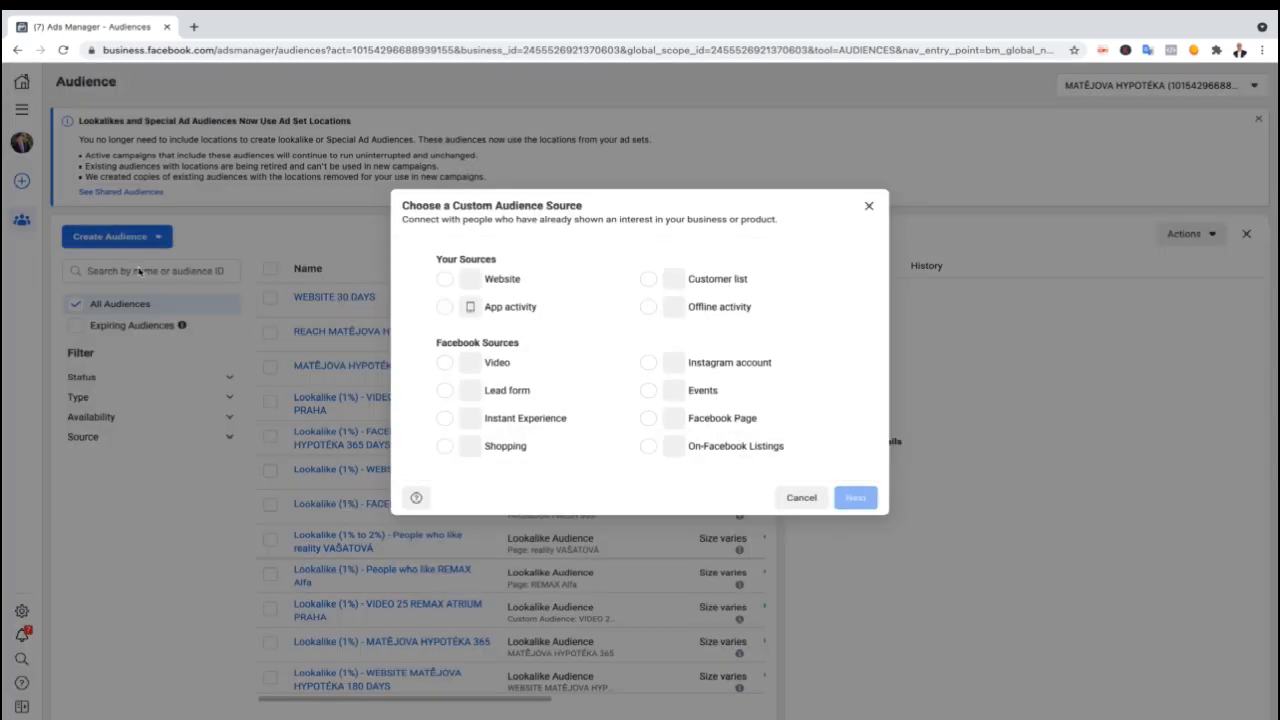
{"action": "left_click", "coordinate": [648, 418]}
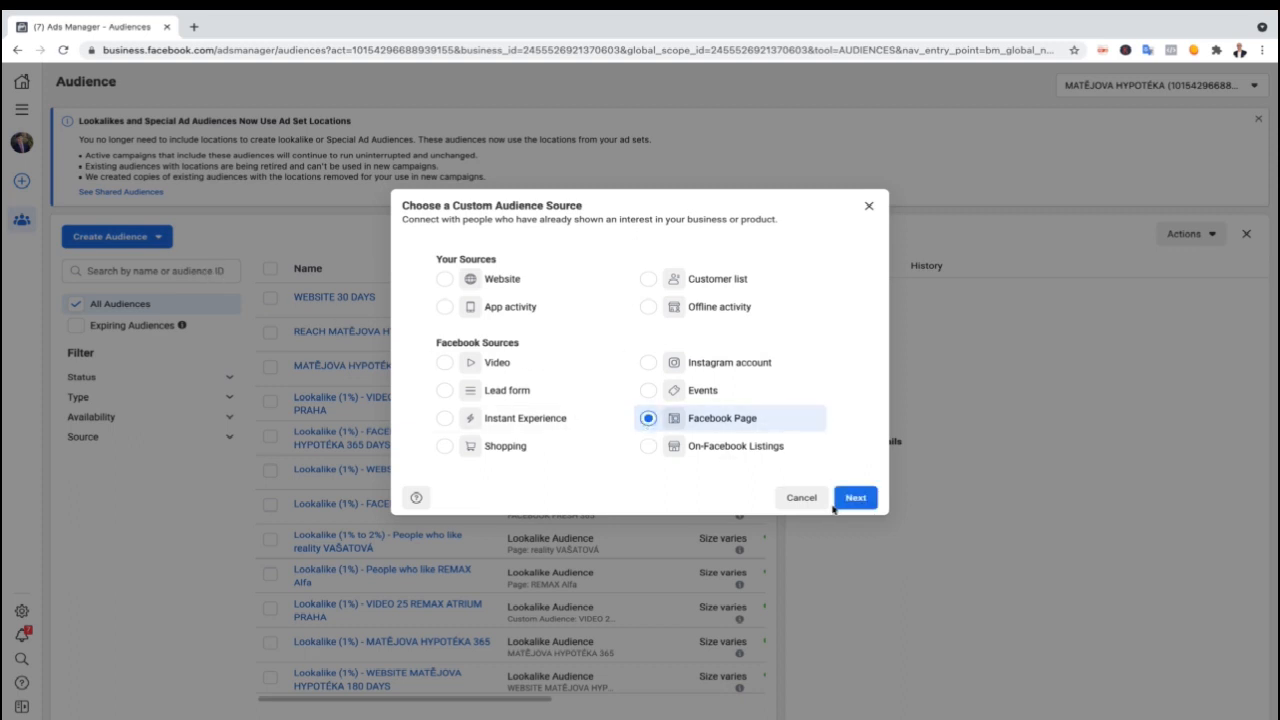
{"action": "left_click", "coordinate": [855, 498]}
{"action": "left_click", "coordinate": [530, 399]}
{"action": "left_click_drag", "start_coordinate": [530, 399], "coordinate": [395, 400]}
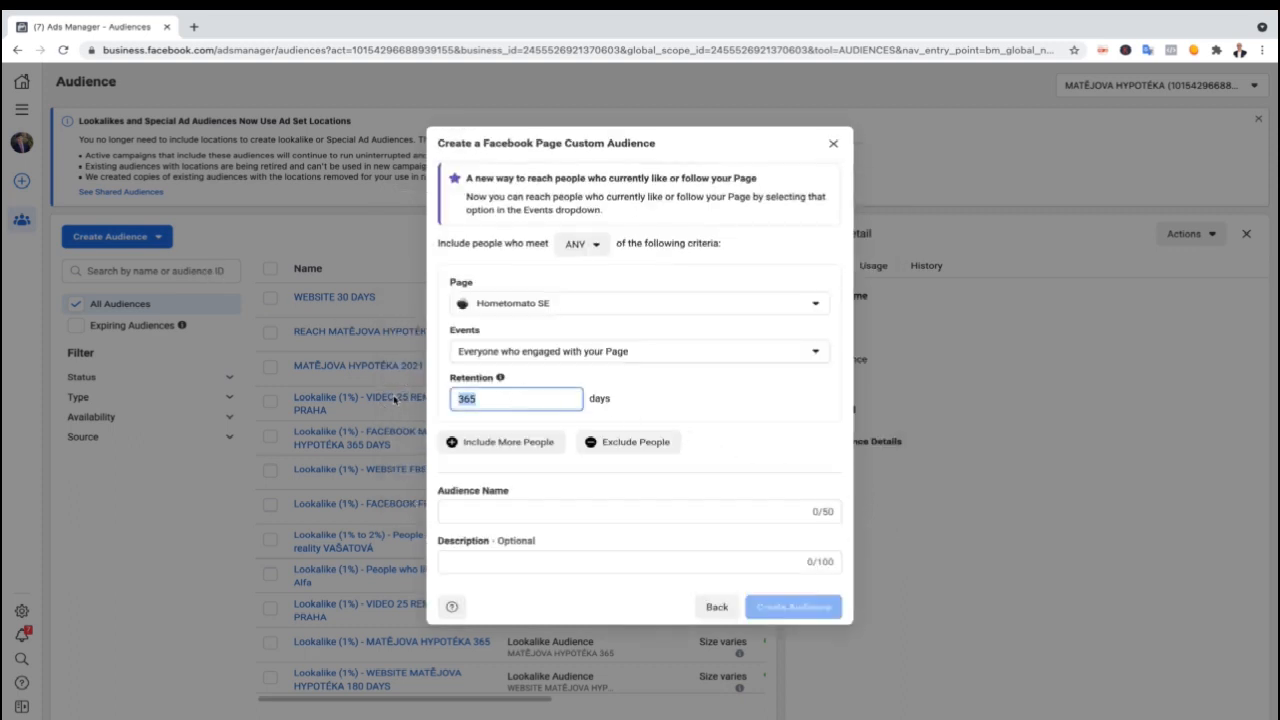
{"action": "type", "text": "30"}
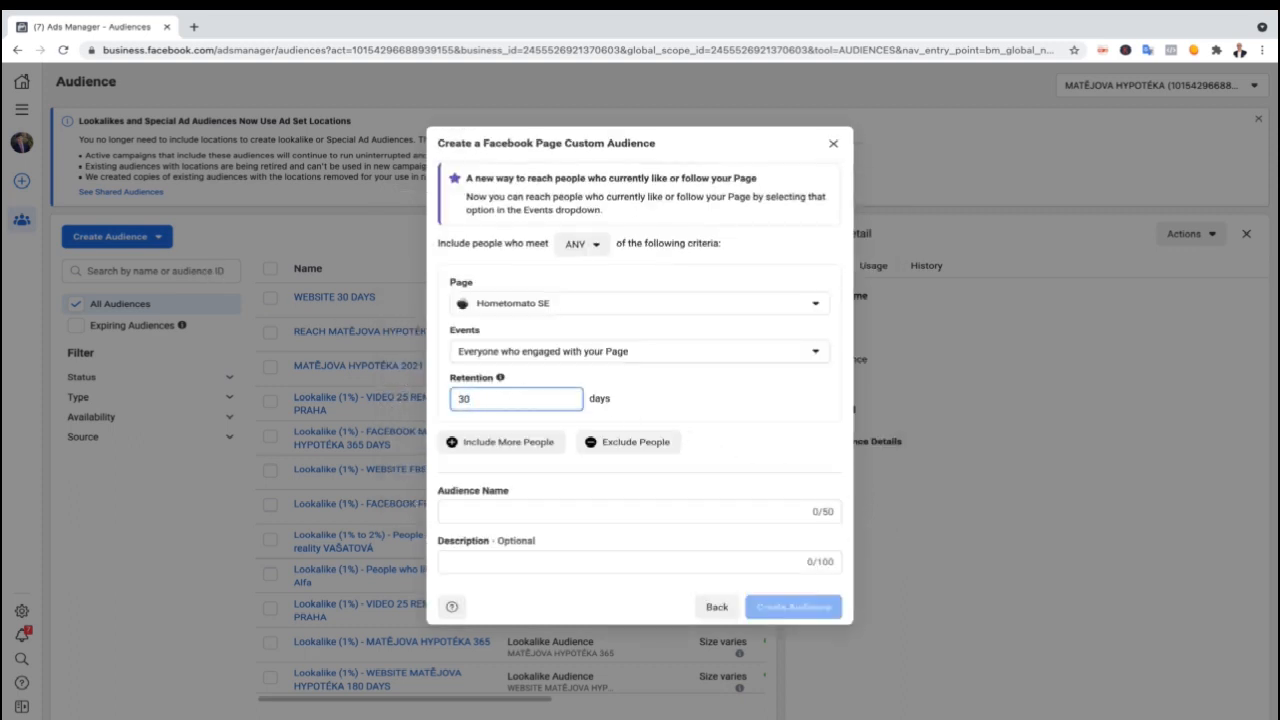
Select the Matějova hypotéka page, name the audience FACEBOOK 30 DAYS and create it.
{"action": "left_click", "coordinate": [646, 306]}
{"action": "type", "text": "metej"}
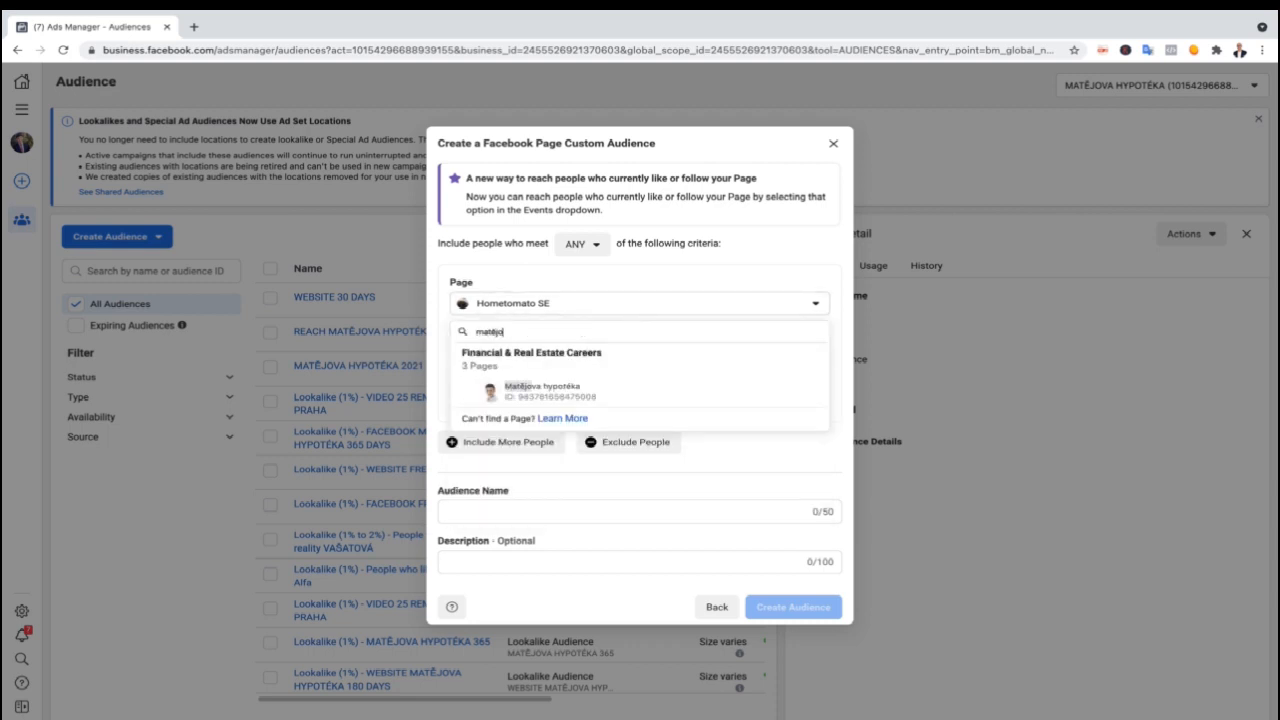
{"action": "left_click", "coordinate": [620, 389]}
{"action": "left_click", "coordinate": [618, 511]}
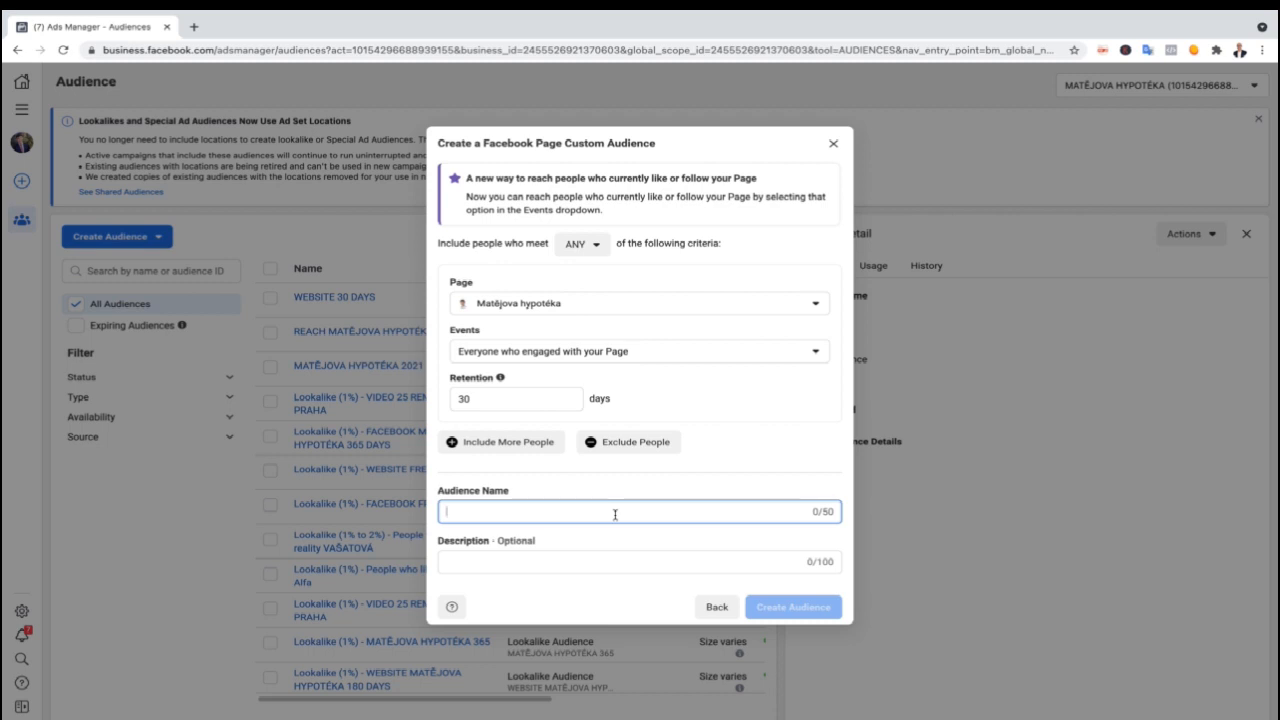
{"action": "type", "text": "FACEBOOK 30 DAYS"}
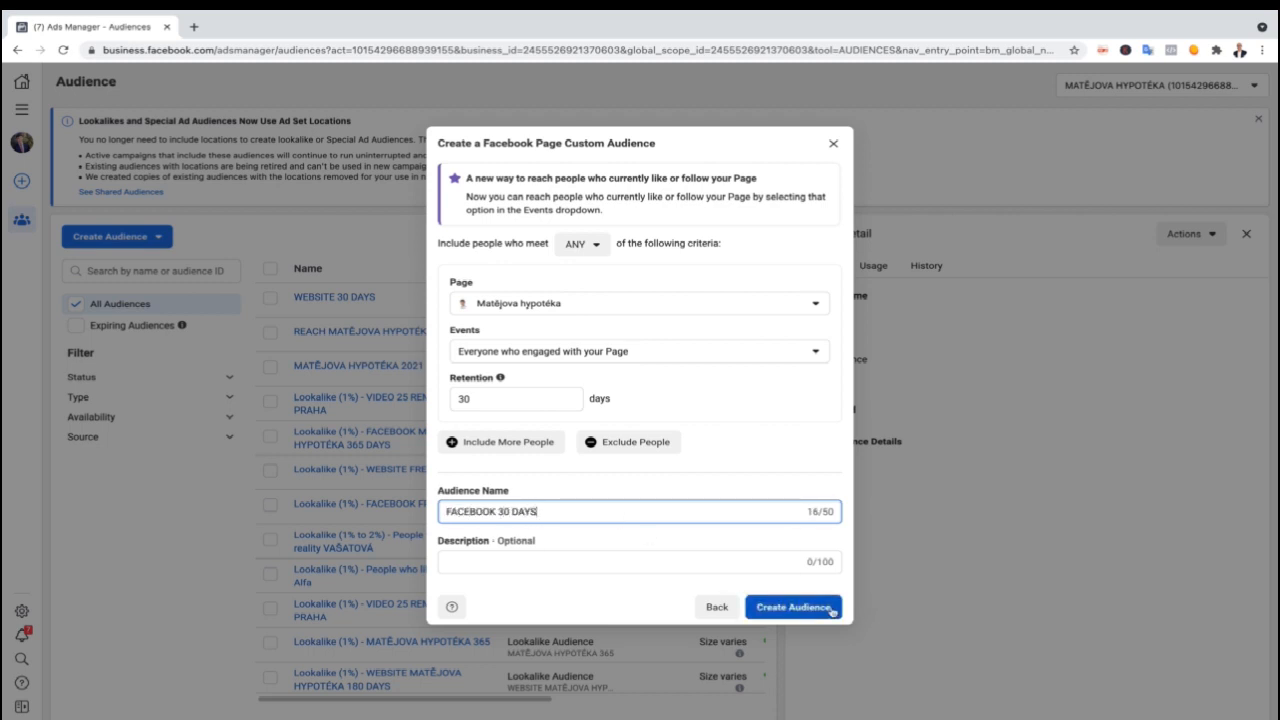
{"action": "left_click", "coordinate": [832, 610]}
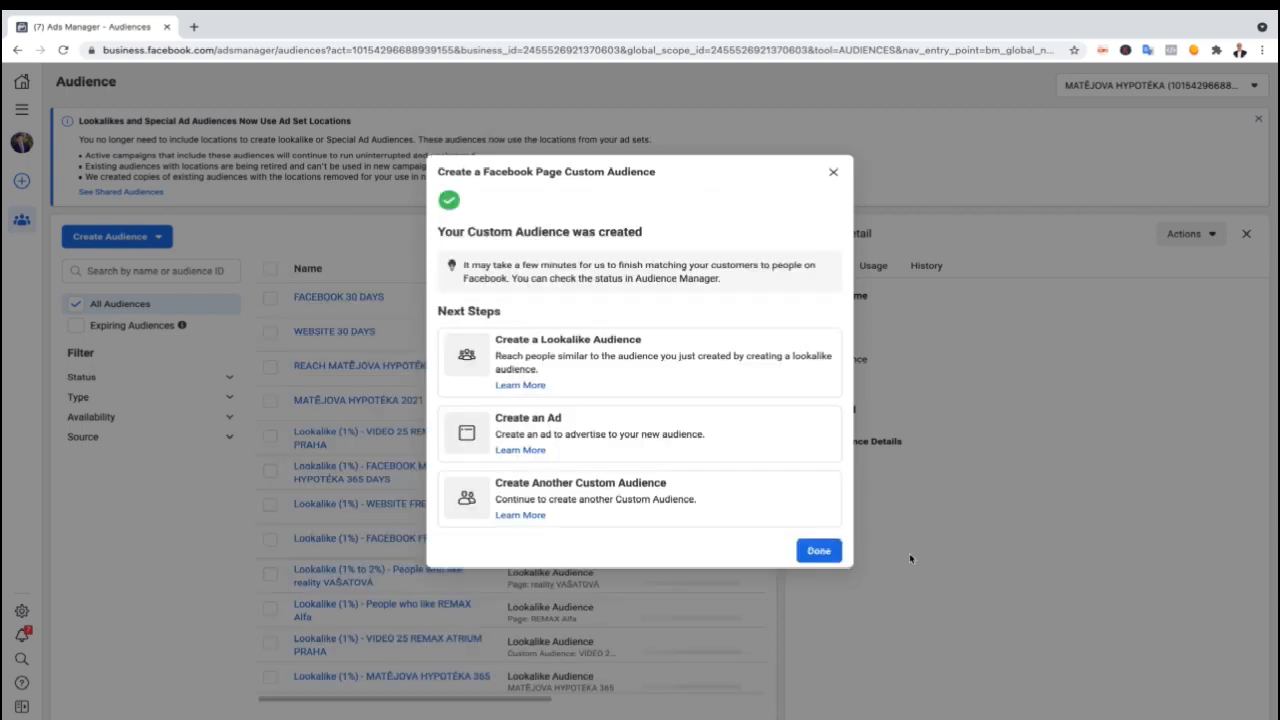
{"action": "left_click", "coordinate": [819, 551]}
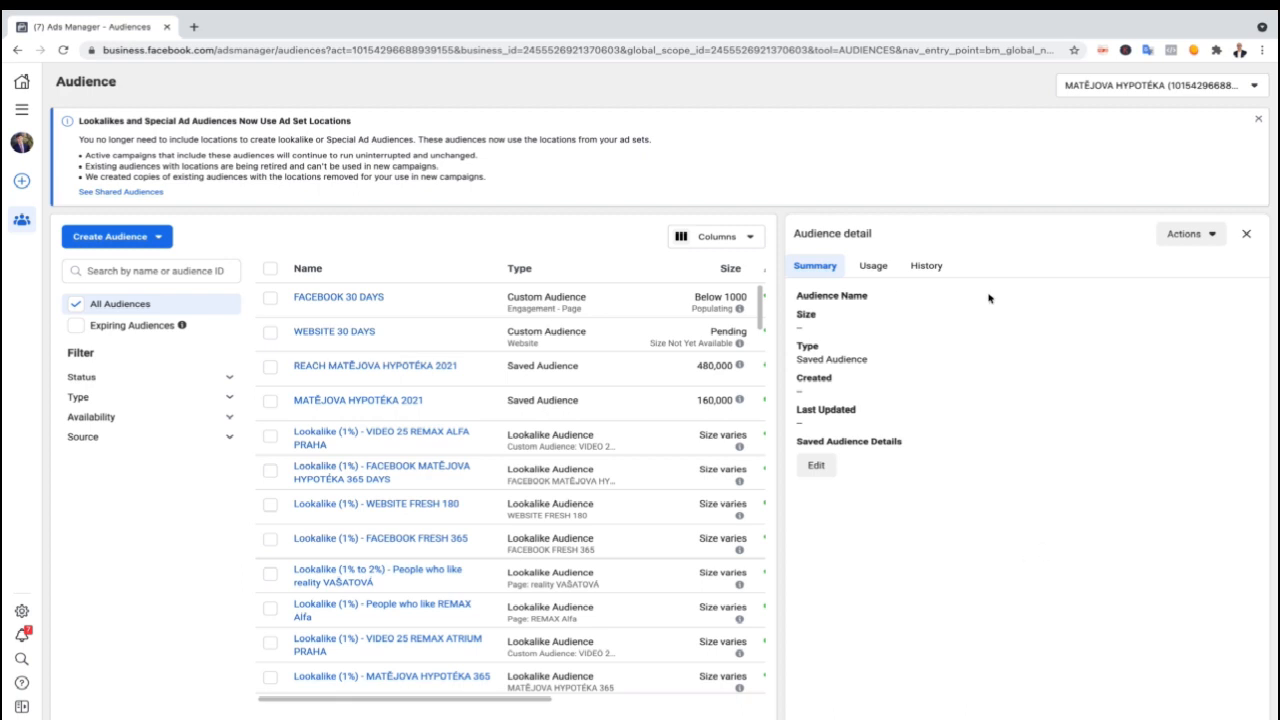
Start a new custom audience from an Instagram account, including everyone who engaged with this professional account.
{"action": "left_click", "coordinate": [140, 238]}
{"action": "left_click", "coordinate": [137, 268]}
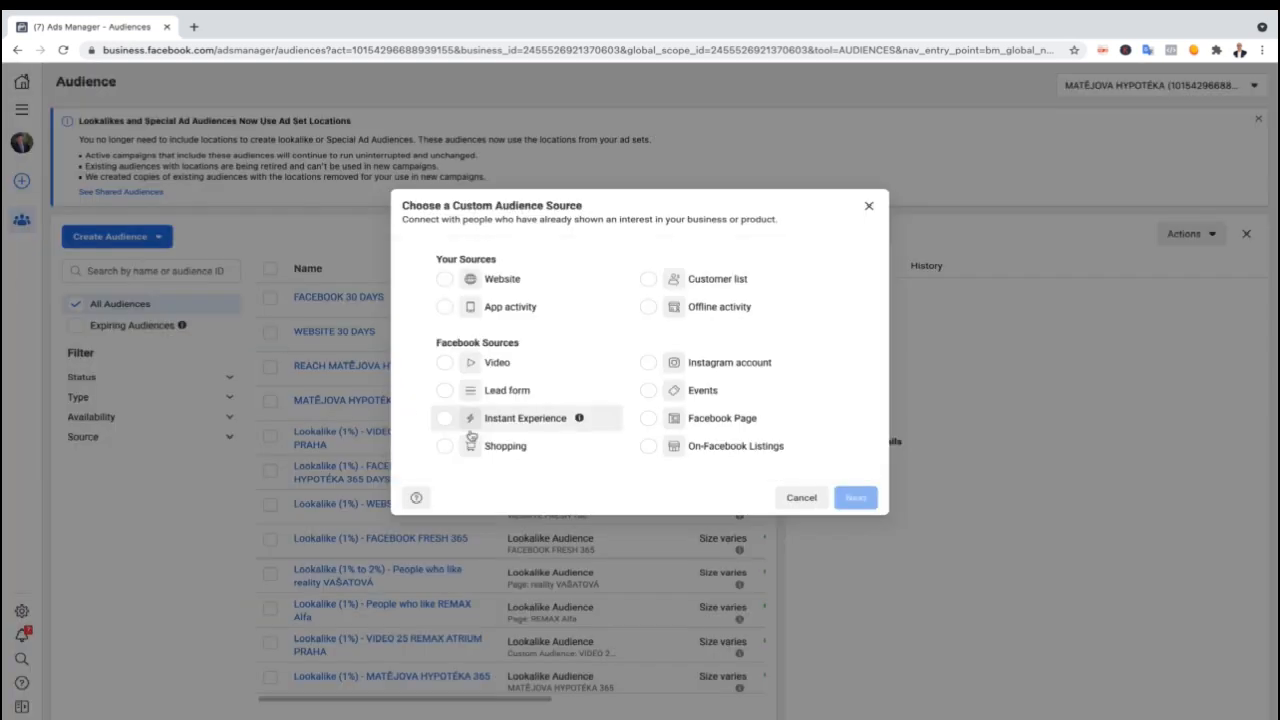
{"action": "left_click", "coordinate": [705, 363]}
{"action": "left_click", "coordinate": [852, 500]}
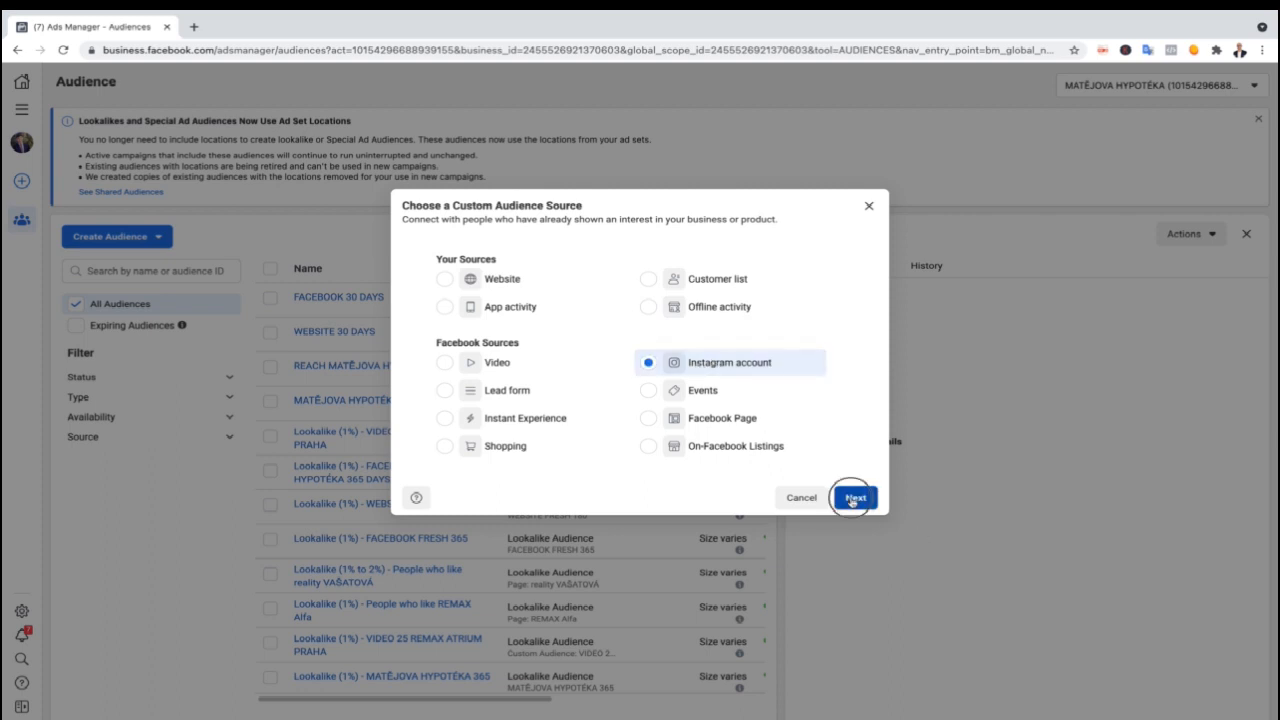
{"action": "left_click", "coordinate": [577, 286]}
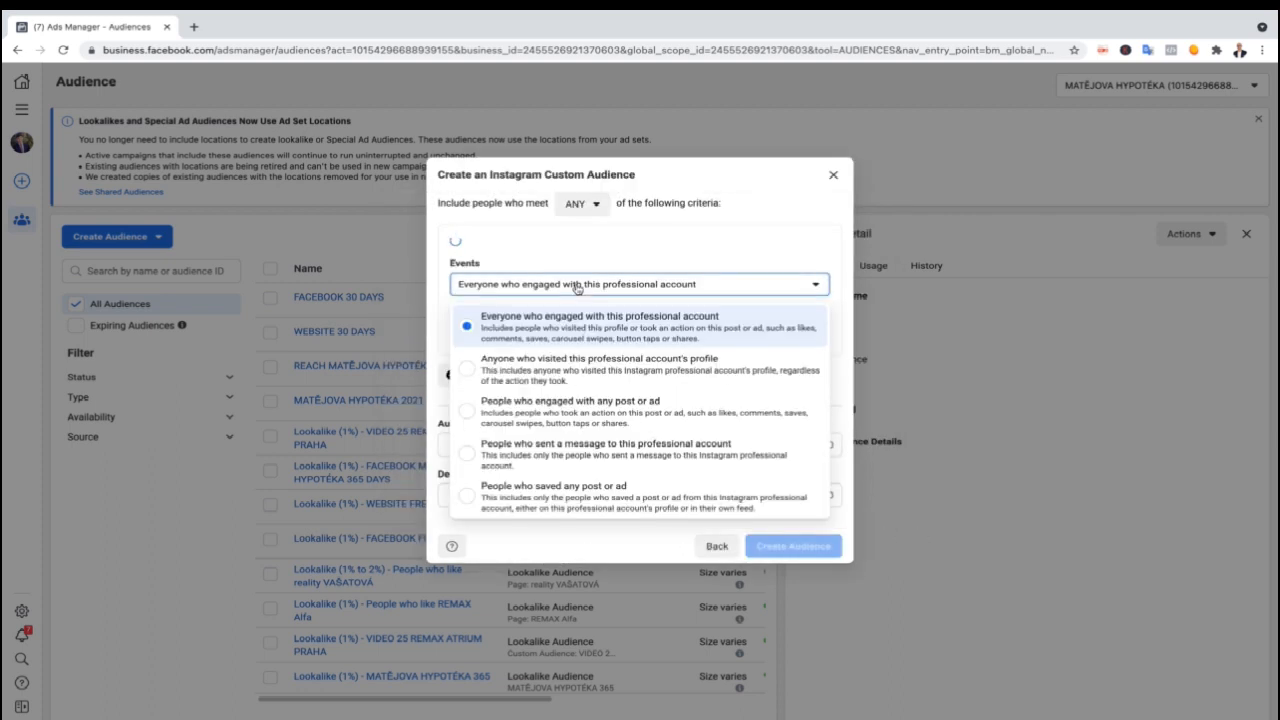
{"action": "left_click", "coordinate": [590, 318]}
Set the Instagram audience's retention to 30 days and select matejovahypoteka as its source account.
{"action": "left_click_drag", "start_coordinate": [551, 331], "coordinate": [394, 336]}
{"action": "type", "text": "30"}
{"action": "left_click", "coordinate": [576, 251]}
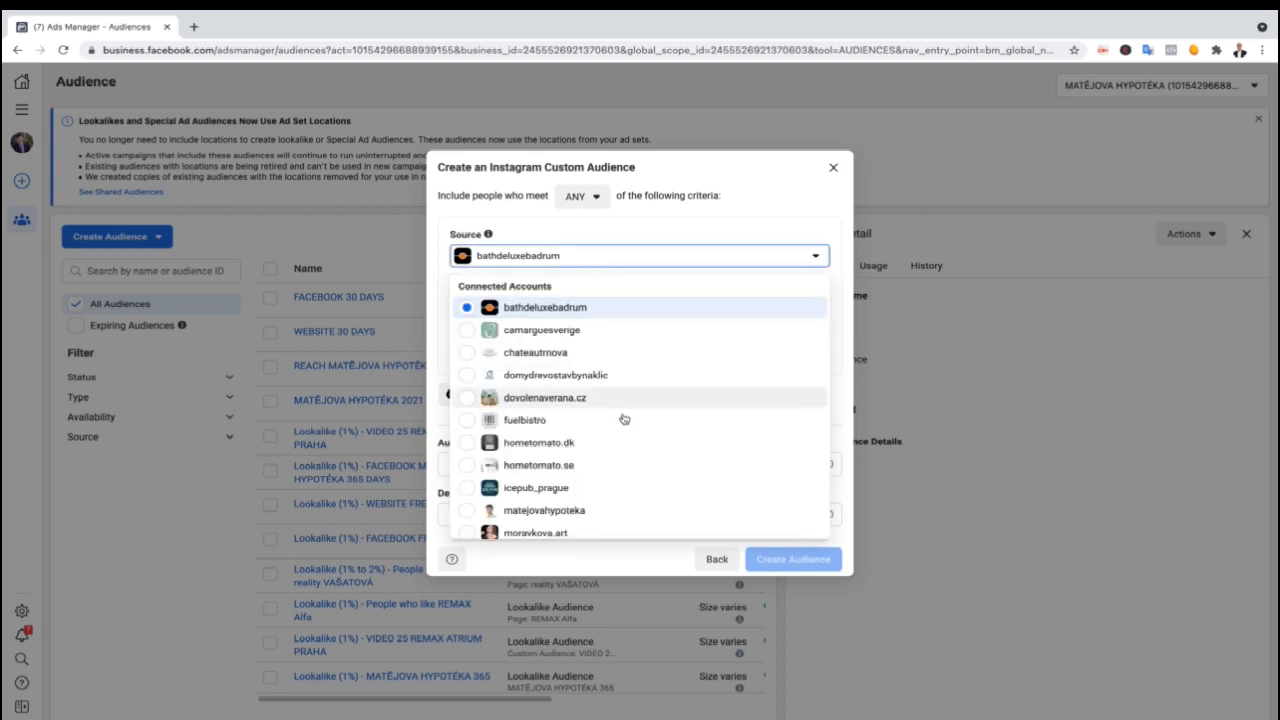
{"action": "scroll", "coordinate": [563, 450], "scroll_direction": "down", "scroll_amount": 1}
{"action": "left_click", "coordinate": [546, 457]}
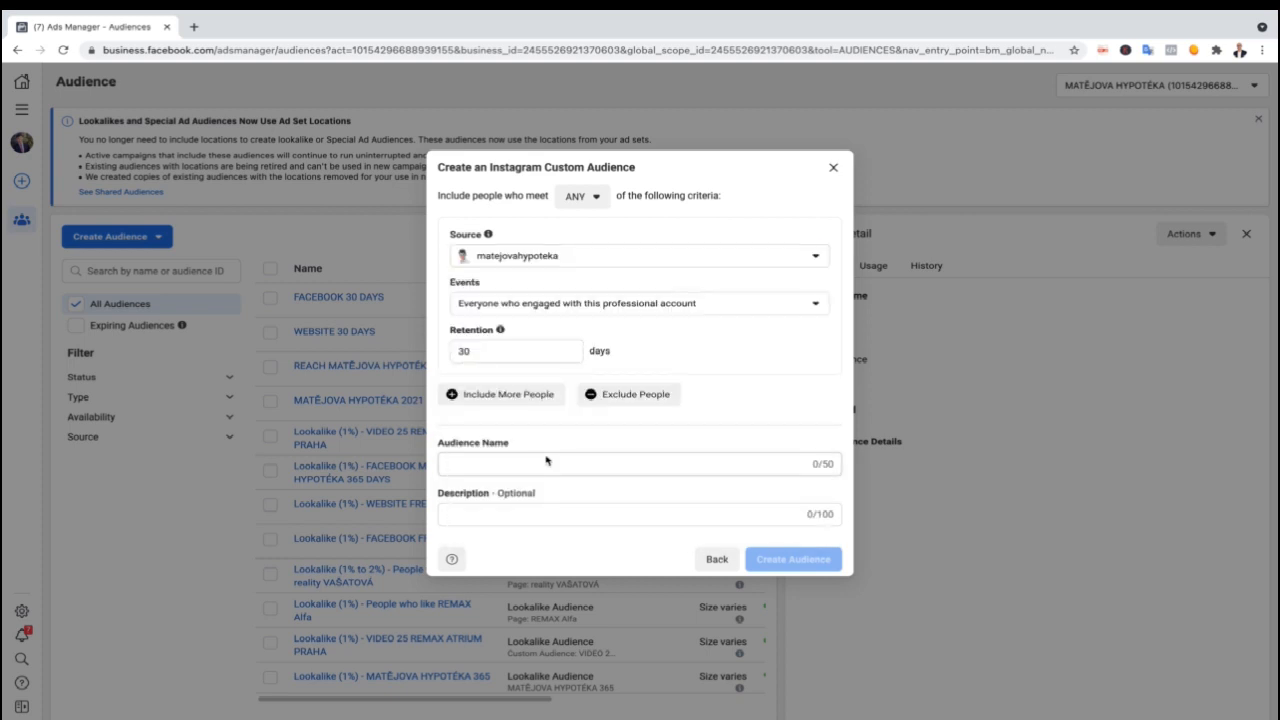
Name the Instagram audience INSTAGRAM 30 DAYS and create it.
{"action": "left_click", "coordinate": [549, 465]}
{"action": "type", "text": "INSTAGRAM 30 DAYS"}
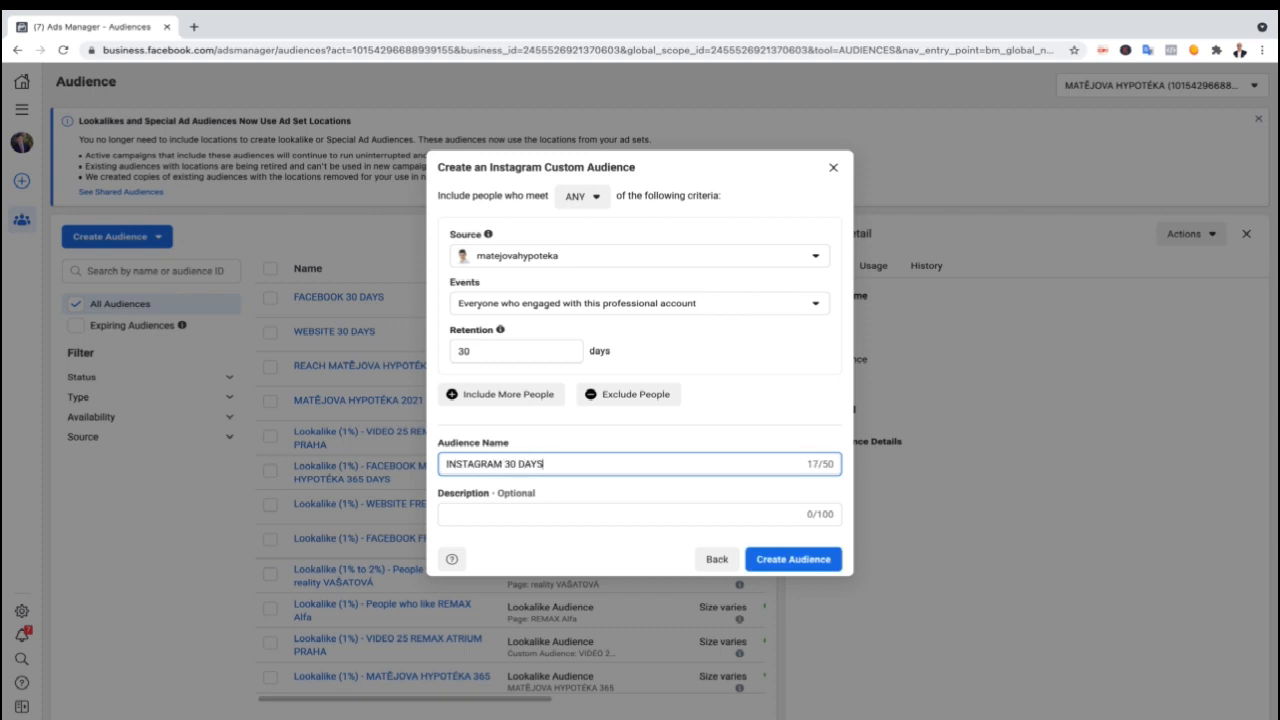
{"action": "left_click", "coordinate": [793, 559]}
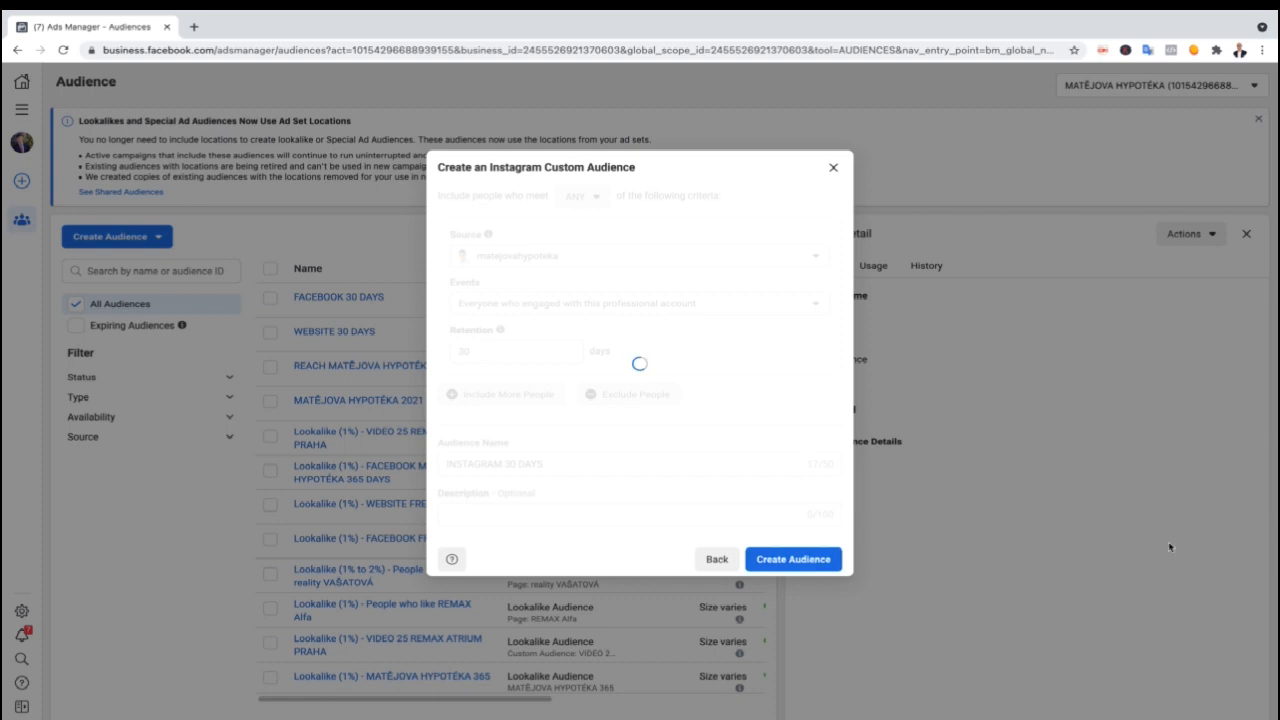
{"action": "left_click", "coordinate": [819, 550]}
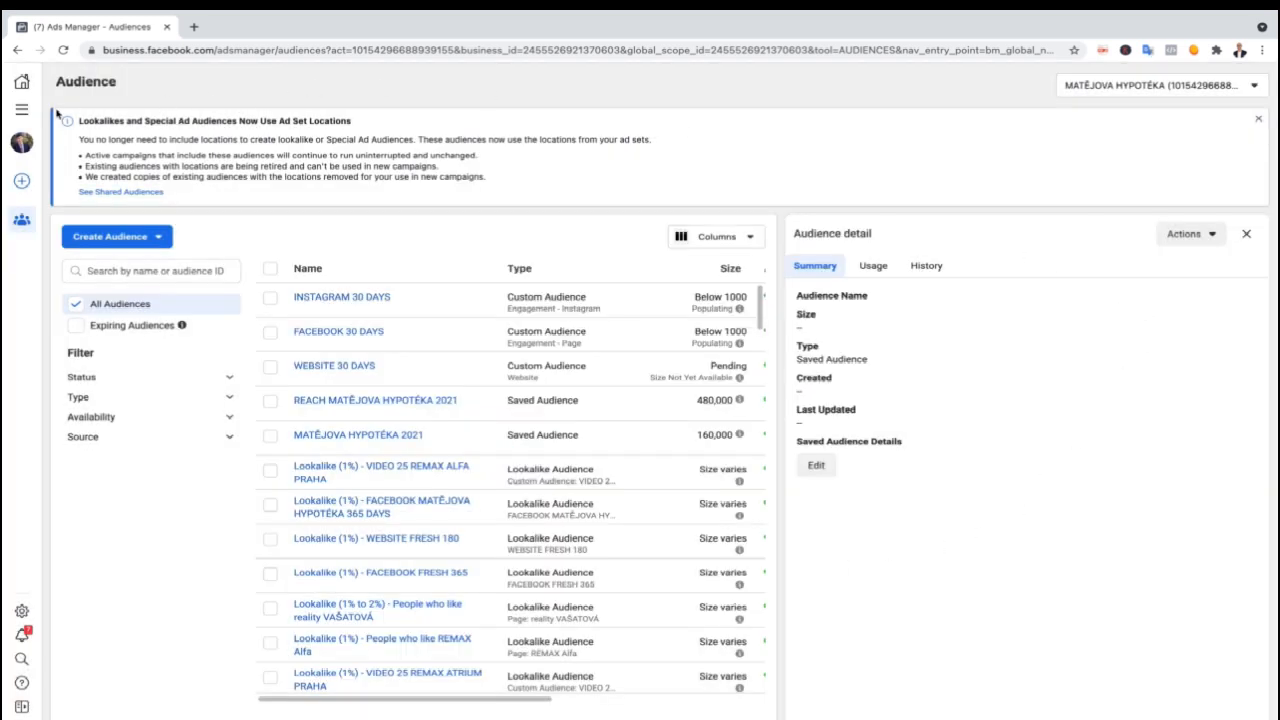
Return to the campaigns list and duplicate LEAD GENERATION PRAGUE once as a new campaign.
{"action": "left_click", "coordinate": [26, 112]}
{"action": "left_click", "coordinate": [100, 146]}
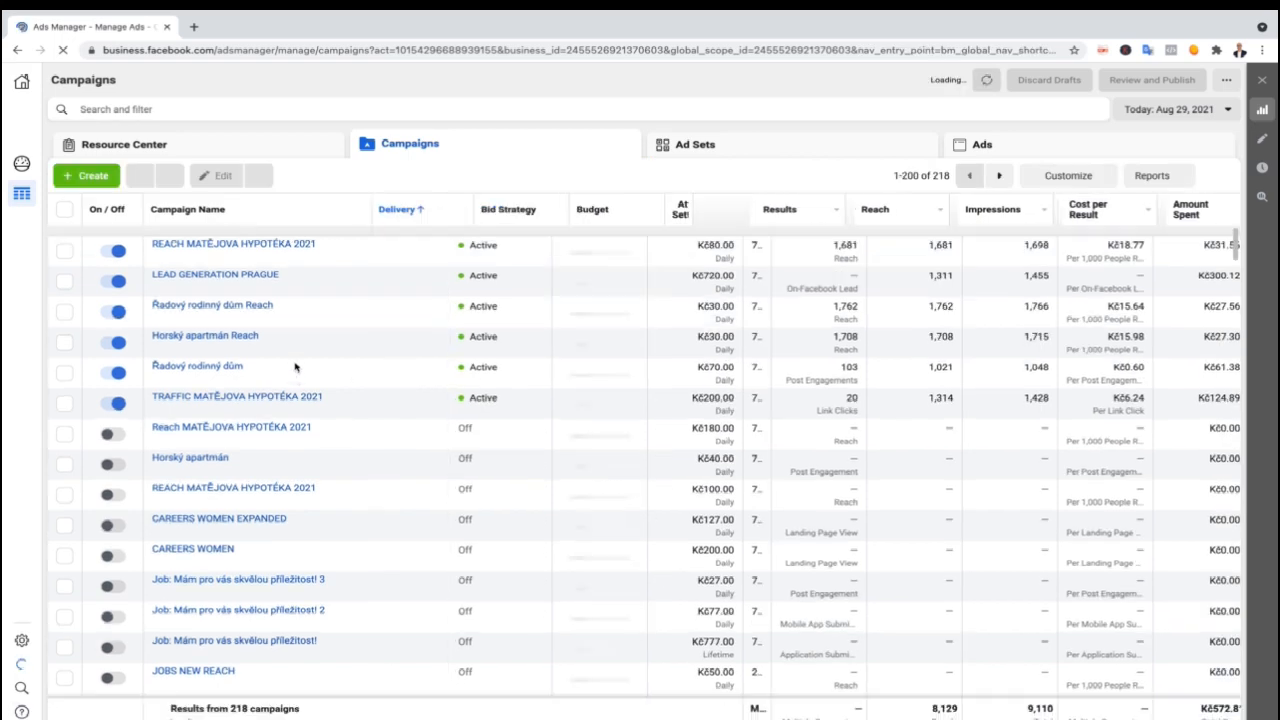
{"action": "left_click", "coordinate": [274, 286]}
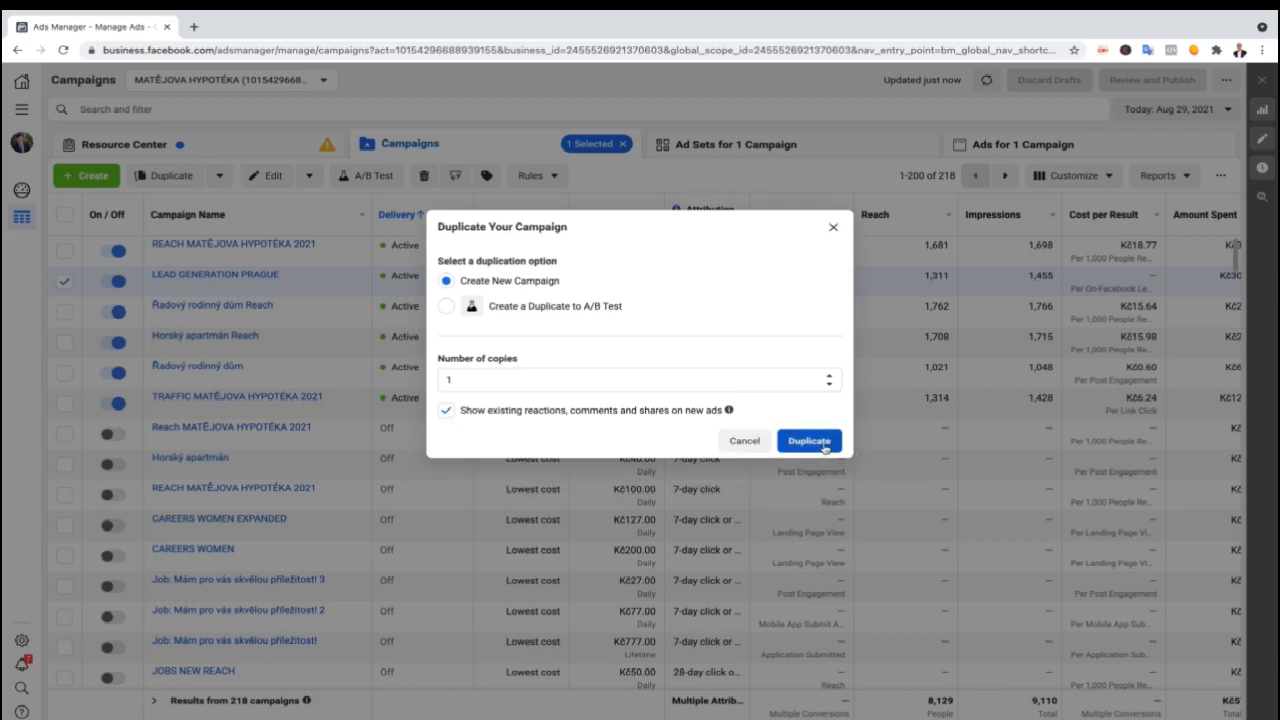
{"action": "left_click", "coordinate": [819, 447]}
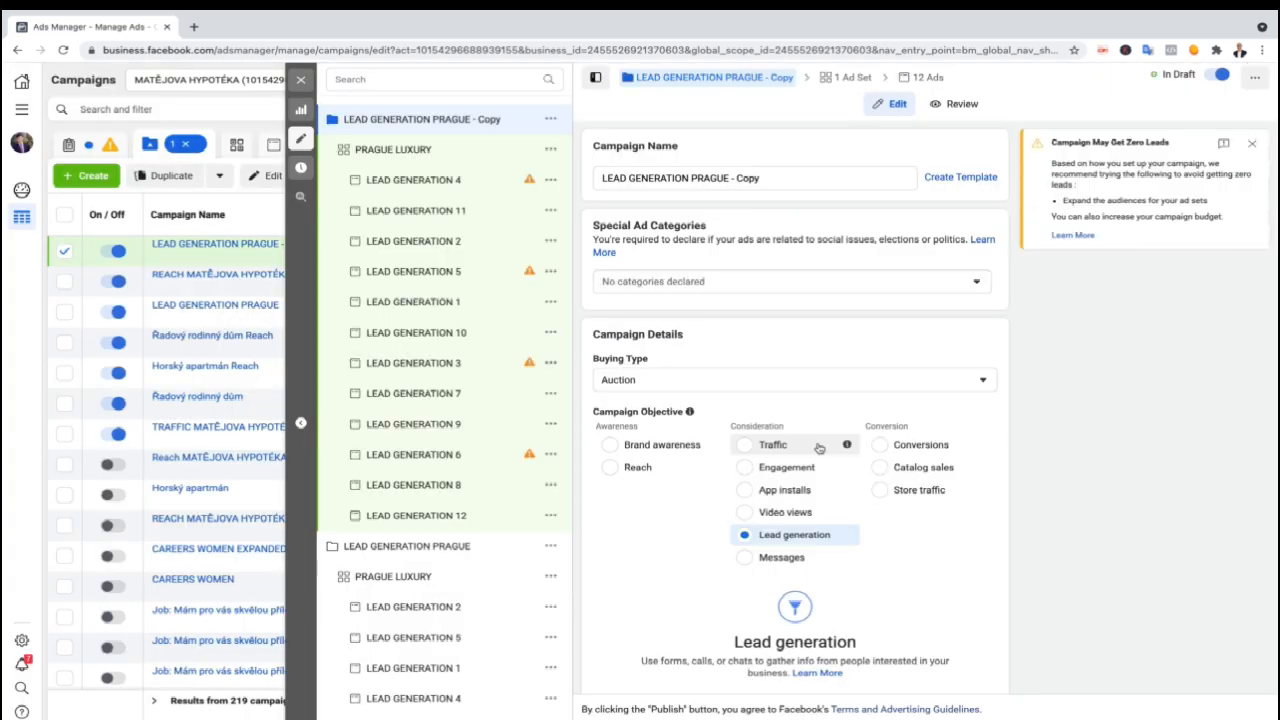
Rename the duplicated campaign LEAD GENERATION PRAGUE RETARGETING.
{"action": "left_click_drag", "start_coordinate": [777, 178], "coordinate": [730, 181]}
{"action": "key", "text": "BackSpace"}
{"action": "type", "text": "RETARGETING"}
Set the retargeting campaign's daily budget to Kč200.00 under Campaign Budget Optimization.
{"action": "scroll", "coordinate": [1088, 523], "scroll_direction": "down", "scroll_amount": 5}
{"action": "left_click", "coordinate": [988, 468]}
{"action": "left_click", "coordinate": [820, 563]}
{"action": "key", "text": "BackSpace"}
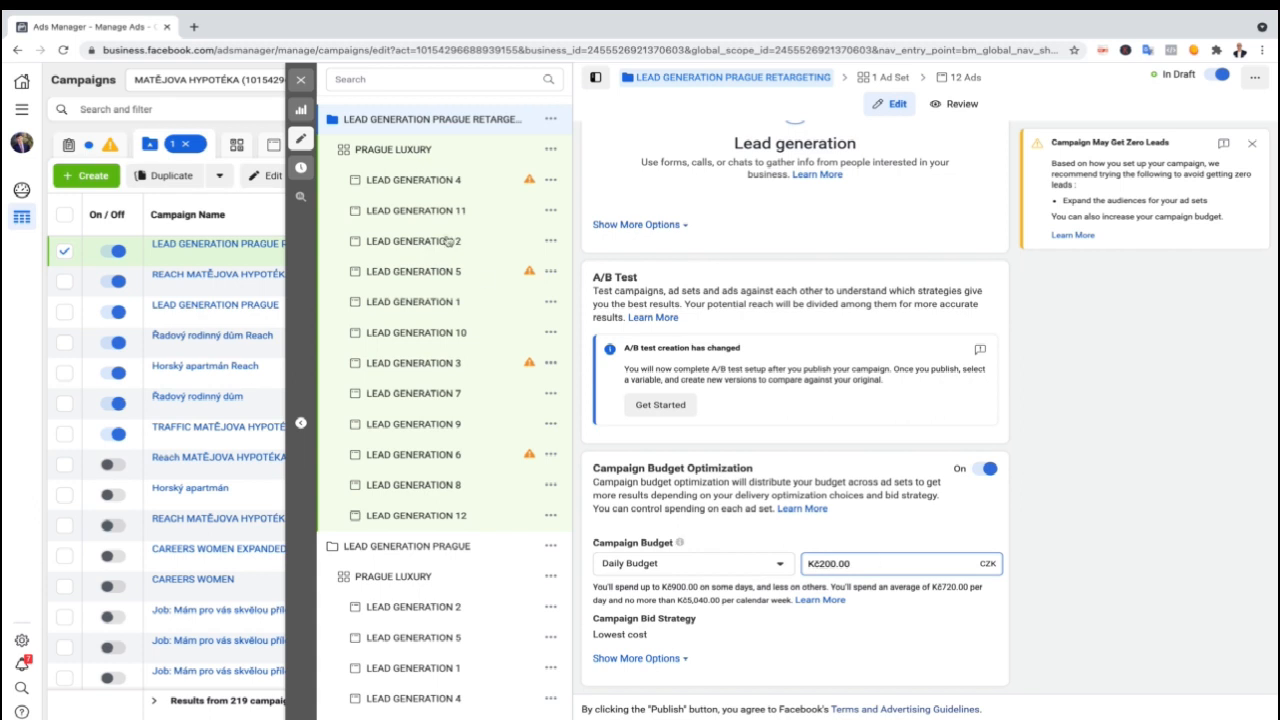
Rename the retargeting campaign's PRAGUE LUXURY ad set as RETARGETING FACEBOOK INSTAGRAM WEBSITE.
{"action": "left_click", "coordinate": [400, 149]}
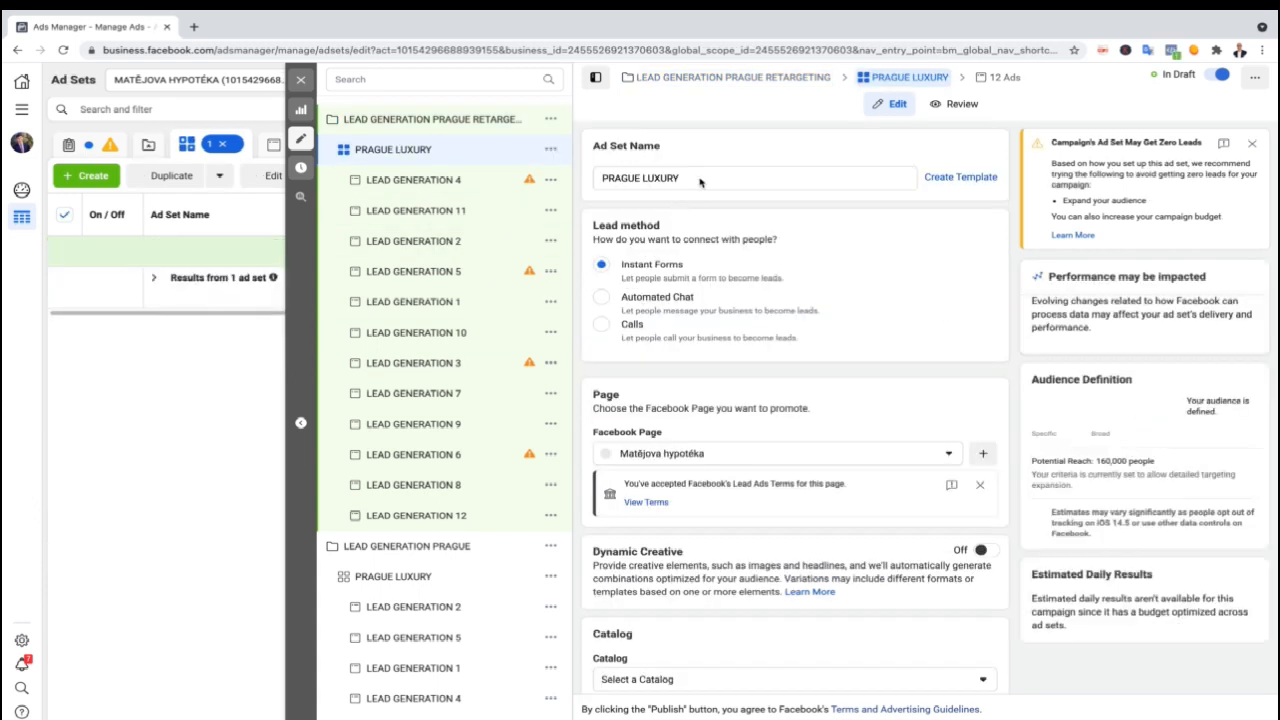
{"action": "triple_click", "coordinate": [694, 178]}
{"action": "type", "text": "RETARGETING FACEBOOK INSTAGRAM WEBSITE"}
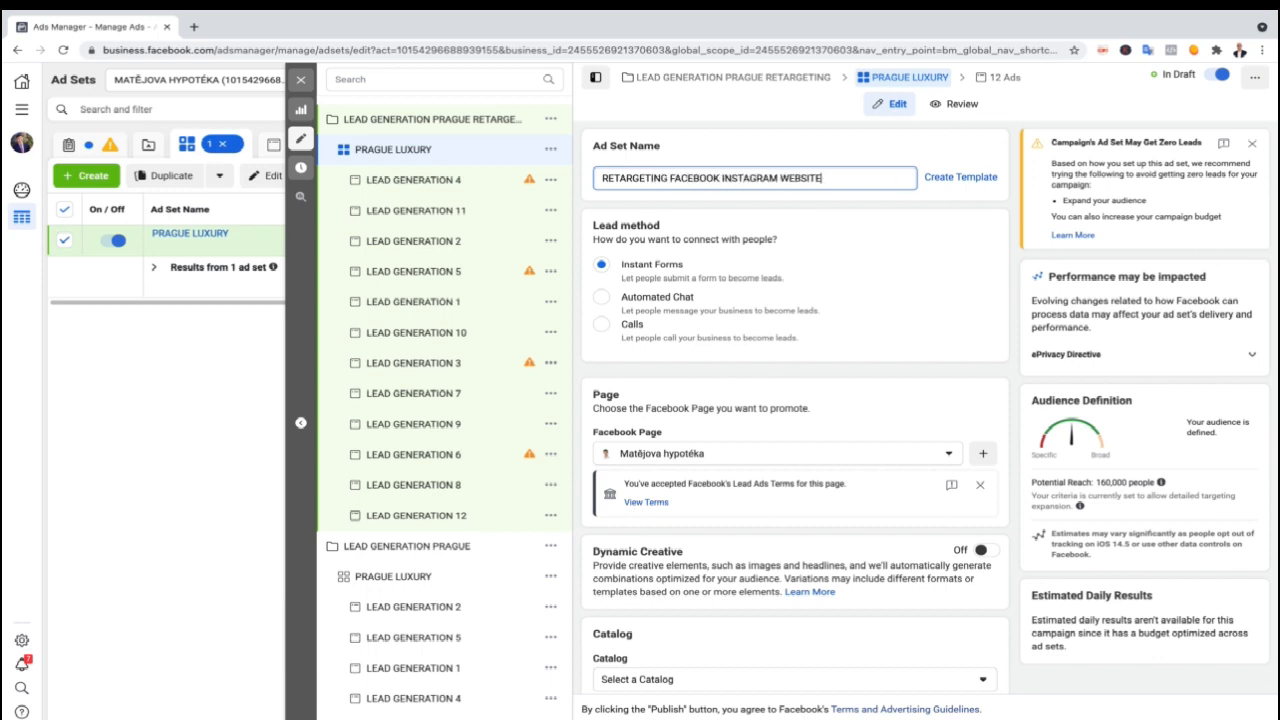
Replace the ad set's saved audience with a new audience using the custom audiences INSTAGRAM 30 DAYS, FACEBOOK 30 DAYS and WEBSITE 30 DAYS.
{"action": "scroll", "coordinate": [905, 251], "scroll_direction": "down", "scroll_amount": 4}
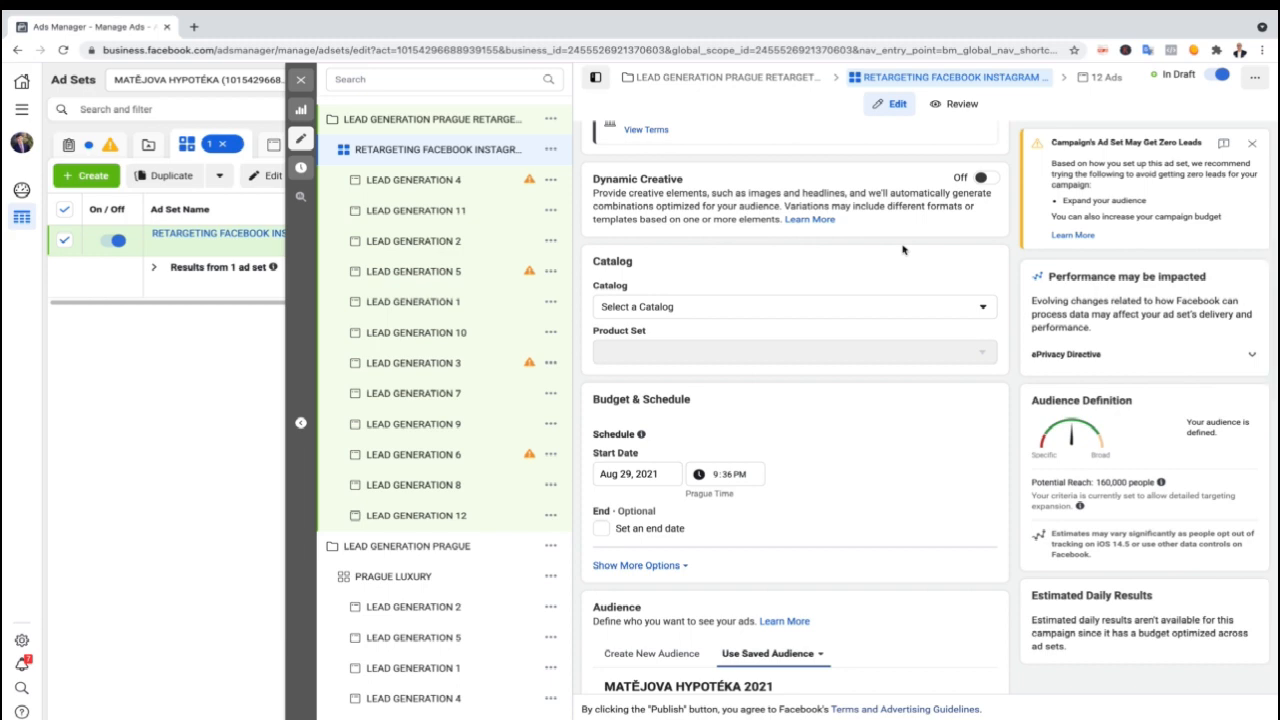
{"action": "scroll", "coordinate": [914, 419], "scroll_direction": "down", "scroll_amount": 4}
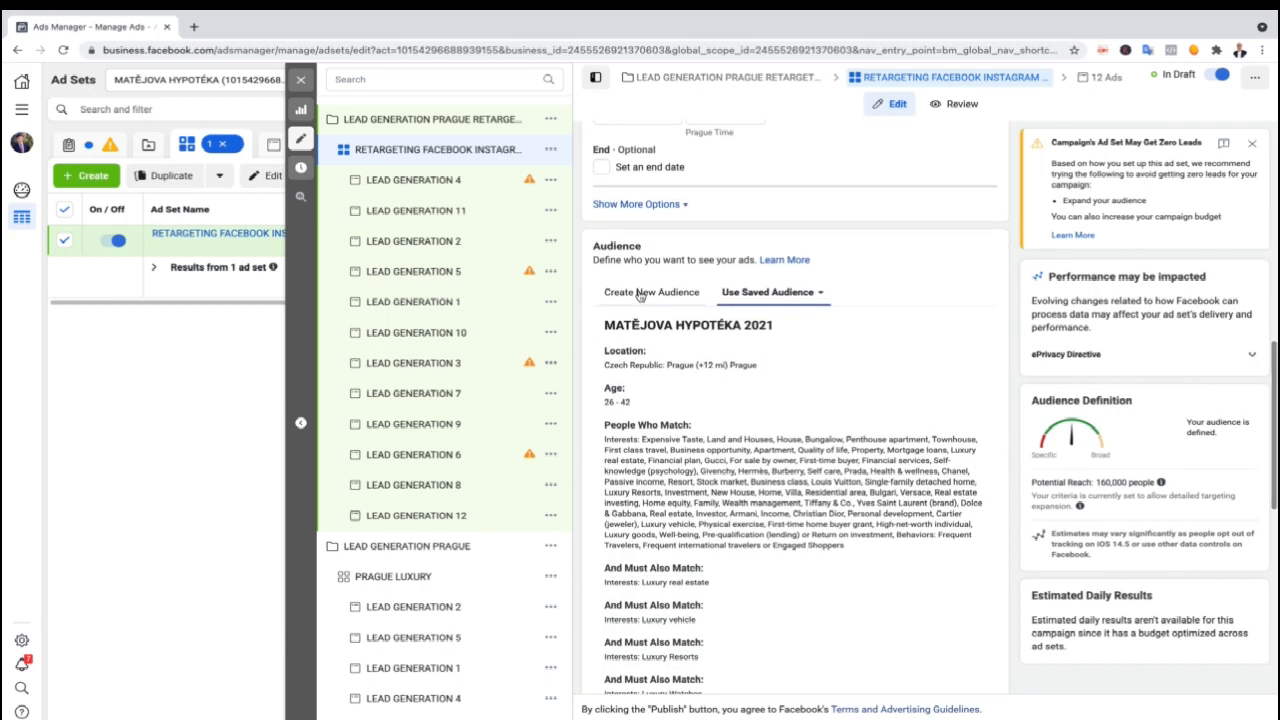
{"action": "left_click", "coordinate": [640, 293]}
{"action": "left_click", "coordinate": [650, 347]}
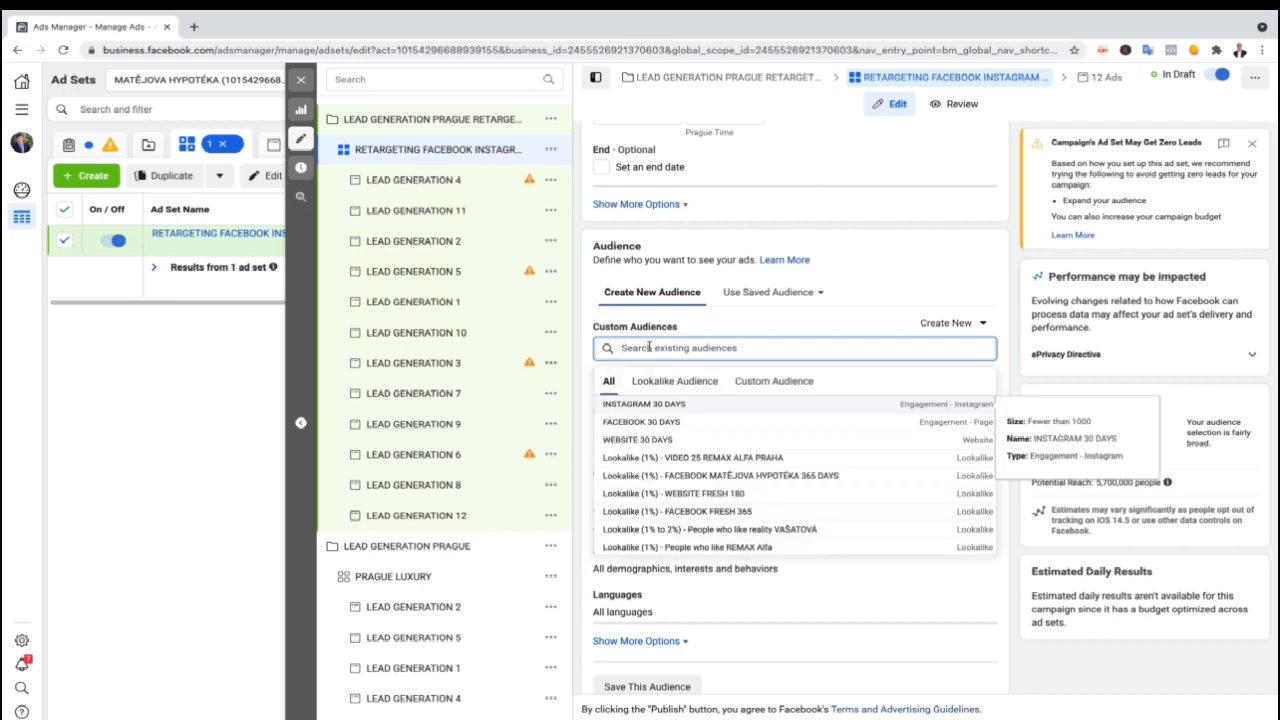
{"action": "left_click", "coordinate": [656, 404]}
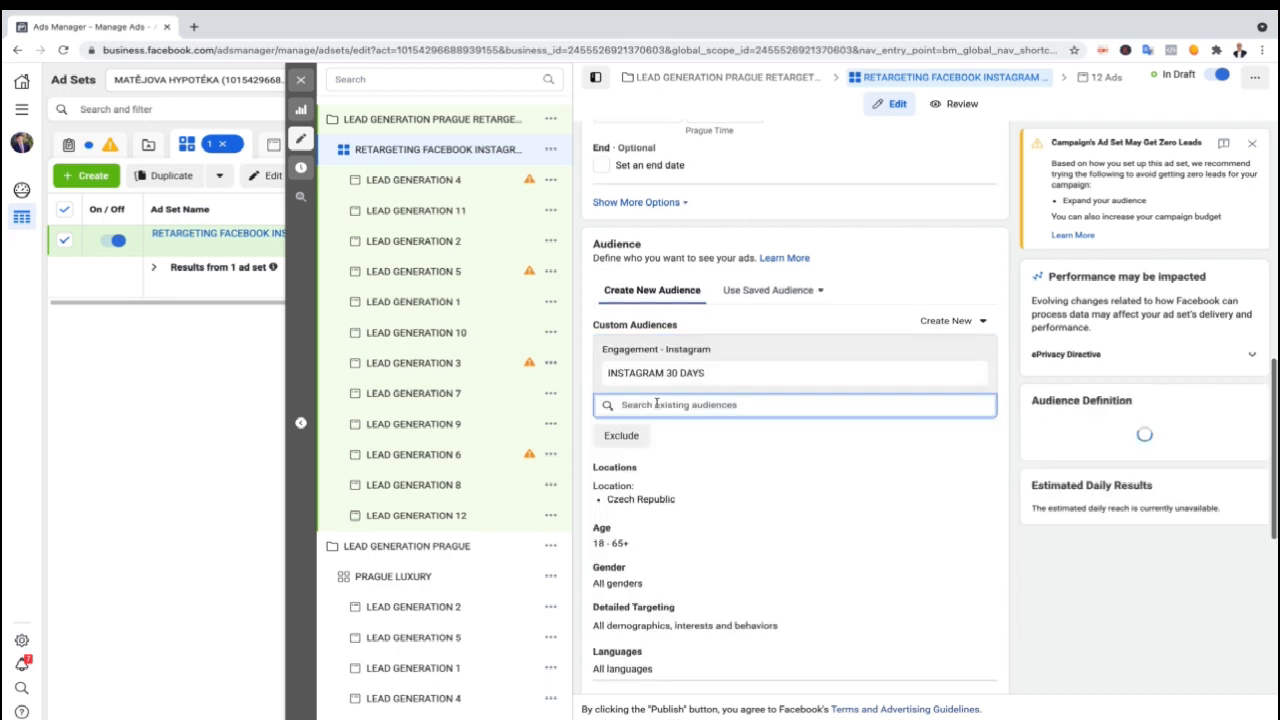
{"action": "left_click", "coordinate": [672, 463]}
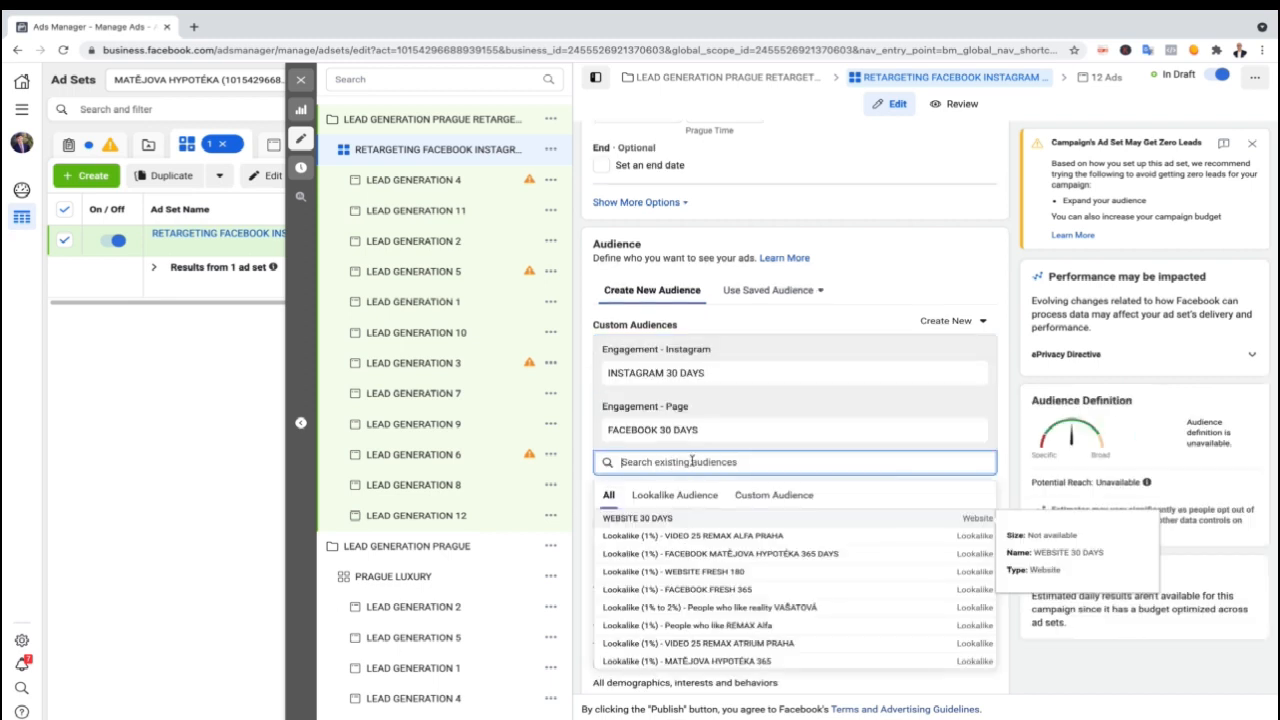
{"action": "left_click", "coordinate": [680, 521]}
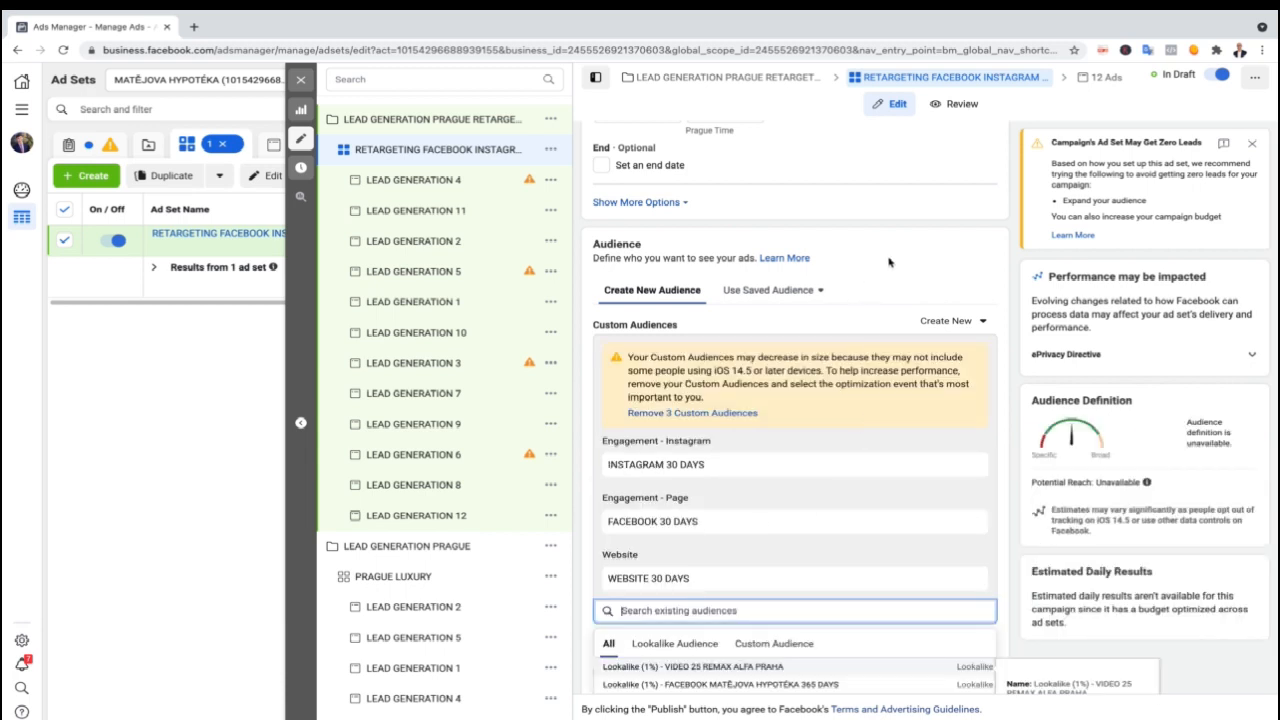
{"action": "scroll", "coordinate": [888, 262], "scroll_direction": "down", "scroll_amount": 5}
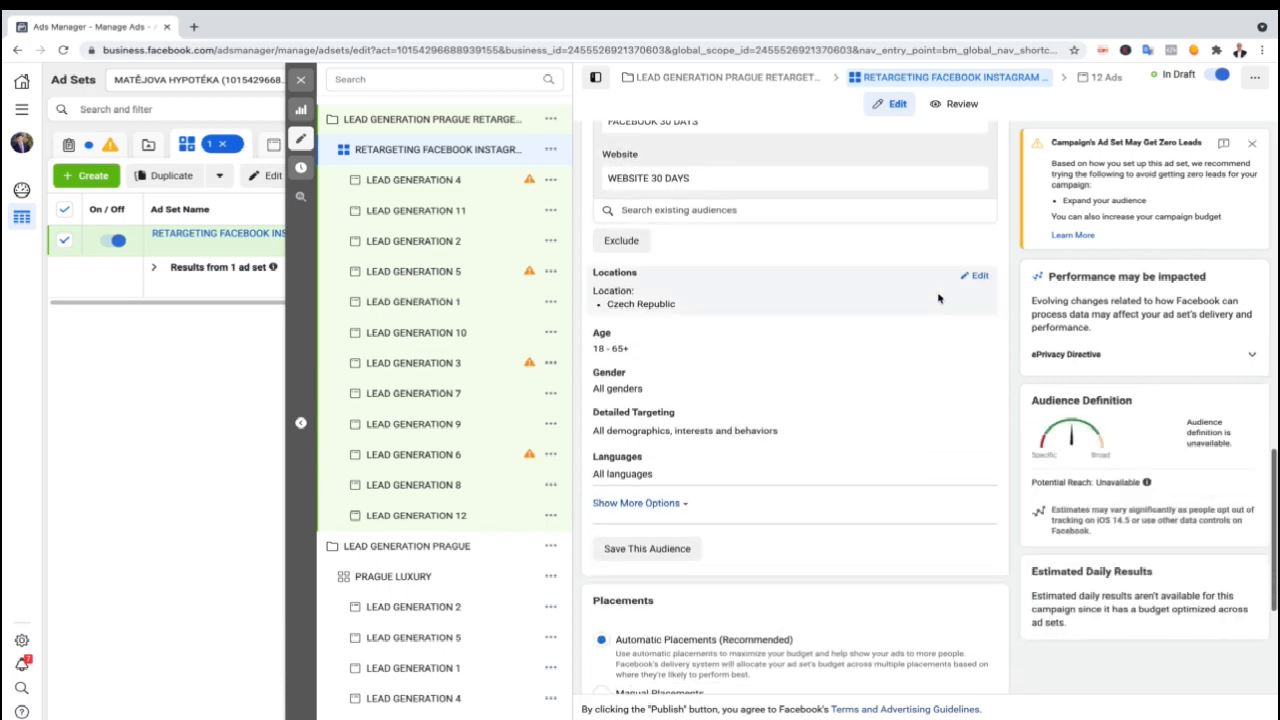
Review the retargeting ad LEAD GENERATION 11, including its texts, headlines, instant form, tracking settings and every page of the form preview.
{"action": "left_click", "coordinate": [481, 213]}
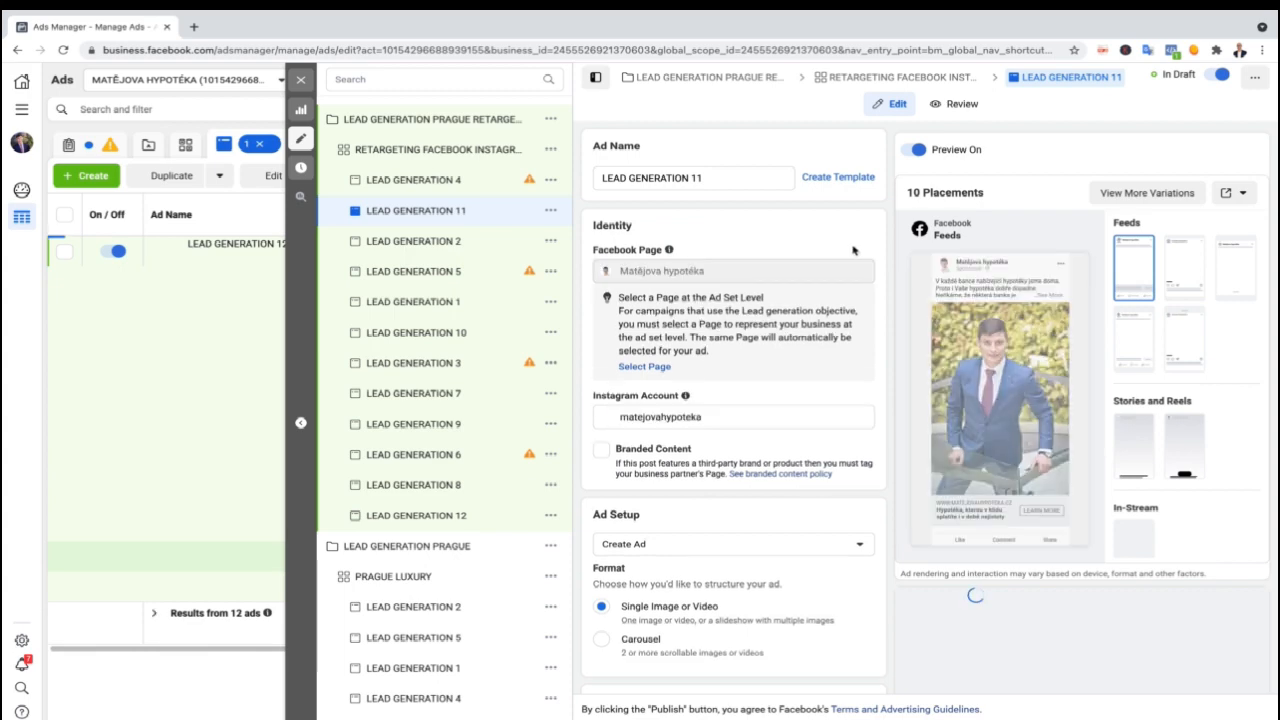
{"action": "scroll", "coordinate": [853, 250], "scroll_direction": "down", "scroll_amount": 1}
{"action": "scroll", "coordinate": [853, 250], "scroll_direction": "down", "scroll_amount": 1}
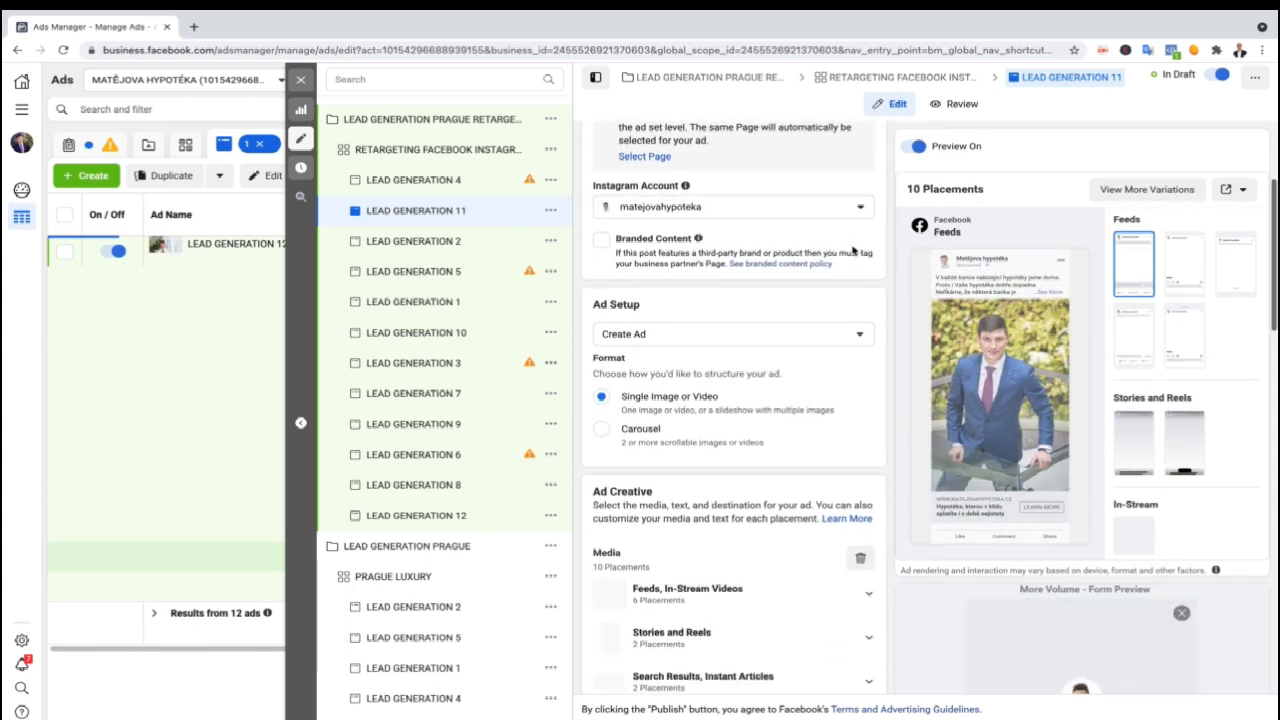
{"action": "scroll", "coordinate": [853, 250], "scroll_direction": "down", "scroll_amount": 3}
{"action": "scroll", "coordinate": [853, 250], "scroll_direction": "down", "scroll_amount": 1}
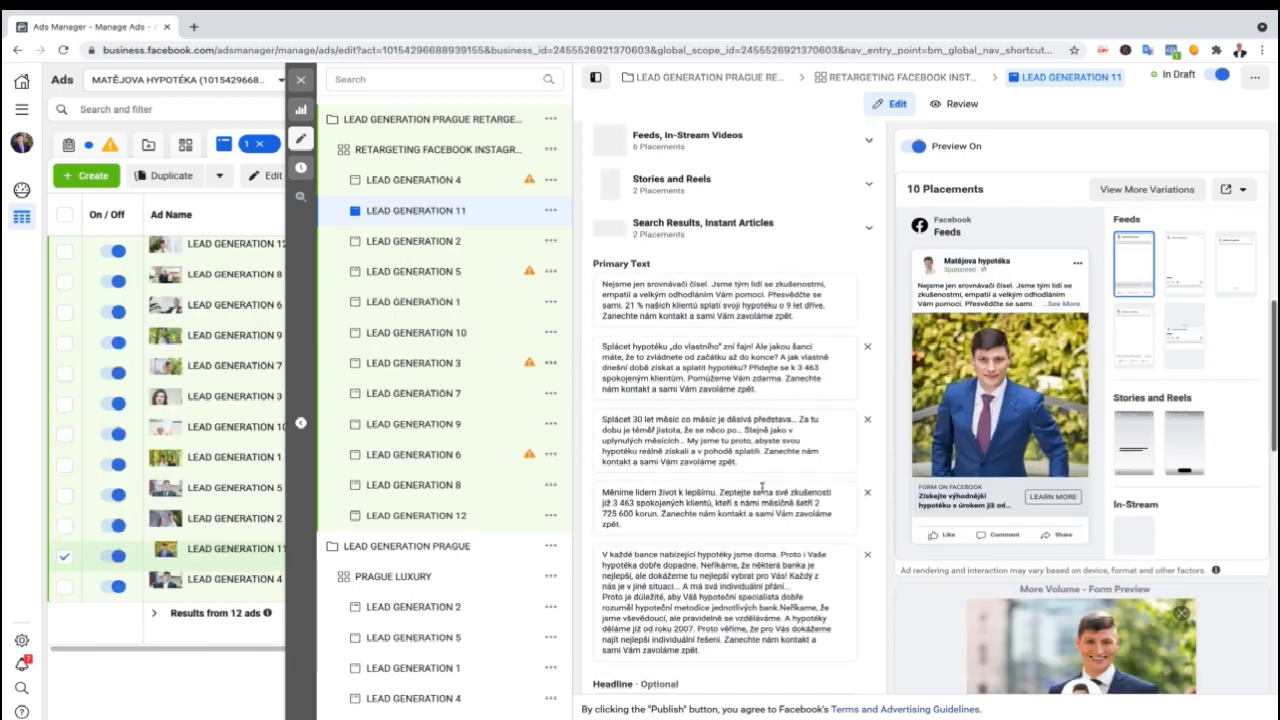
{"action": "scroll", "coordinate": [762, 487], "scroll_direction": "down", "scroll_amount": 5}
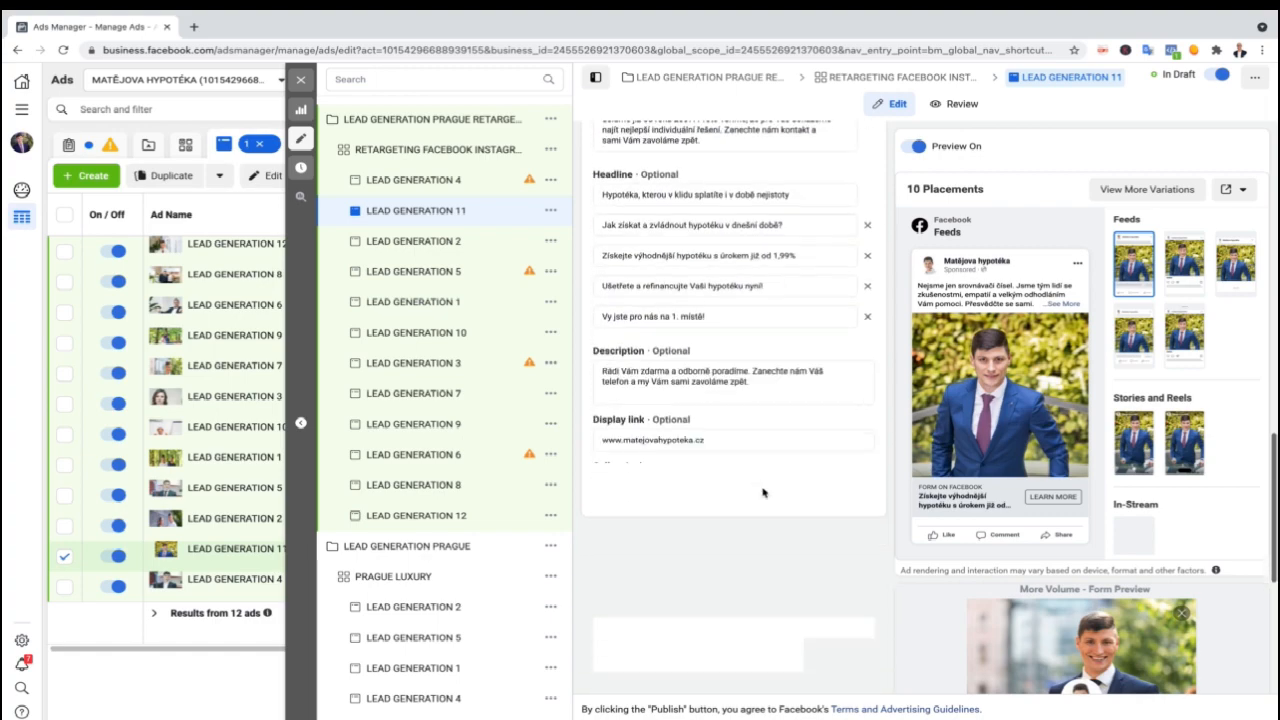
{"action": "scroll", "coordinate": [1130, 545], "scroll_direction": "down", "scroll_amount": 4}
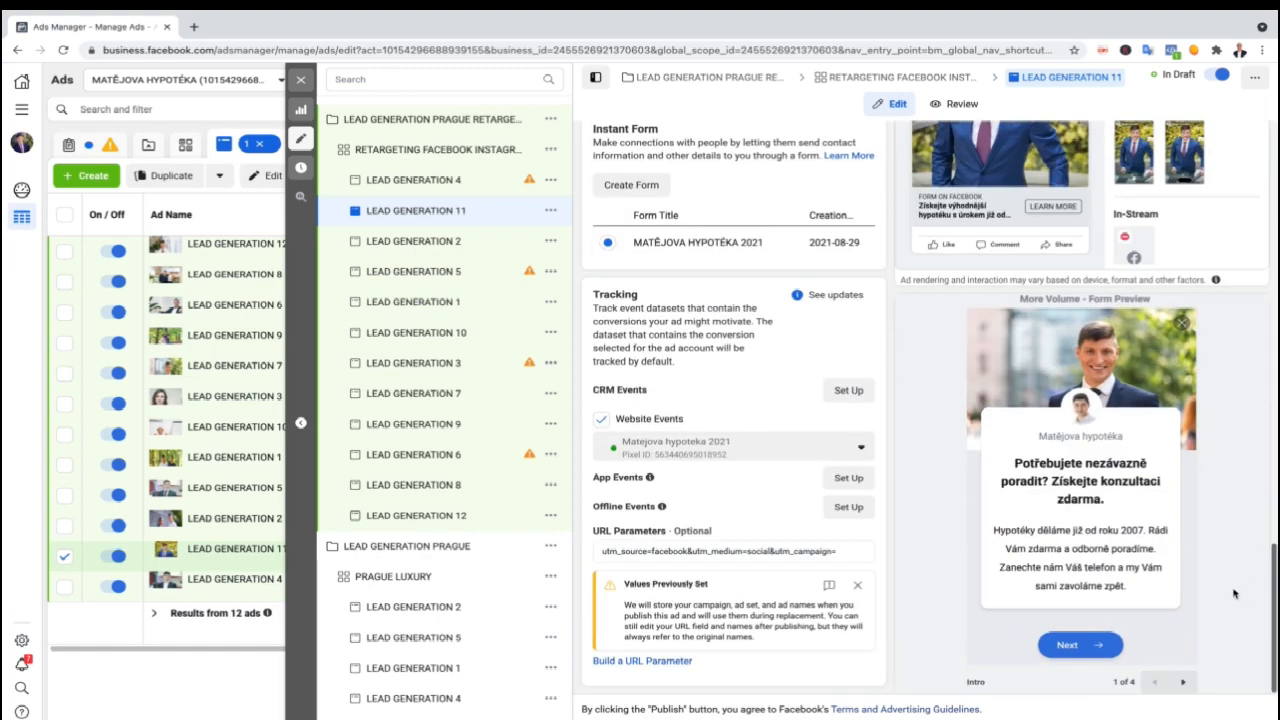
{"action": "left_click", "coordinate": [1184, 686]}
{"action": "left_click", "coordinate": [1184, 686]}
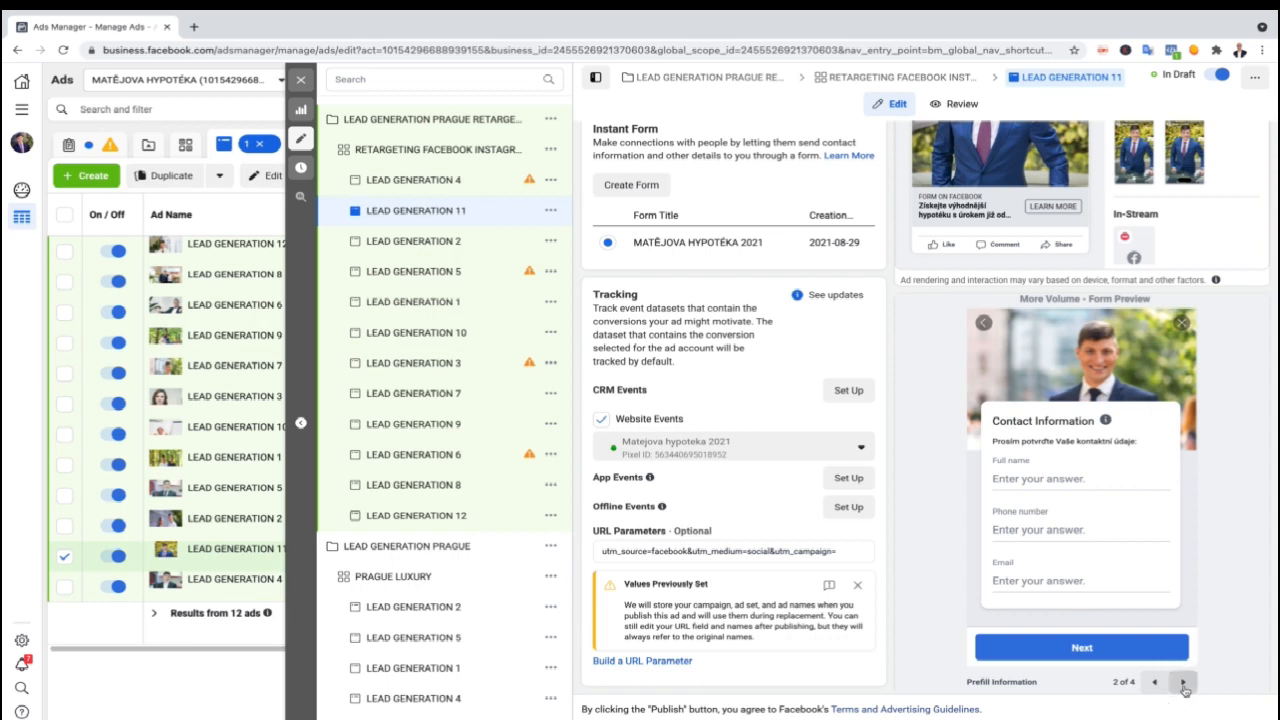
{"action": "left_click", "coordinate": [1184, 686]}
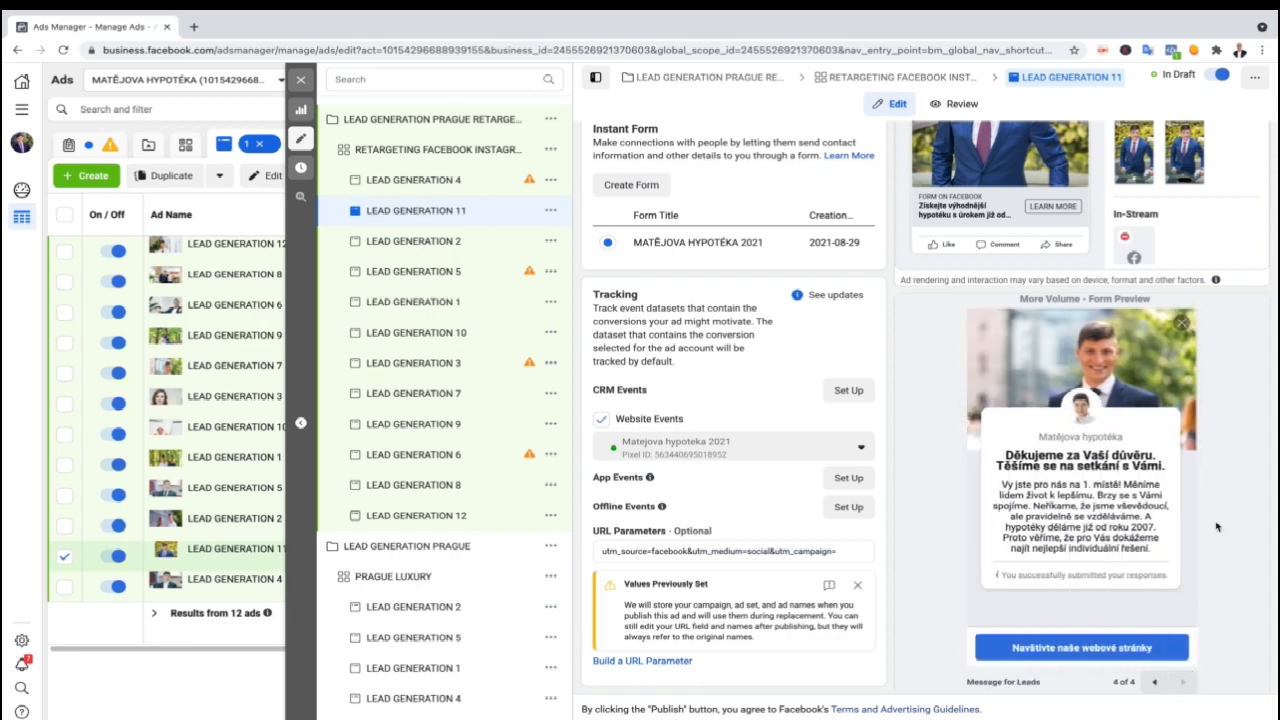
Check the creatives and instant form of the retargeting ads LEAD GENERATION 2 and LEAD GENERATION 5.
{"action": "left_click", "coordinate": [453, 250]}
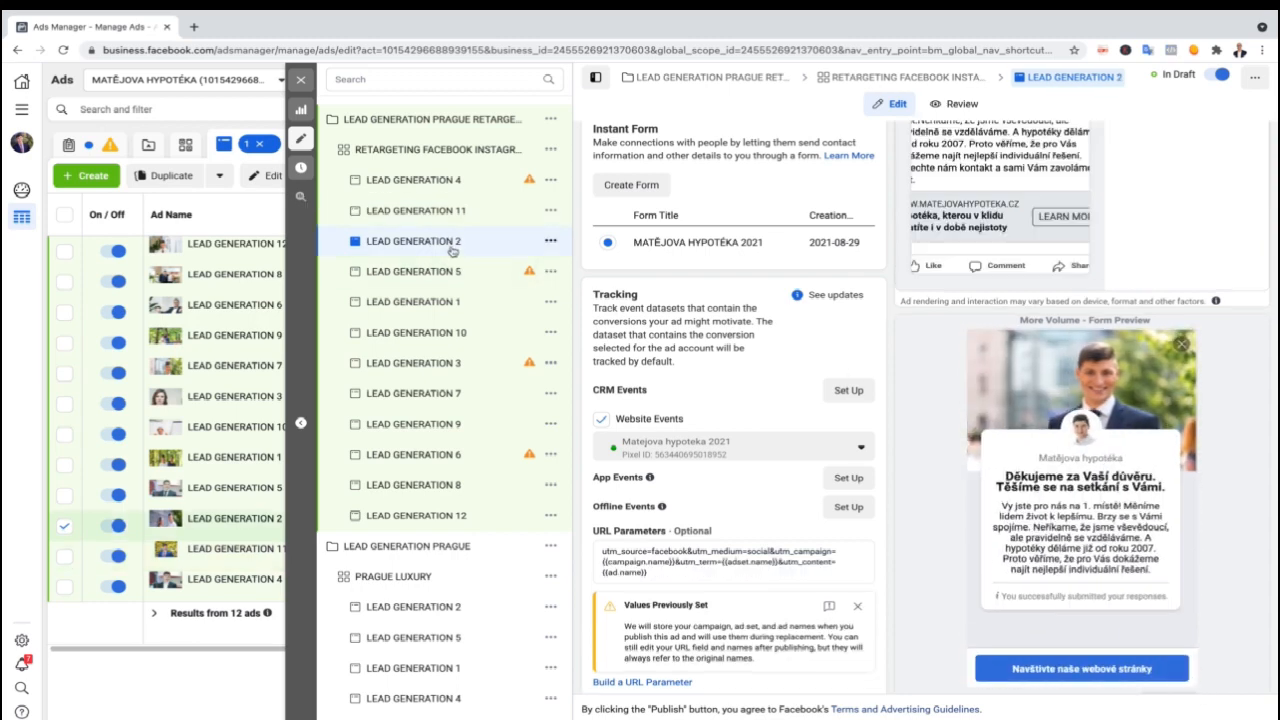
{"action": "scroll", "coordinate": [607, 275], "scroll_direction": "up", "scroll_amount": 2}
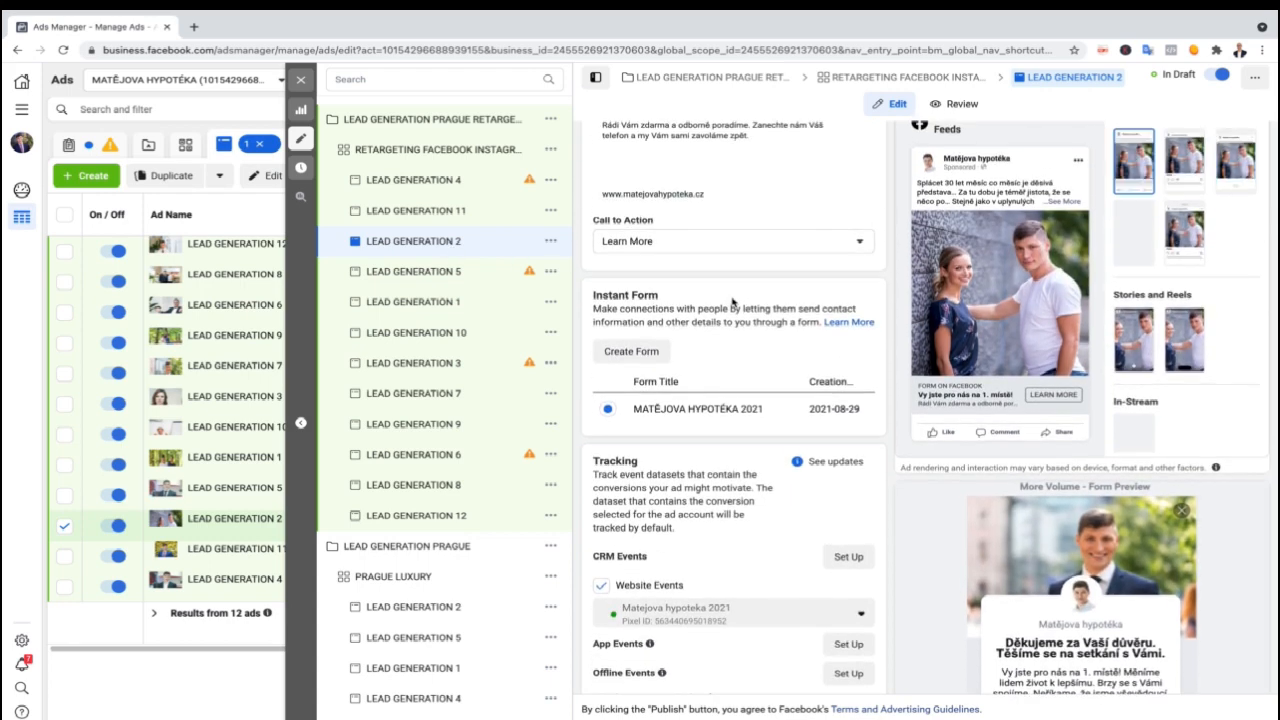
{"action": "left_click", "coordinate": [433, 274]}
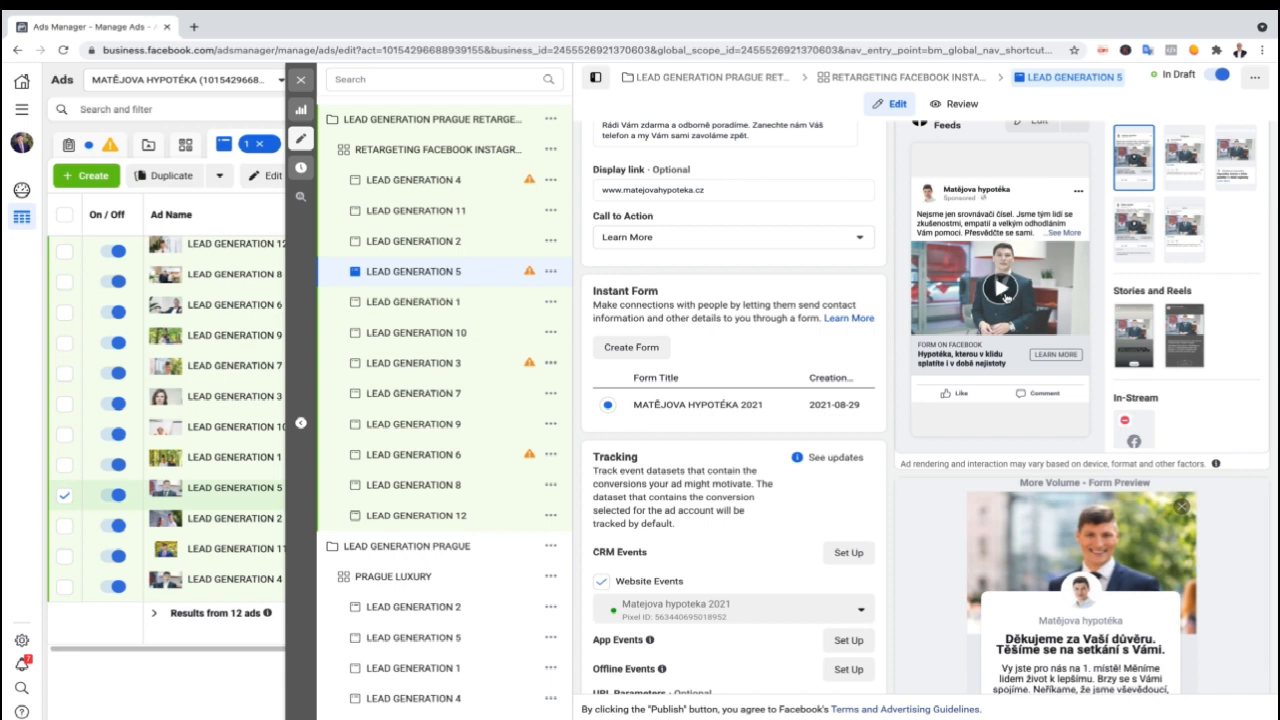
Publish the retargeting ad LEAD GENERATION 1 together with its campaign and ad set.
{"action": "left_click", "coordinate": [463, 311]}
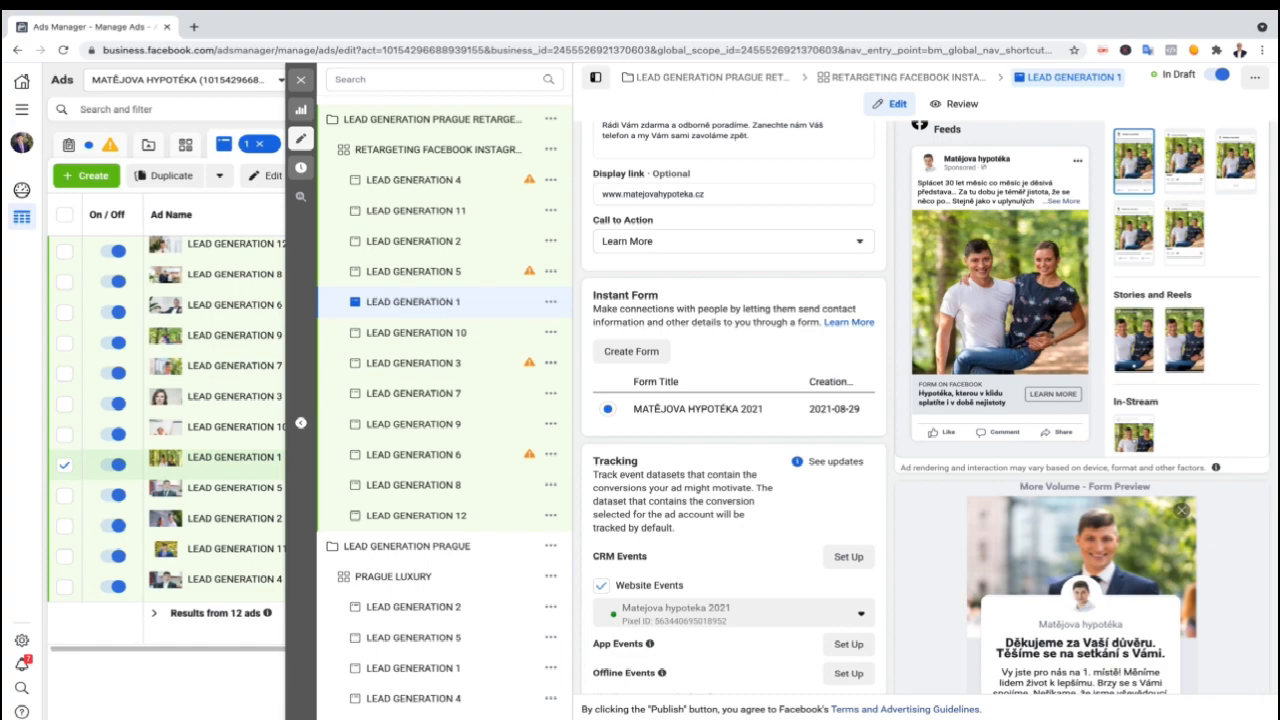
{"action": "left_click", "coordinate": [1222, 717]}
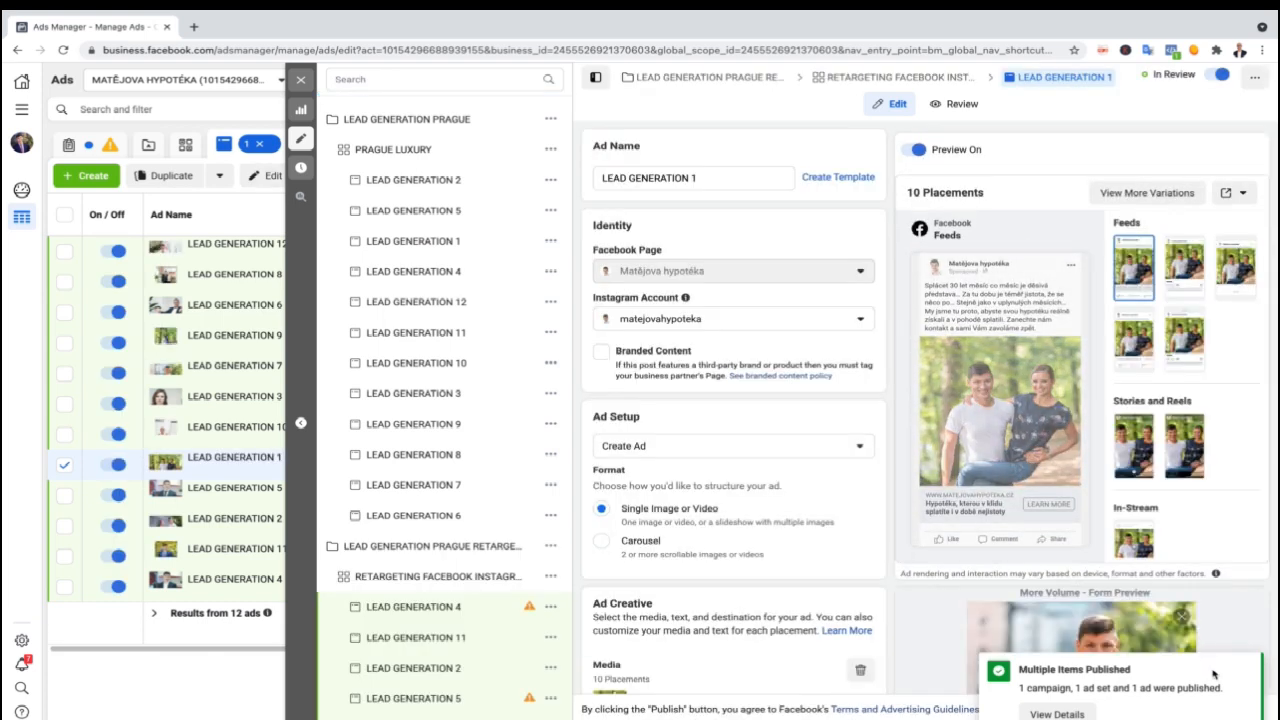
{"action": "left_click", "coordinate": [1244, 670]}
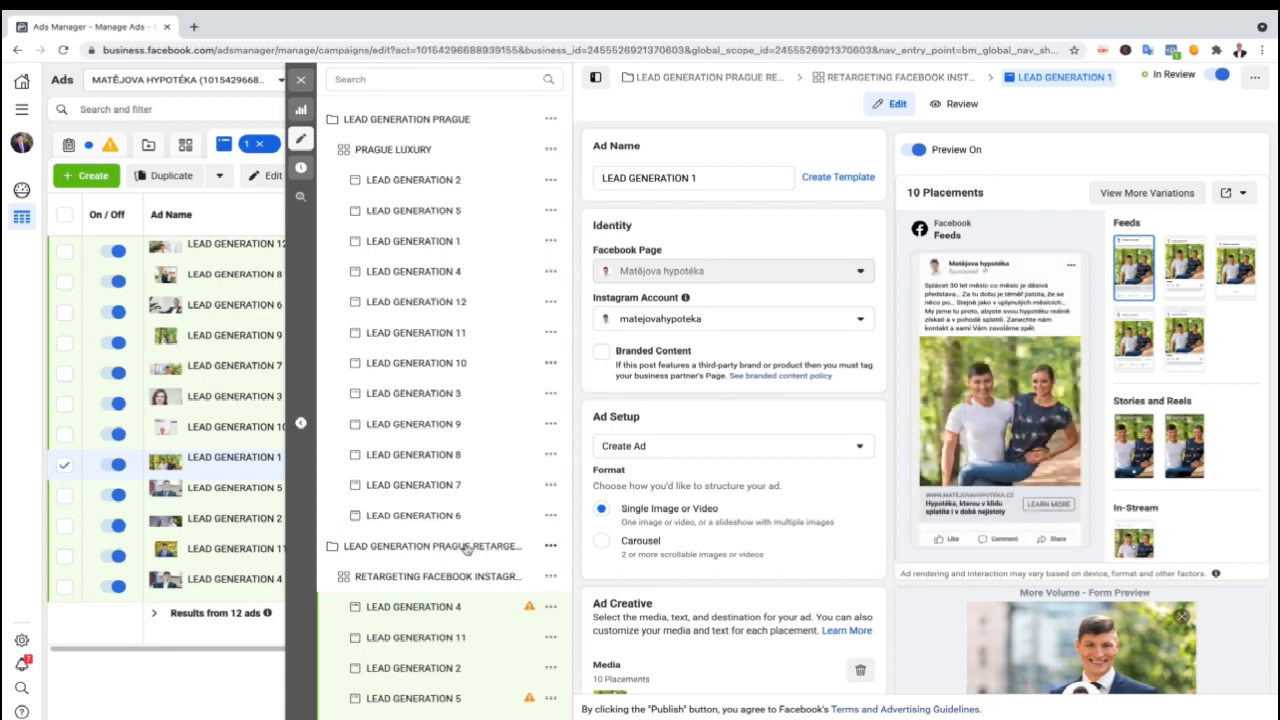
Publish the draft ads LEAD GENERATION 4, LEAD GENERATION 11 and LEAD GENERATION 2 one at a time in the retargeting ad set.
{"action": "left_click", "coordinate": [467, 549]}
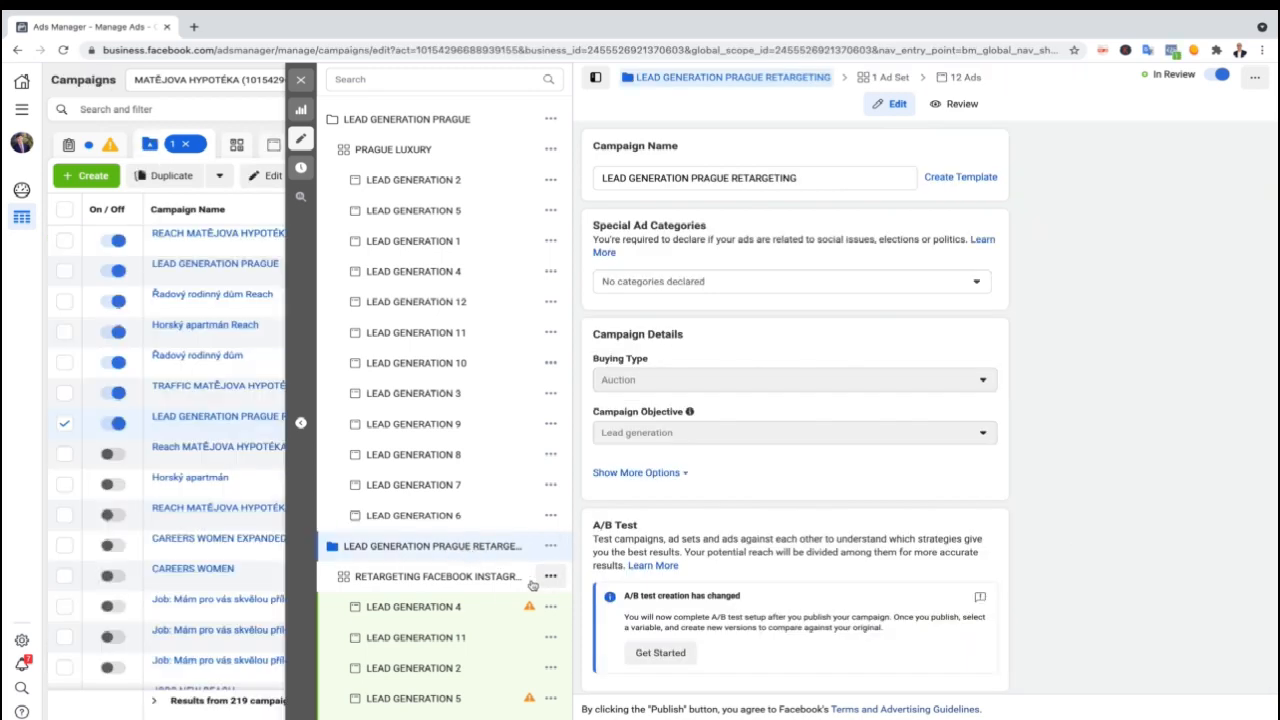
{"action": "left_click", "coordinate": [489, 605]}
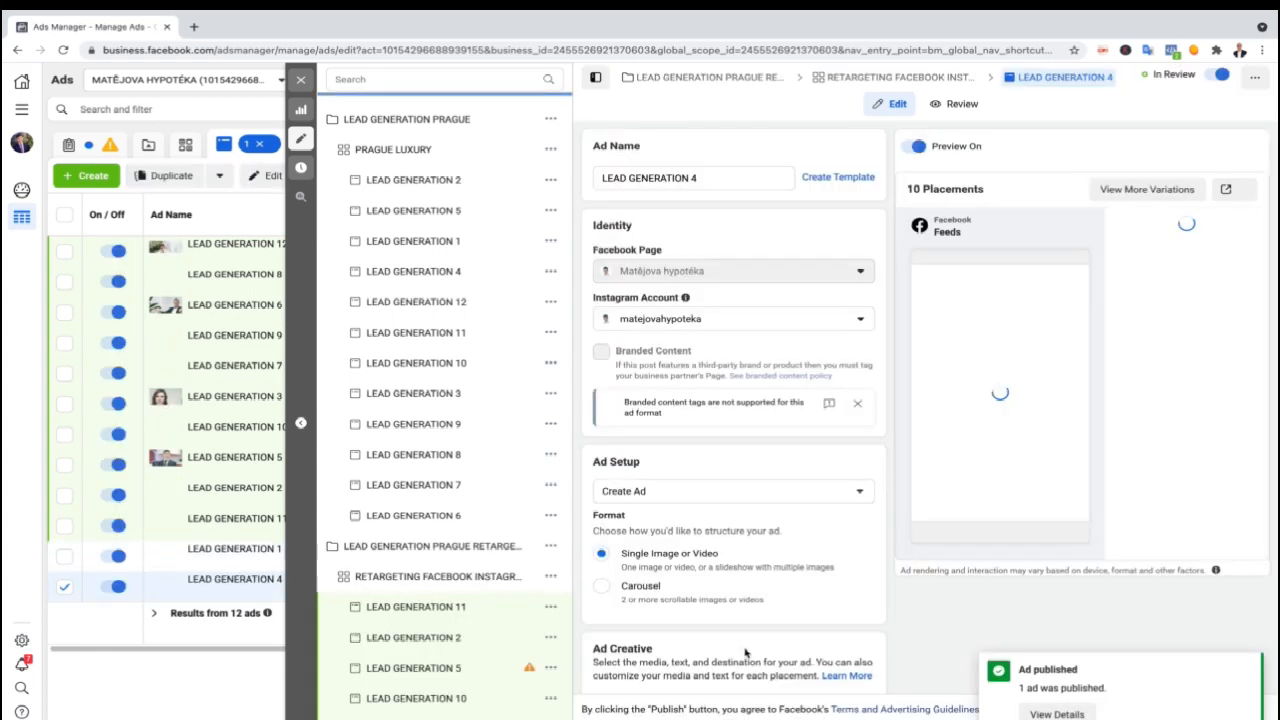
{"action": "left_click", "coordinate": [500, 546]}
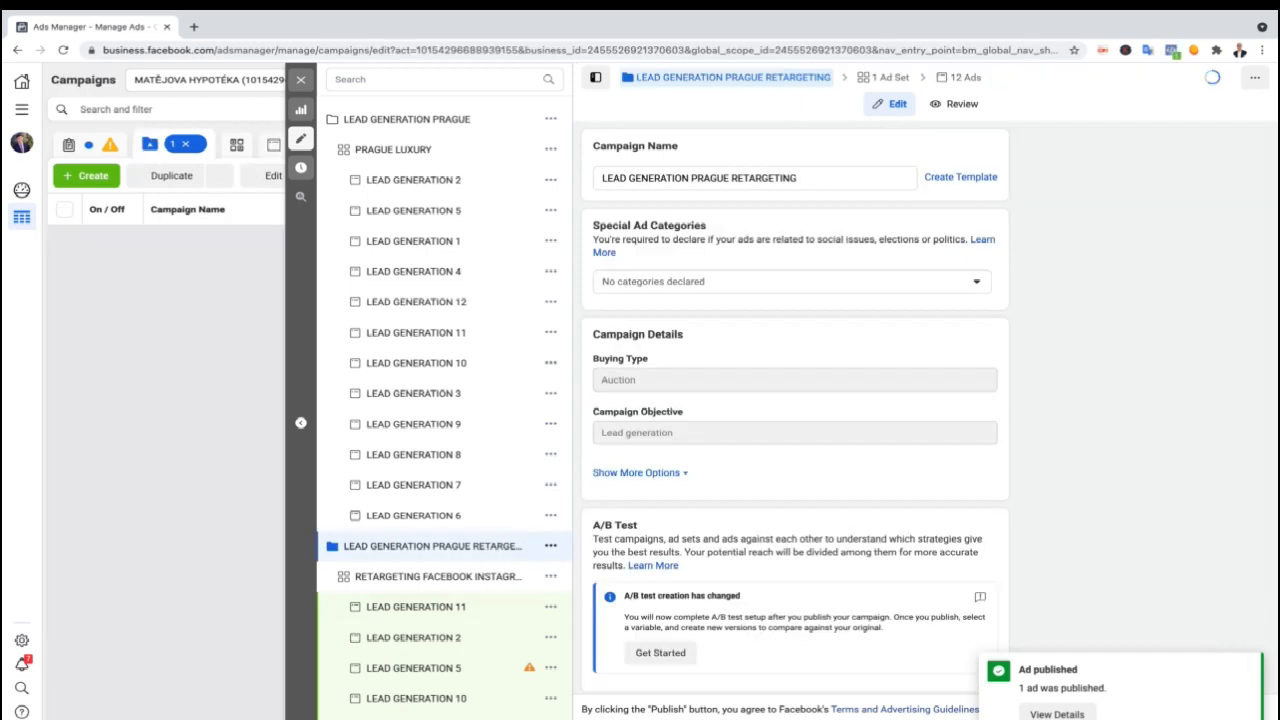
{"action": "left_click", "coordinate": [1246, 668]}
{"action": "left_click", "coordinate": [465, 607]}
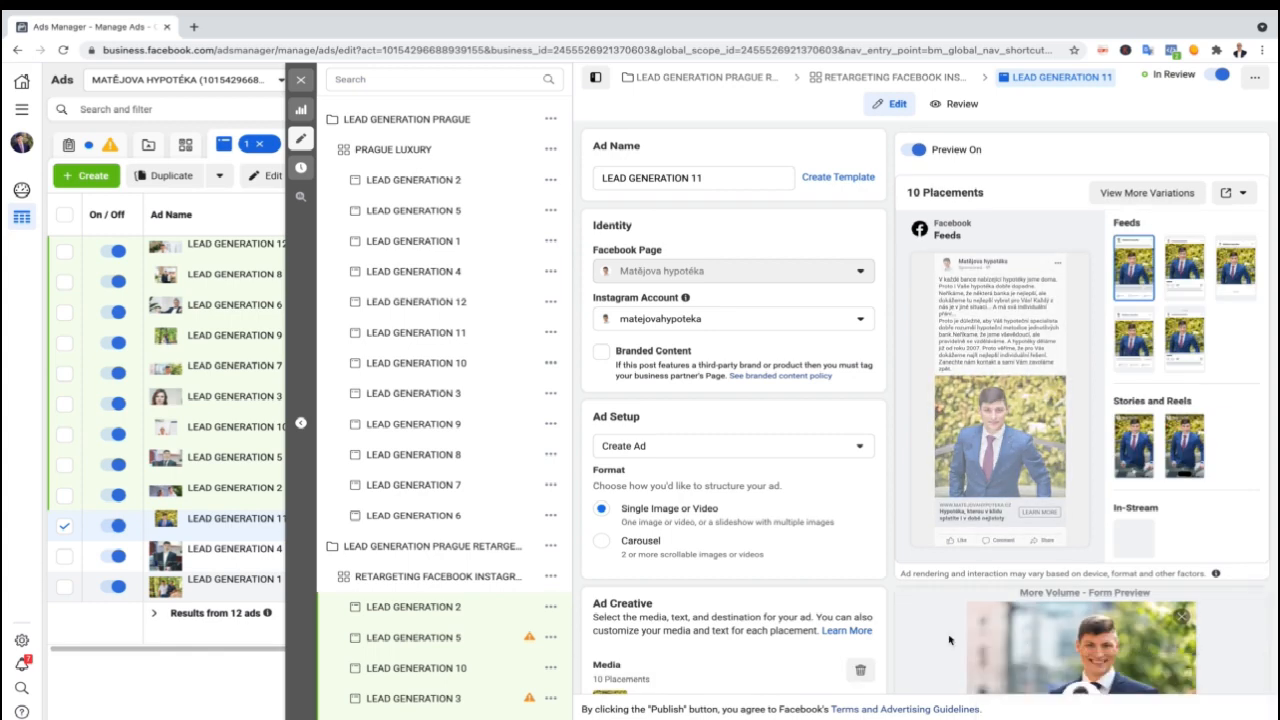
{"action": "left_click", "coordinate": [463, 606]}
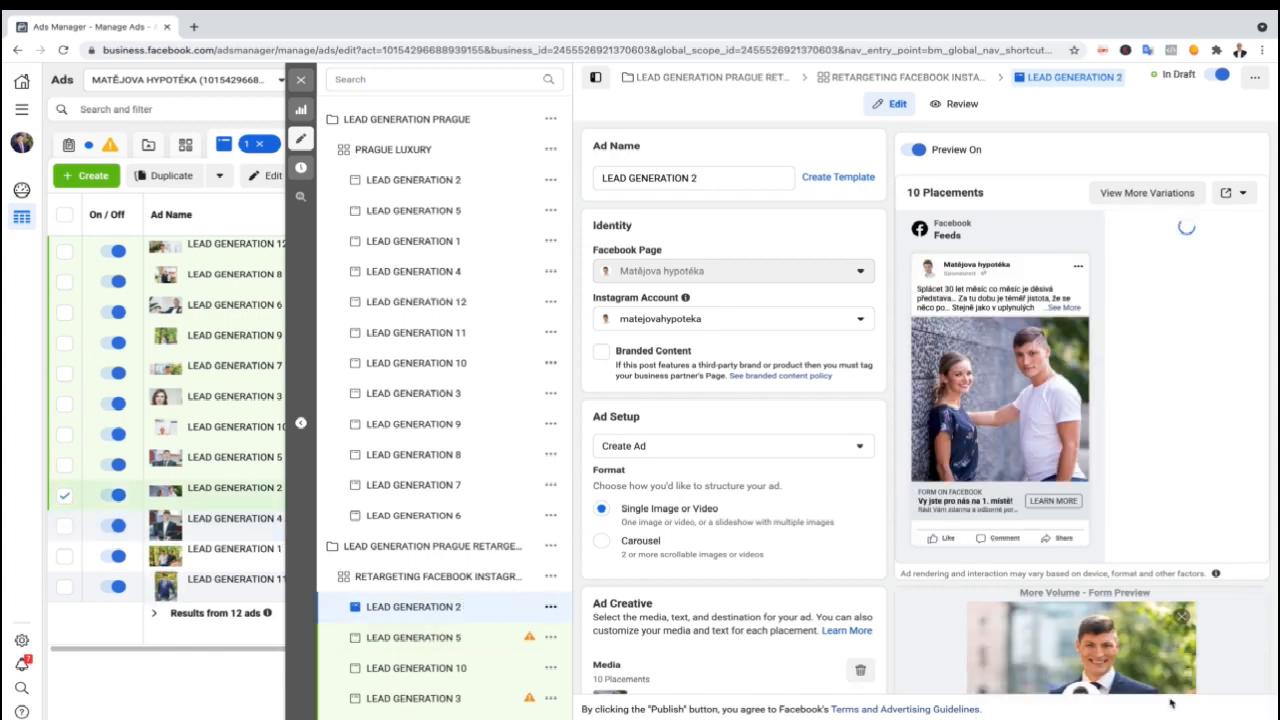
{"action": "left_click", "coordinate": [1240, 716]}
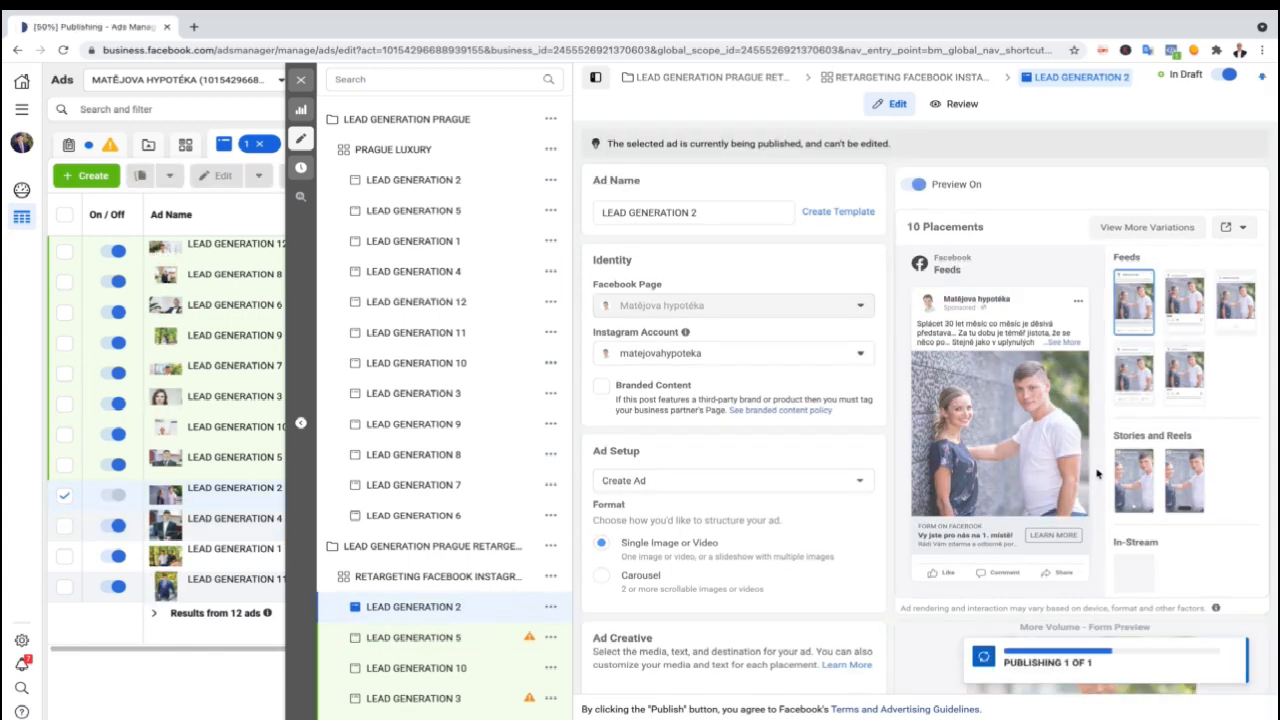
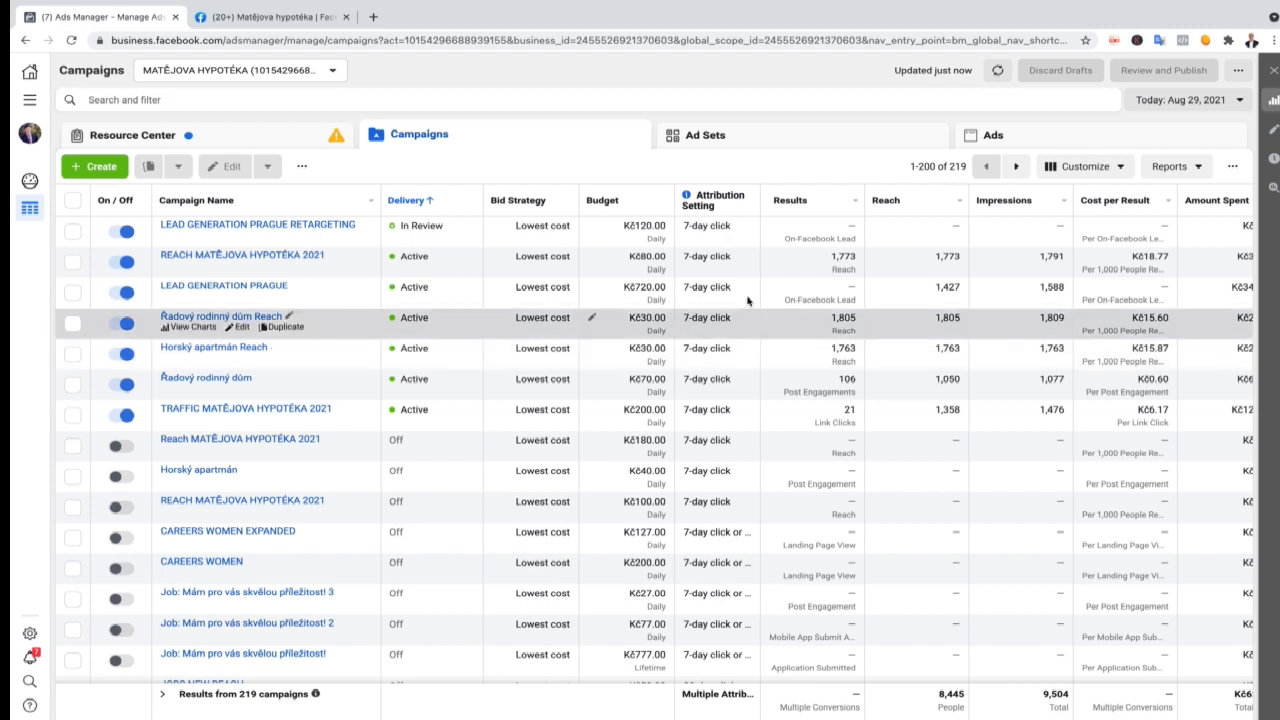
Go to Audiences and create one 1% lookalike audience from the INSTAGRAM 30 DAYS custom audience.
{"action": "left_click", "coordinate": [29, 104]}
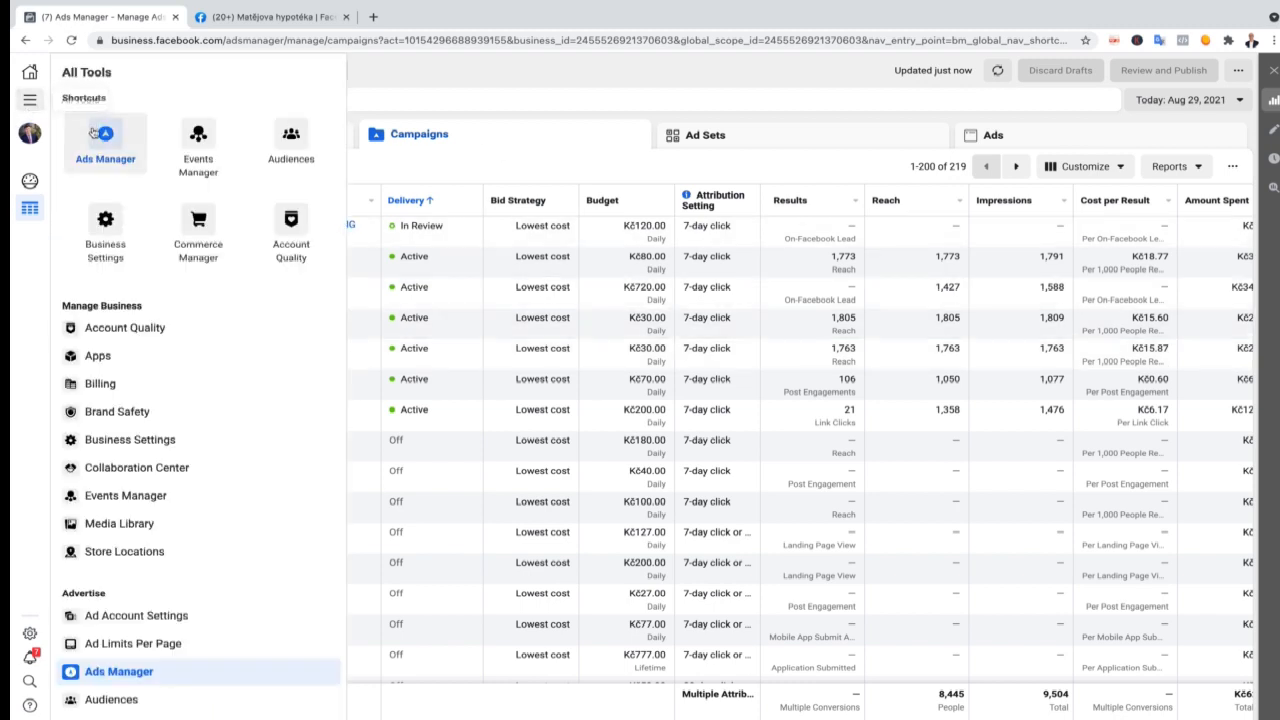
{"action": "left_click", "coordinate": [291, 136]}
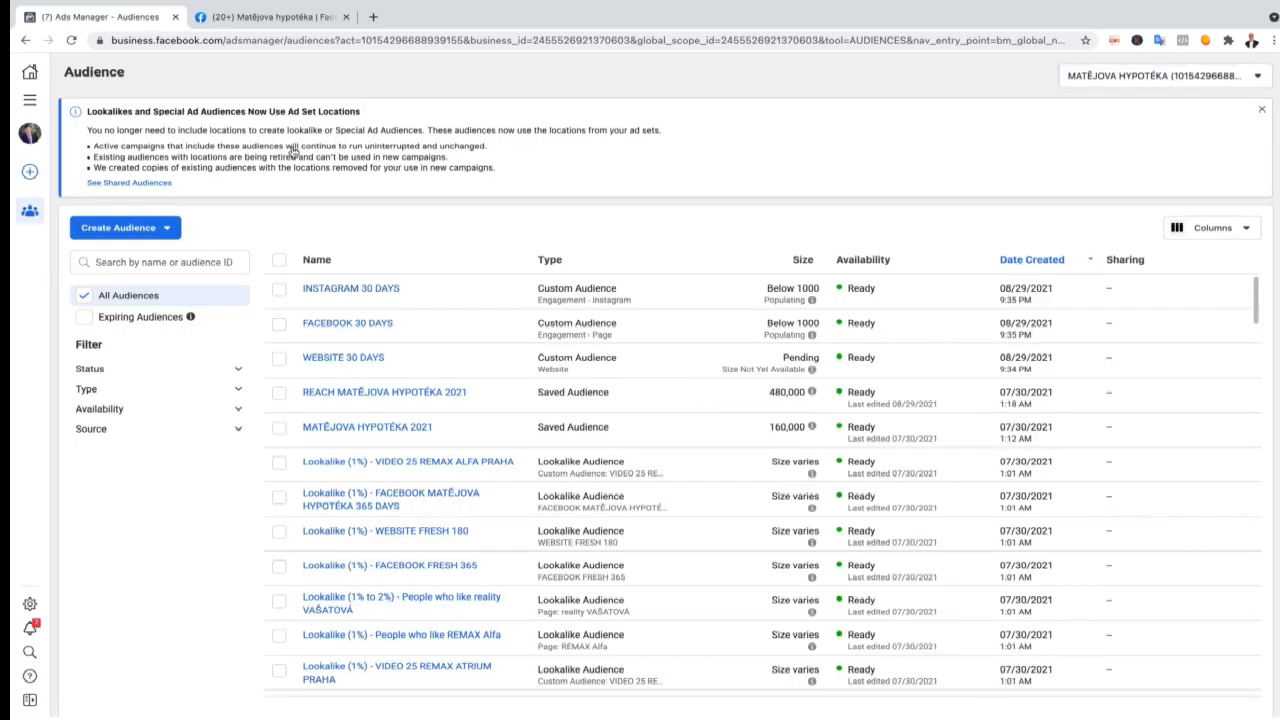
{"action": "left_click", "coordinate": [390, 289]}
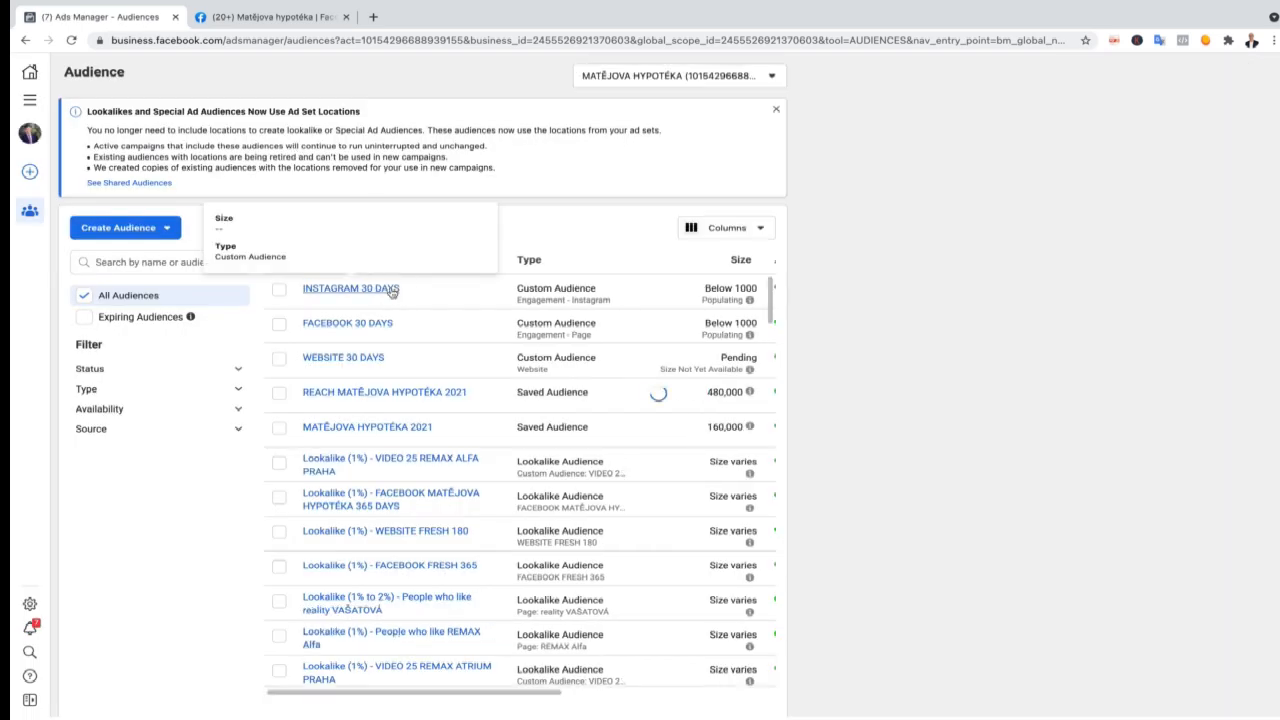
{"action": "left_click", "coordinate": [1192, 228]}
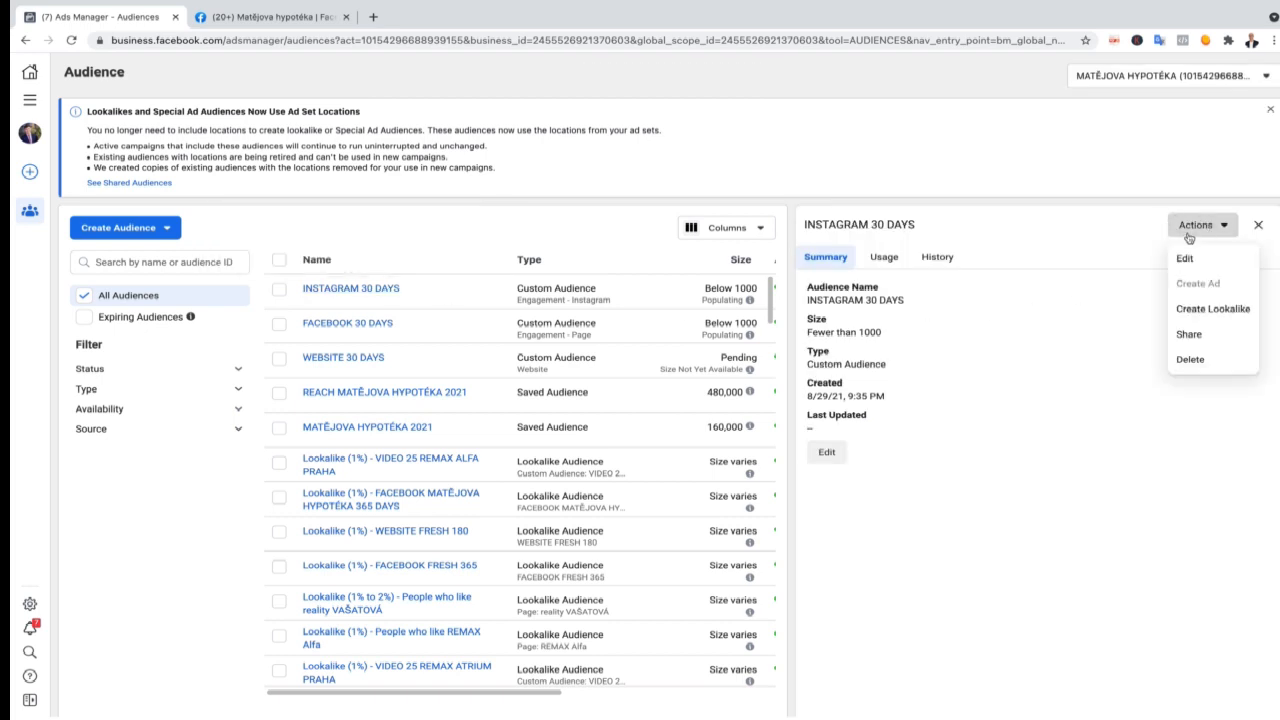
{"action": "left_click", "coordinate": [1214, 312]}
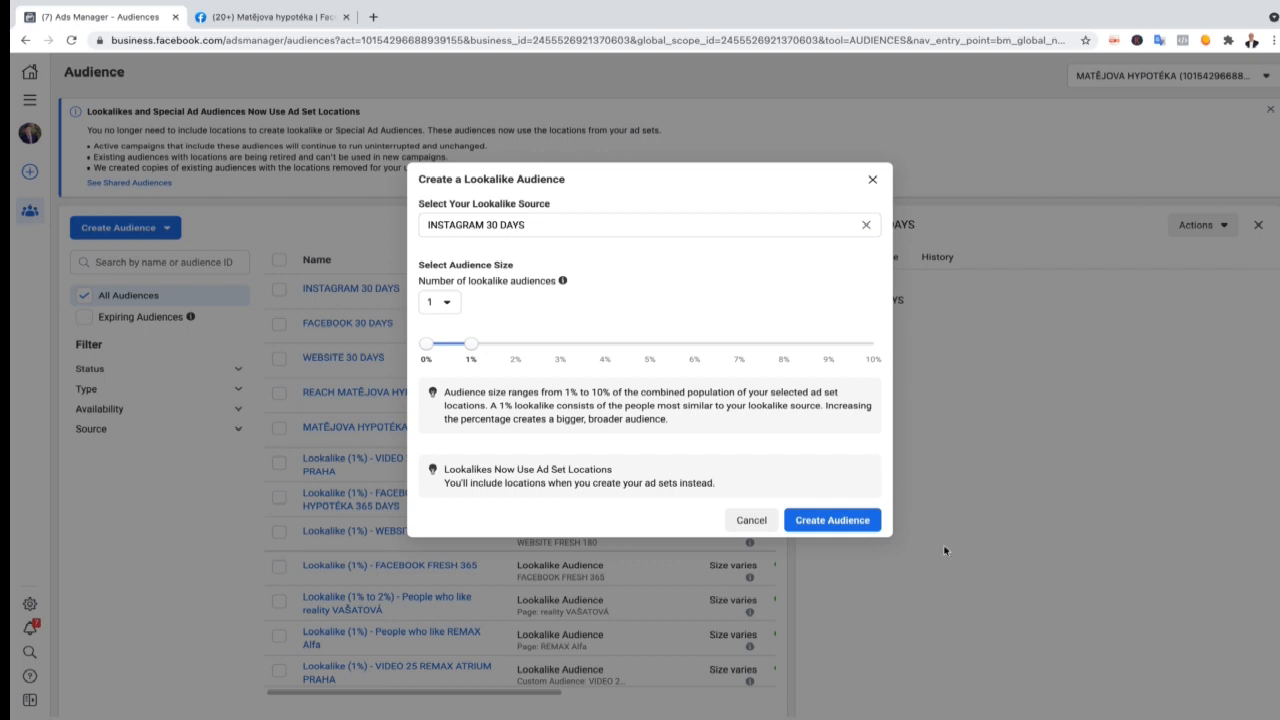
{"action": "left_click", "coordinate": [832, 520]}
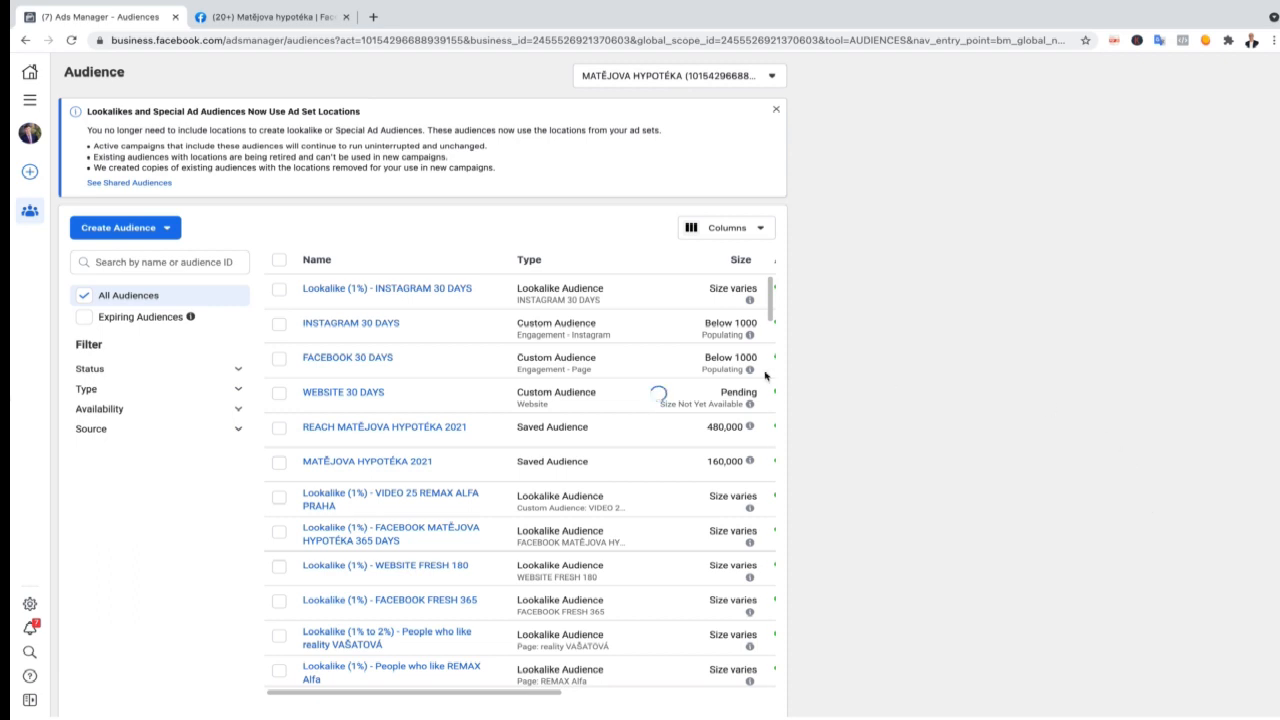
Create one 1% lookalike audience from the FACEBOOK 30 DAYS custom audience.
{"action": "mouse_move", "coordinate": [371, 328]}
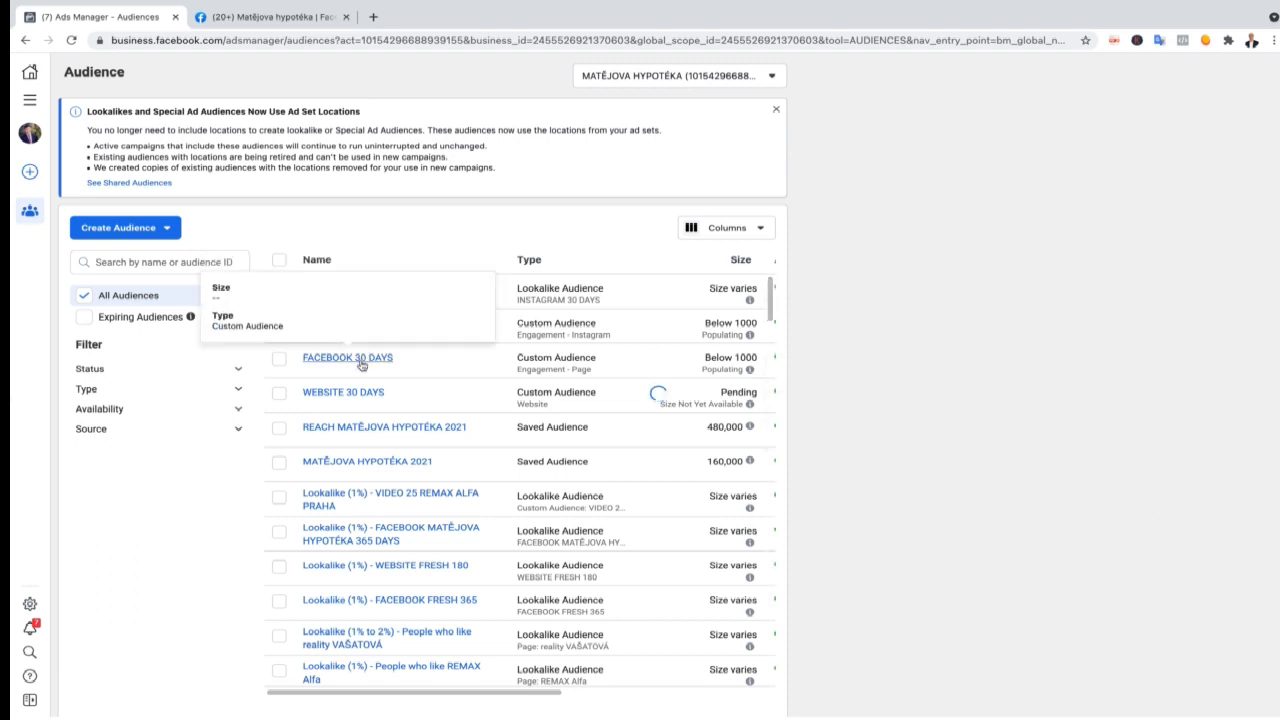
{"action": "left_click", "coordinate": [361, 362]}
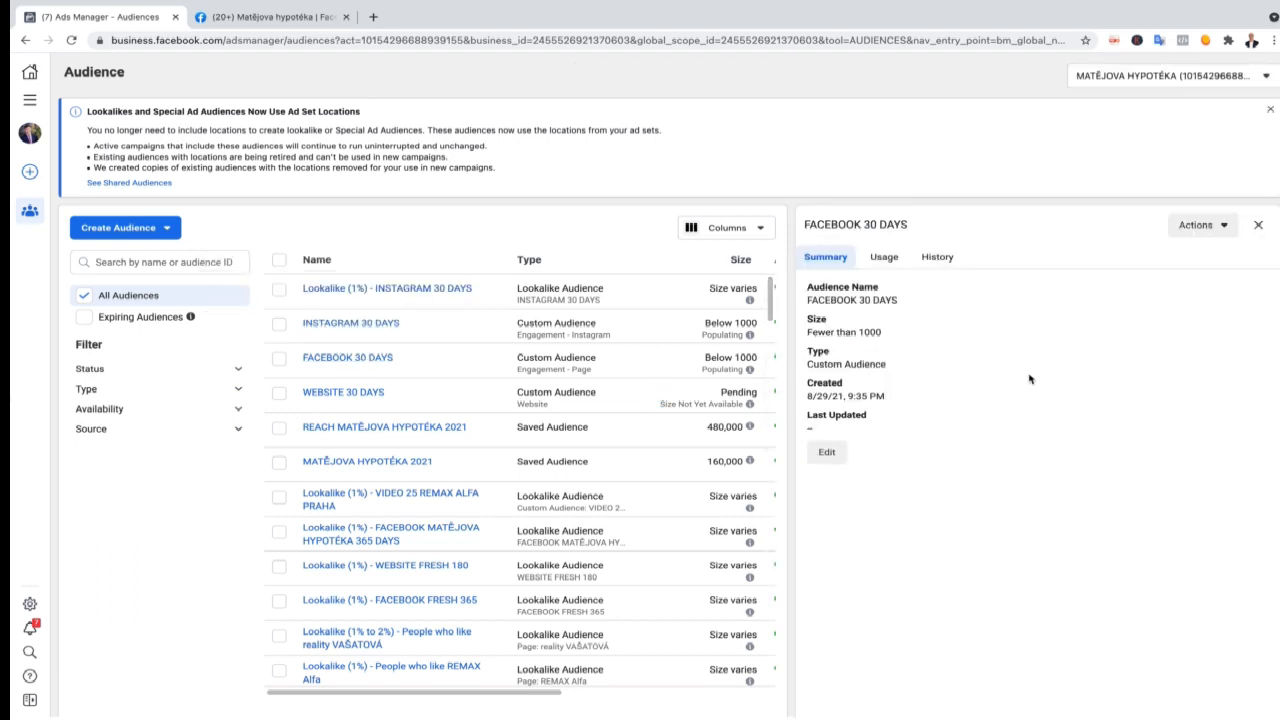
{"action": "left_click", "coordinate": [1196, 229]}
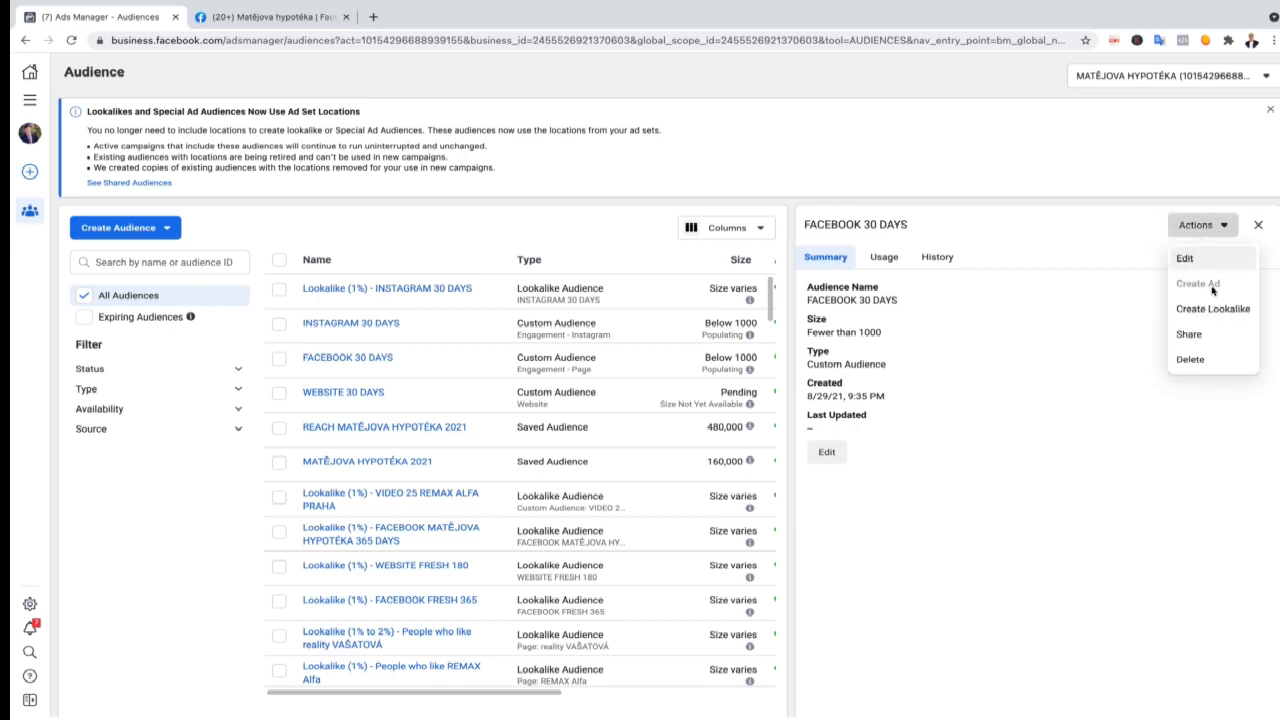
{"action": "left_click", "coordinate": [1213, 311]}
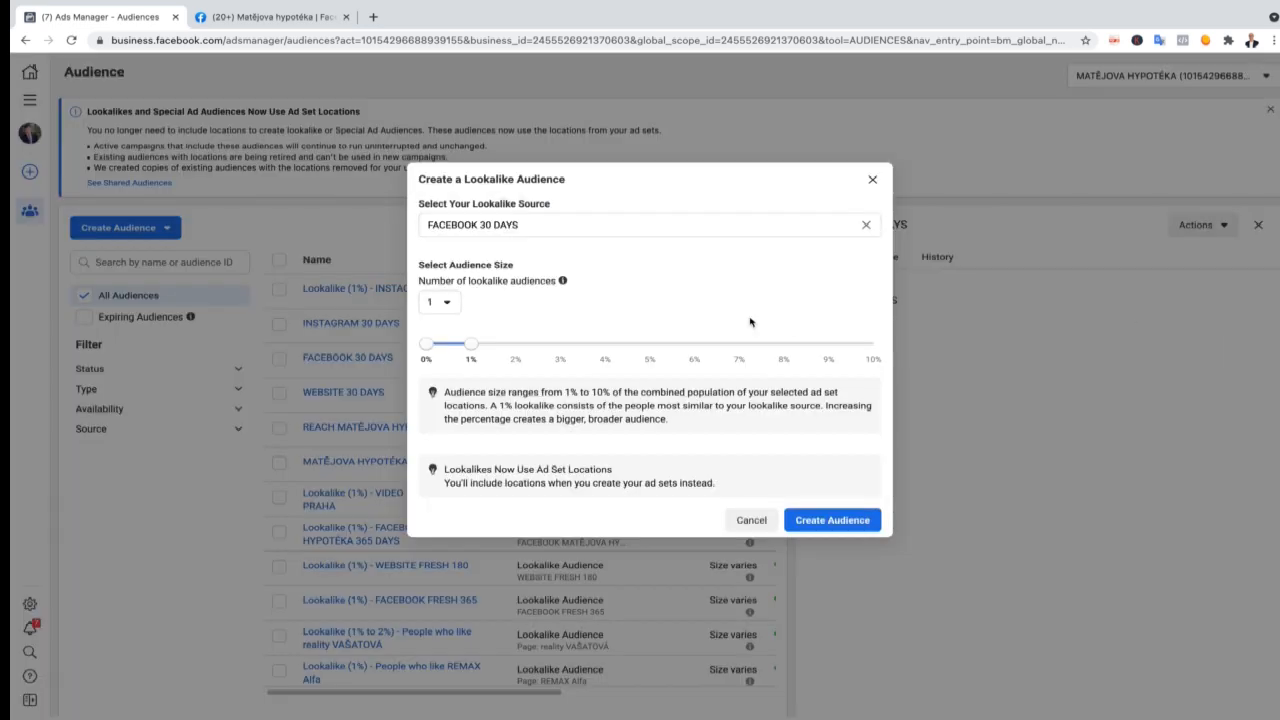
{"action": "left_click", "coordinate": [837, 522]}
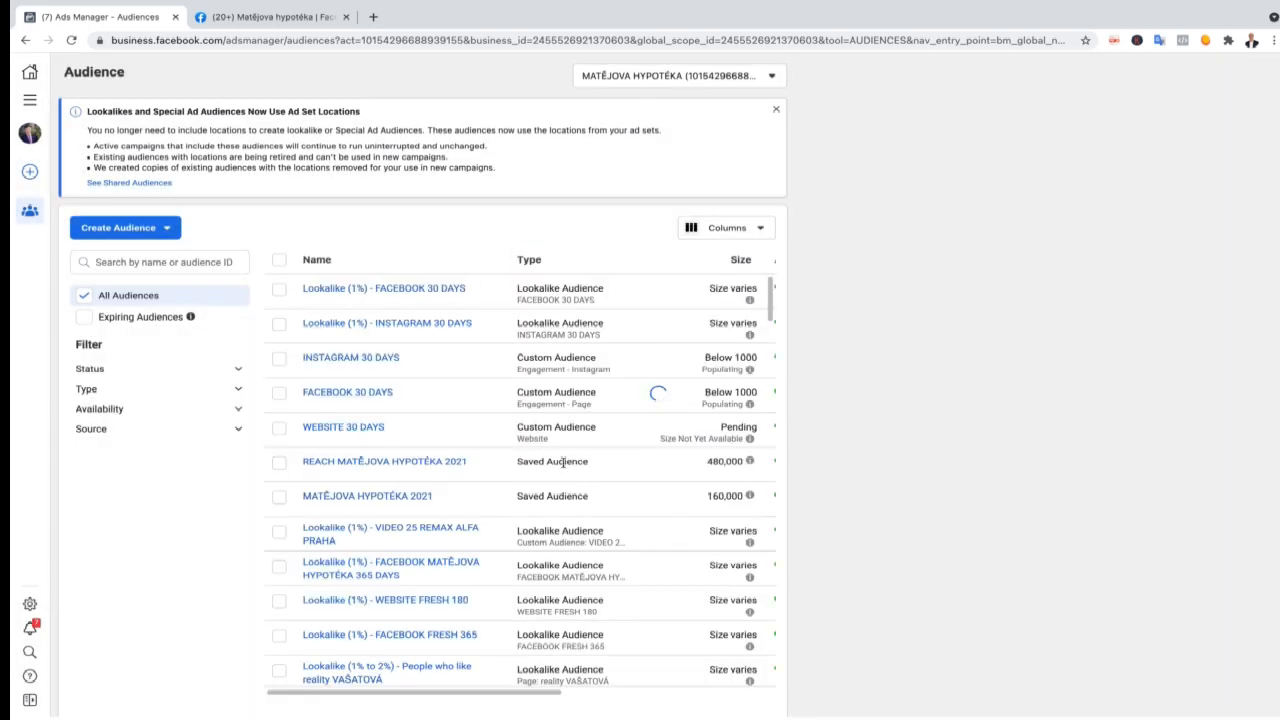
Create one 1% lookalike audience from the WEBSITE 30 DAYS custom audience and dismiss the notice about lookalike locations.
{"action": "left_click", "coordinate": [365, 430]}
{"action": "left_click", "coordinate": [1200, 225]}
{"action": "left_click", "coordinate": [1213, 309]}
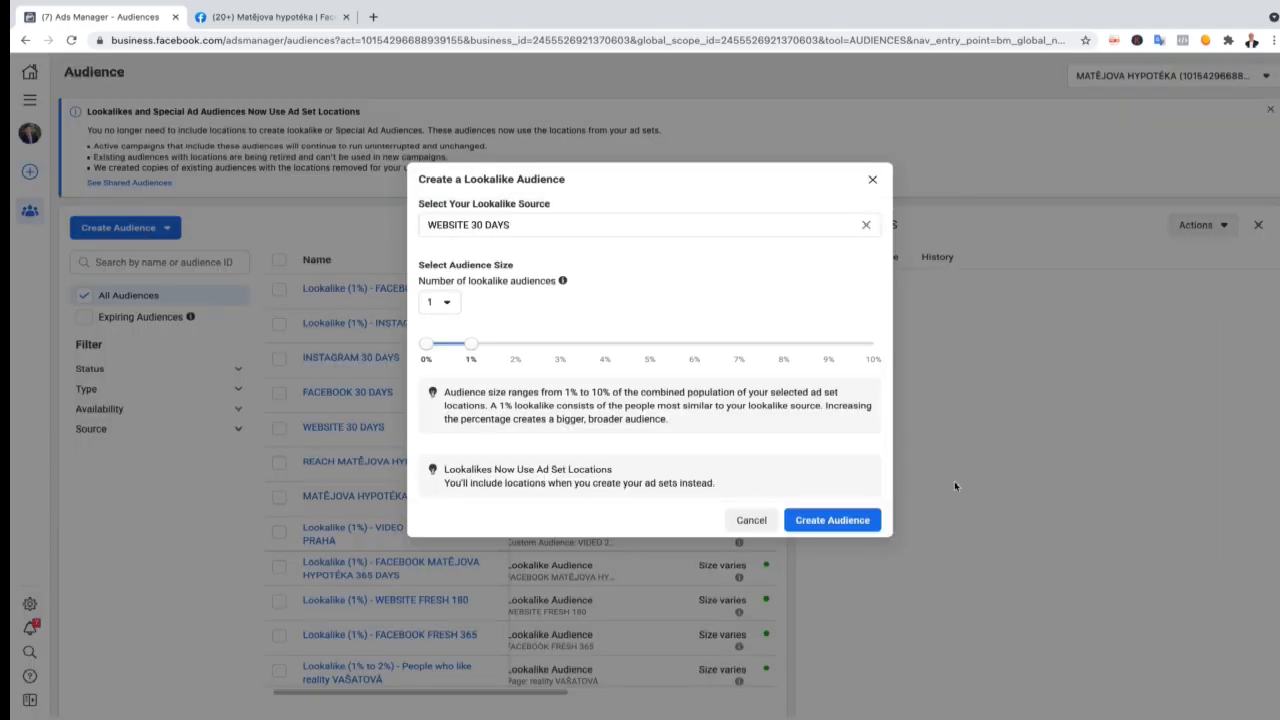
{"action": "left_click", "coordinate": [846, 522]}
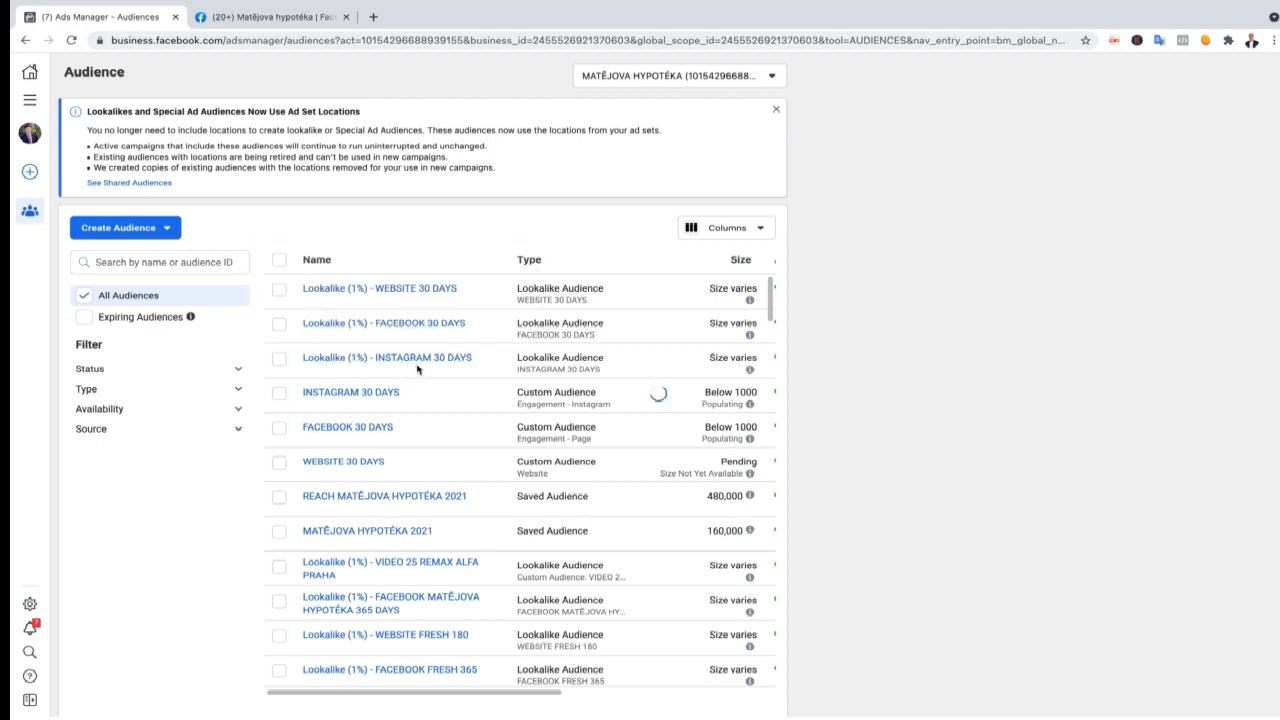
{"action": "mouse_move", "coordinate": [404, 363]}
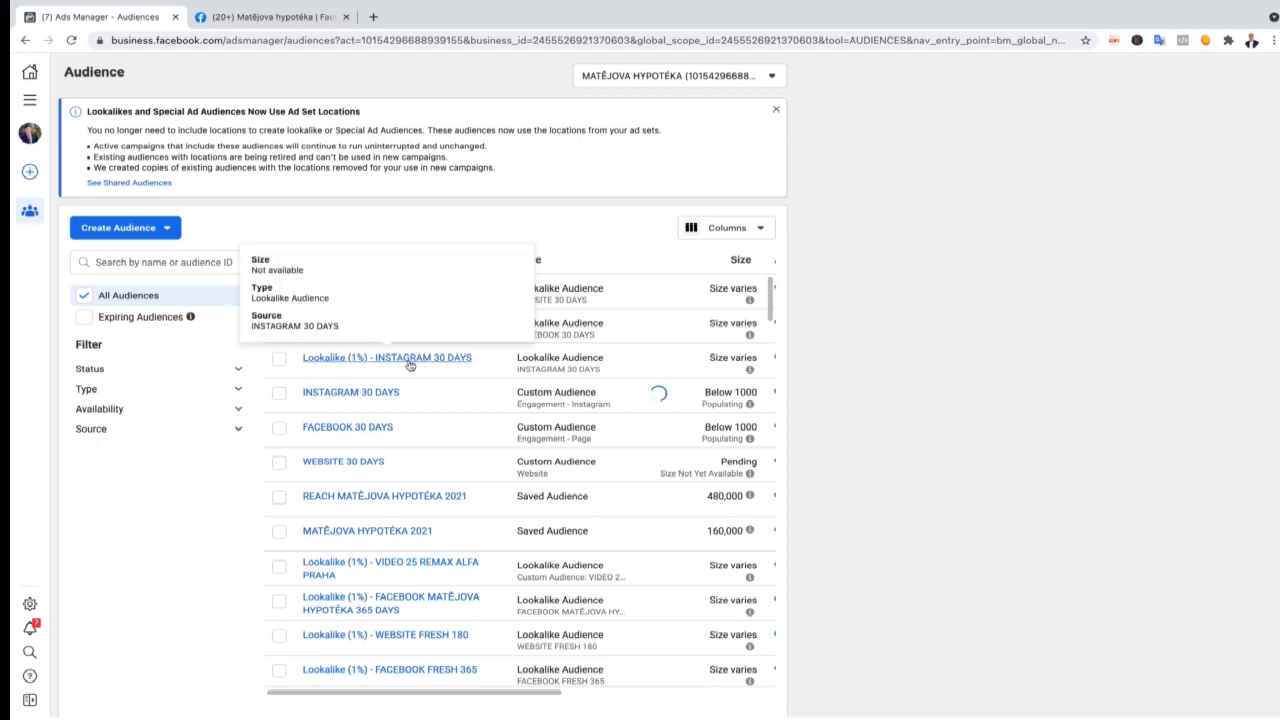
{"action": "mouse_move", "coordinate": [434, 326]}
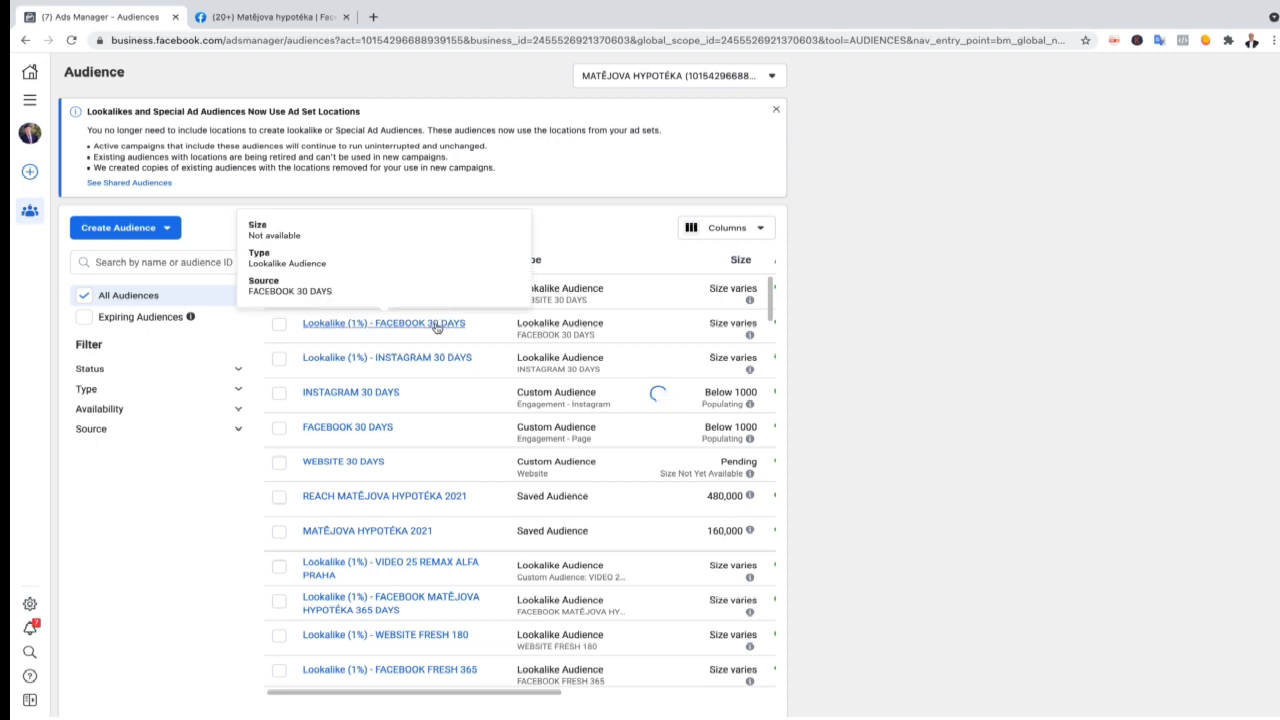
{"action": "mouse_move", "coordinate": [424, 292]}
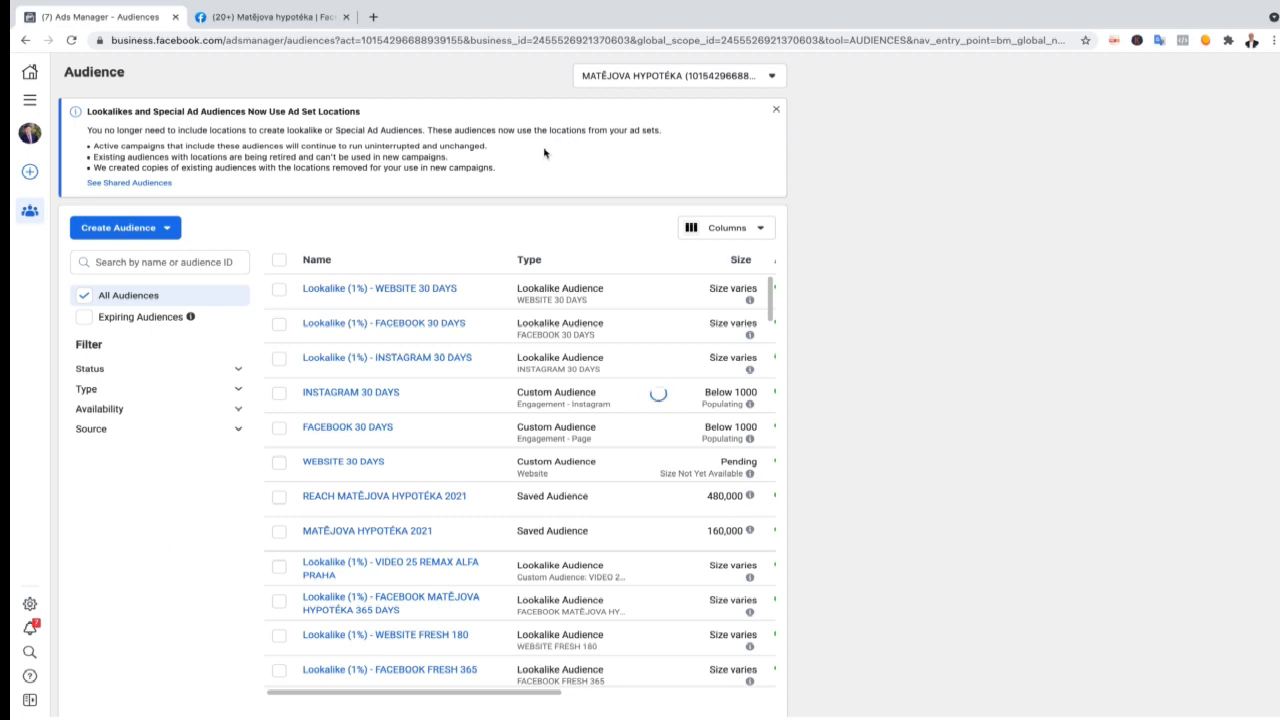
{"action": "left_click", "coordinate": [776, 110]}
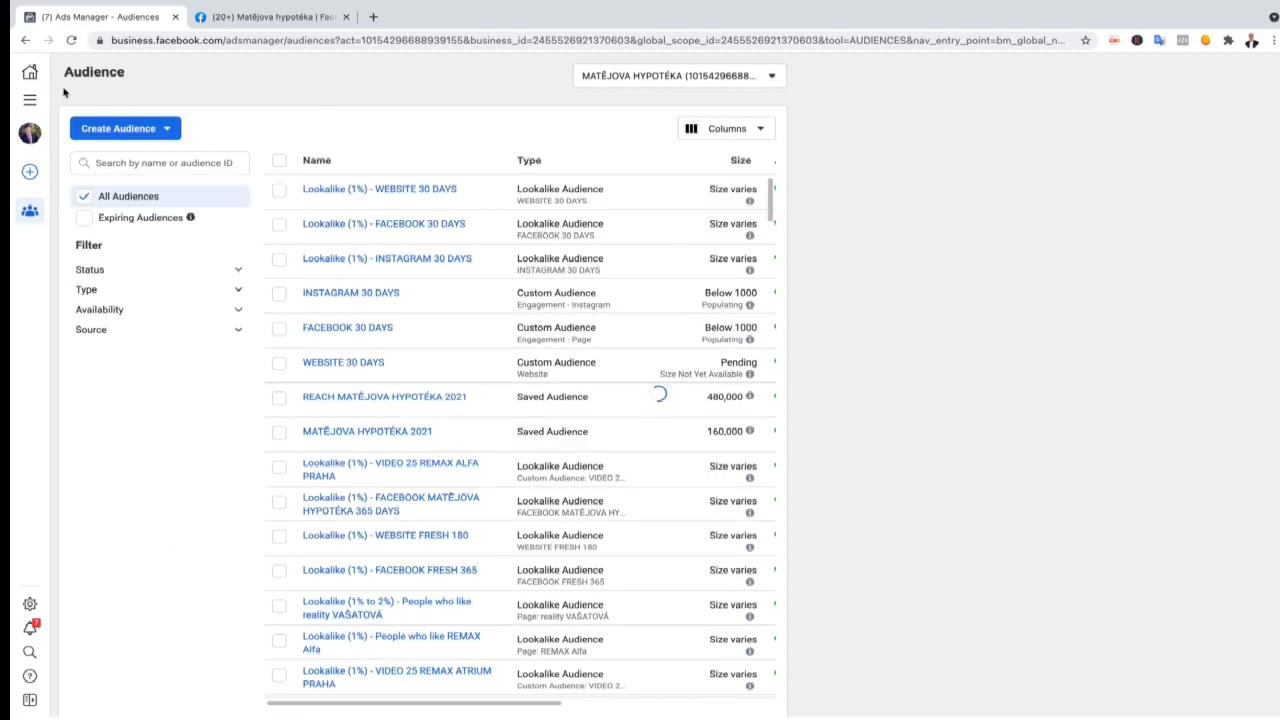
Return to the campaign list and duplicate LEAD GENERATION PRAGUE RETARGETING once as a new campaign, keeping existing reactions, comments and shares.
{"action": "left_click", "coordinate": [30, 99]}
{"action": "left_click", "coordinate": [109, 144]}
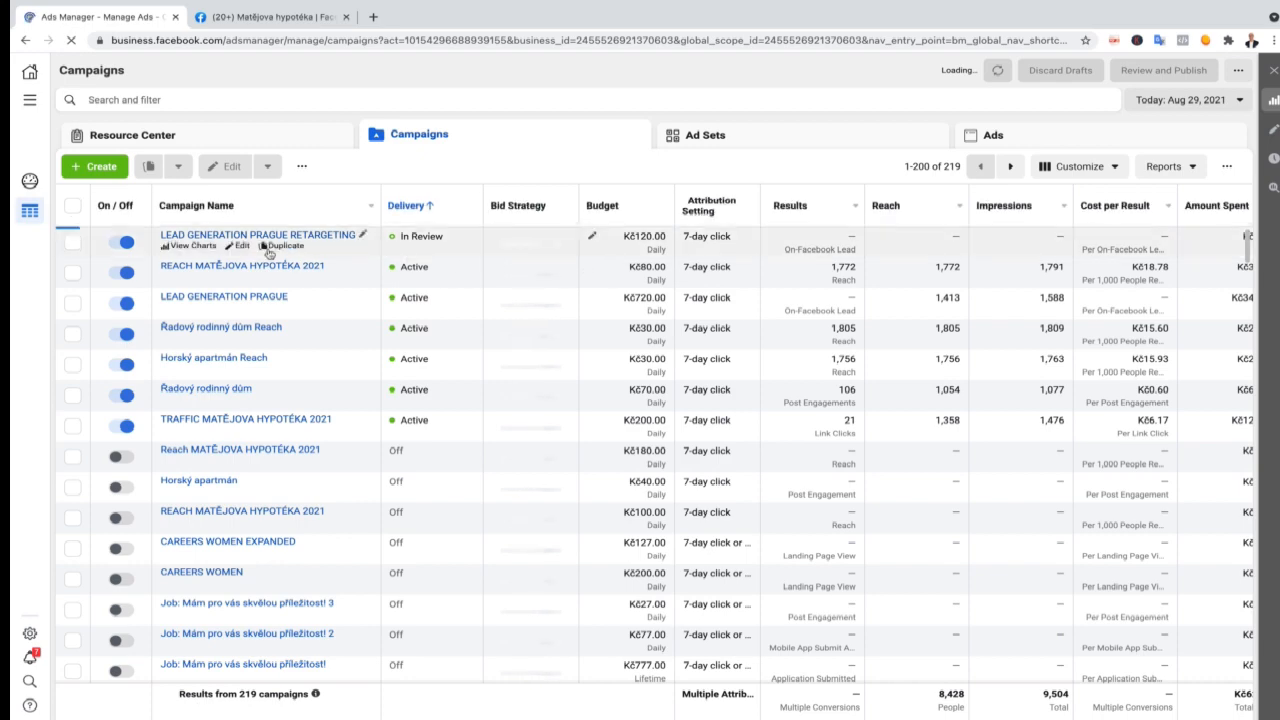
{"action": "left_click", "coordinate": [272, 247]}
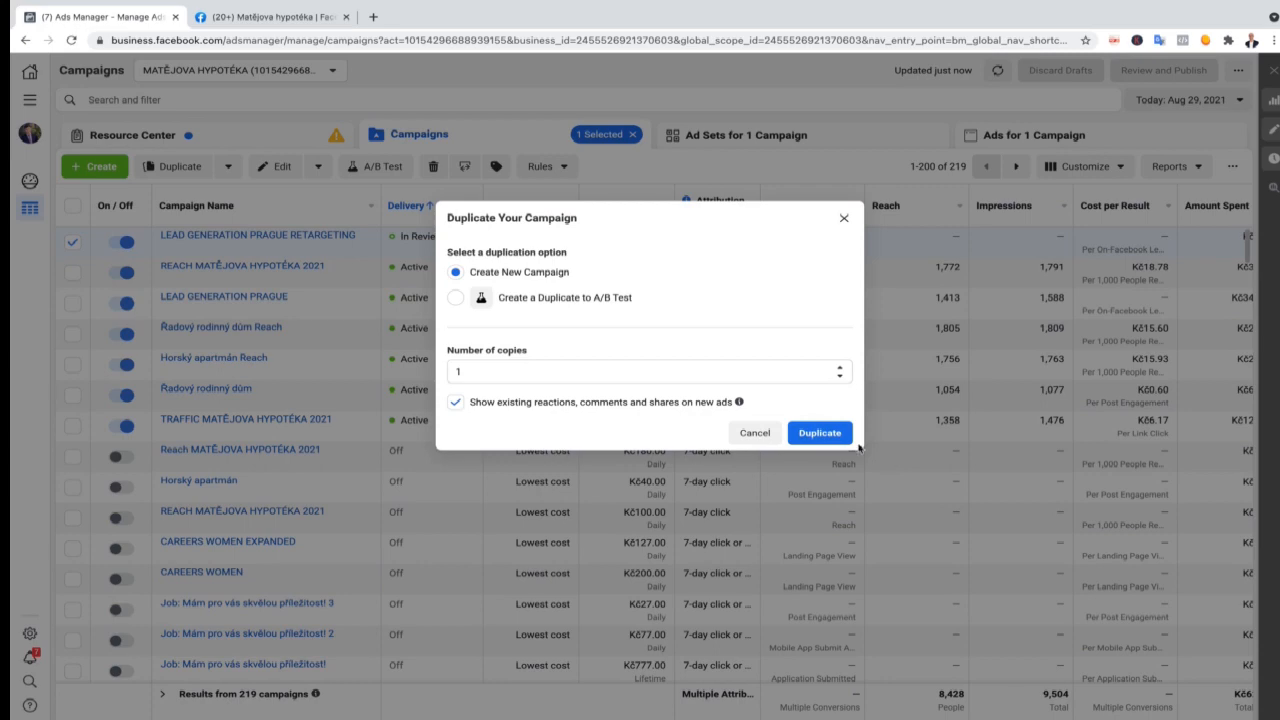
{"action": "left_click", "coordinate": [820, 432]}
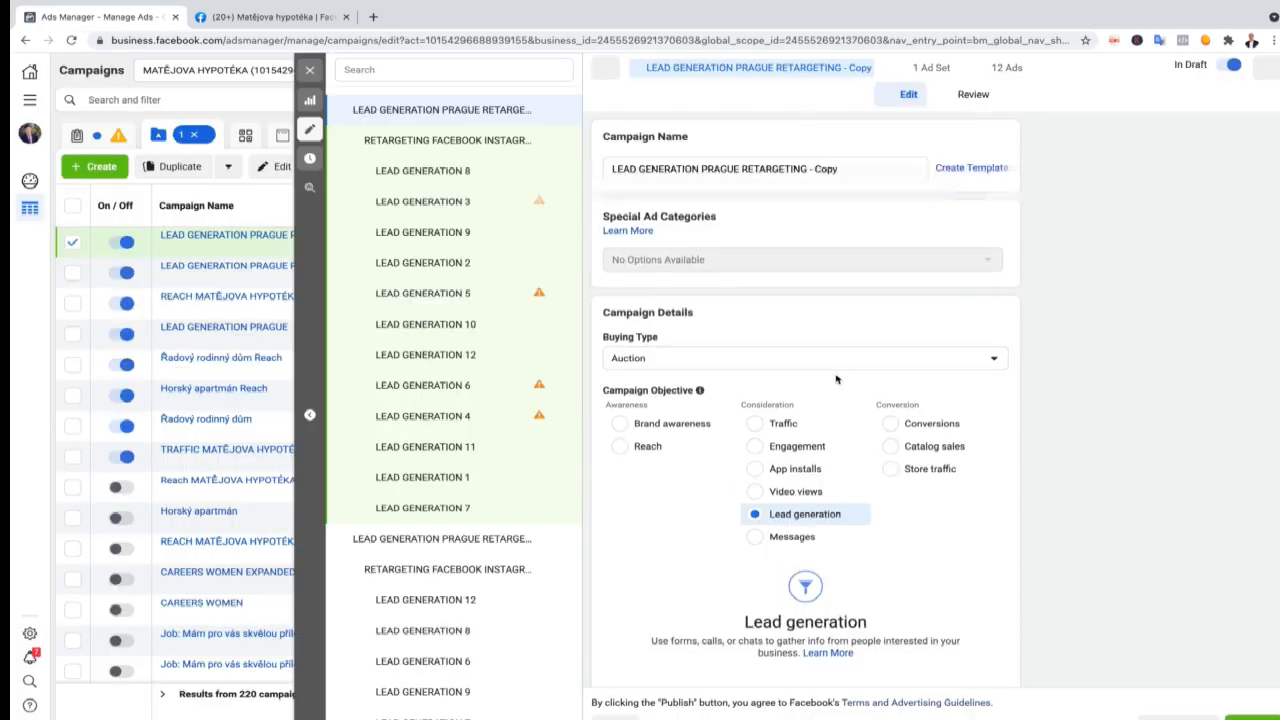
Rename the duplicated campaign LEAD GENERATION PRAGUE LOOKALIKE and its ad set LOOKALIKE FACEBOOK INSTAGRAM WEBSITE.
{"action": "left_click_drag", "start_coordinate": [847, 169], "coordinate": [741, 169]}
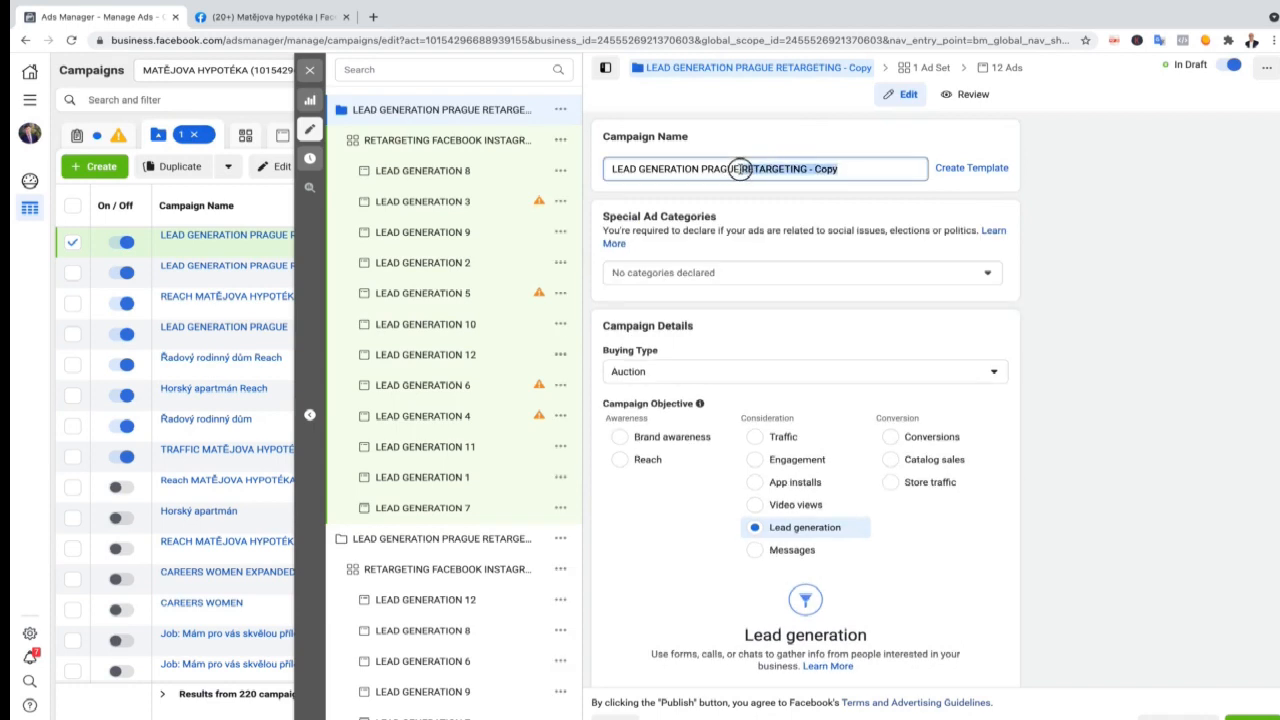
{"action": "type", "text": "LOOKALIKE"}
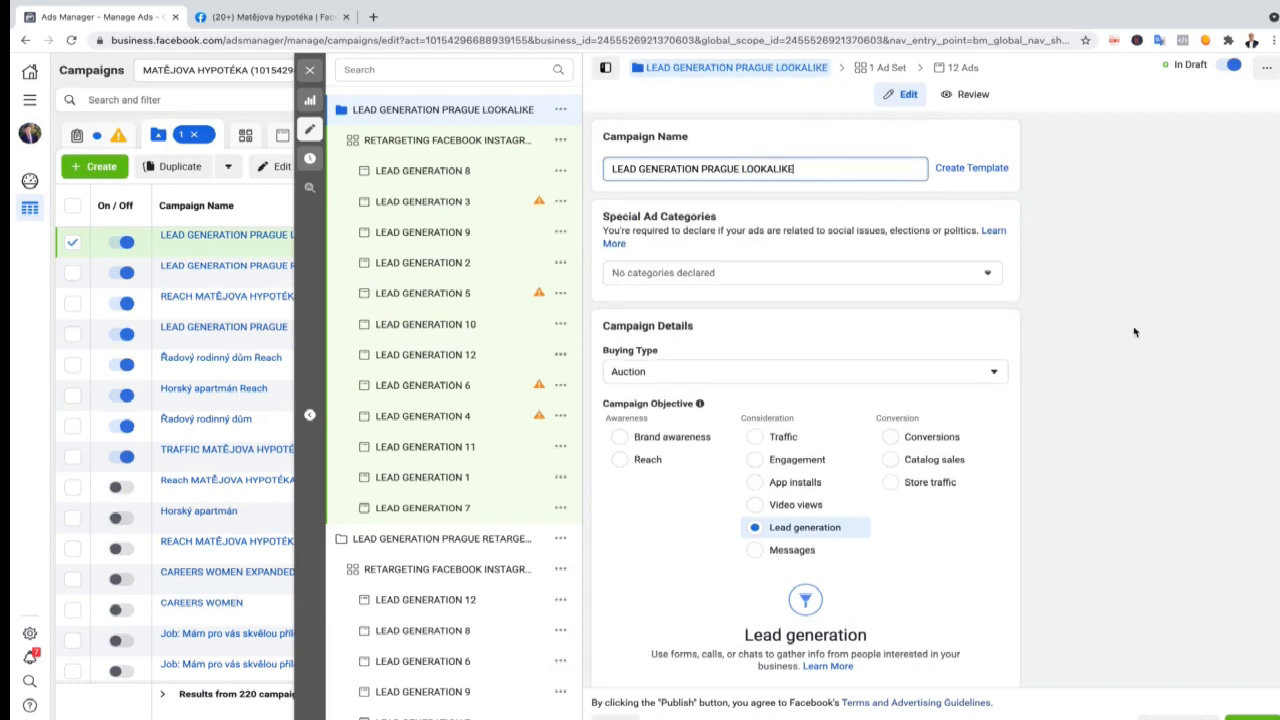
{"action": "scroll", "coordinate": [1134, 330], "scroll_direction": "down", "scroll_amount": 5}
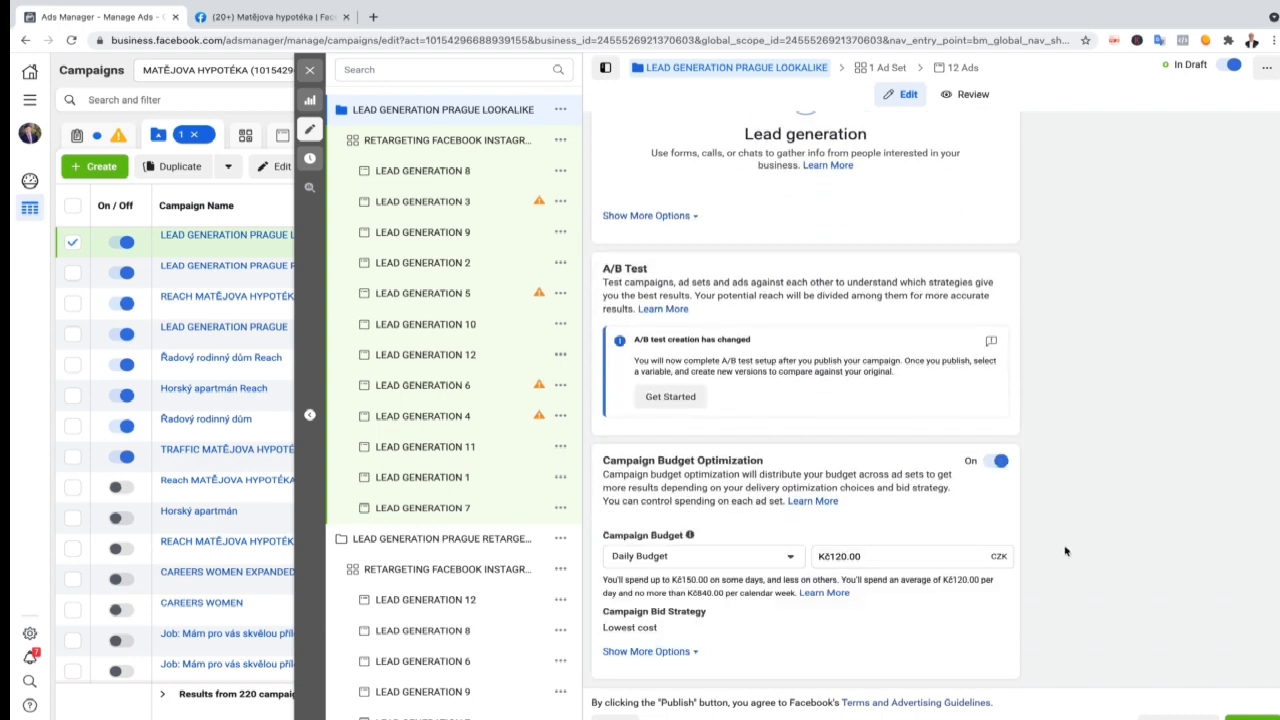
{"action": "left_click", "coordinate": [445, 140]}
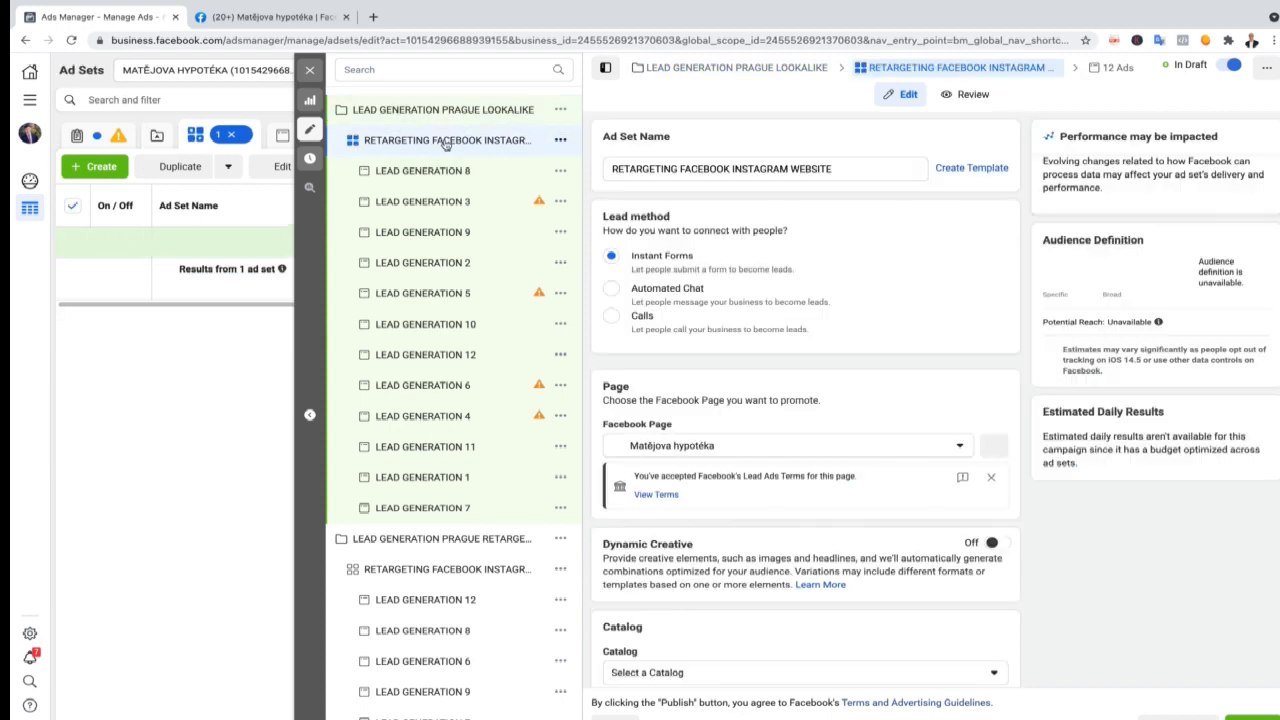
{"action": "double_click", "coordinate": [645, 169]}
{"action": "type", "text": "LOO"}
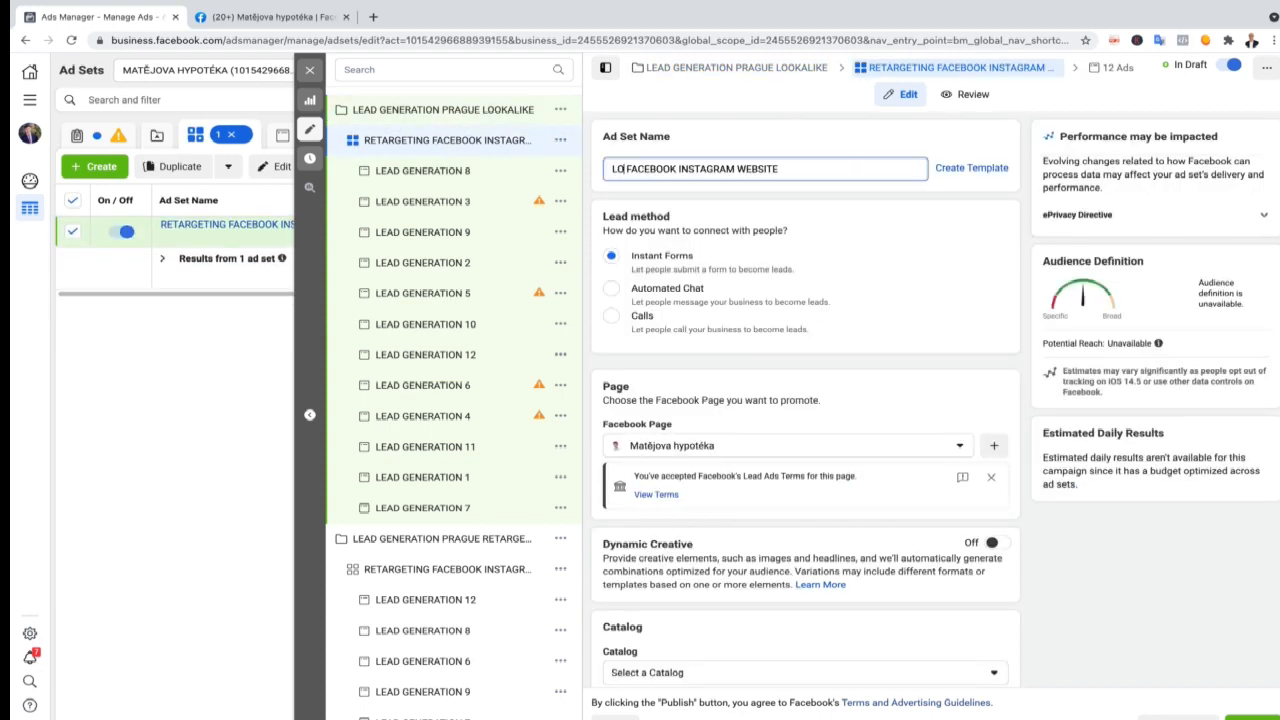
{"action": "type", "text": "KALIKE"}
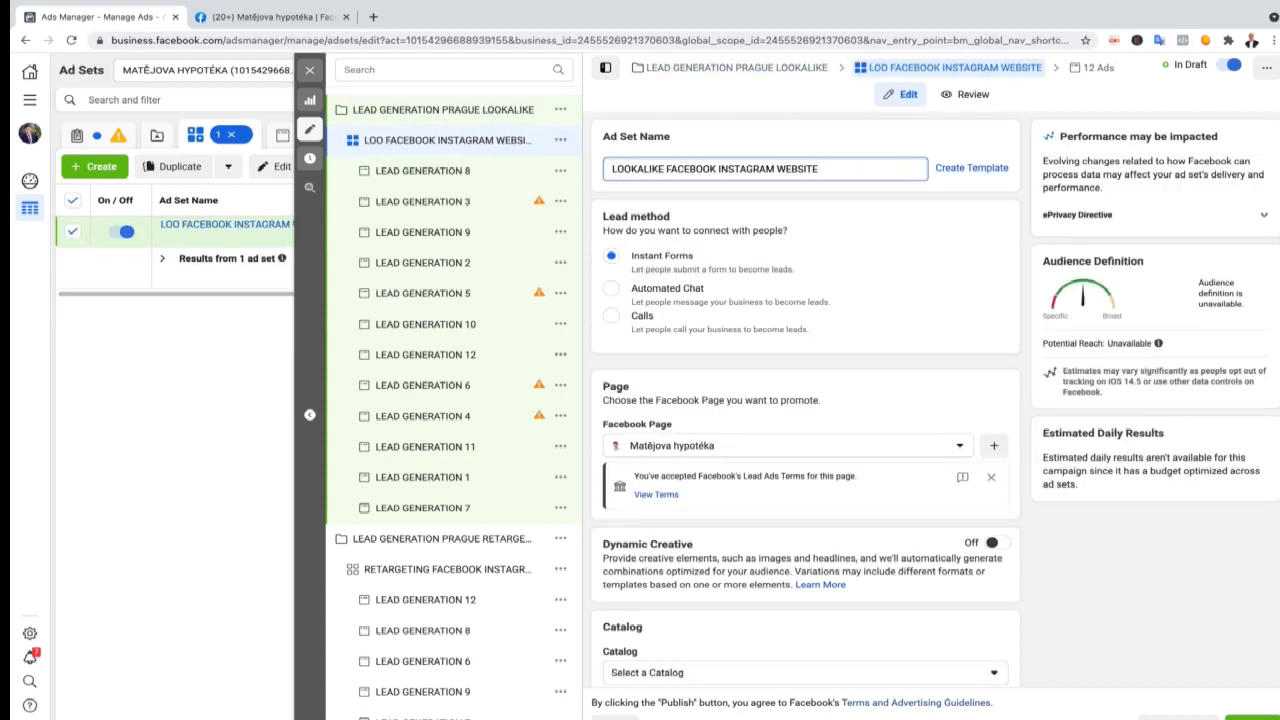
Remove the WEBSITE, FACEBOOK and INSTAGRAM 30 DAYS custom audiences from the lookalike ad set's targeting.
{"action": "scroll", "coordinate": [920, 240], "scroll_direction": "down", "scroll_amount": 3}
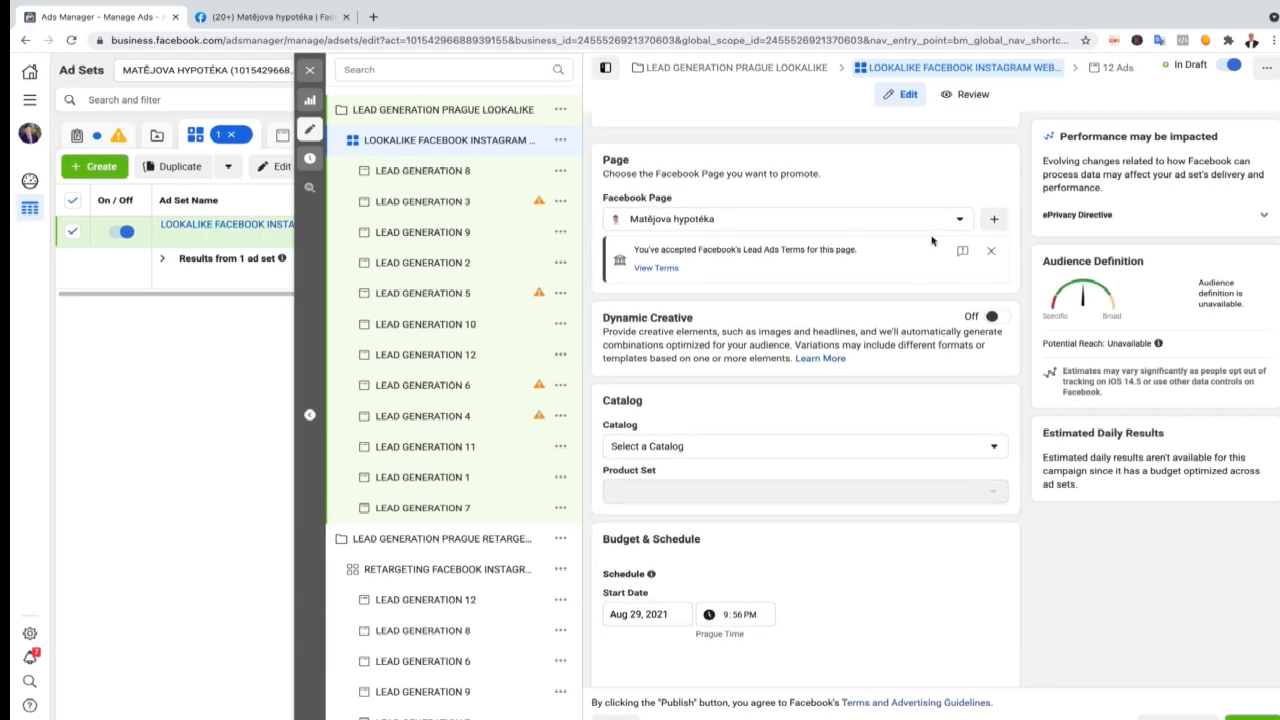
{"action": "scroll", "coordinate": [914, 240], "scroll_direction": "down", "scroll_amount": 8}
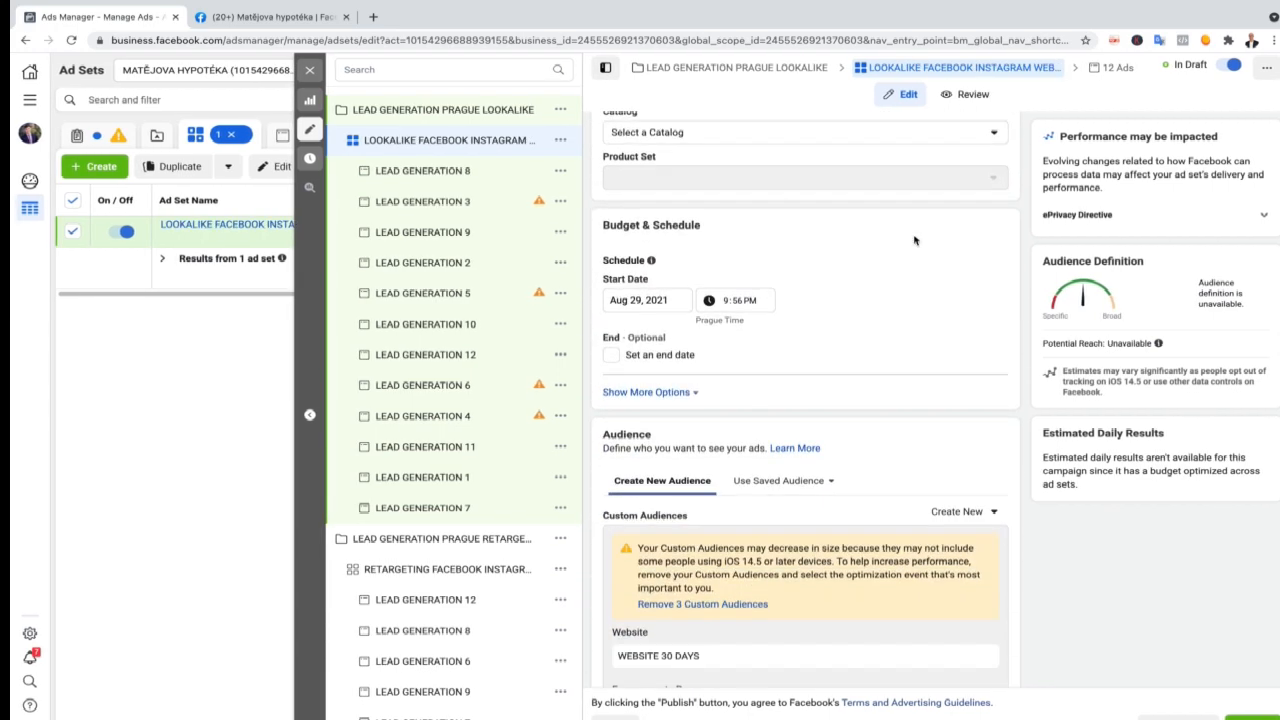
{"action": "scroll", "coordinate": [914, 240], "scroll_direction": "up", "scroll_amount": 2}
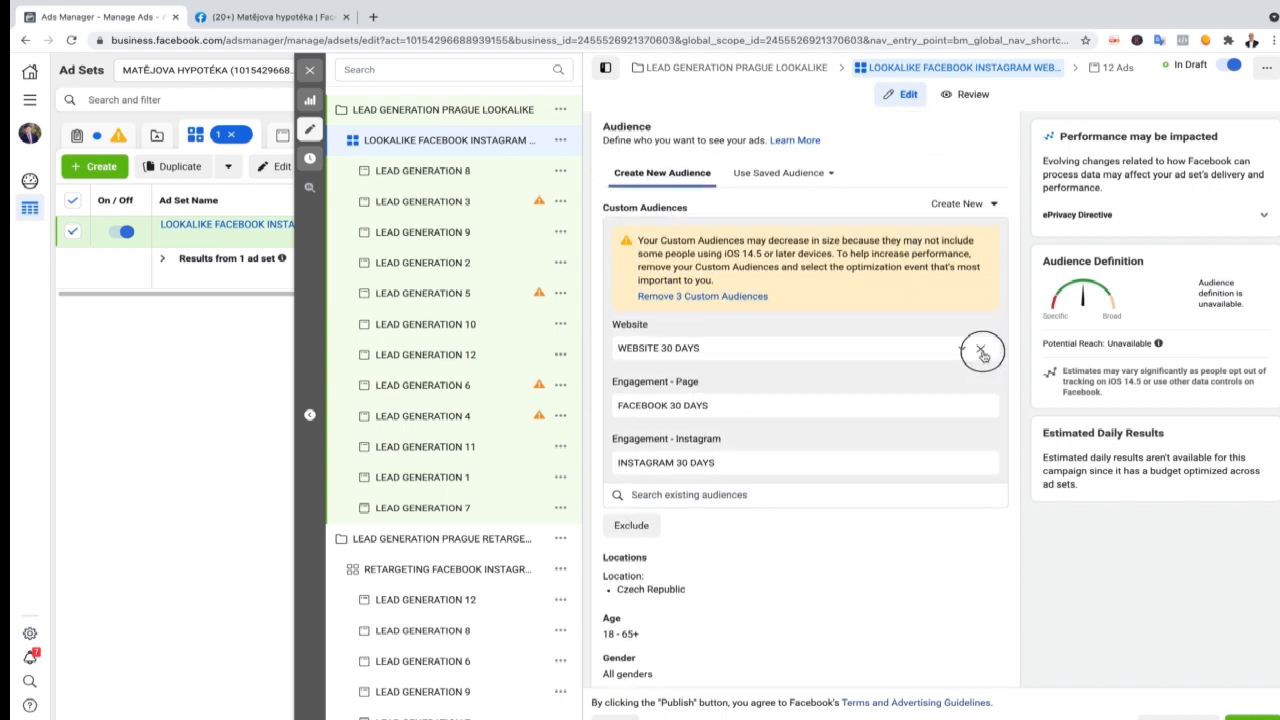
{"action": "left_click", "coordinate": [981, 349]}
{"action": "left_click", "coordinate": [976, 256]}
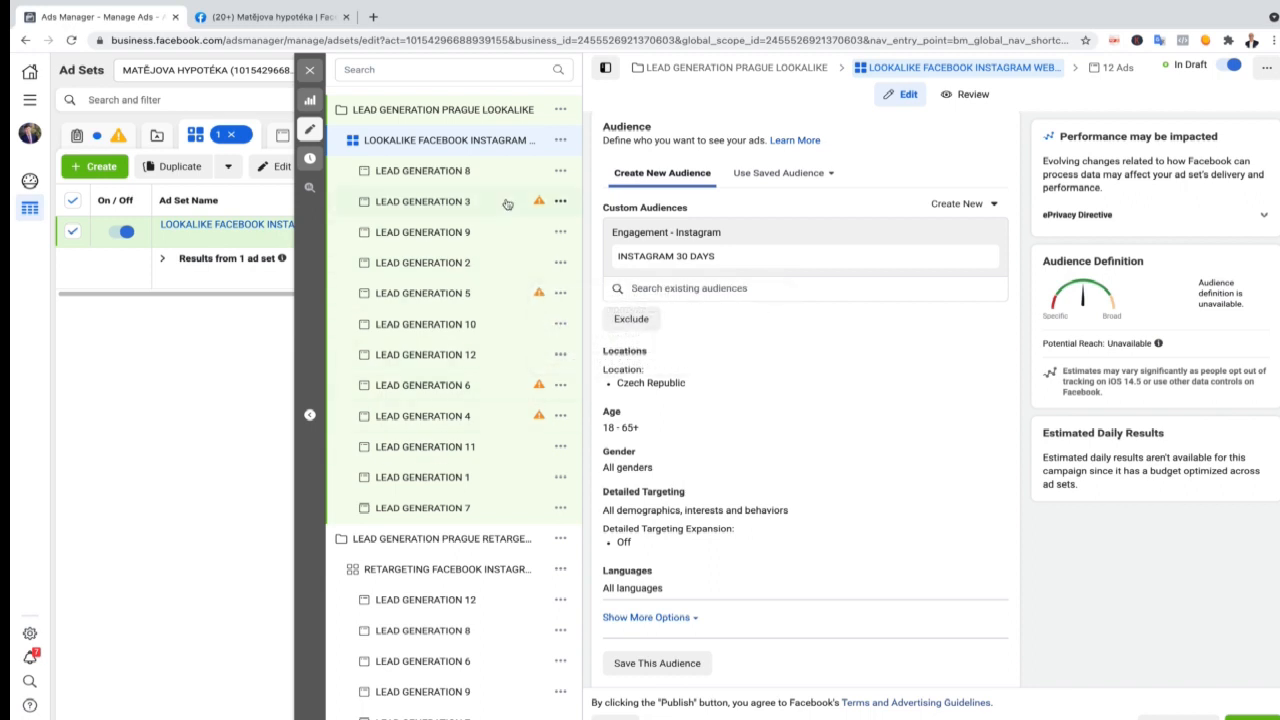
{"action": "left_click", "coordinate": [984, 259]}
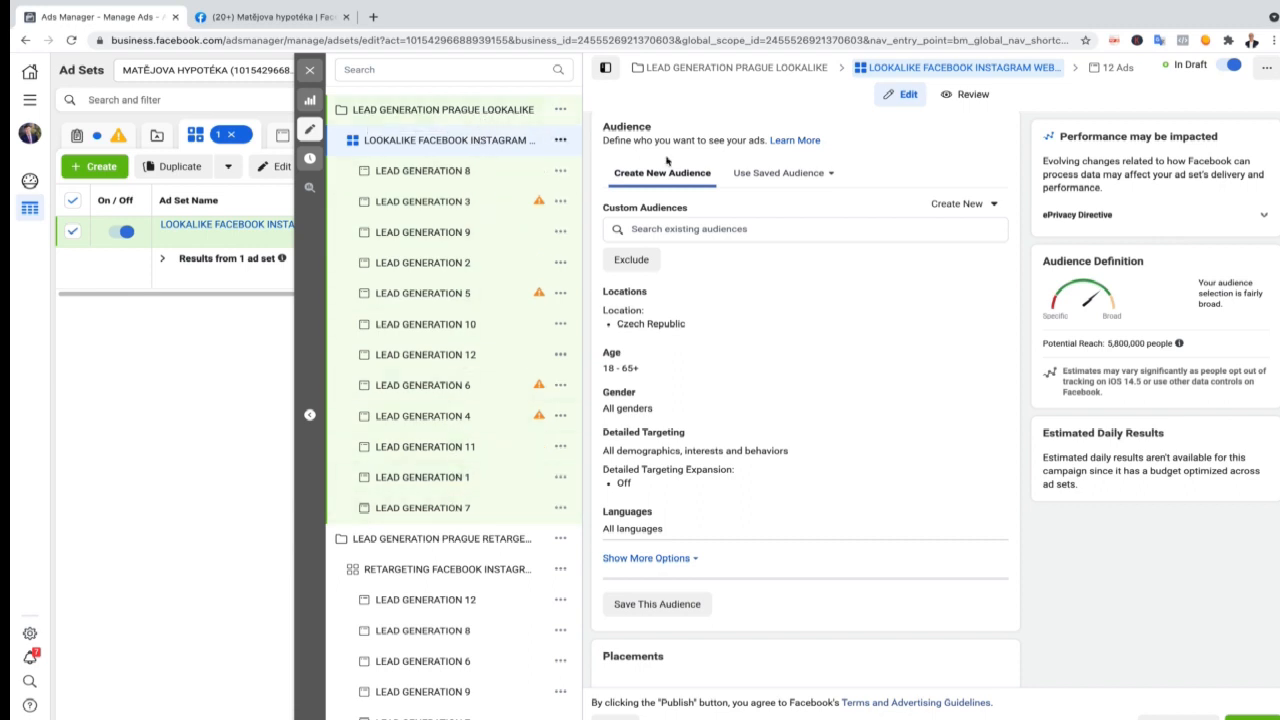
Target the ad set at the 1% lookalikes of WEBSITE 30 DAYS, FACEBOOK 30 DAYS and INSTAGRAM 30 DAYS.
{"action": "left_click", "coordinate": [794, 229]}
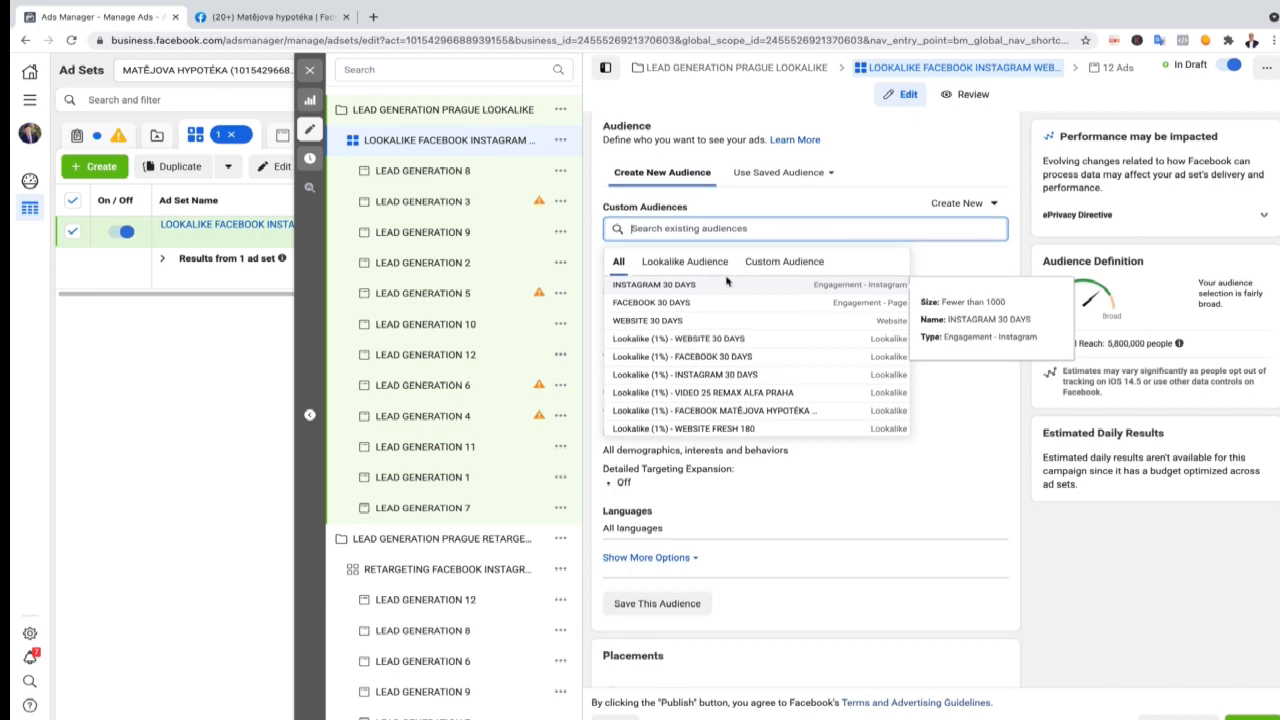
{"action": "left_click", "coordinate": [750, 341]}
{"action": "left_click", "coordinate": [746, 399]}
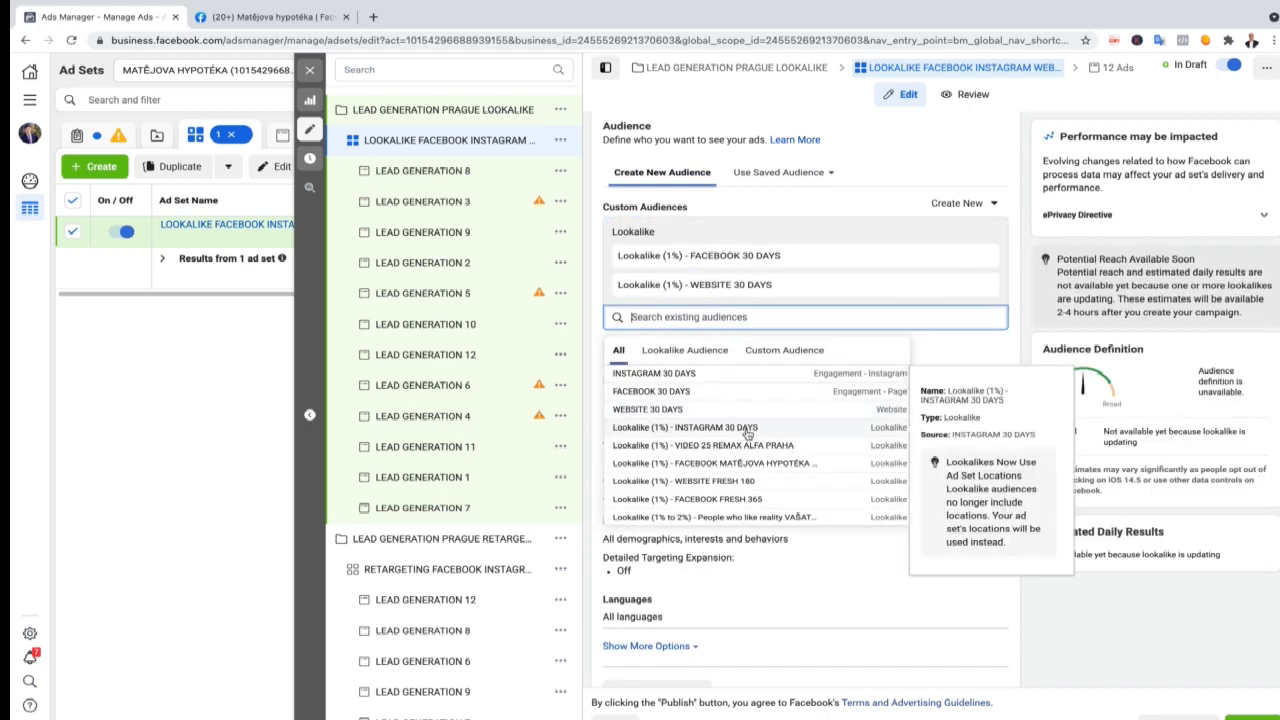
{"action": "left_click", "coordinate": [746, 429]}
{"action": "left_click", "coordinate": [843, 206]}
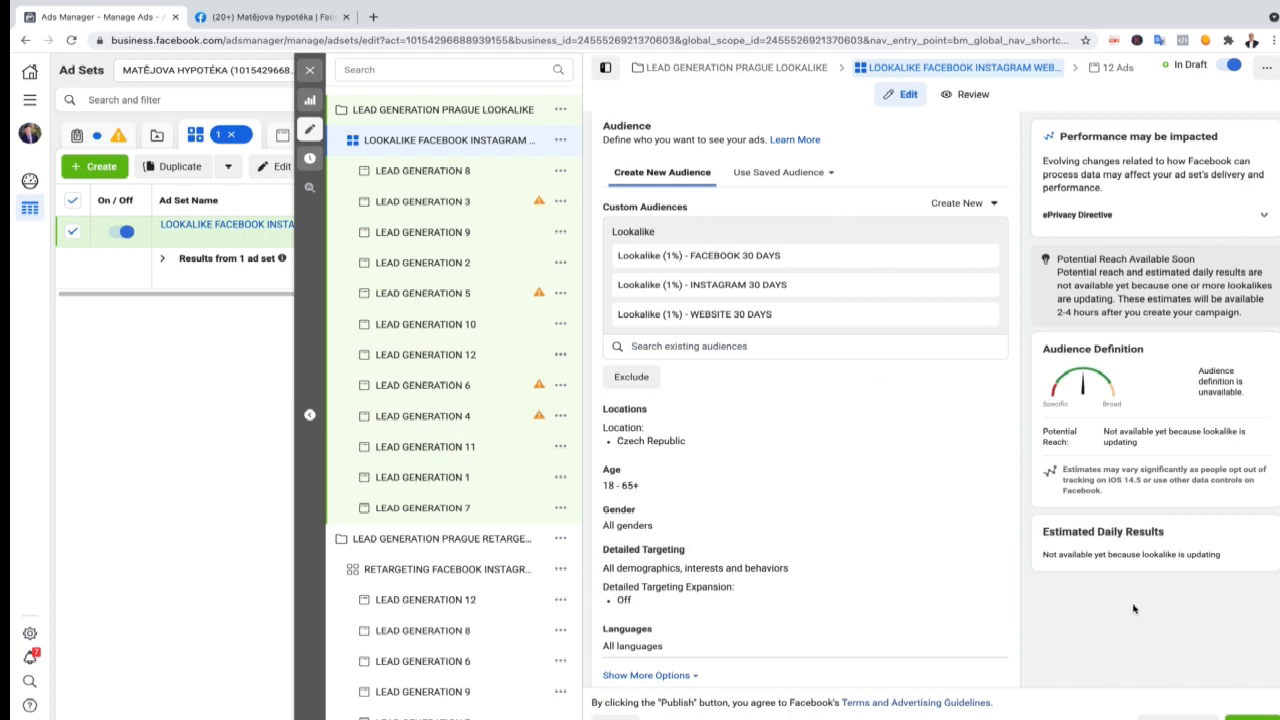
Publish the lookalike campaign with its ad set and ads, and dismiss the notification.
{"action": "scroll", "coordinate": [1133, 608], "scroll_direction": "down", "scroll_amount": 5}
{"action": "left_click", "coordinate": [1250, 716]}
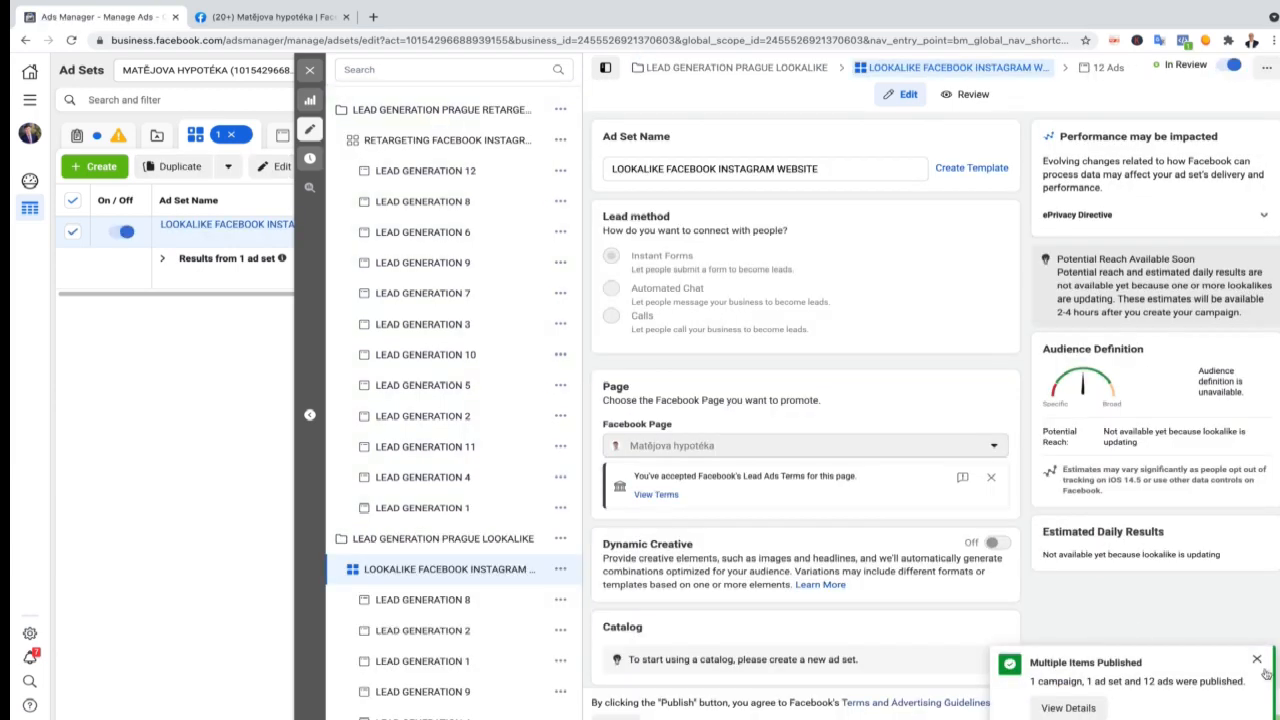
{"action": "left_click", "coordinate": [1257, 659]}
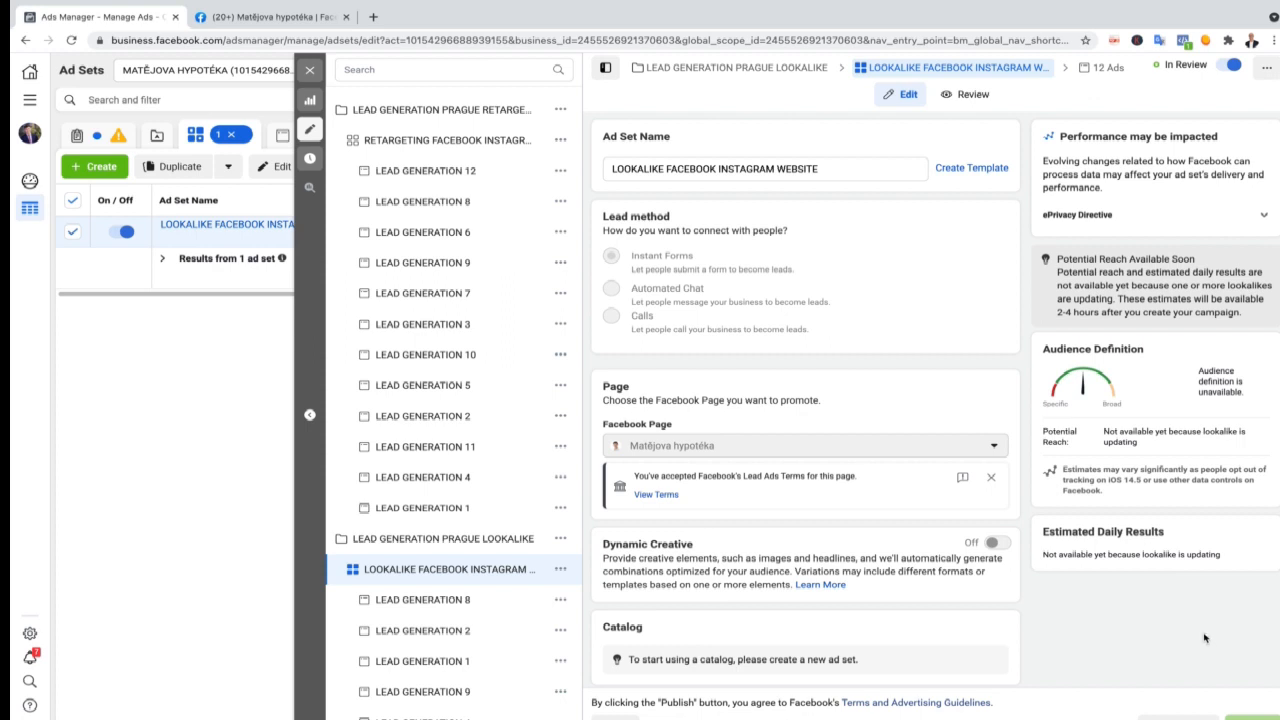
Check the published lookalike ad set's audience, then close the editor and return to the campaign list.
{"action": "scroll", "coordinate": [1205, 638], "scroll_direction": "down", "scroll_amount": 4}
{"action": "scroll", "coordinate": [1205, 638], "scroll_direction": "down", "scroll_amount": 3}
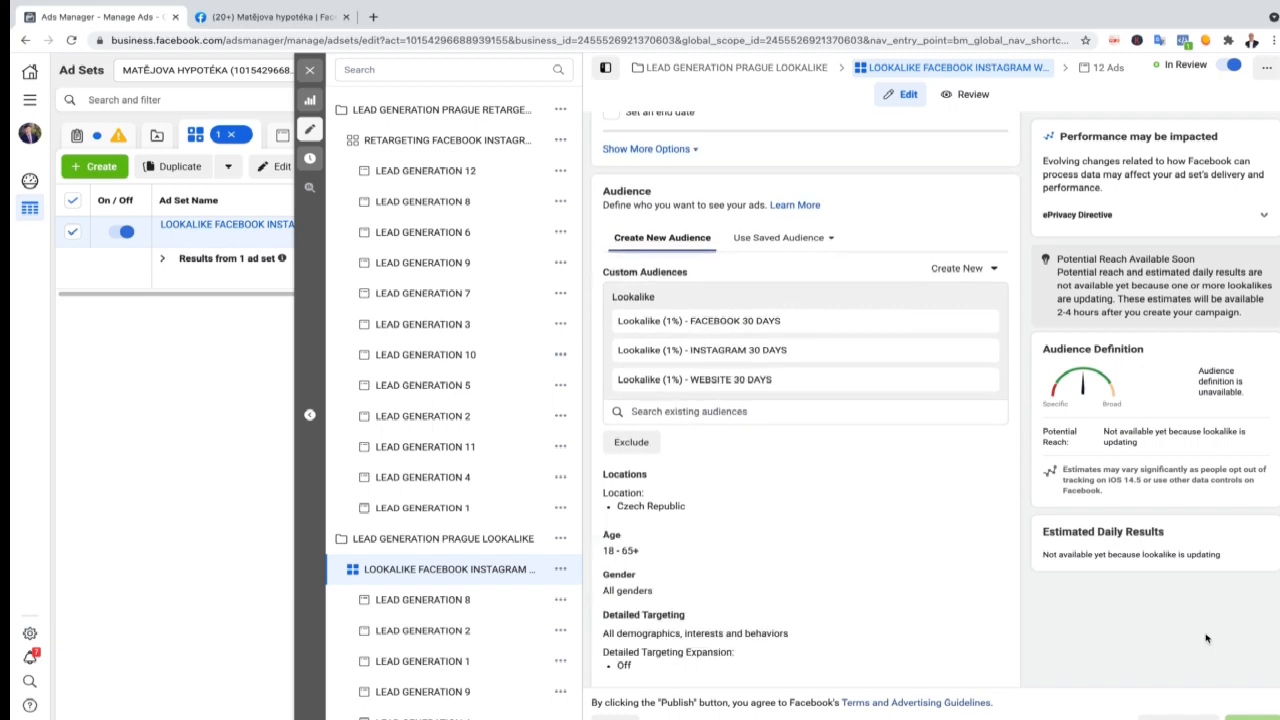
{"action": "left_click", "coordinate": [309, 70]}
{"action": "left_click", "coordinate": [467, 141]}
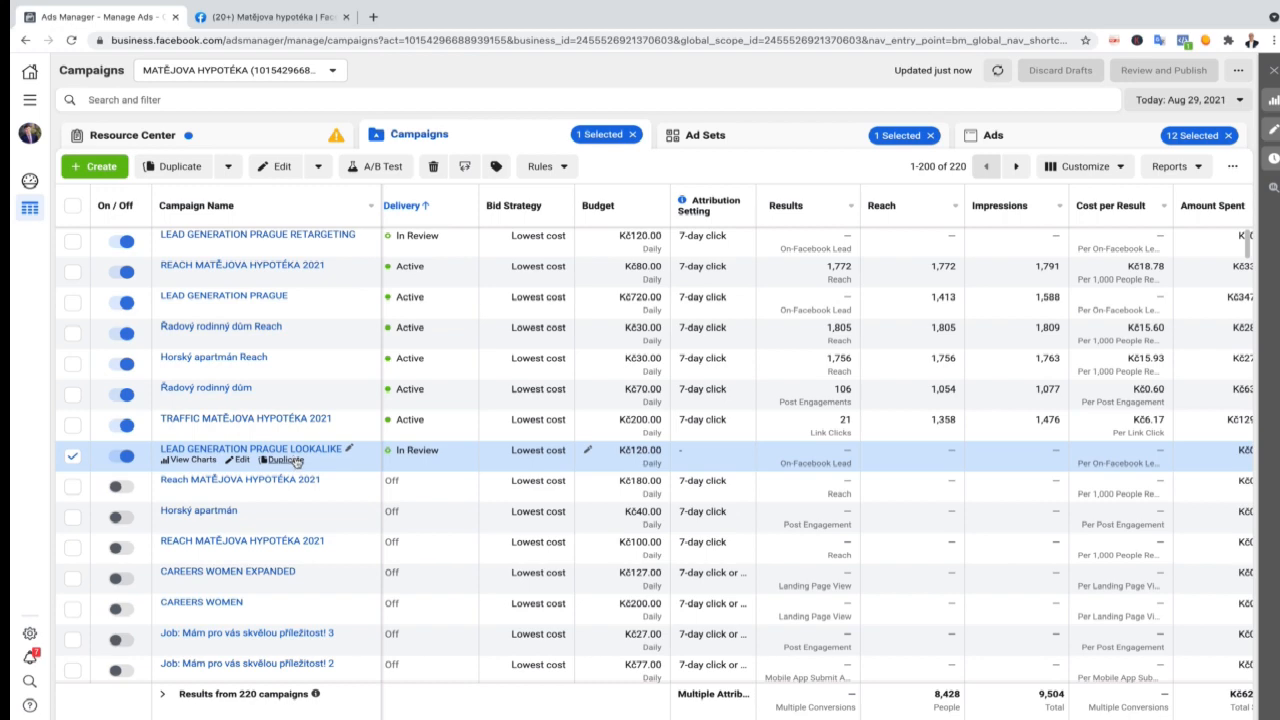
Switch to the Facebook business page and open the lead ads Forms Library in its publishing tools.
{"action": "left_click", "coordinate": [293, 18]}
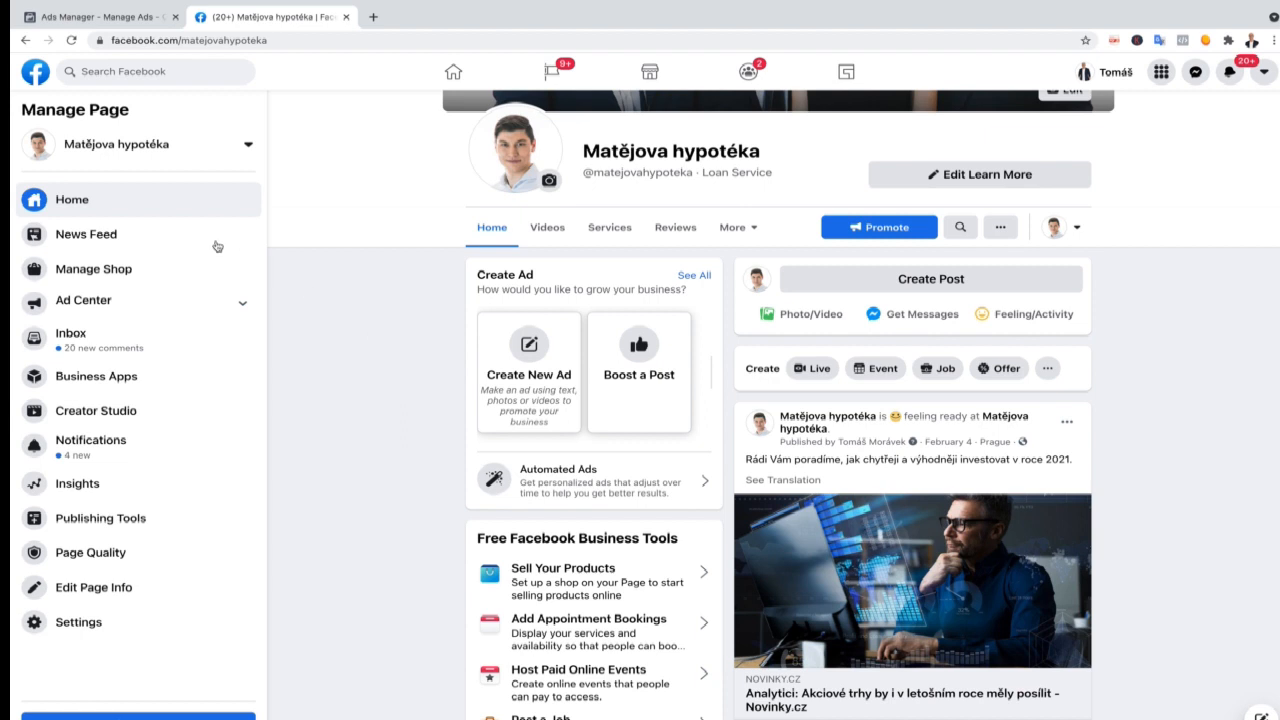
{"action": "left_click", "coordinate": [141, 520]}
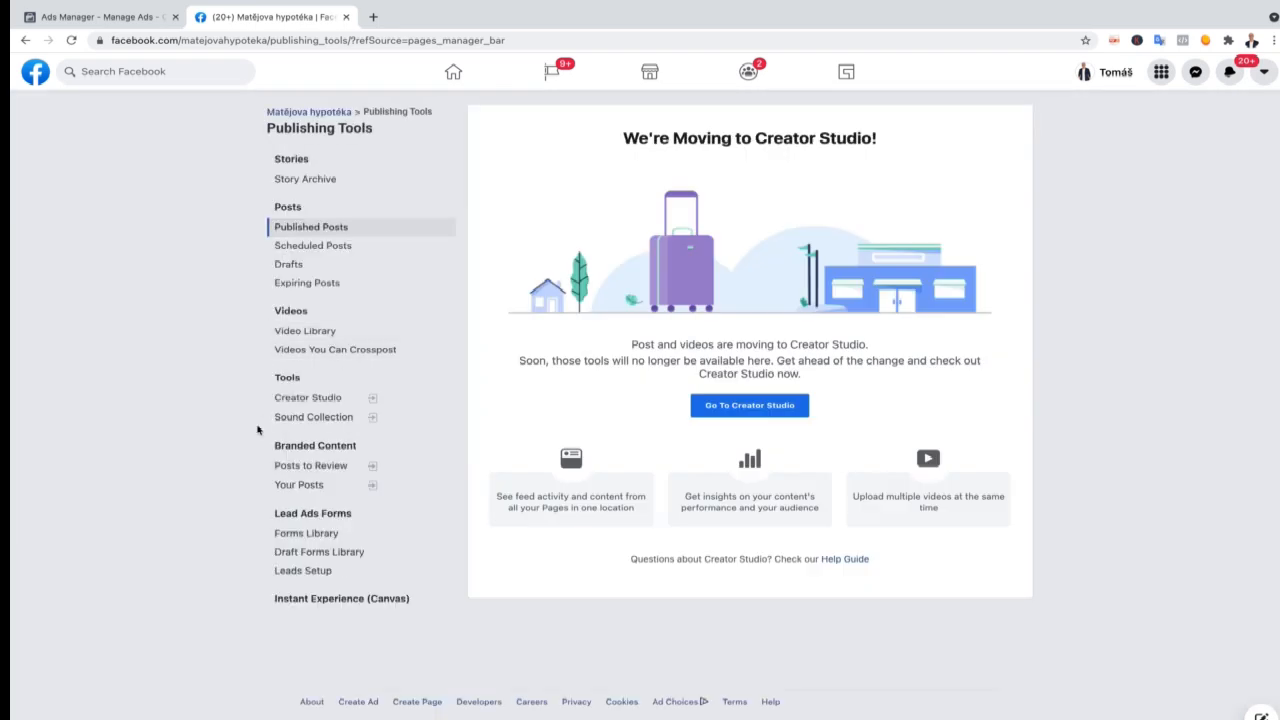
{"action": "left_click", "coordinate": [289, 536]}
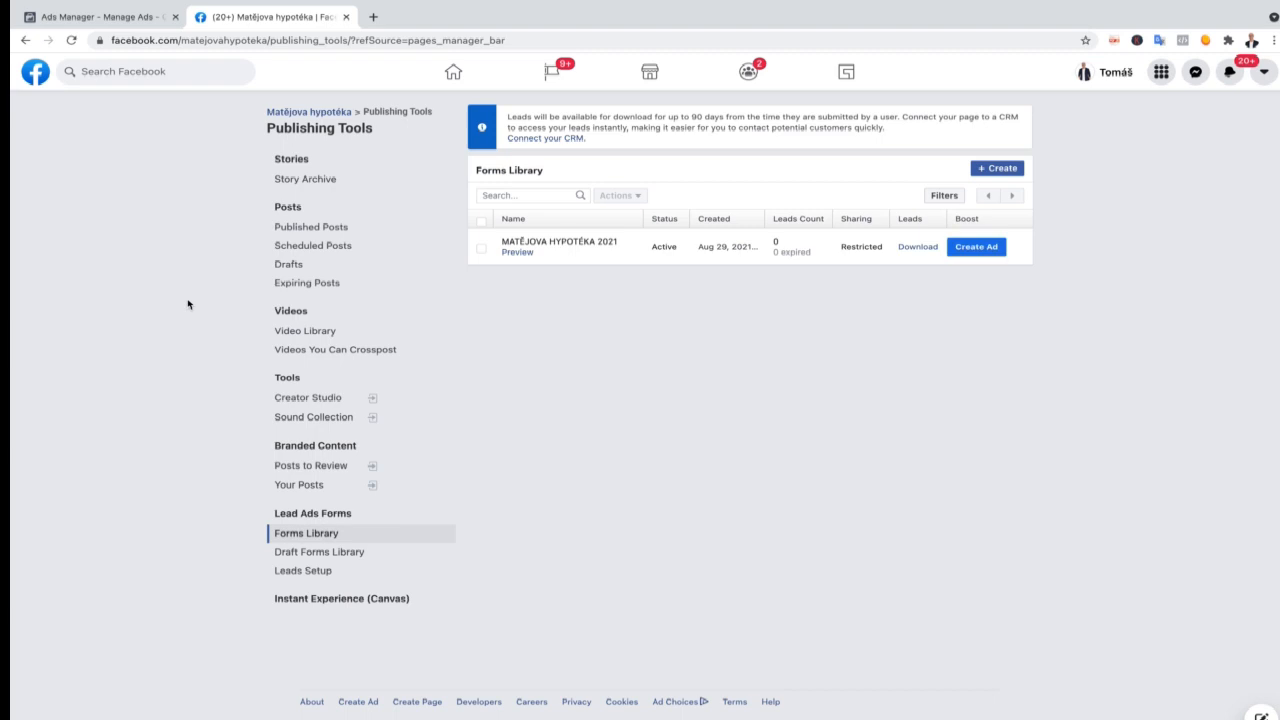
Preview the MATĚJOVA HYPOTÉKA 2021 lead form and close the preview.
{"action": "left_click", "coordinate": [917, 247]}
{"action": "left_click", "coordinate": [517, 253]}
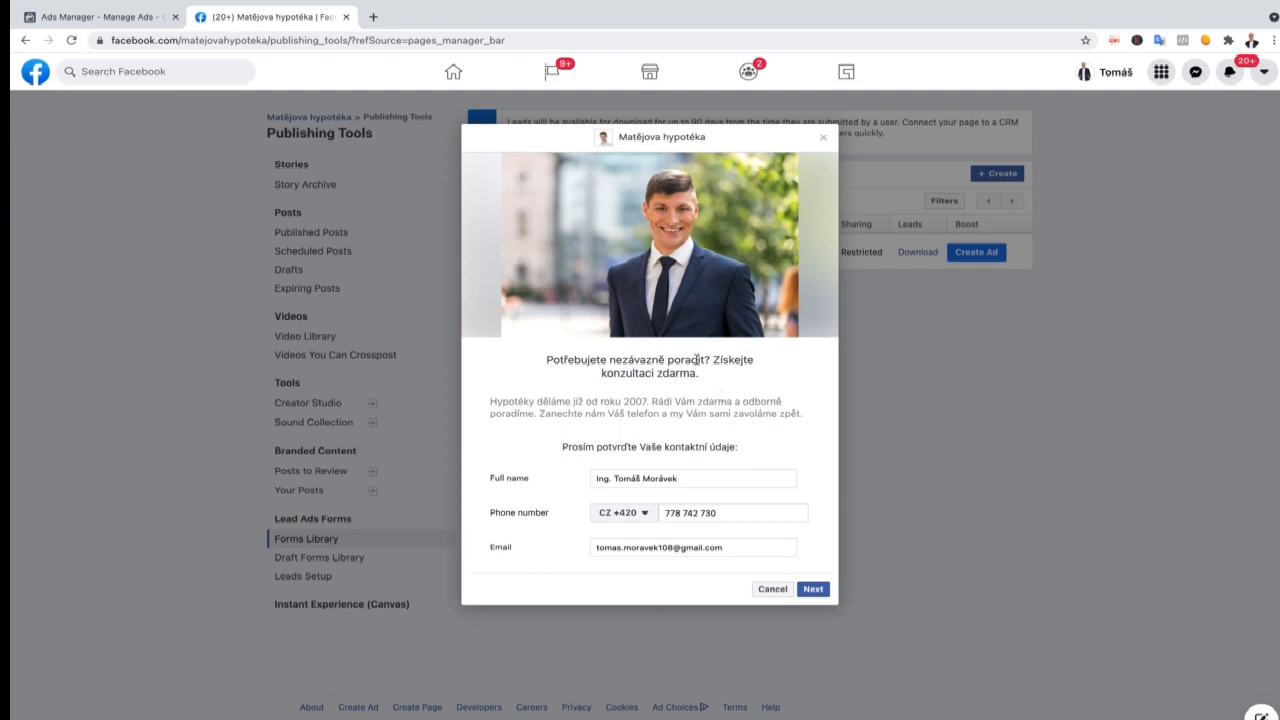
{"action": "left_click", "coordinate": [822, 138]}
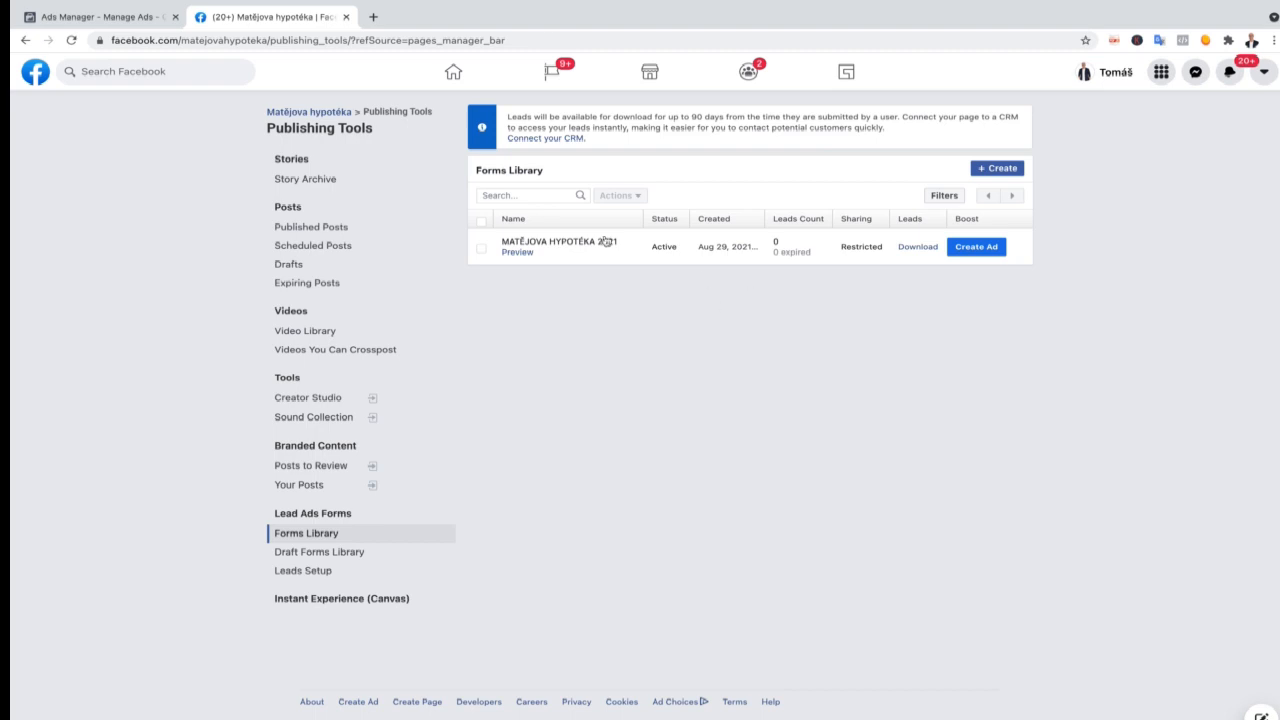
Search Facebook for "diamond" and open the Re/max Diamond Praha page.
{"action": "left_click", "coordinate": [150, 72]}
{"action": "type", "text": "diamond"}
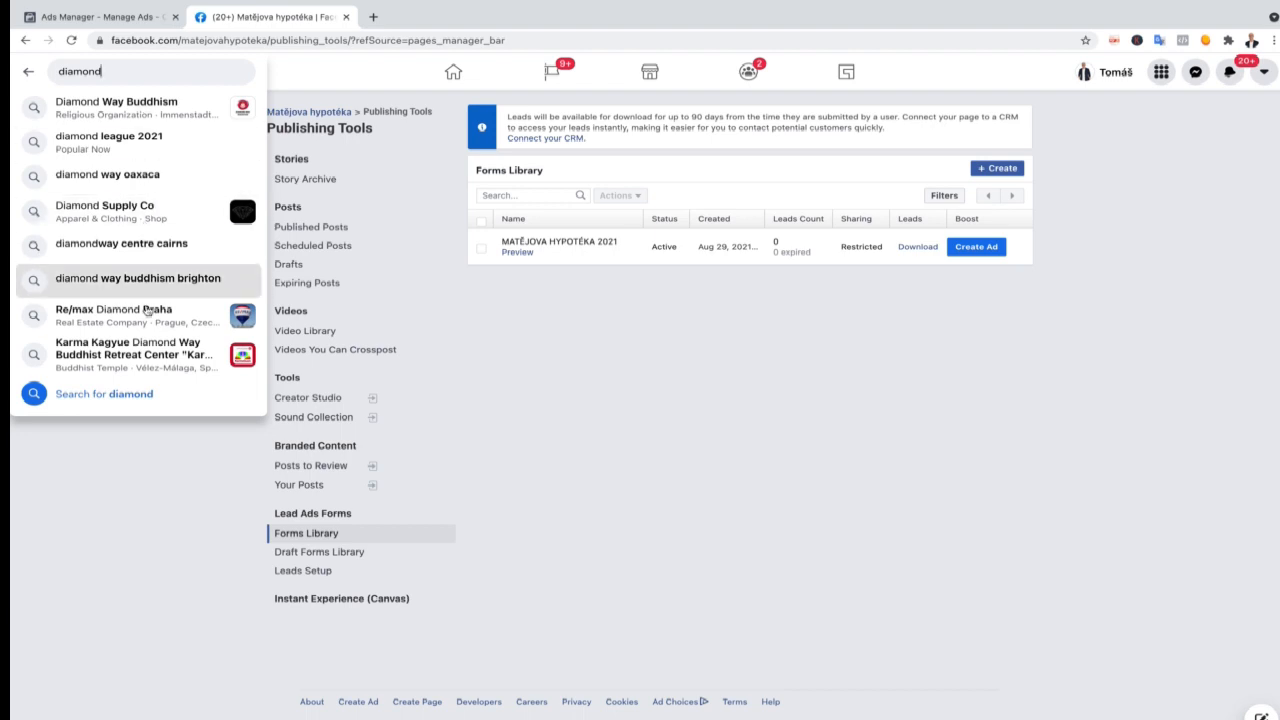
{"action": "left_click", "coordinate": [145, 315]}
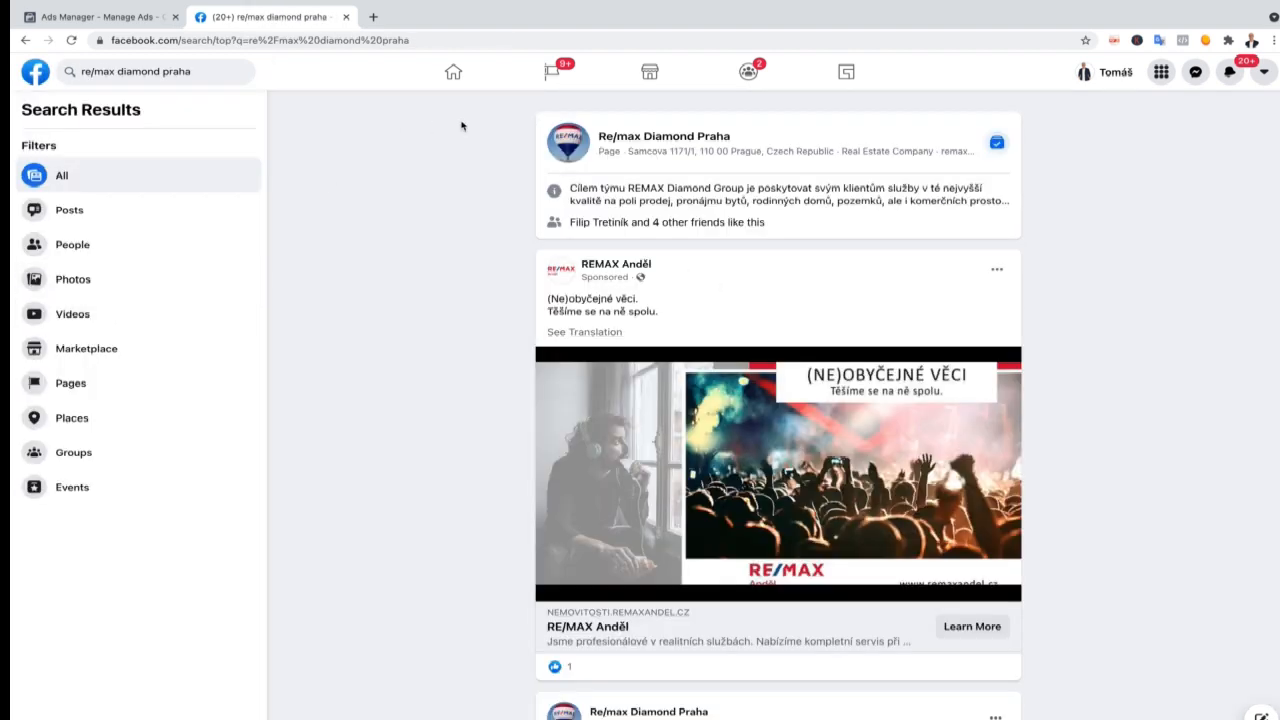
{"action": "left_click", "coordinate": [623, 136]}
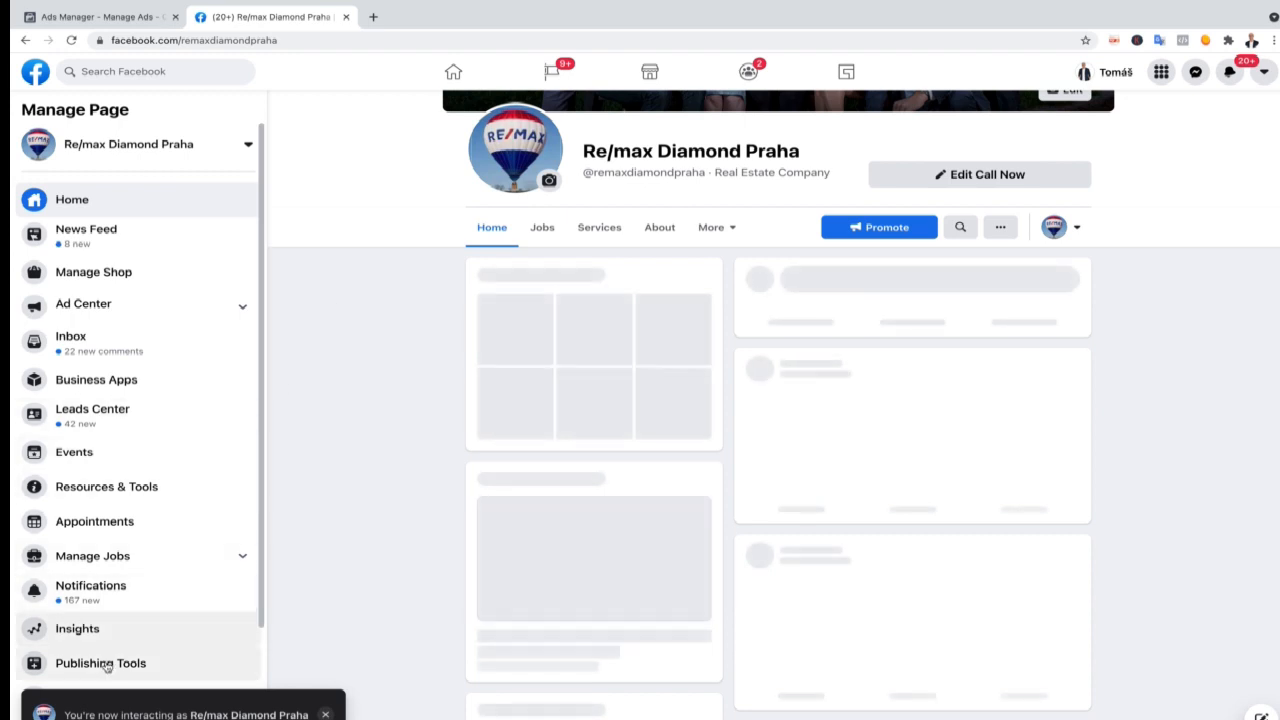
Open the page's lead ads Forms Library and go to the Leads Center from the first DIAMOND LEAD FORM's download options.
{"action": "left_click", "coordinate": [100, 663]}
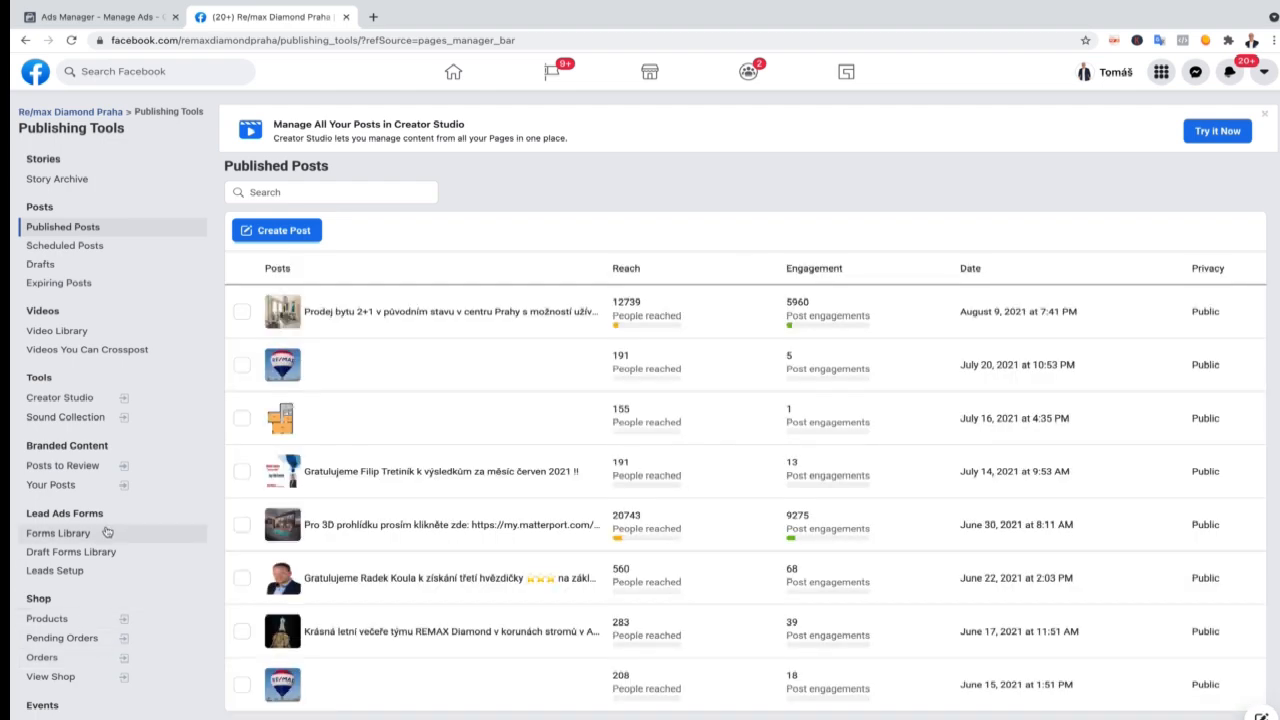
{"action": "left_click", "coordinate": [107, 532]}
{"action": "mouse_move", "coordinate": [790, 342]}
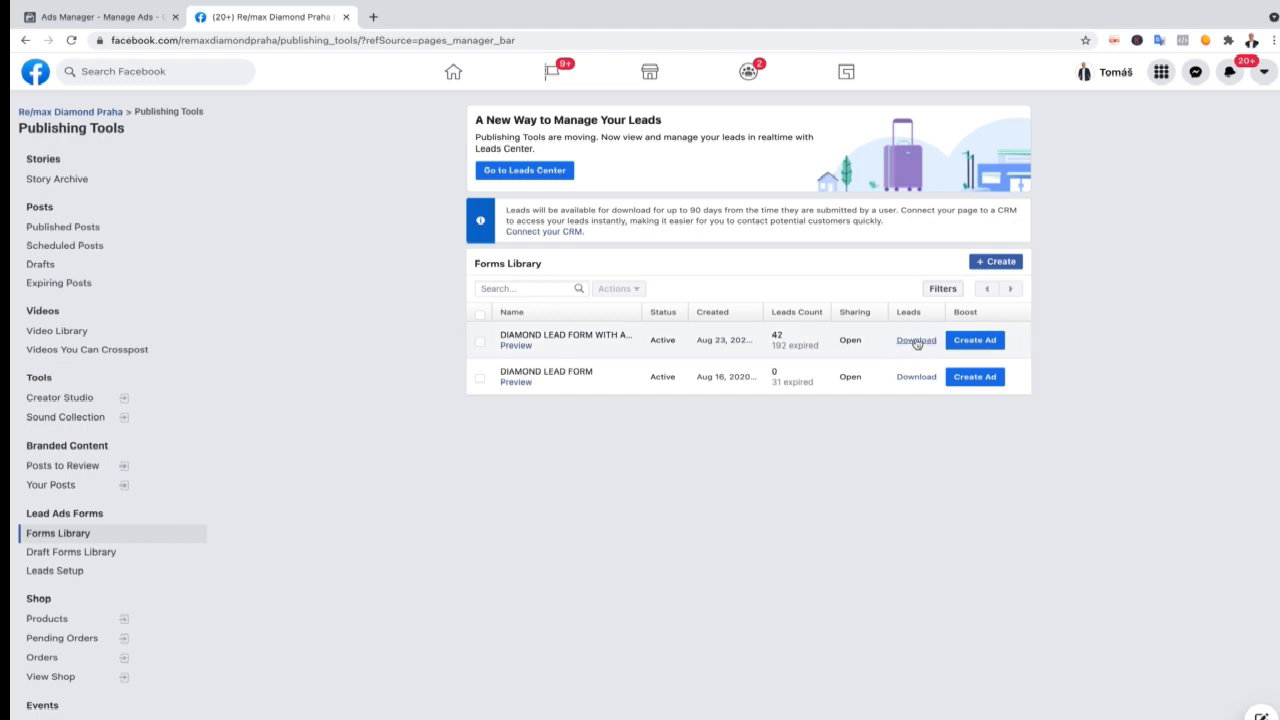
{"action": "left_click", "coordinate": [916, 341]}
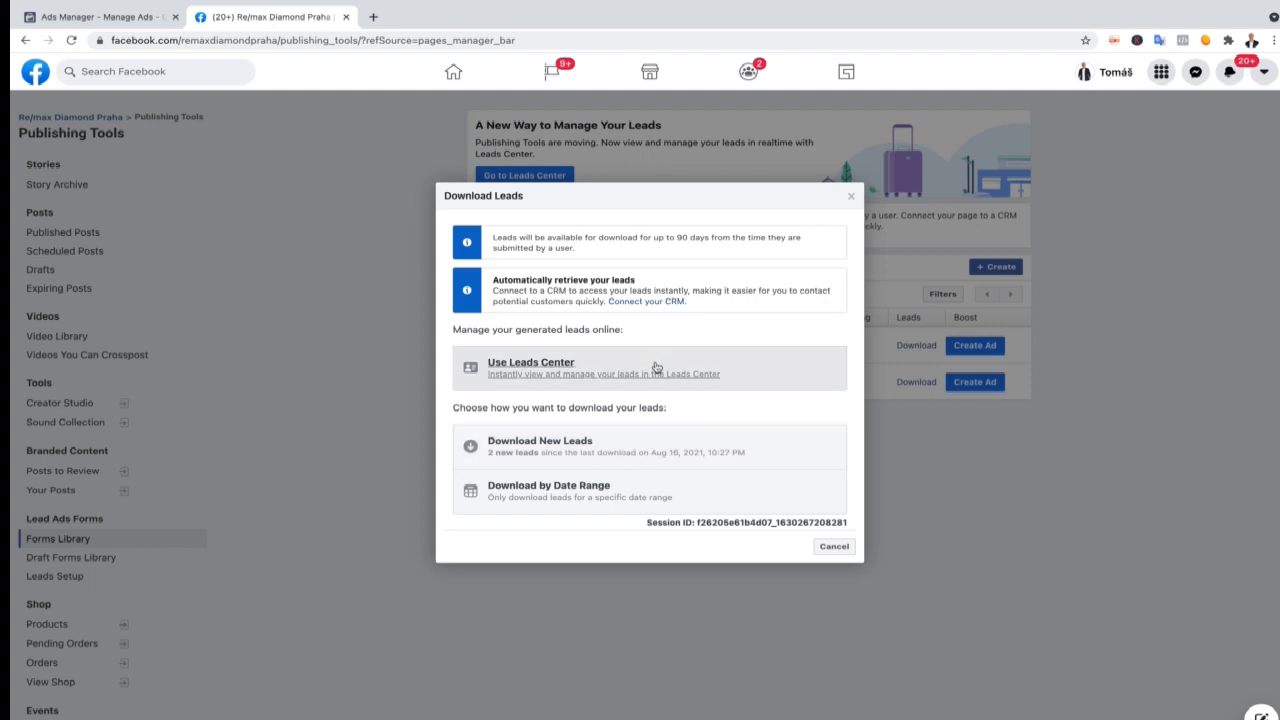
{"action": "left_click", "coordinate": [520, 368]}
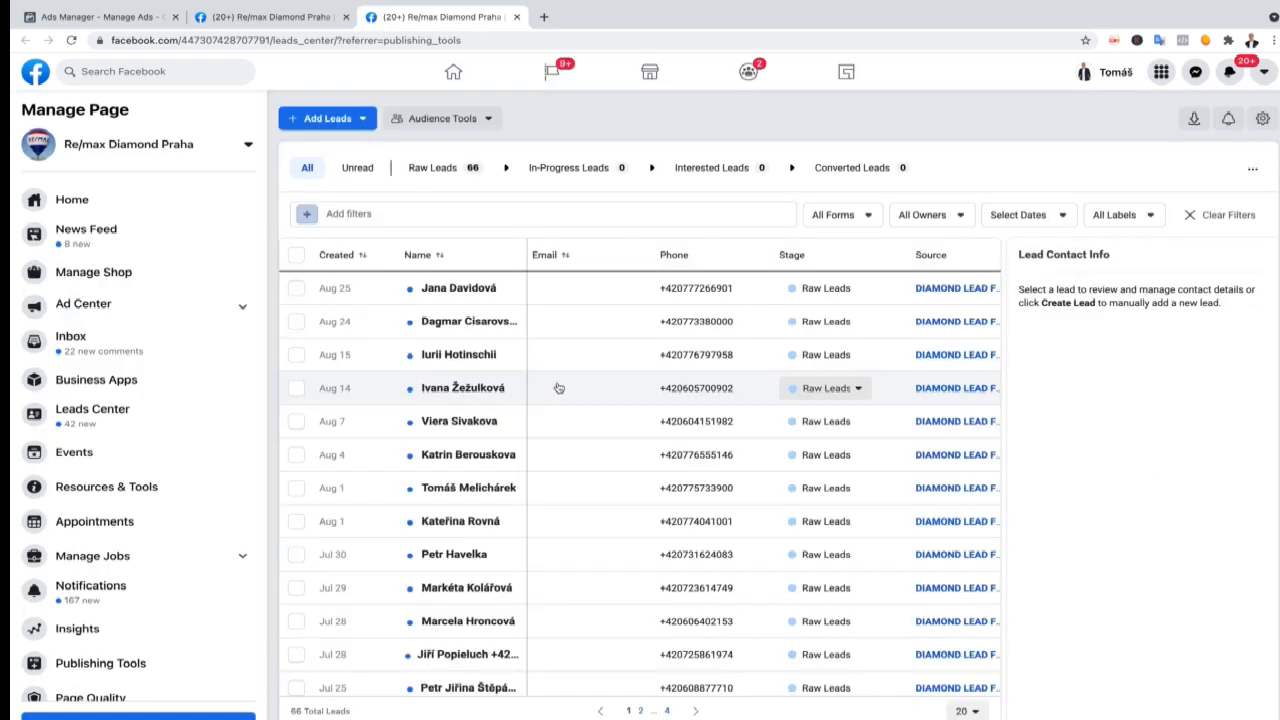
Examine the leads table's phone and stage columns and the stage options available for the Aug 25 lead.
{"action": "scroll", "coordinate": [558, 387], "scroll_direction": "right", "scroll_amount": 1}
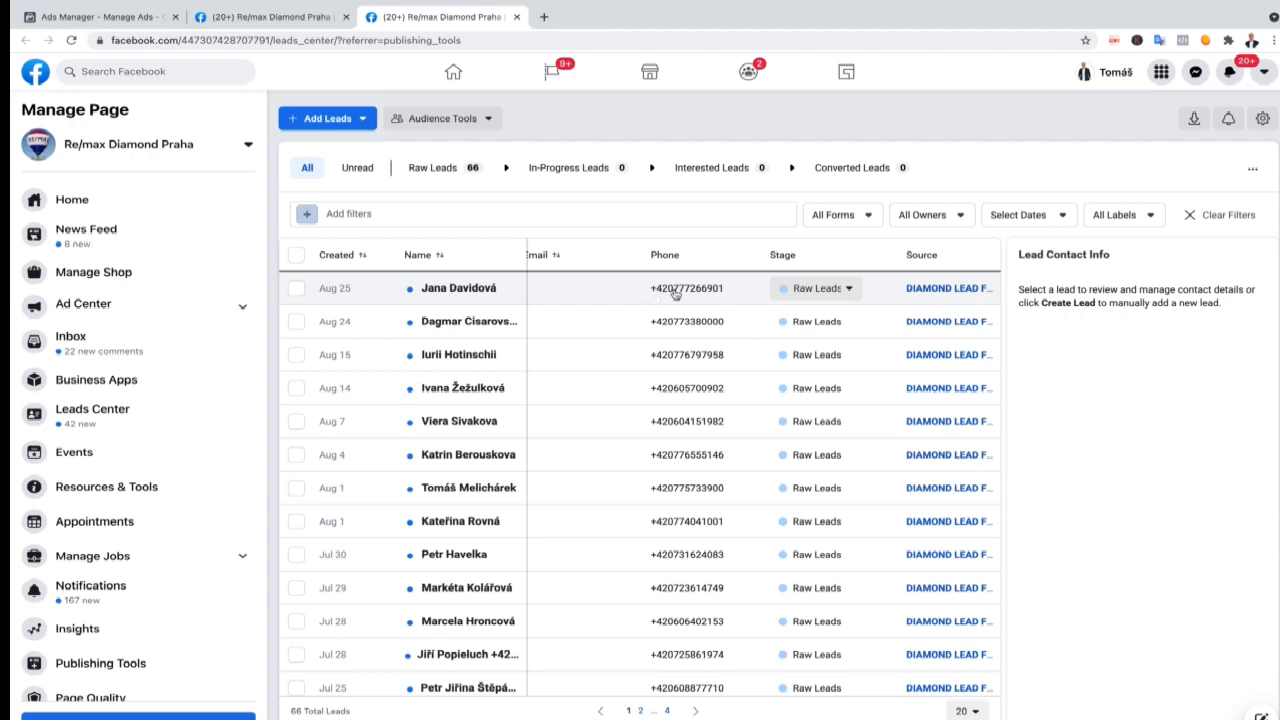
{"action": "left_click", "coordinate": [843, 292]}
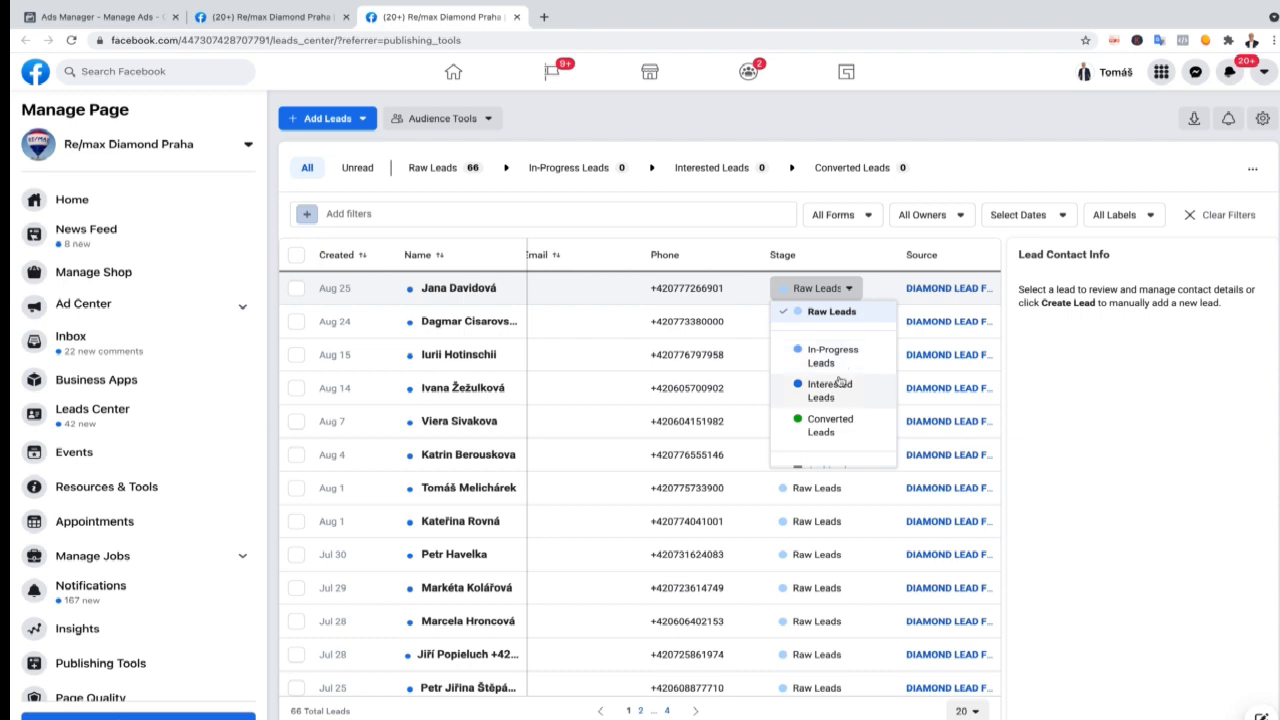
{"action": "left_click", "coordinate": [523, 299]}
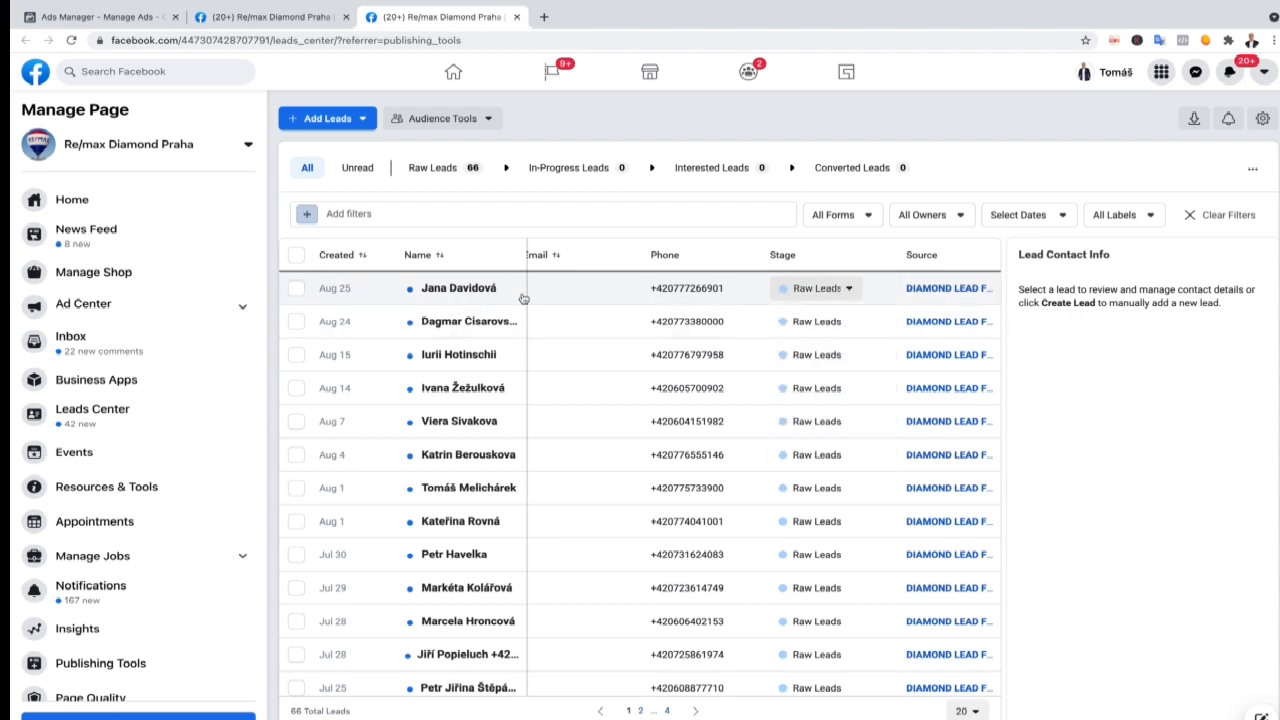
Open the Aug 25 lead's details and review its owner, notes, stage and form answers, plus the leads table's label filter options.
{"action": "left_click", "coordinate": [463, 292]}
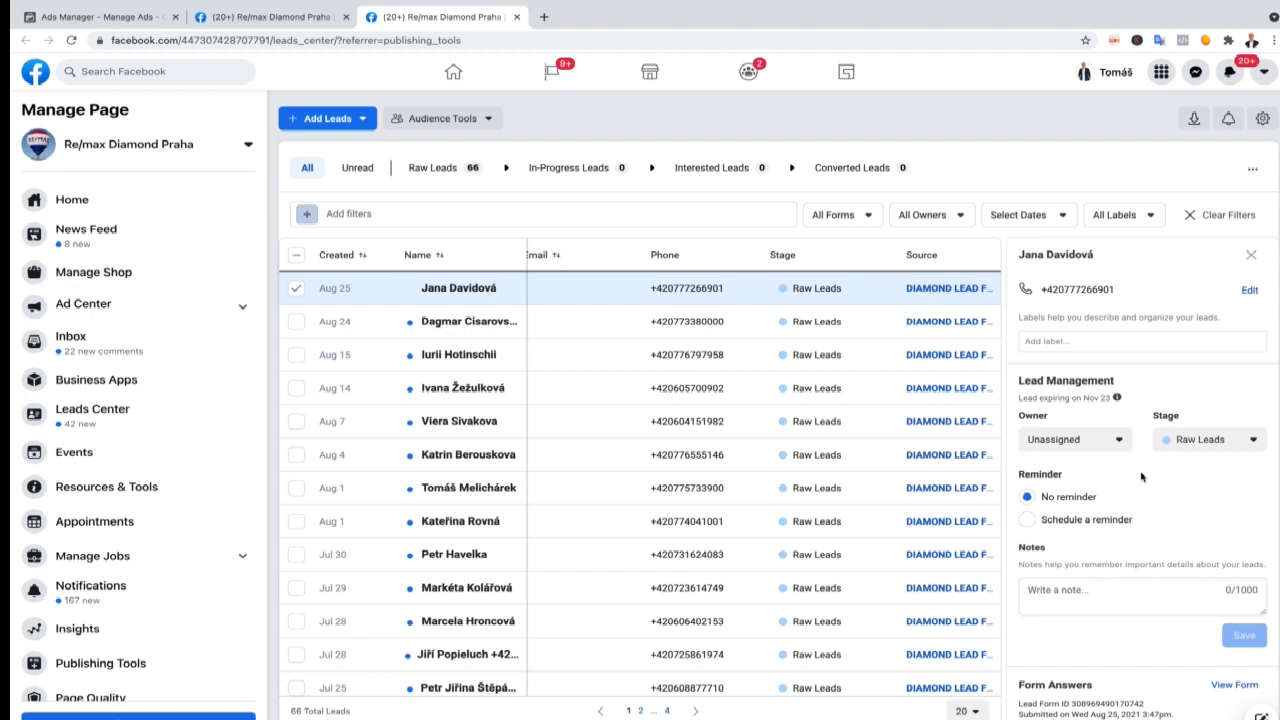
{"action": "left_click", "coordinate": [1080, 448]}
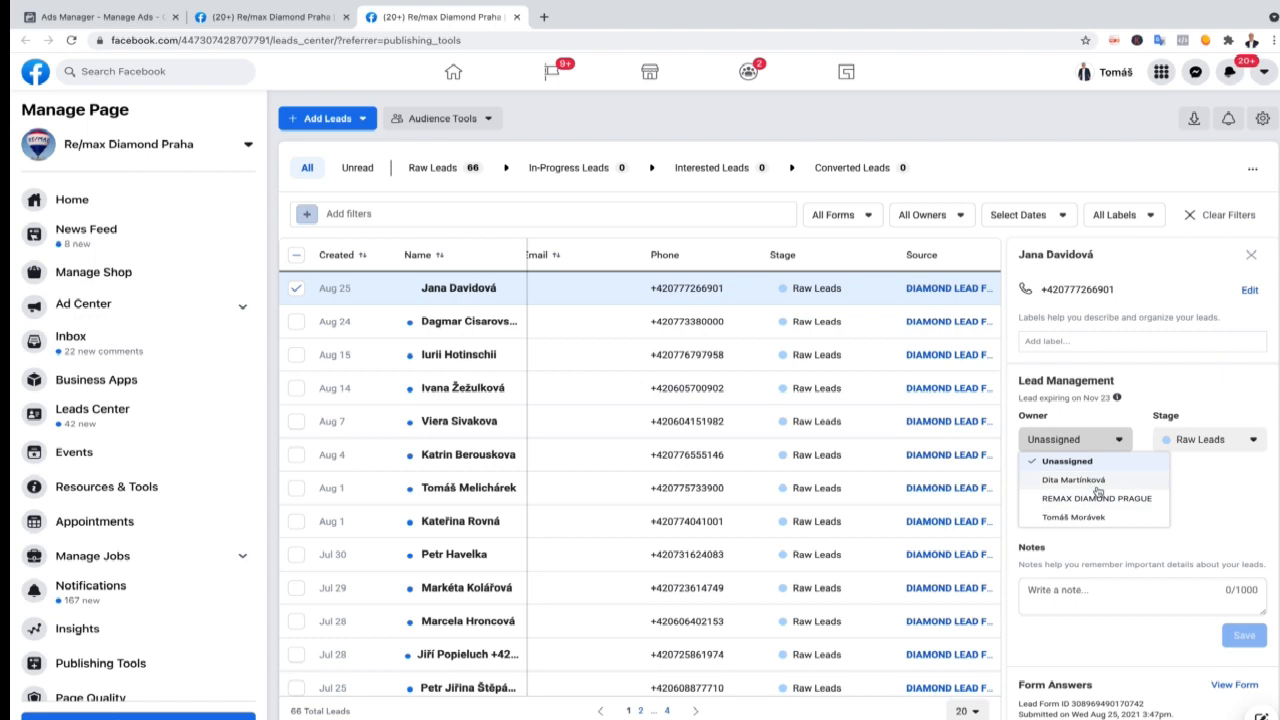
{"action": "left_click", "coordinate": [1186, 381]}
{"action": "left_click", "coordinate": [1095, 585]}
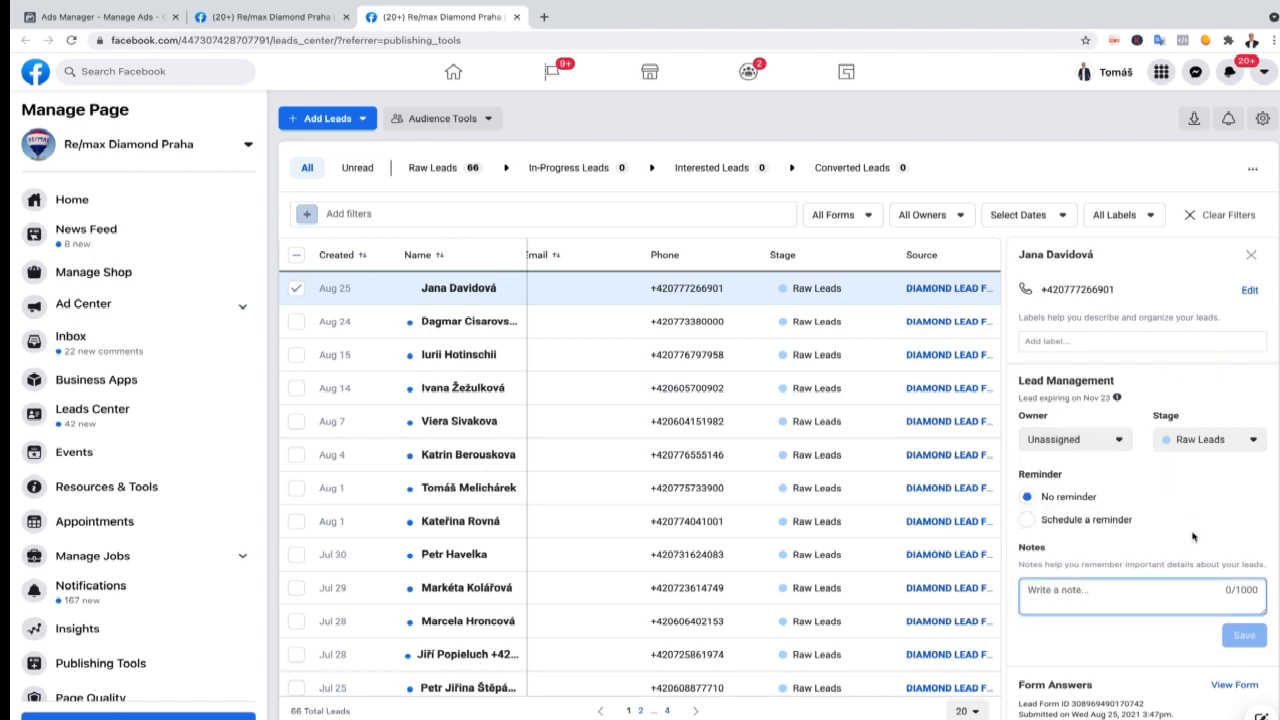
{"action": "scroll", "coordinate": [1192, 537], "scroll_direction": "down", "scroll_amount": 1}
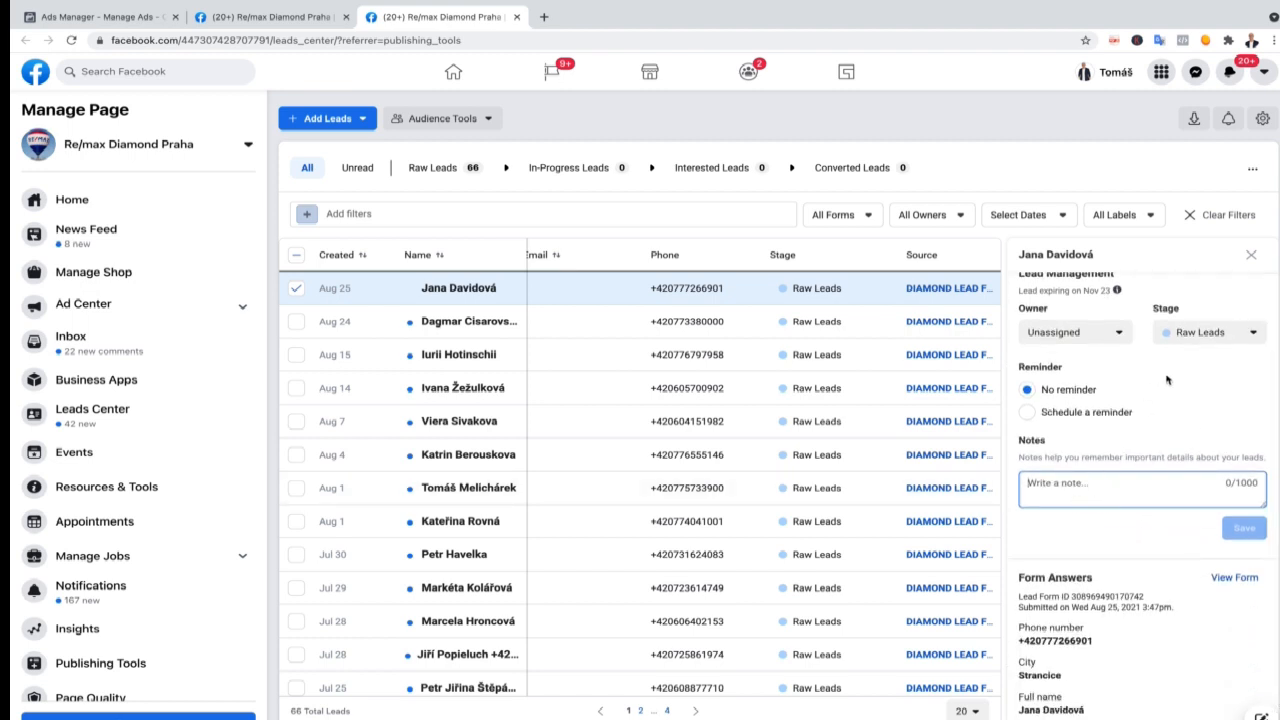
{"action": "left_click", "coordinate": [1205, 332]}
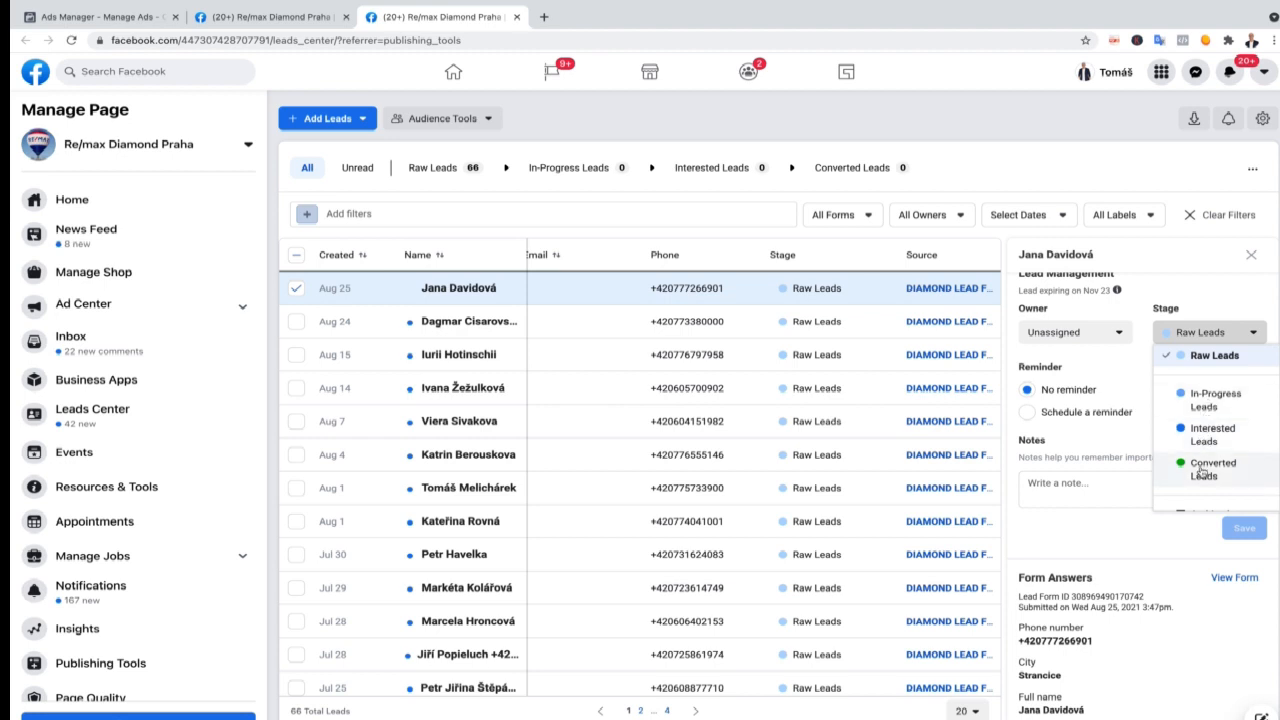
{"action": "left_click", "coordinate": [1141, 389]}
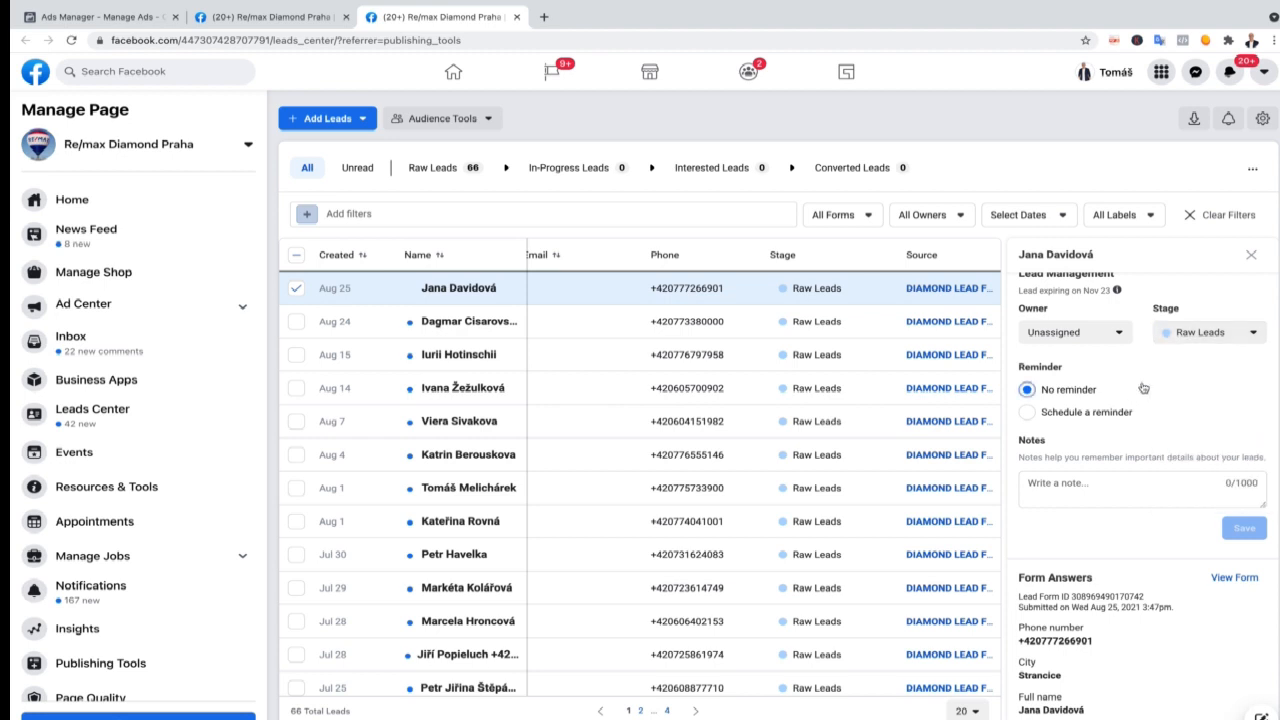
{"action": "left_click", "coordinate": [1106, 219]}
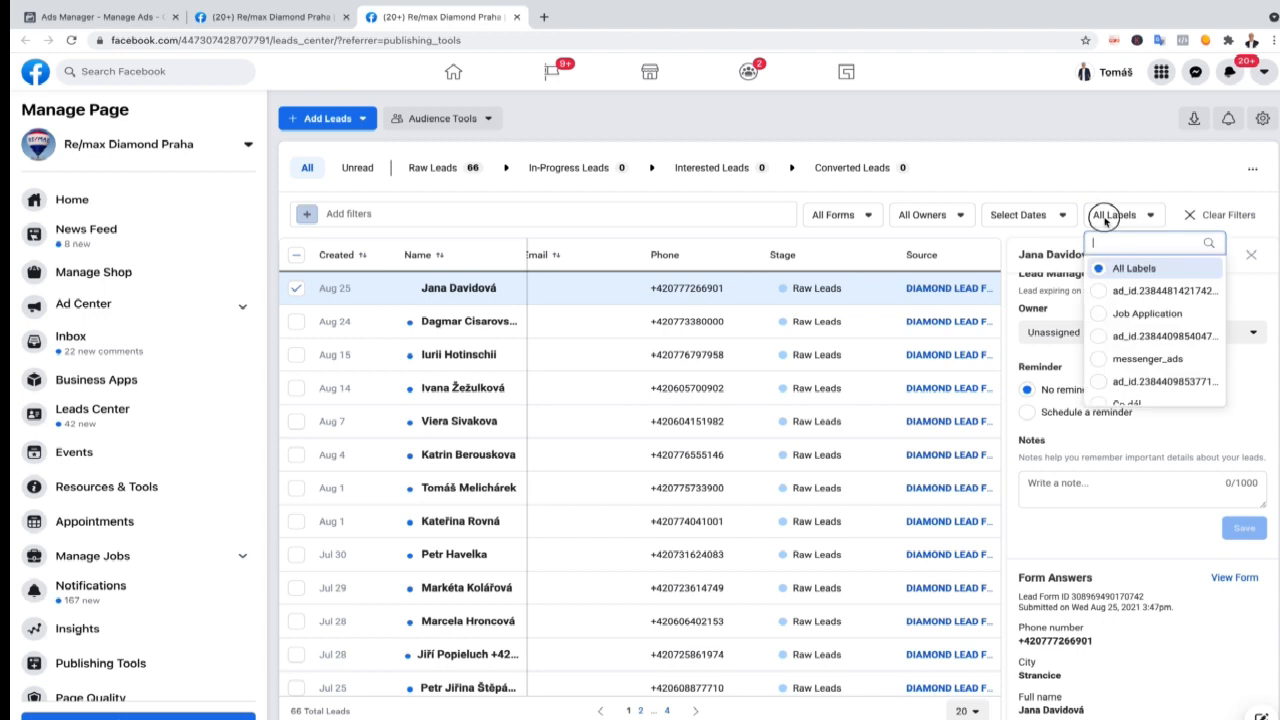
{"action": "left_click", "coordinate": [1107, 218]}
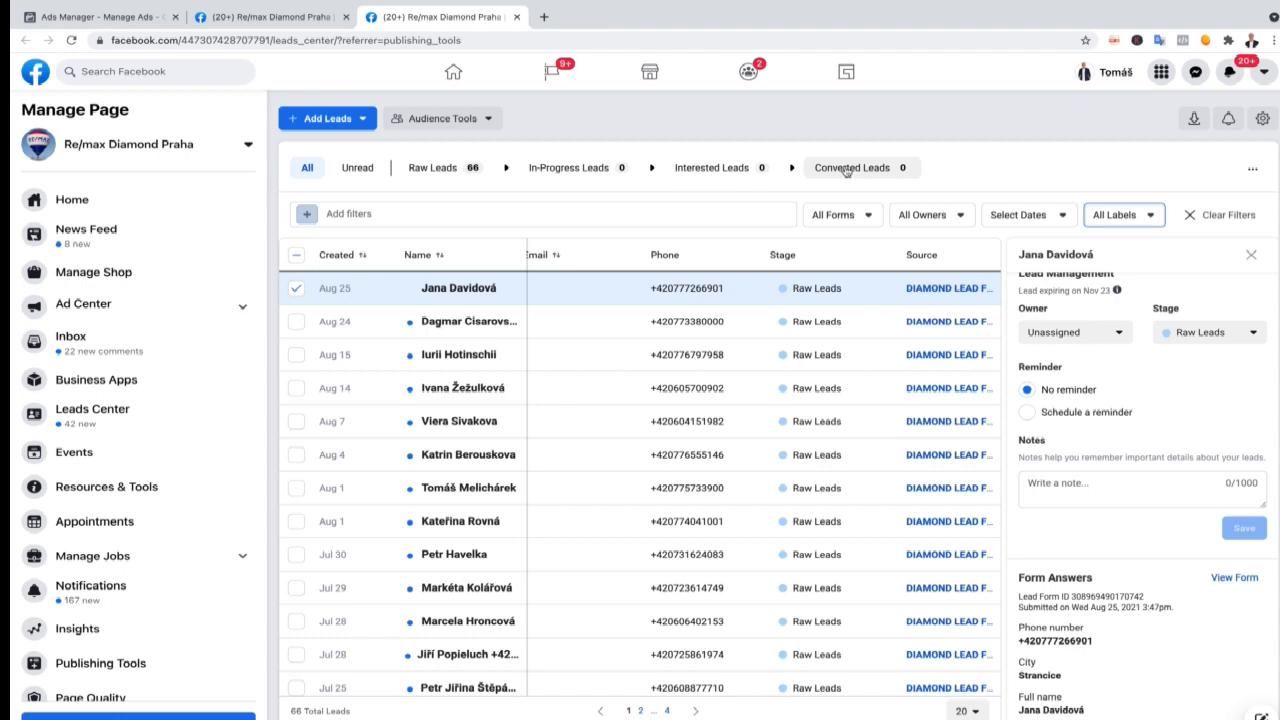
{"action": "left_click", "coordinate": [472, 121]}
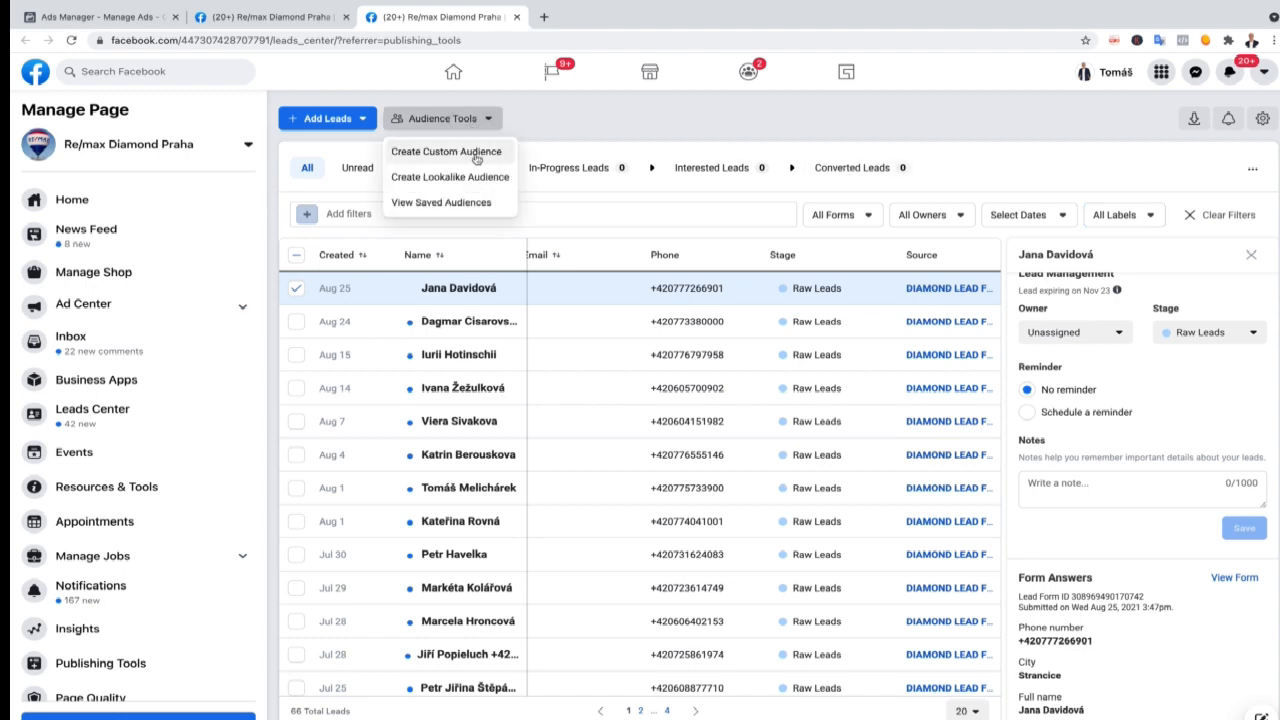
{"action": "left_click", "coordinate": [476, 155]}
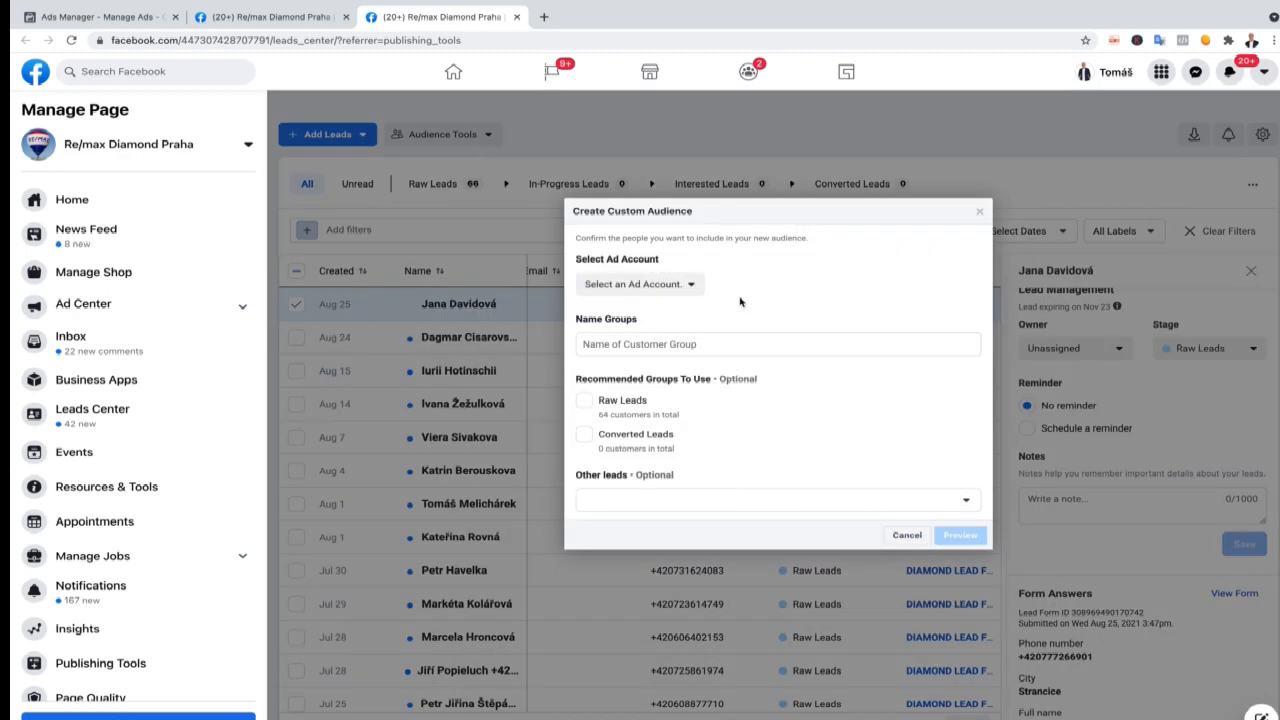
{"action": "left_click", "coordinate": [669, 290]}
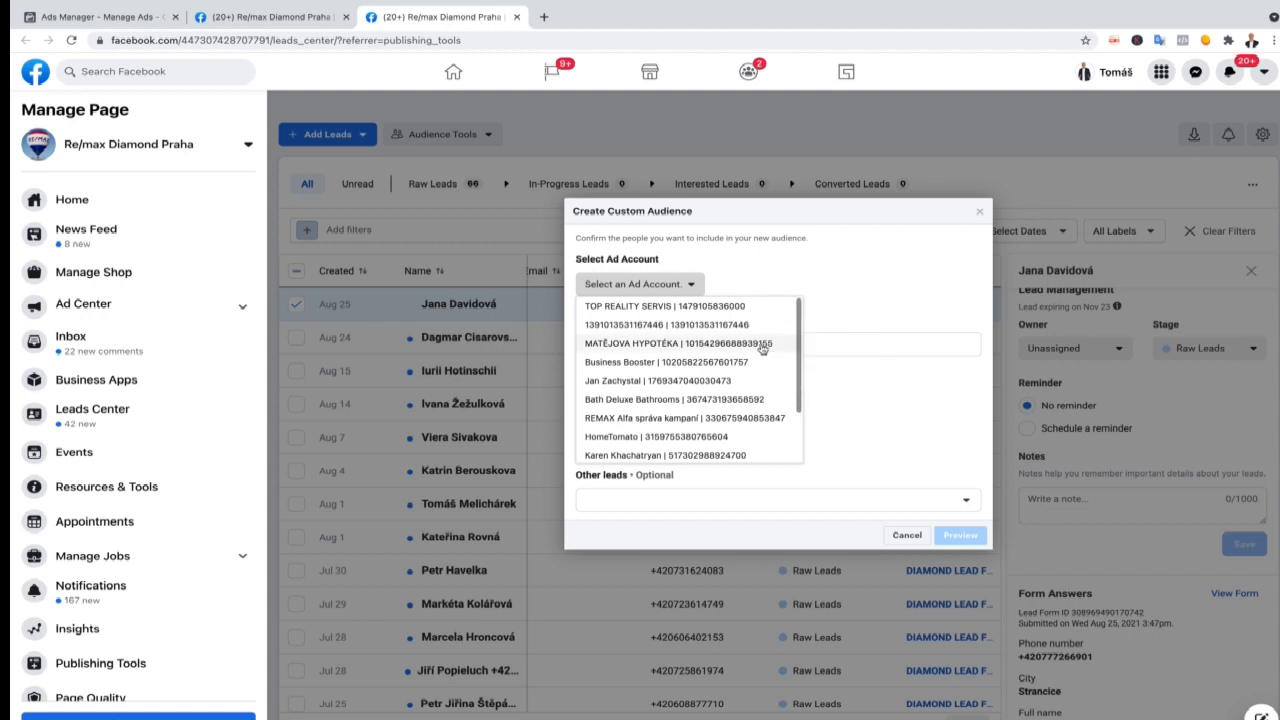
{"action": "scroll", "coordinate": [757, 346], "scroll_direction": "down", "scroll_amount": 2}
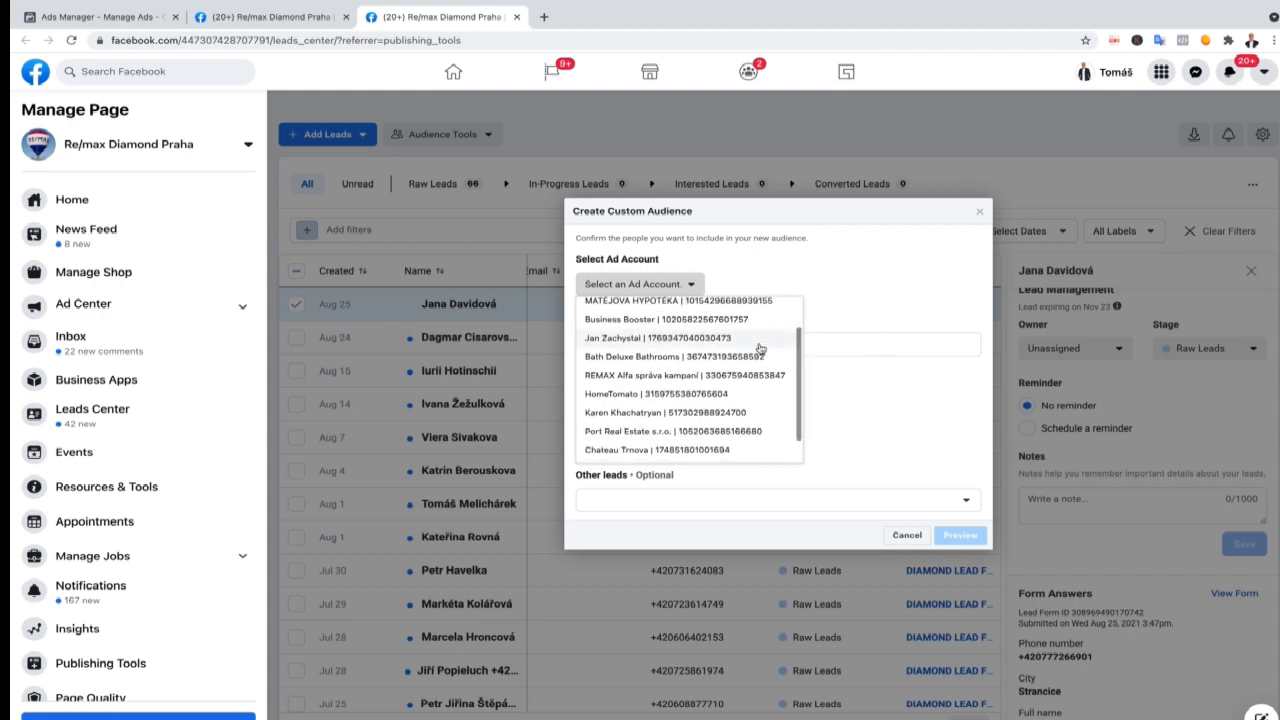
{"action": "left_click", "coordinate": [757, 397]}
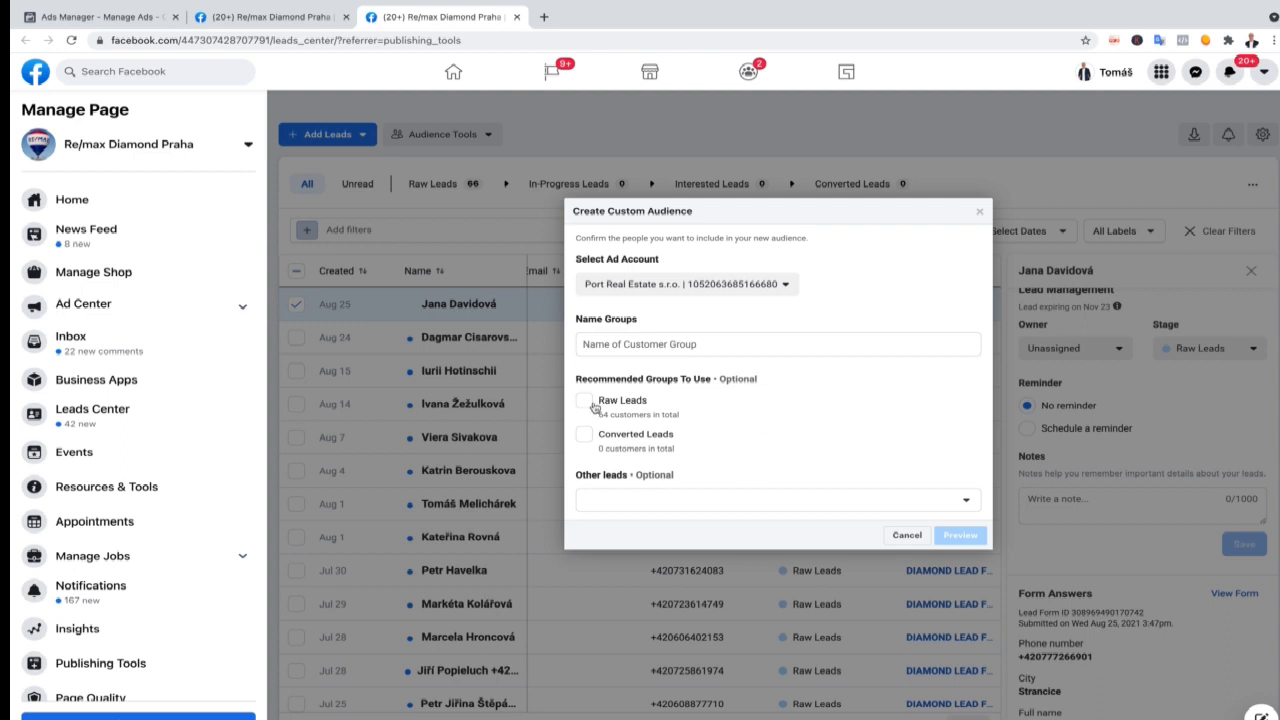
{"action": "left_click", "coordinate": [979, 211]}
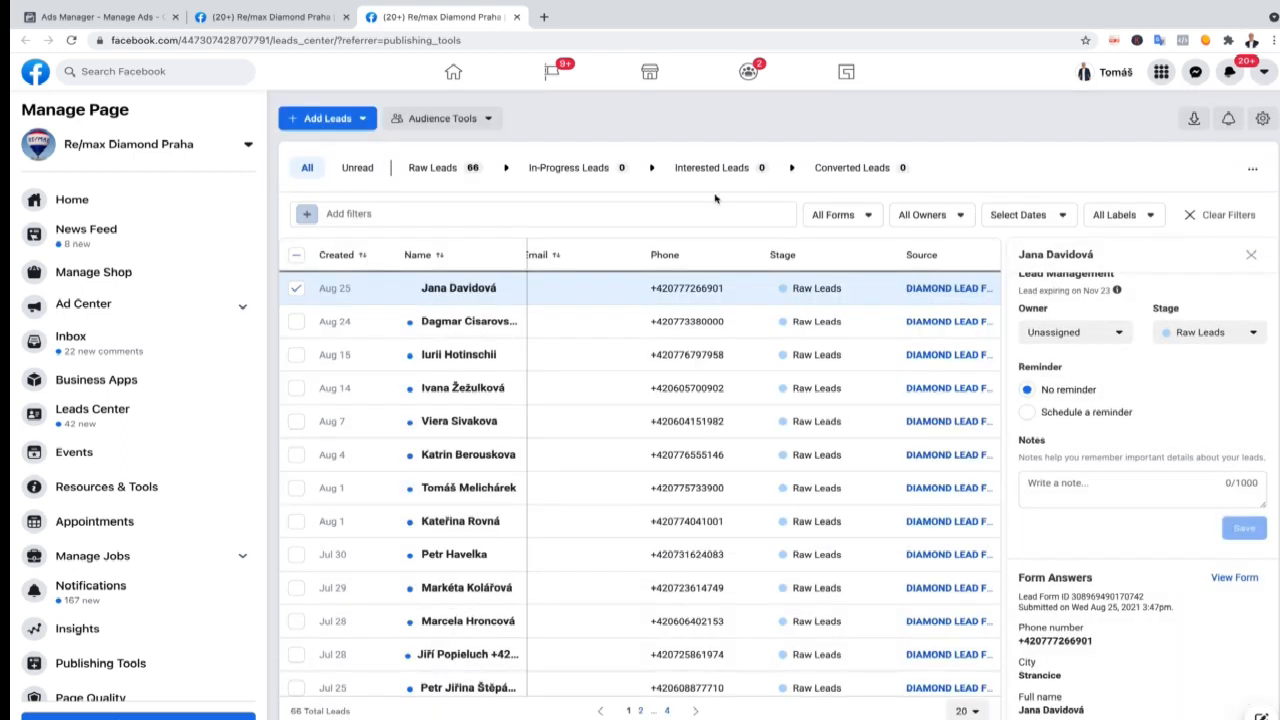
Start a lookalike audience based on the Raw Leads group, using the Port Real Estate s.r.o. ad account.
{"action": "left_click", "coordinate": [480, 119]}
{"action": "left_click", "coordinate": [480, 175]}
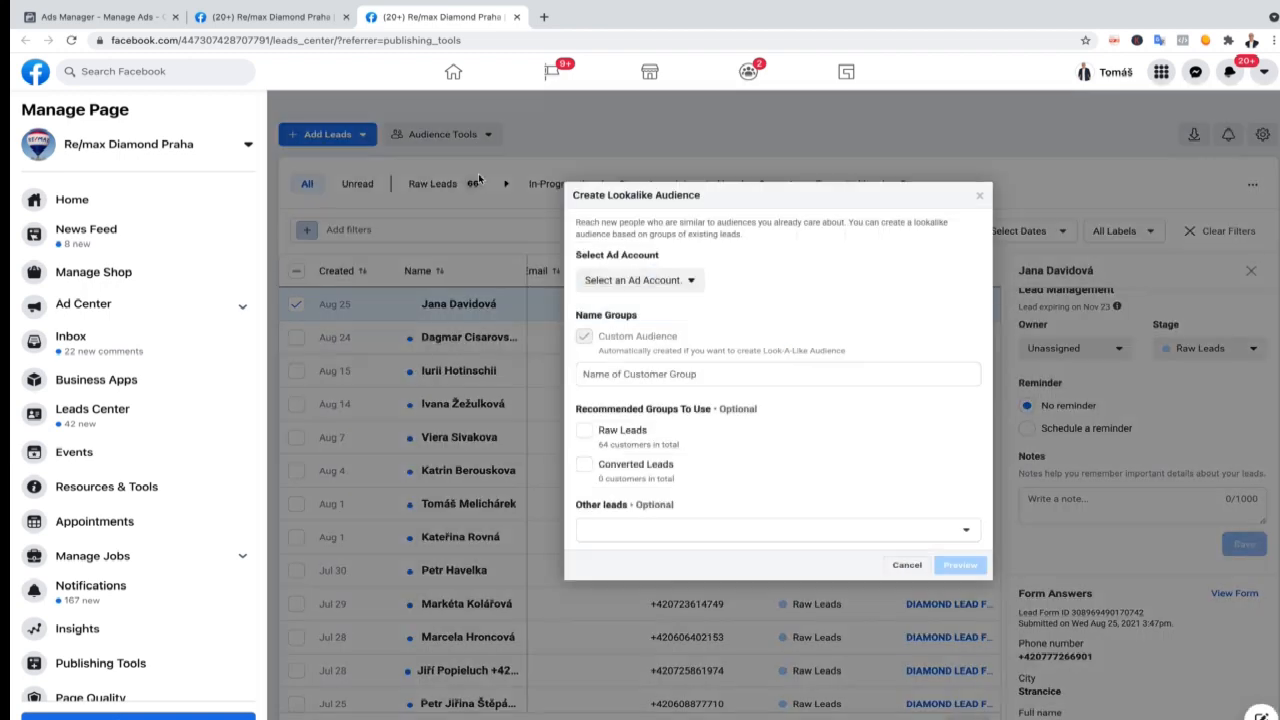
{"action": "left_click", "coordinate": [585, 431]}
{"action": "left_click", "coordinate": [660, 284]}
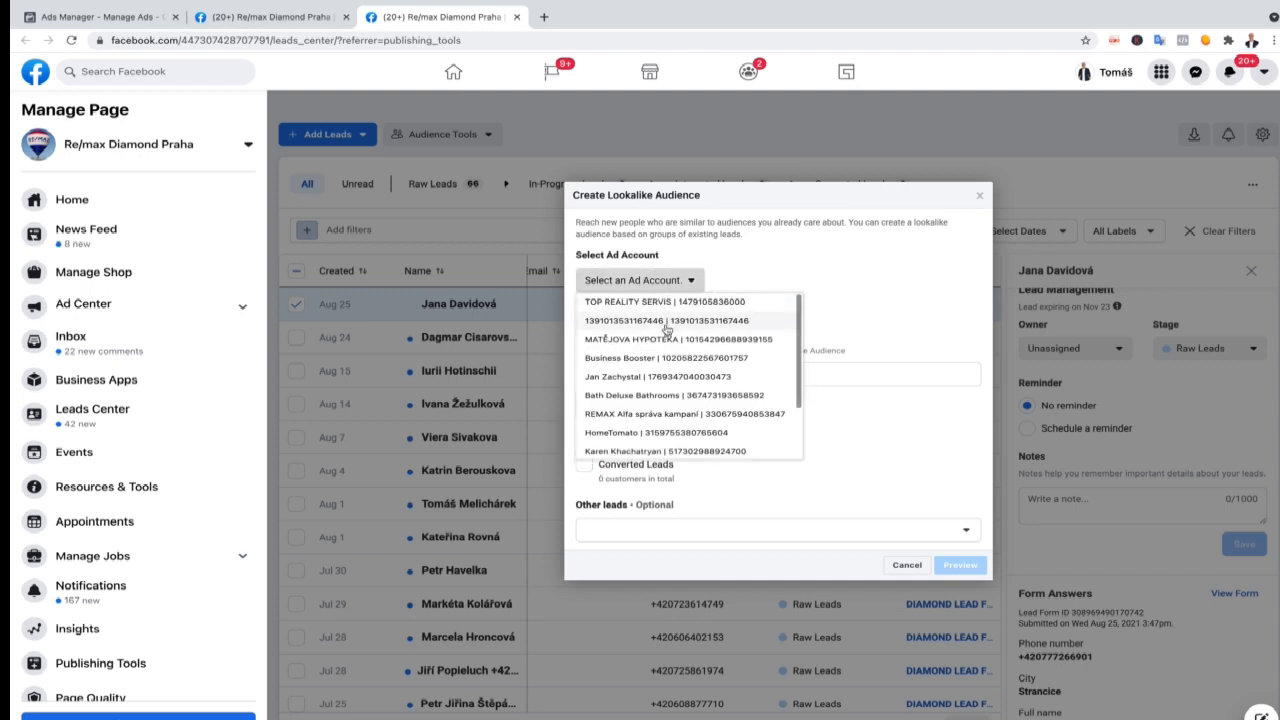
{"action": "scroll", "coordinate": [670, 340], "scroll_direction": "down", "scroll_amount": 2}
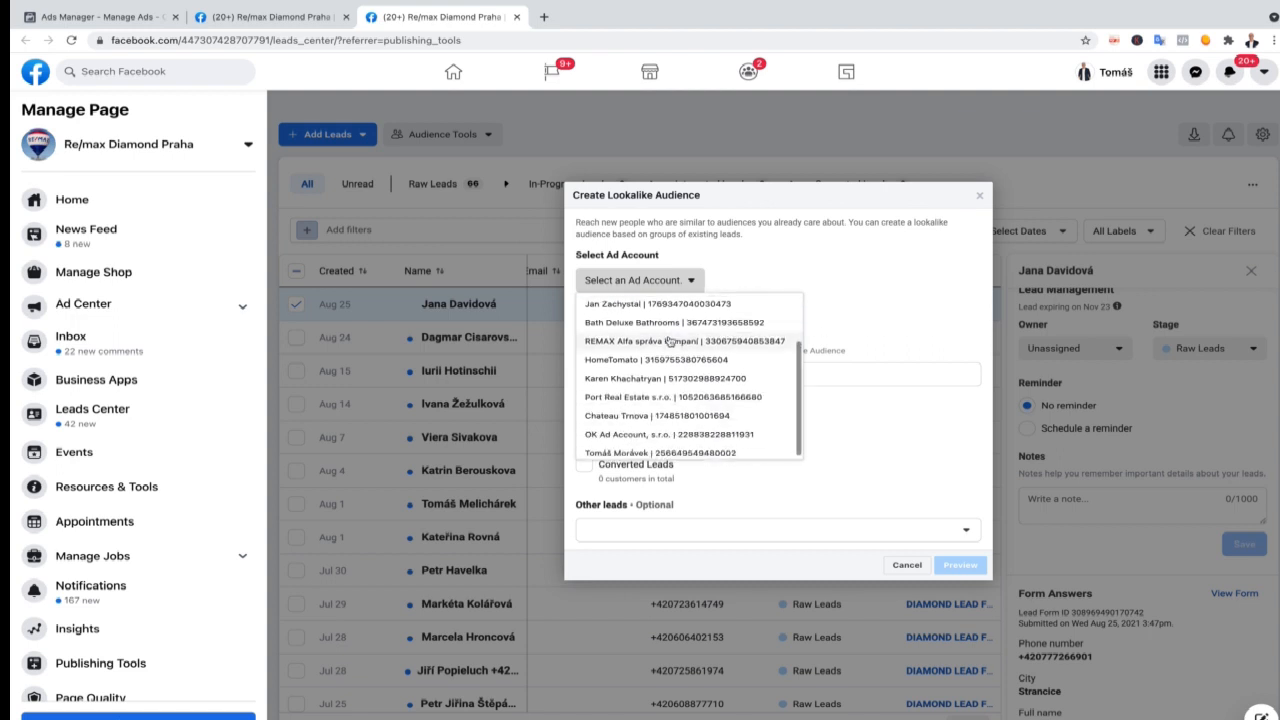
{"action": "left_click", "coordinate": [686, 394]}
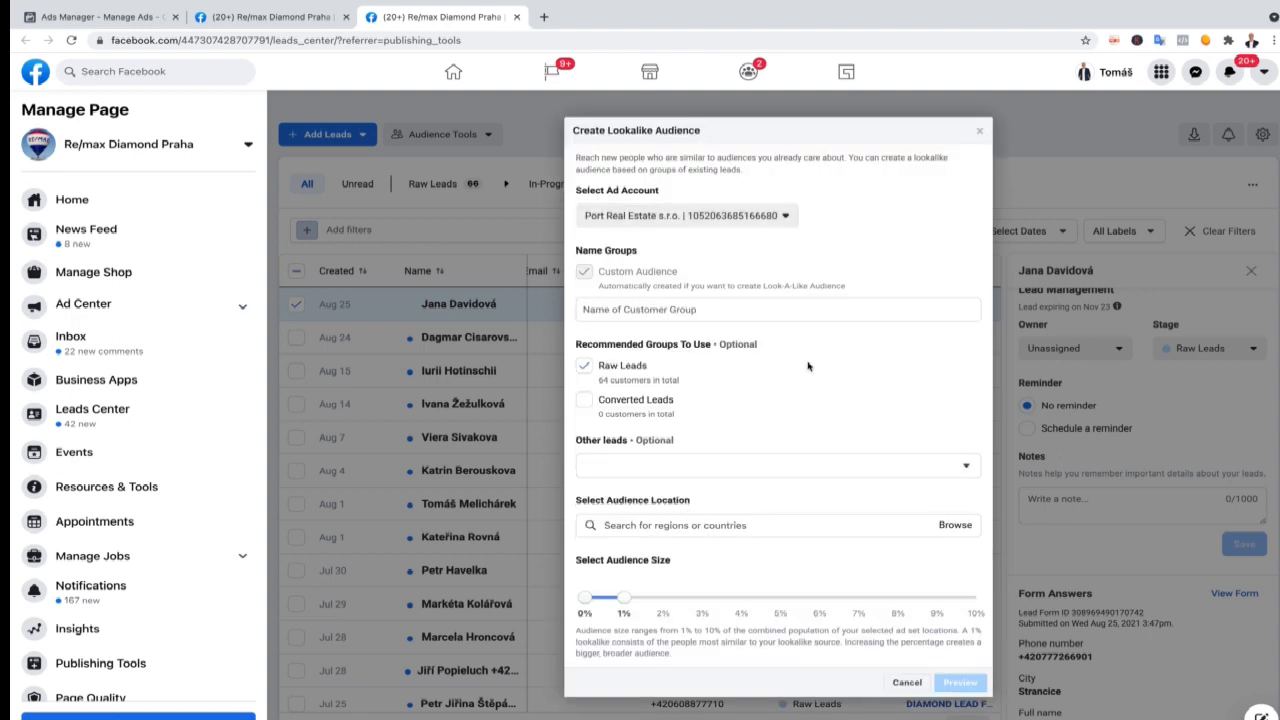
Add the first eleven individual leads in the other leads list to the lookalike audience's source.
{"action": "left_click", "coordinate": [702, 468]}
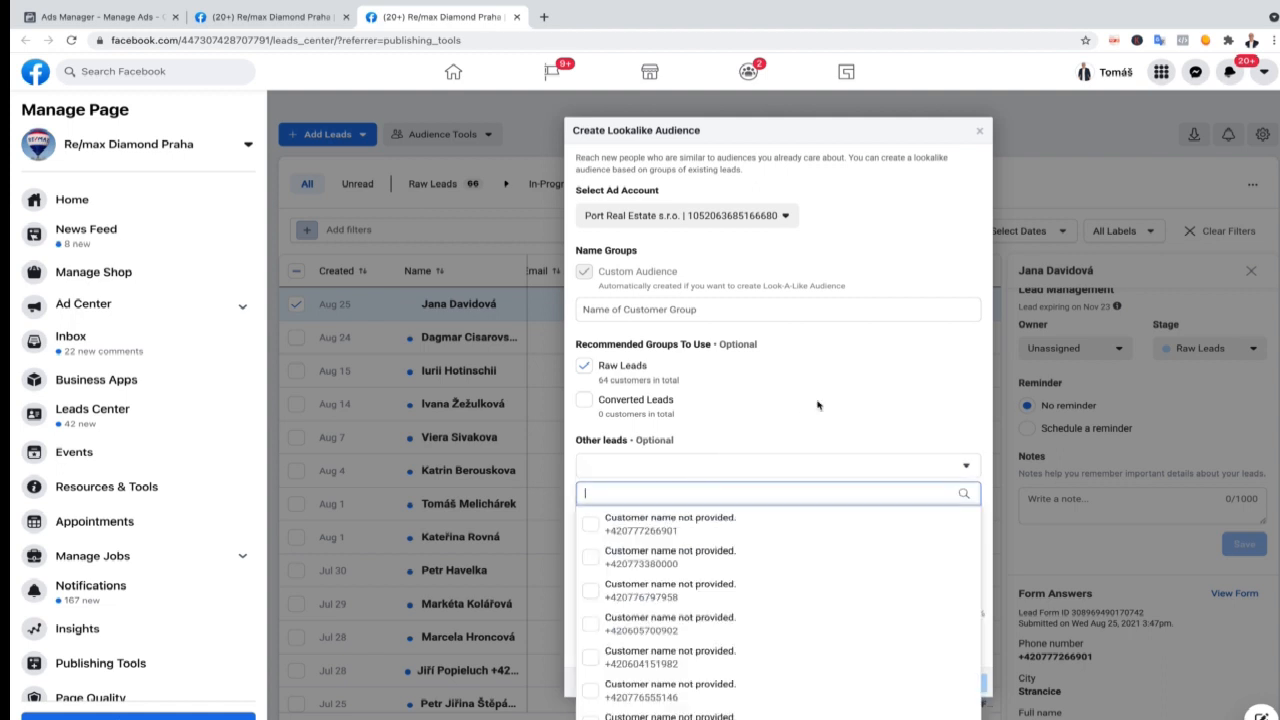
{"action": "scroll", "coordinate": [788, 608], "scroll_direction": "down", "scroll_amount": 3}
{"action": "scroll", "coordinate": [788, 608], "scroll_direction": "up", "scroll_amount": 3}
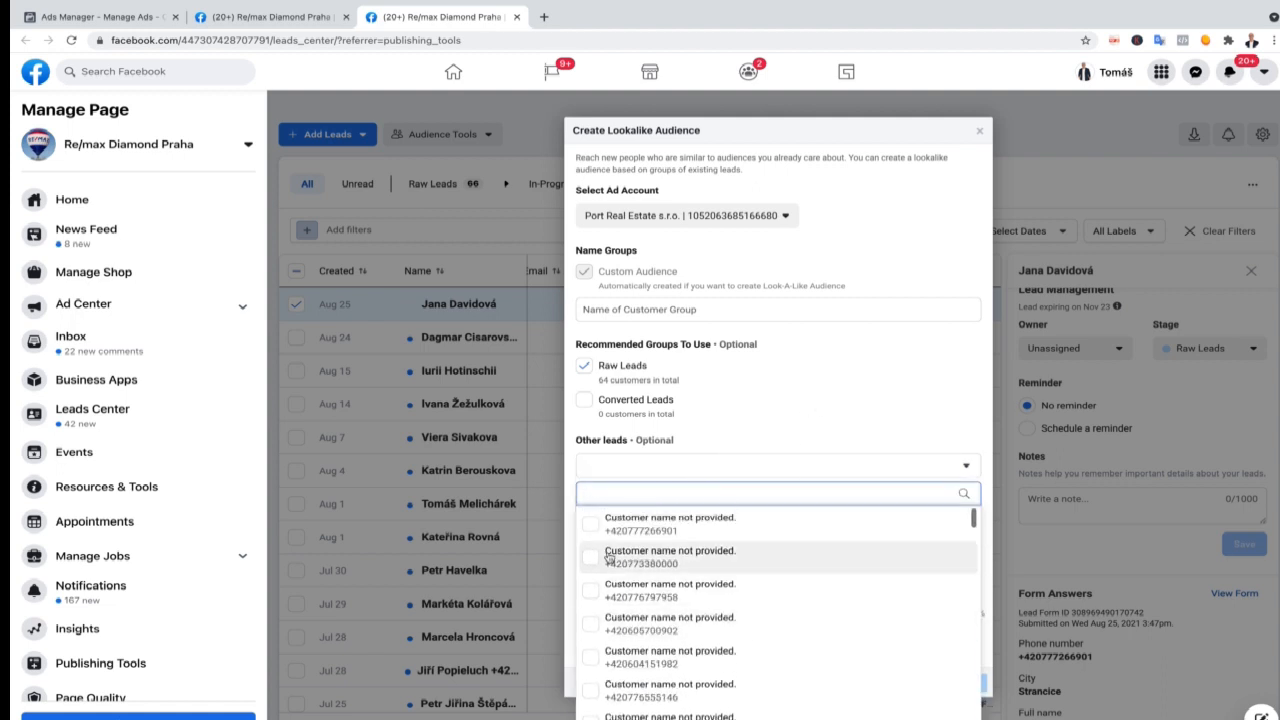
{"action": "left_click", "coordinate": [590, 524]}
{"action": "left_click", "coordinate": [590, 557]}
{"action": "left_click", "coordinate": [591, 593]}
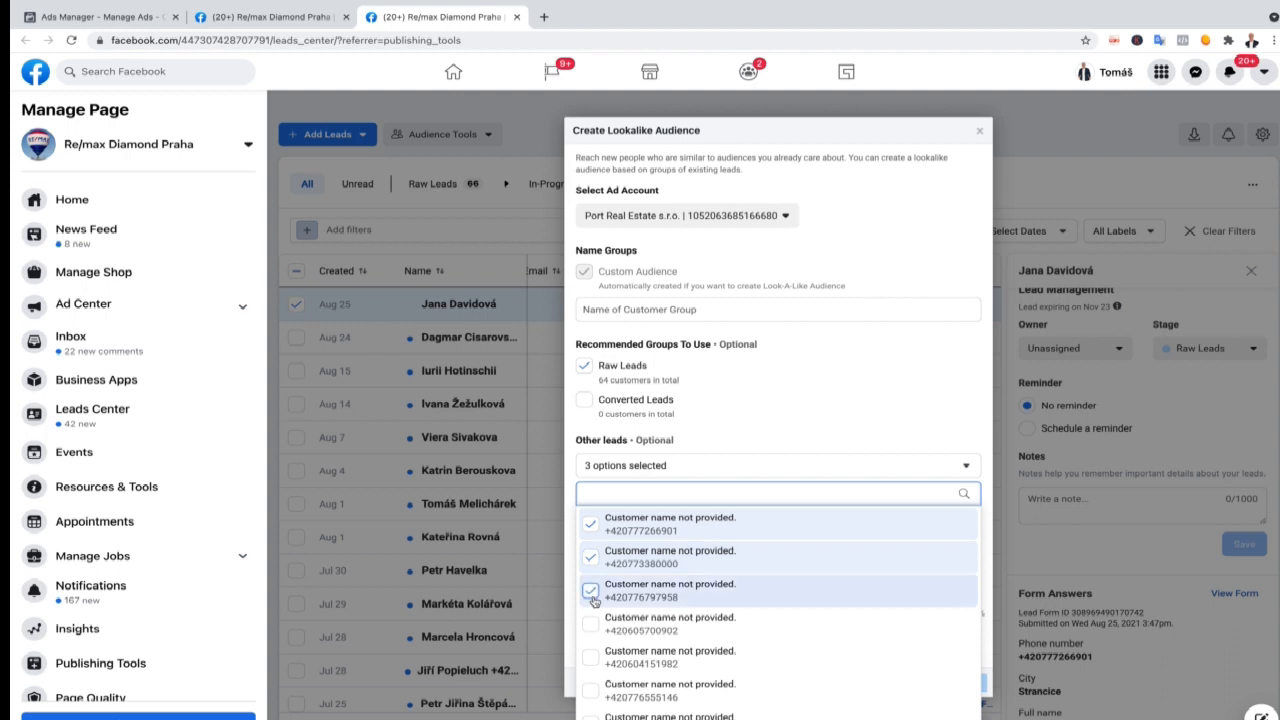
{"action": "scroll", "coordinate": [590, 575], "scroll_direction": "down", "scroll_amount": 1}
{"action": "left_click", "coordinate": [591, 596]}
{"action": "left_click", "coordinate": [591, 629]}
{"action": "left_click", "coordinate": [590, 663]}
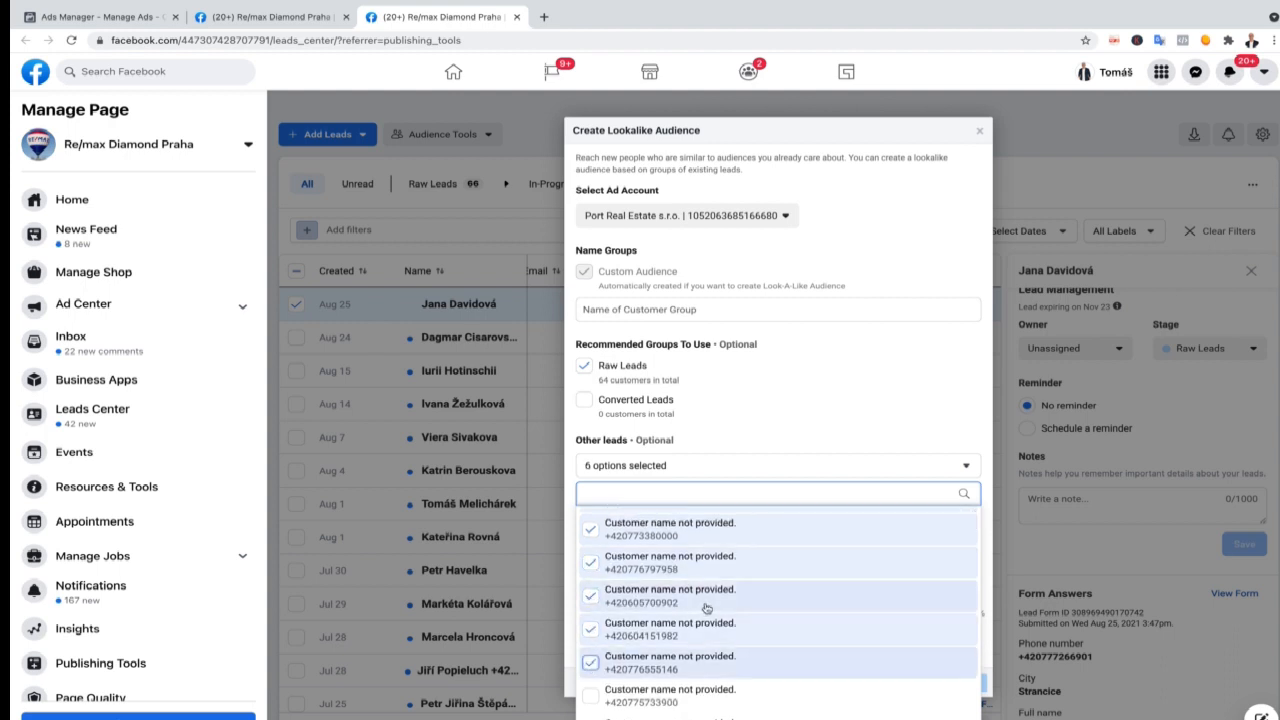
{"action": "scroll", "coordinate": [706, 606], "scroll_direction": "down", "scroll_amount": 2}
{"action": "left_click", "coordinate": [590, 527]}
{"action": "left_click", "coordinate": [591, 562]}
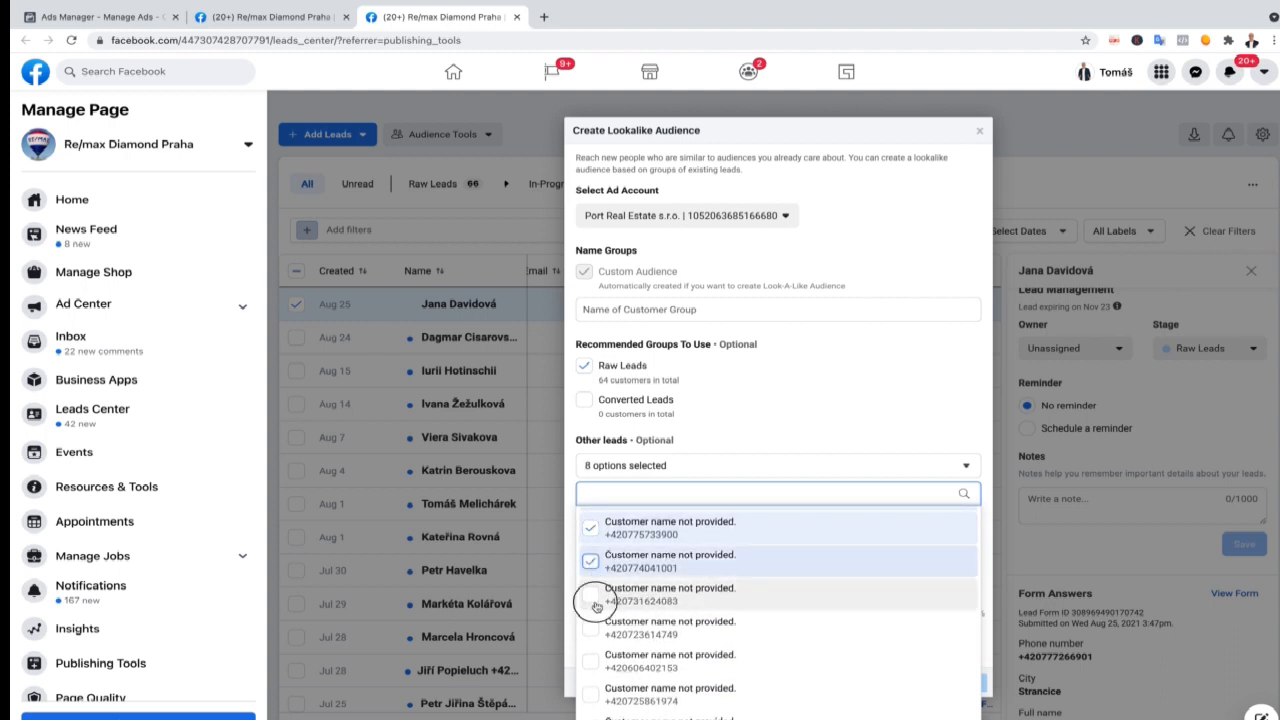
{"action": "left_click", "coordinate": [591, 595]}
{"action": "left_click", "coordinate": [591, 628]}
{"action": "left_click", "coordinate": [591, 661]}
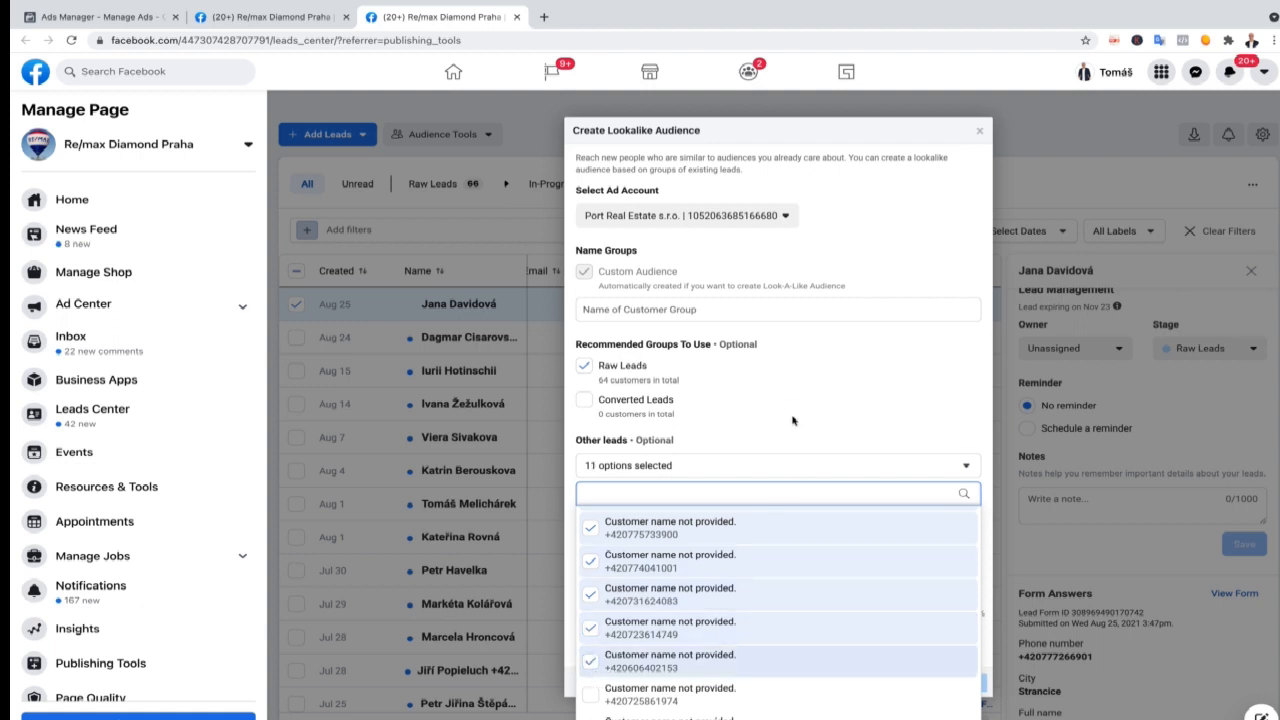
{"action": "left_click", "coordinate": [795, 418]}
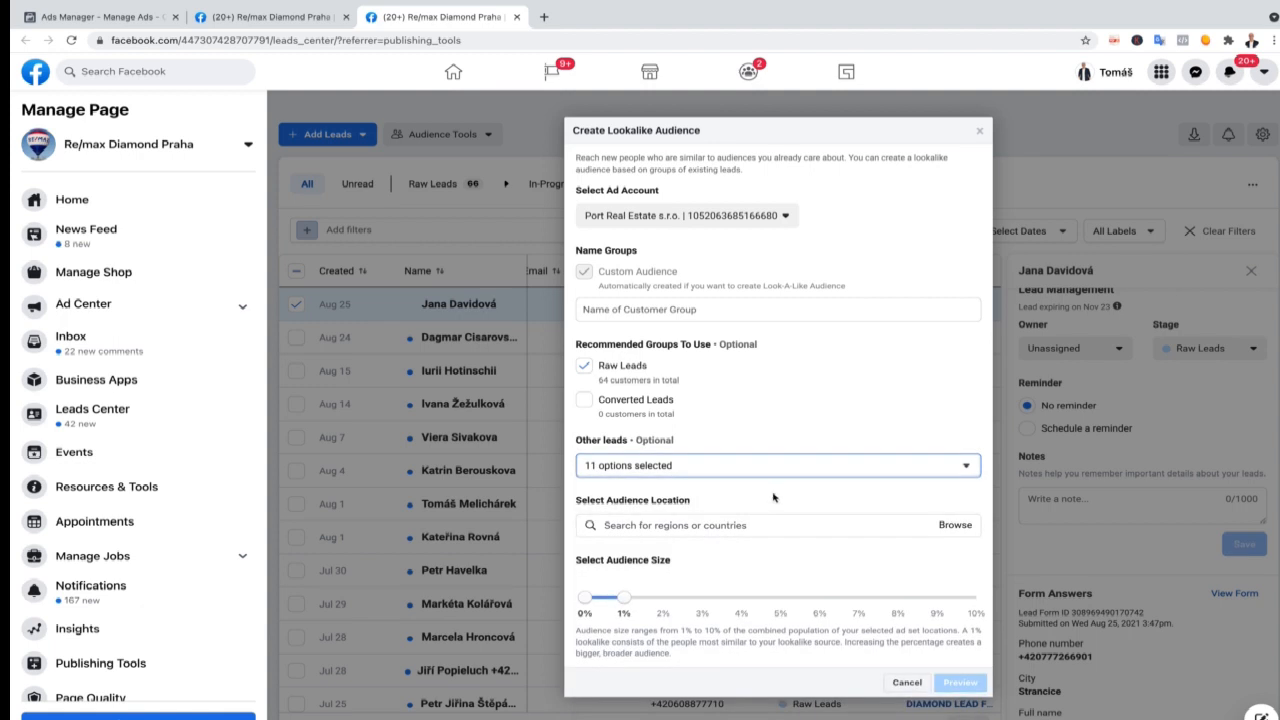
Set the lookalike audience's location to Czech Republic.
{"action": "left_click", "coordinate": [649, 529]}
{"action": "type", "text": "cze"}
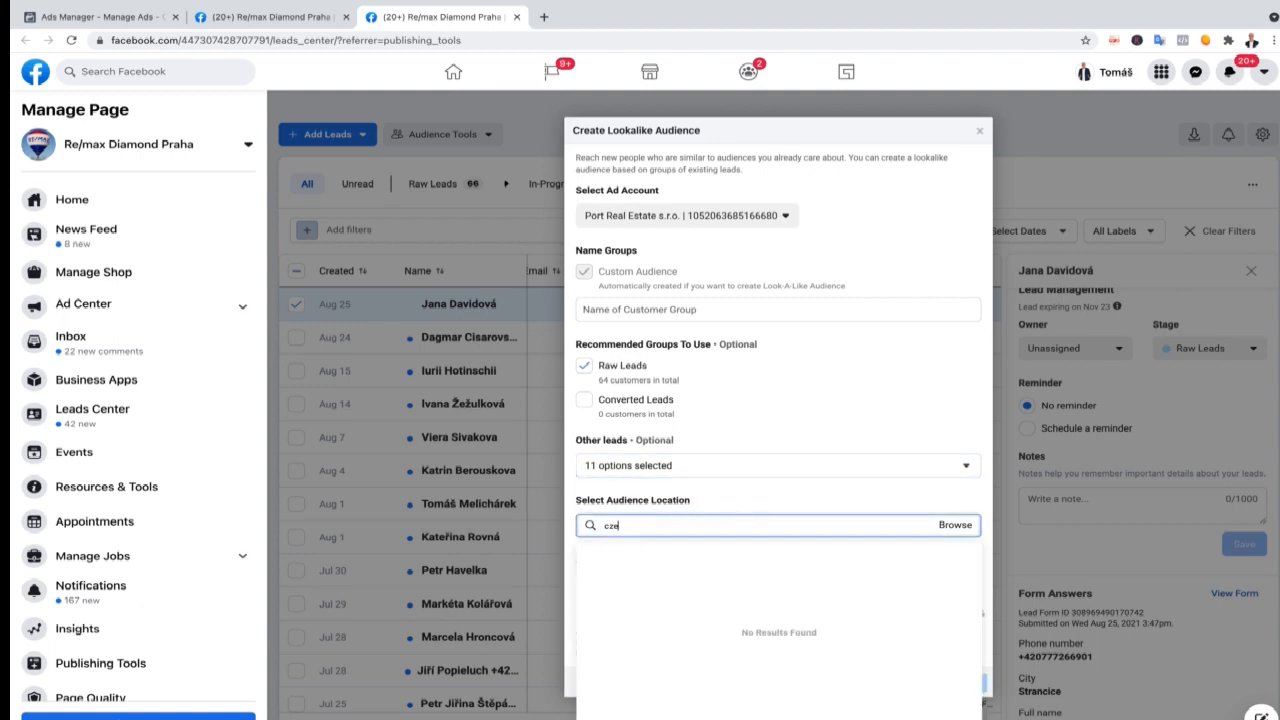
{"action": "left_click", "coordinate": [644, 556]}
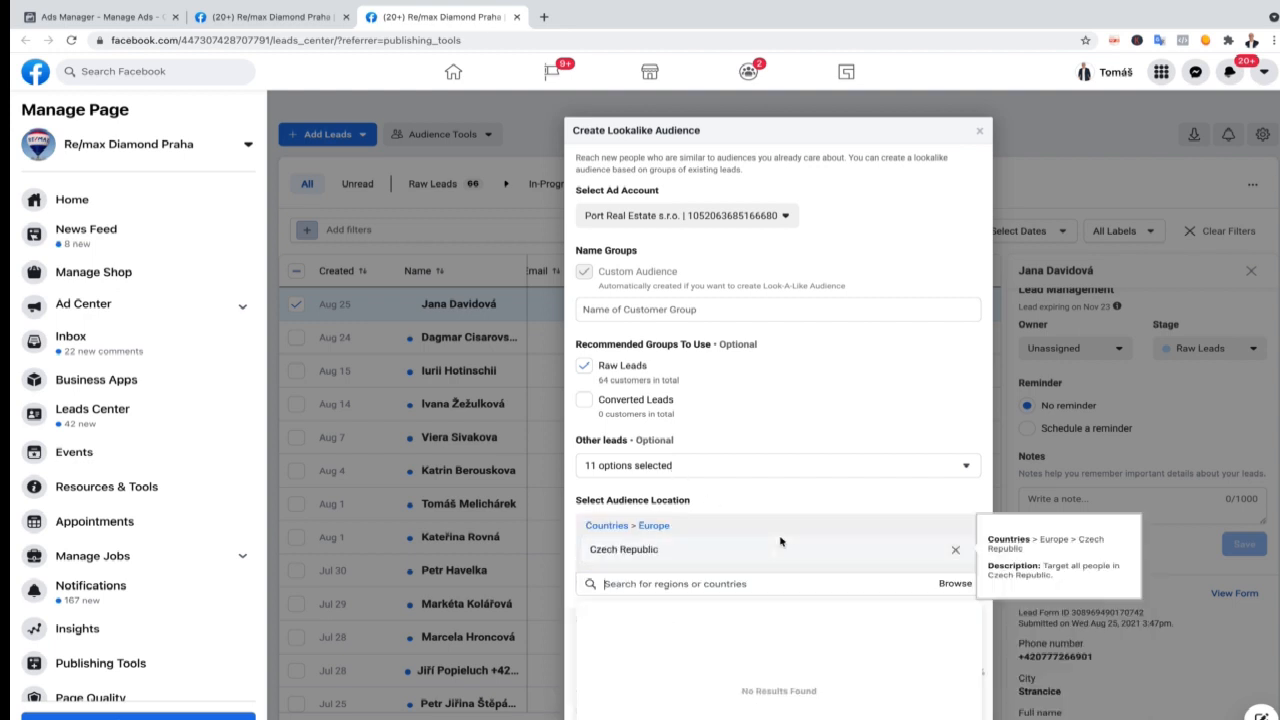
{"action": "left_click", "coordinate": [767, 505]}
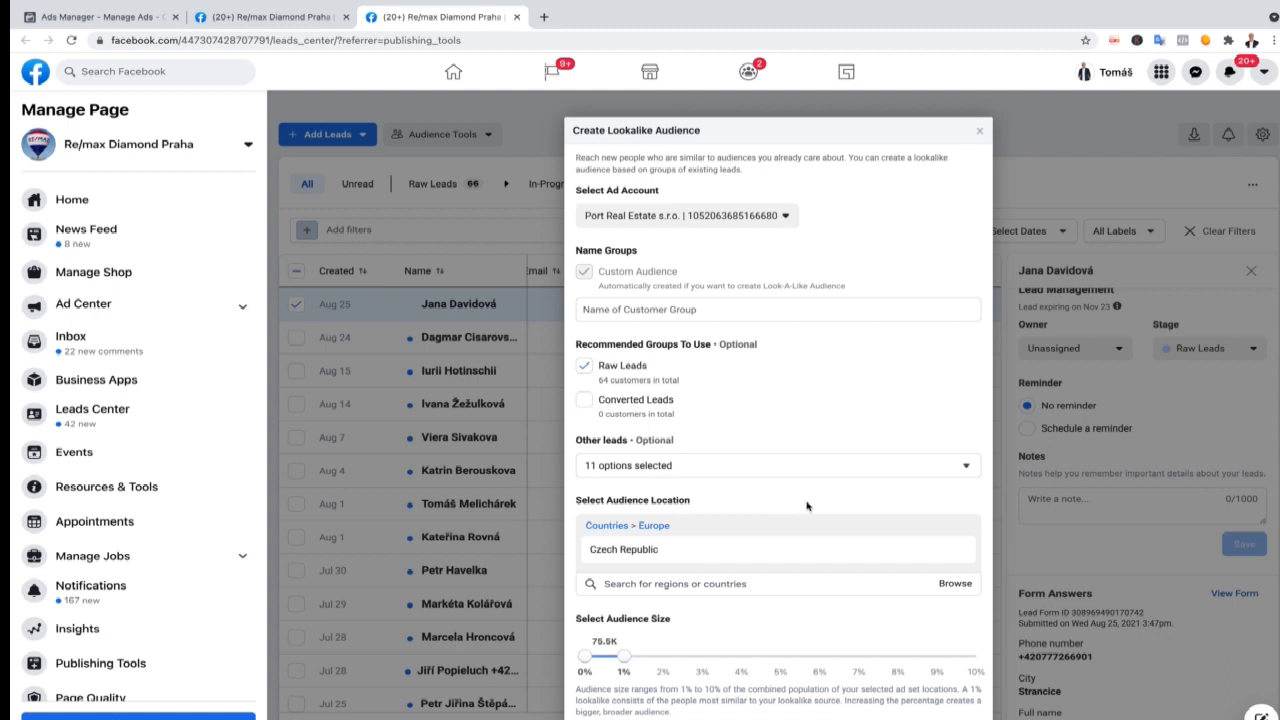
Extend the lookalike audience's other leads selection with seven more unselected leads, for eighteen in total.
{"action": "left_click", "coordinate": [726, 465]}
{"action": "scroll", "coordinate": [749, 586], "scroll_direction": "down", "scroll_amount": 2}
{"action": "scroll", "coordinate": [753, 594], "scroll_direction": "down", "scroll_amount": 2}
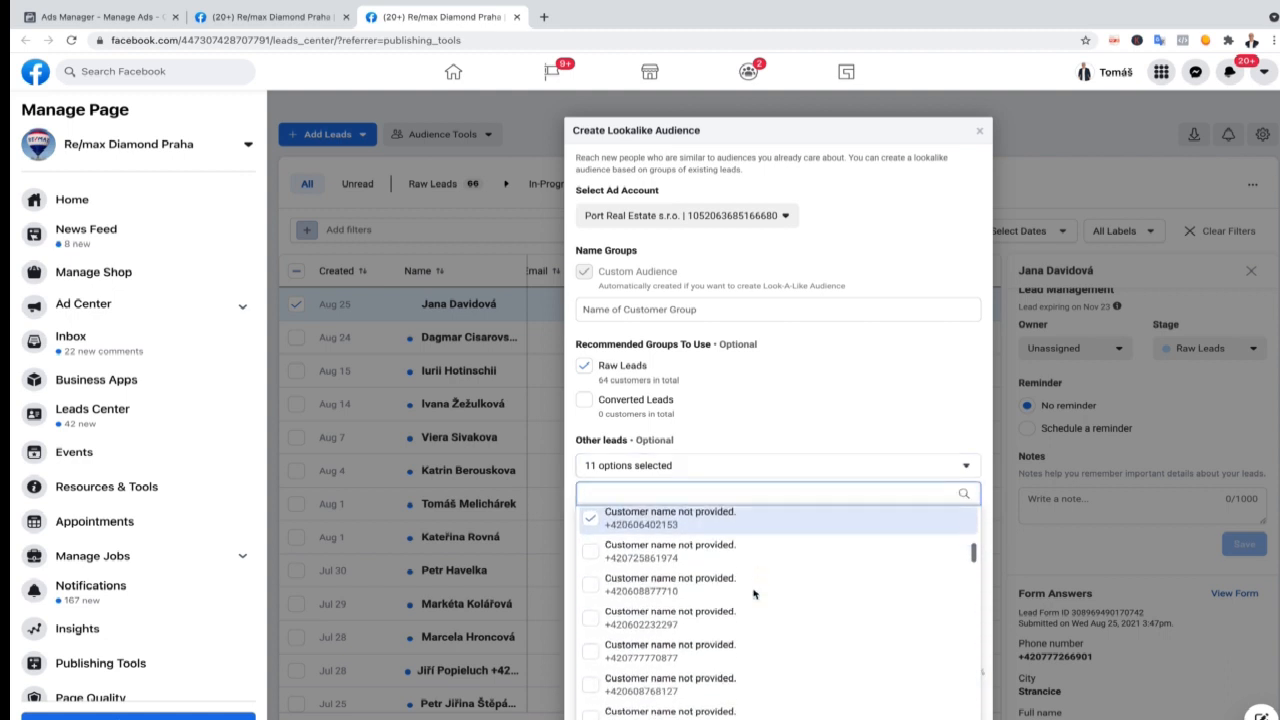
{"action": "left_click", "coordinate": [723, 546]}
{"action": "left_click", "coordinate": [725, 580]}
{"action": "left_click", "coordinate": [725, 614]}
{"action": "left_click", "coordinate": [726, 645]}
{"action": "scroll", "coordinate": [745, 600], "scroll_direction": "down", "scroll_amount": 2}
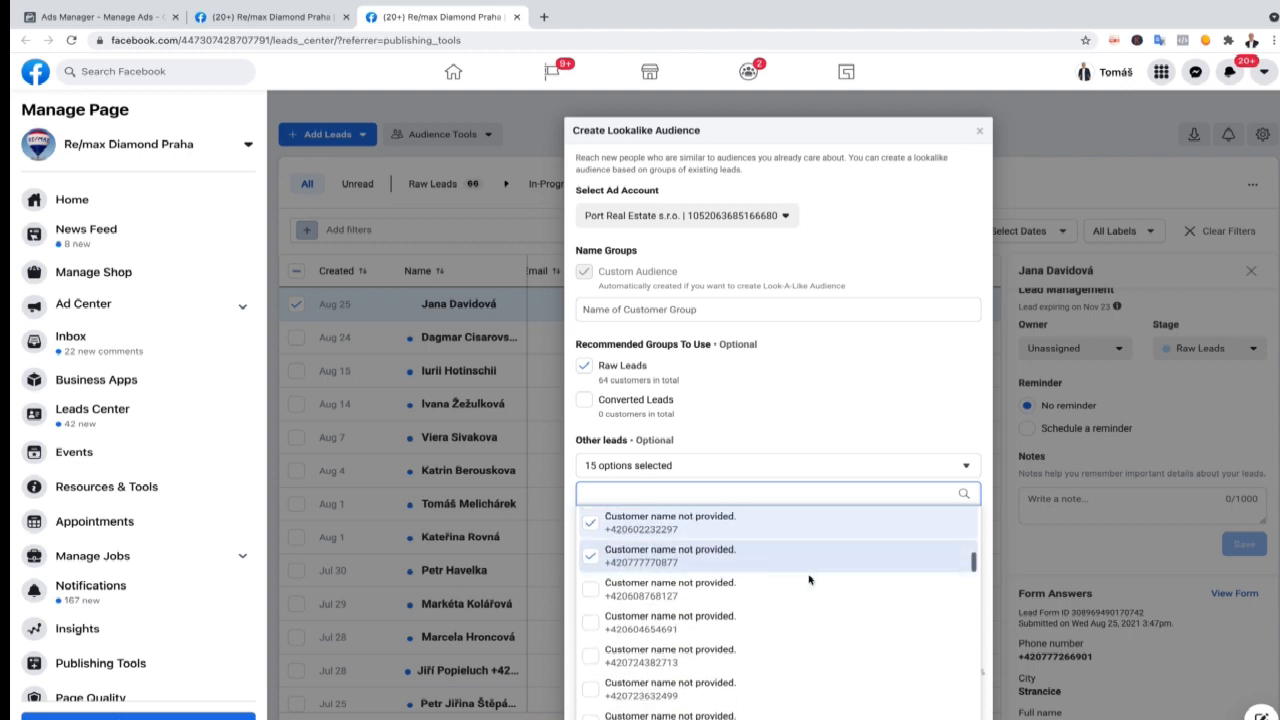
{"action": "left_click", "coordinate": [740, 545]}
{"action": "left_click", "coordinate": [700, 574]}
{"action": "left_click", "coordinate": [700, 604]}
{"action": "left_click", "coordinate": [820, 425]}
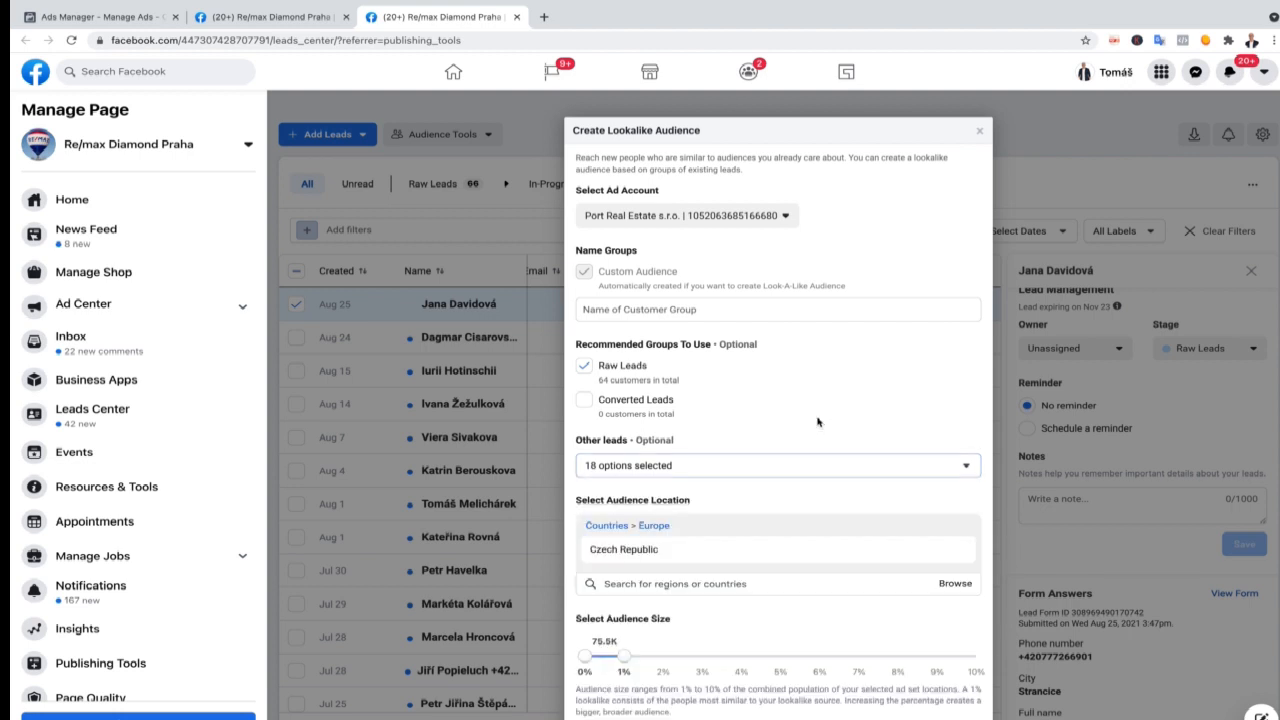
Discard the unfinished lookalike audience and close the Leads Center and Publishing Tools browser tabs.
{"action": "scroll", "coordinate": [883, 499], "scroll_direction": "down", "scroll_amount": 1}
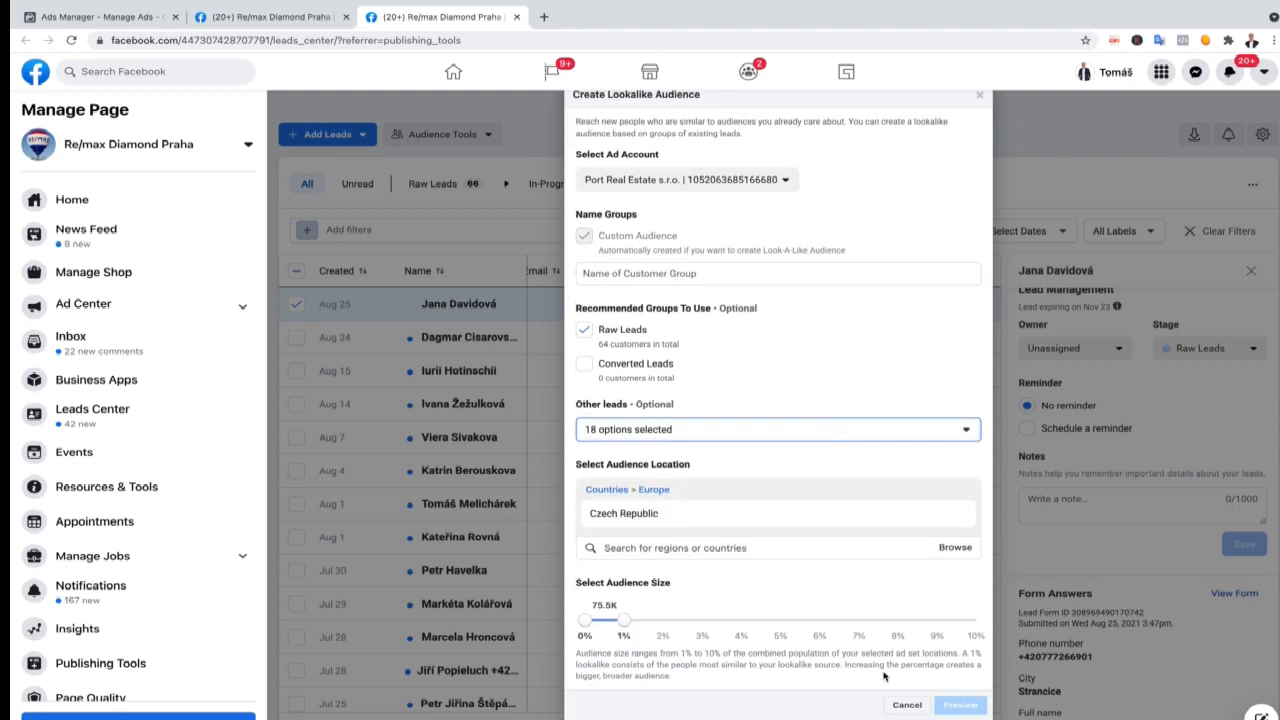
{"action": "scroll", "coordinate": [897, 409], "scroll_direction": "up", "scroll_amount": 1}
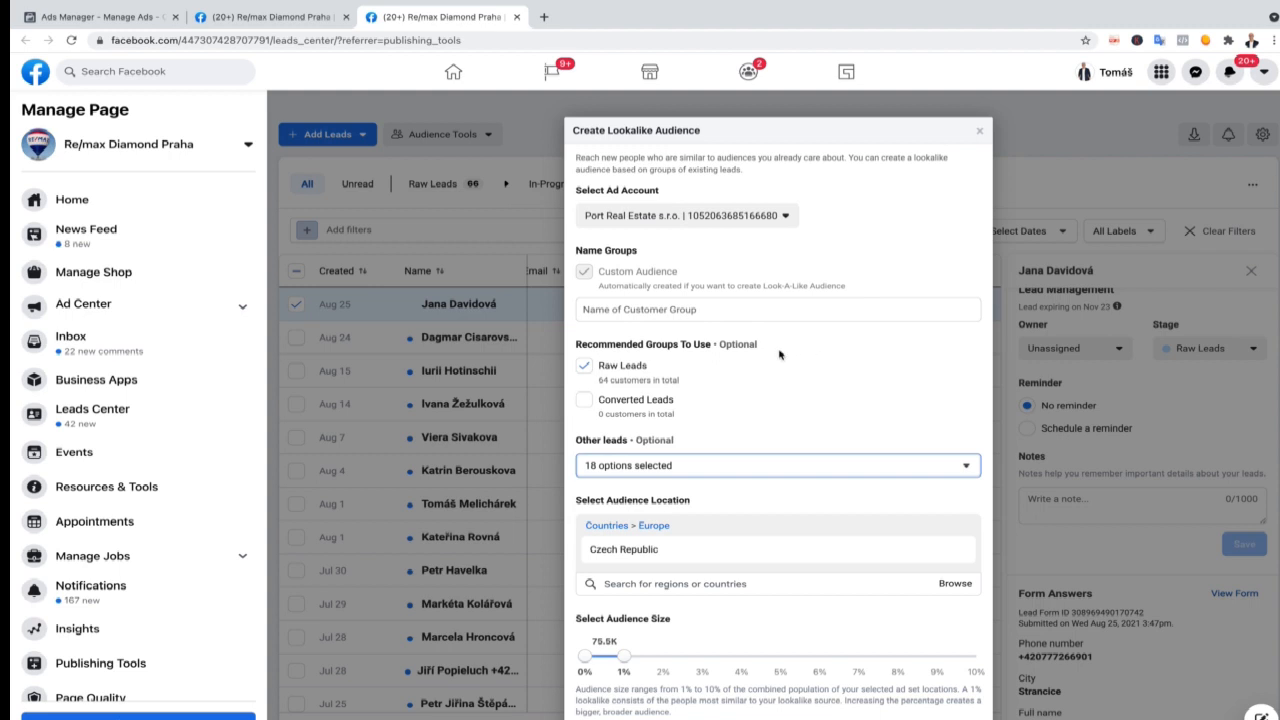
{"action": "left_click", "coordinate": [982, 133]}
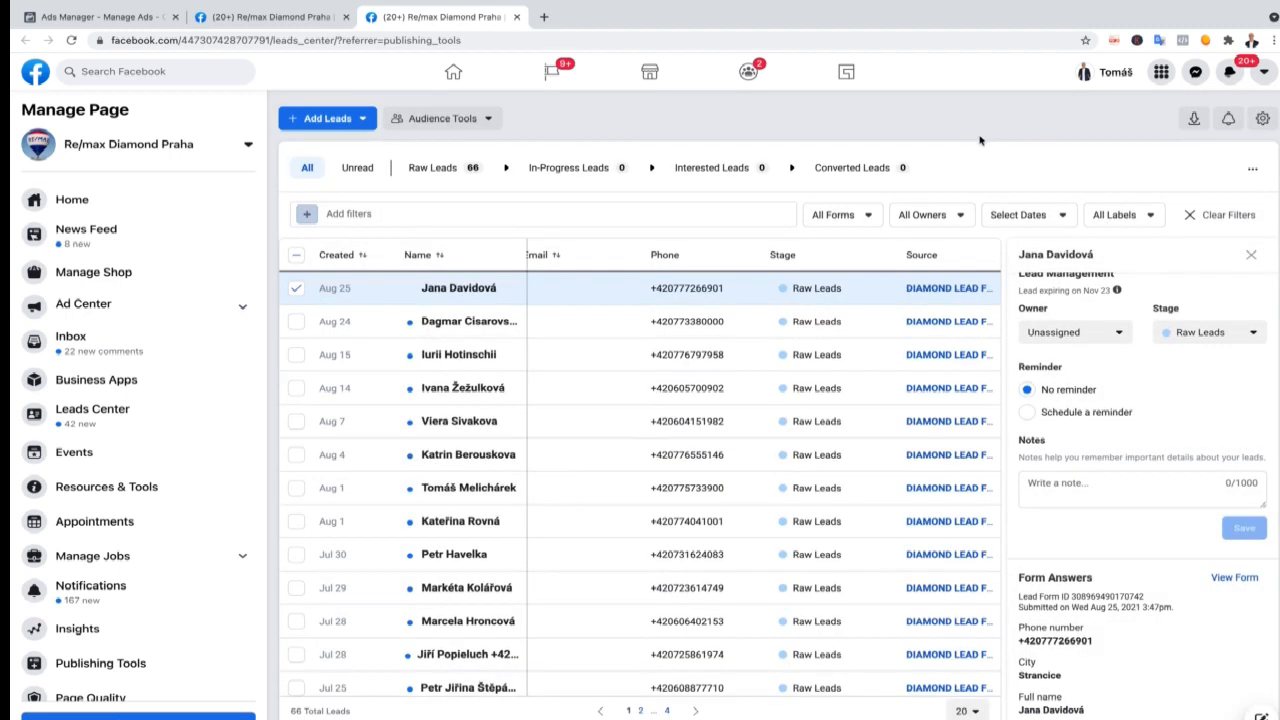
{"action": "left_click", "coordinate": [516, 17]}
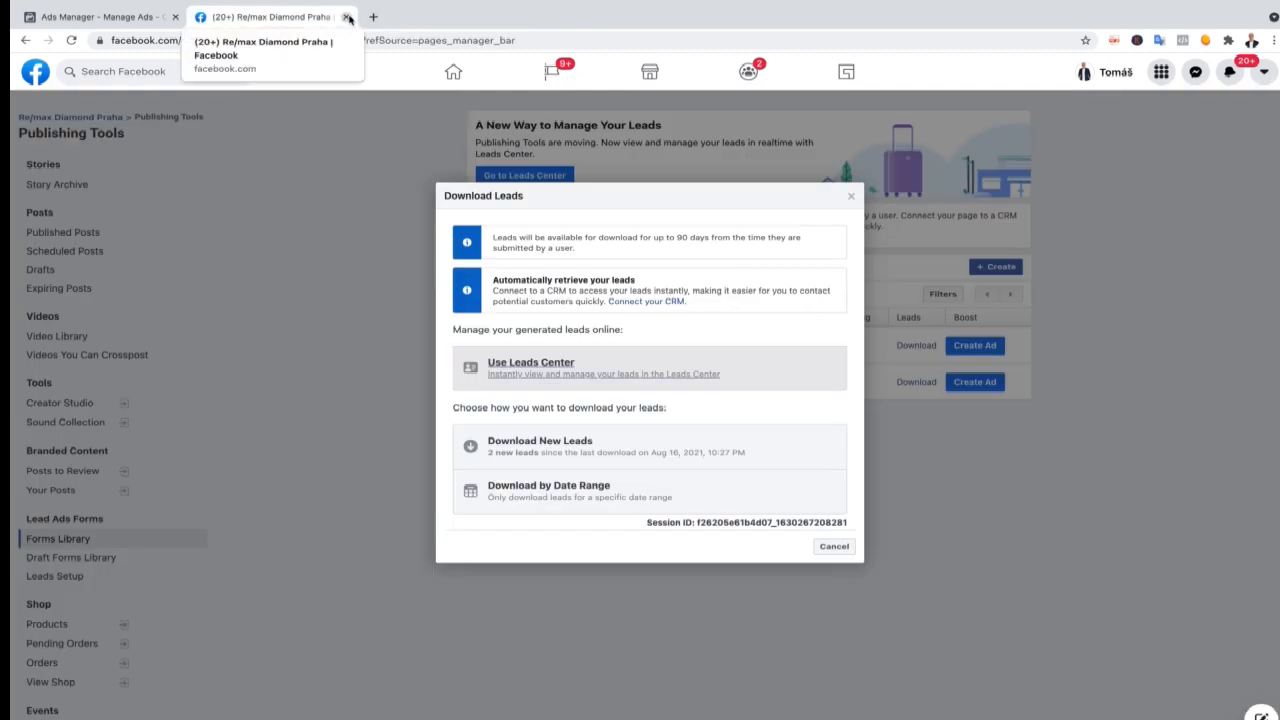
{"action": "left_click", "coordinate": [348, 18]}
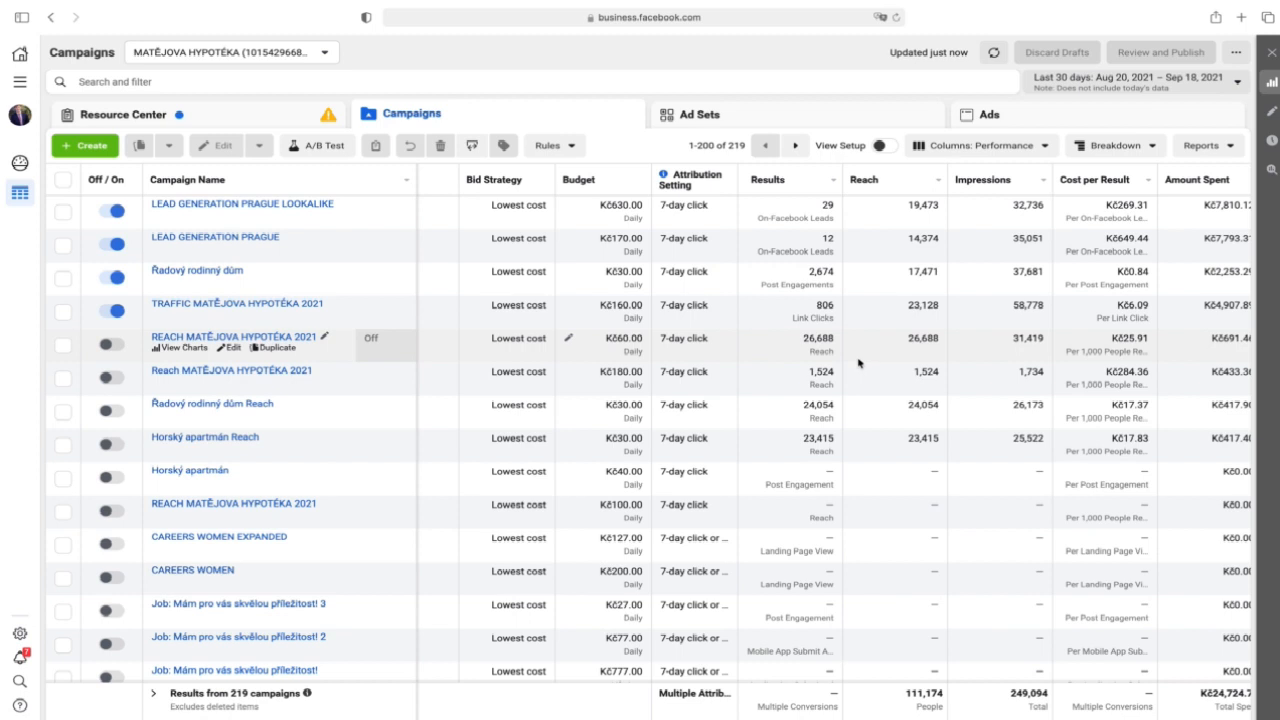
Open the PRAGUE LUXURY ad set of the LEAD GENERATION PRAGUE campaign and review its audience's location, age and interest targeting.
{"action": "left_click", "coordinate": [64, 250]}
{"action": "left_click", "coordinate": [63, 212]}
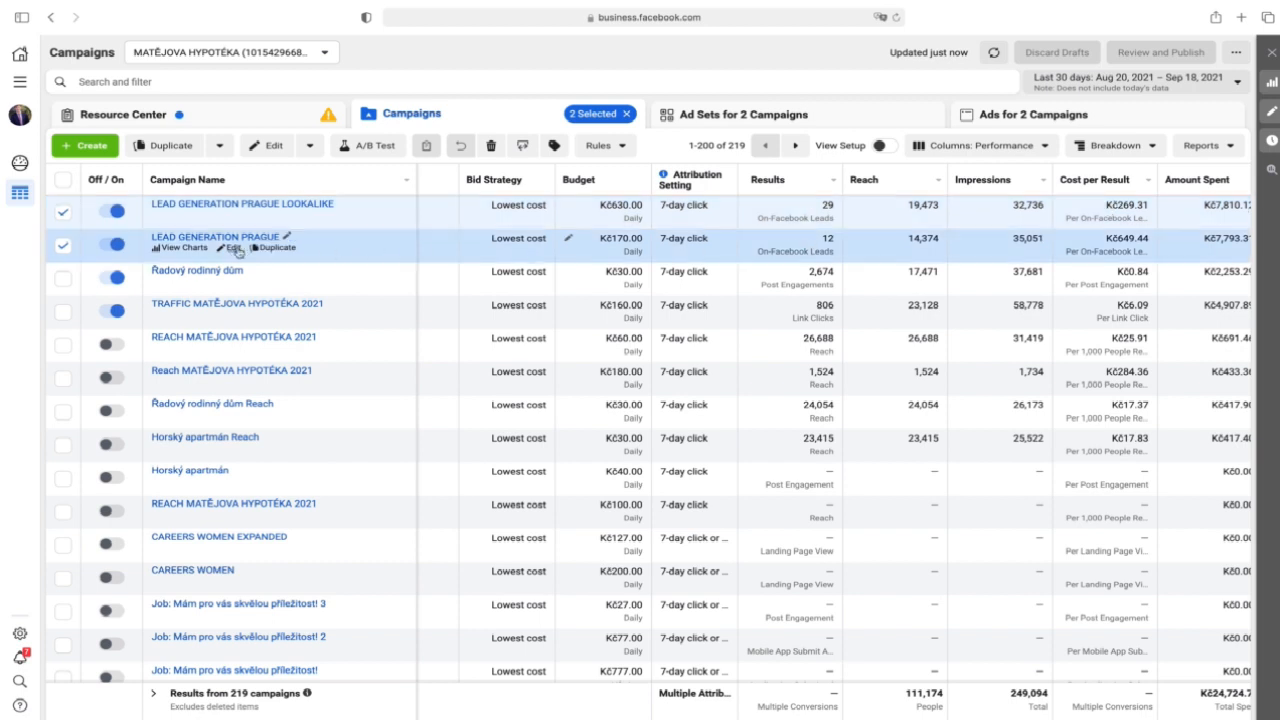
{"action": "left_click", "coordinate": [233, 248]}
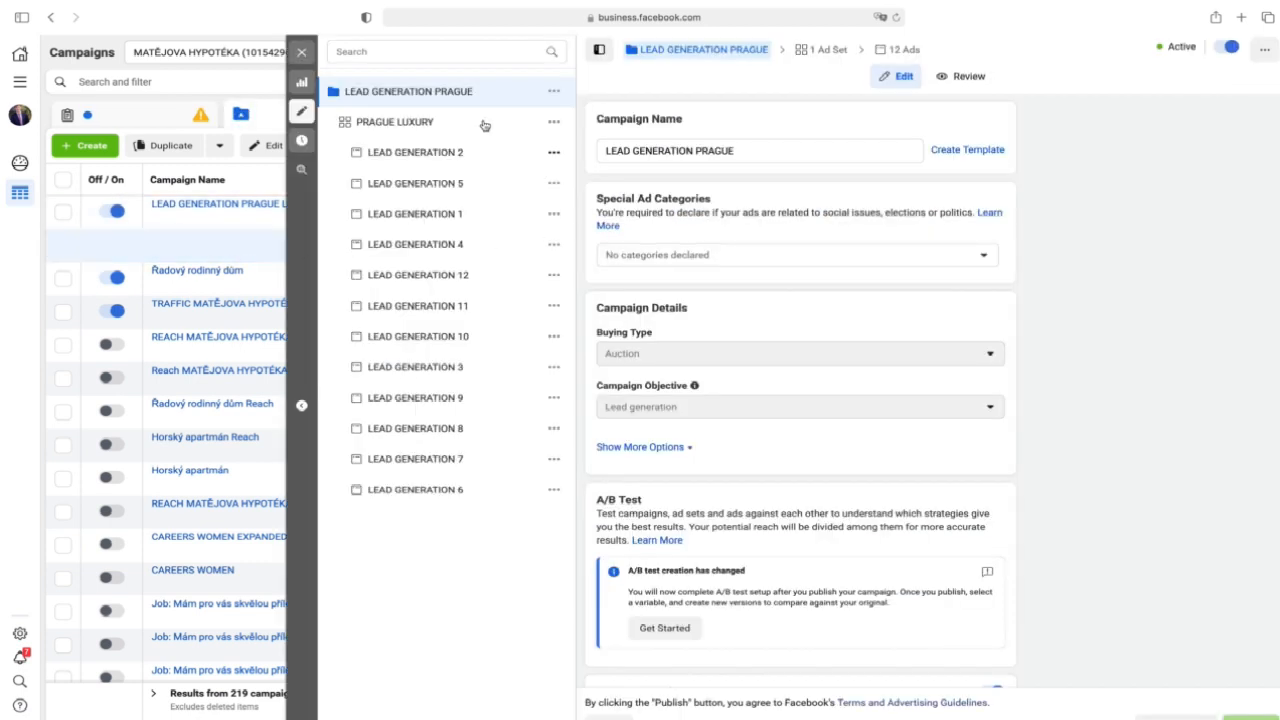
{"action": "left_click", "coordinate": [450, 128]}
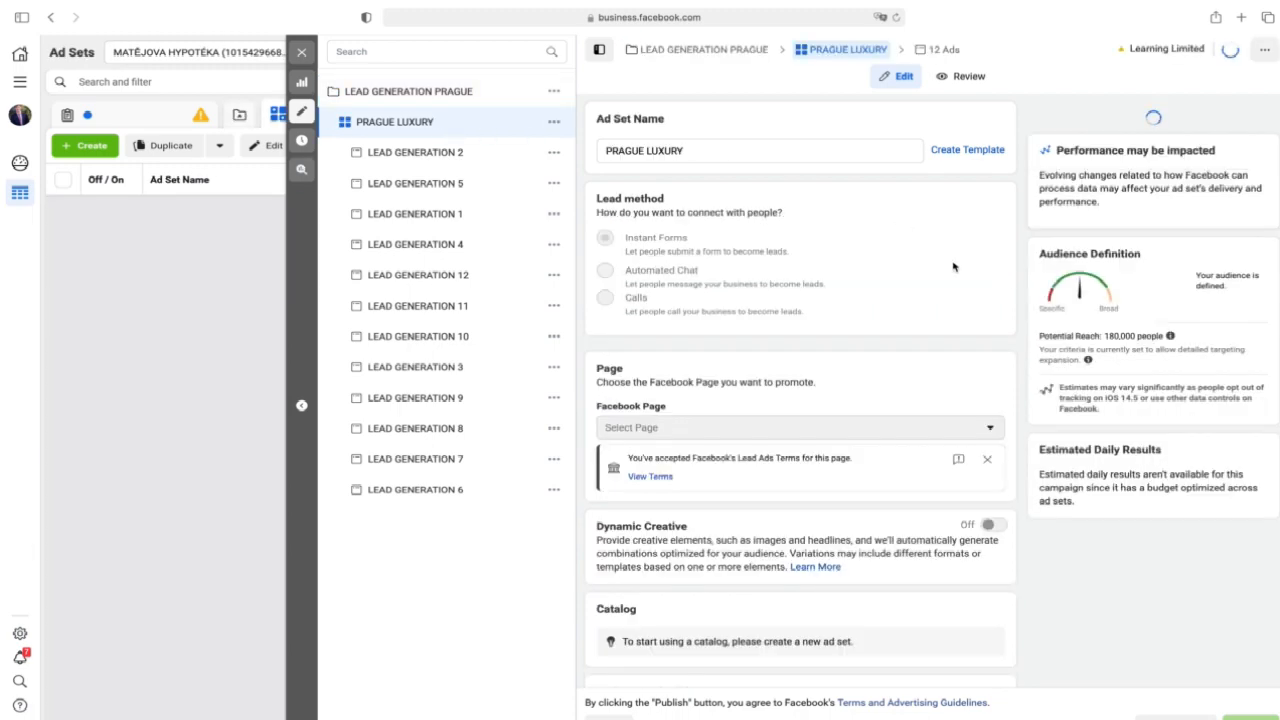
{"action": "scroll", "coordinate": [953, 267], "scroll_direction": "down", "scroll_amount": 10}
{"action": "scroll", "coordinate": [958, 267], "scroll_direction": "down", "scroll_amount": 2}
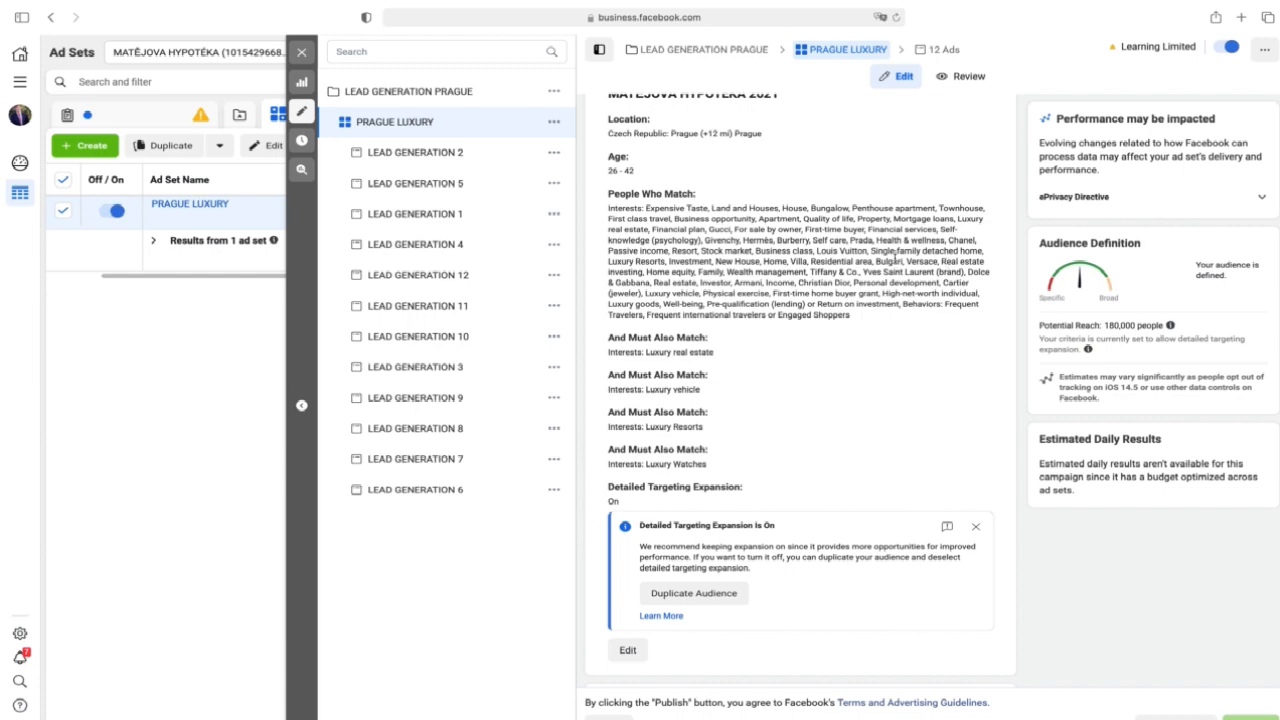
{"action": "scroll", "coordinate": [903, 268], "scroll_direction": "up", "scroll_amount": 5}
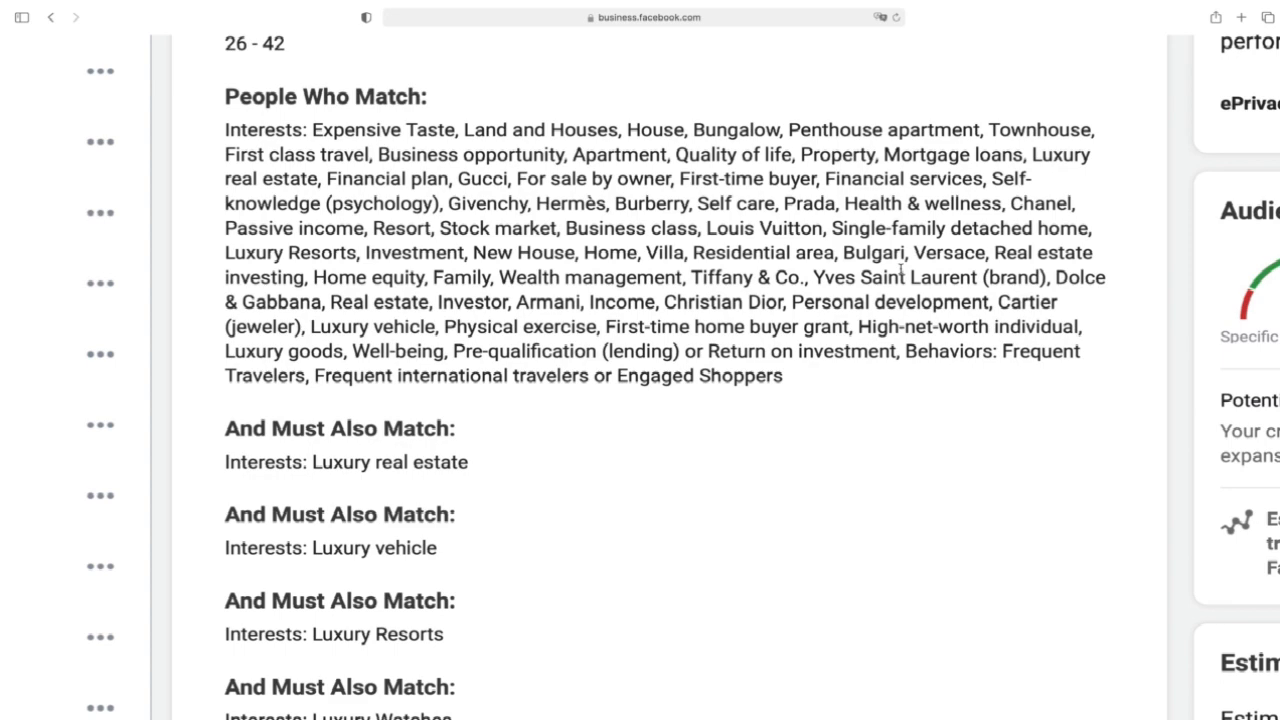
{"action": "scroll", "coordinate": [901, 271], "scroll_direction": "down", "scroll_amount": 5}
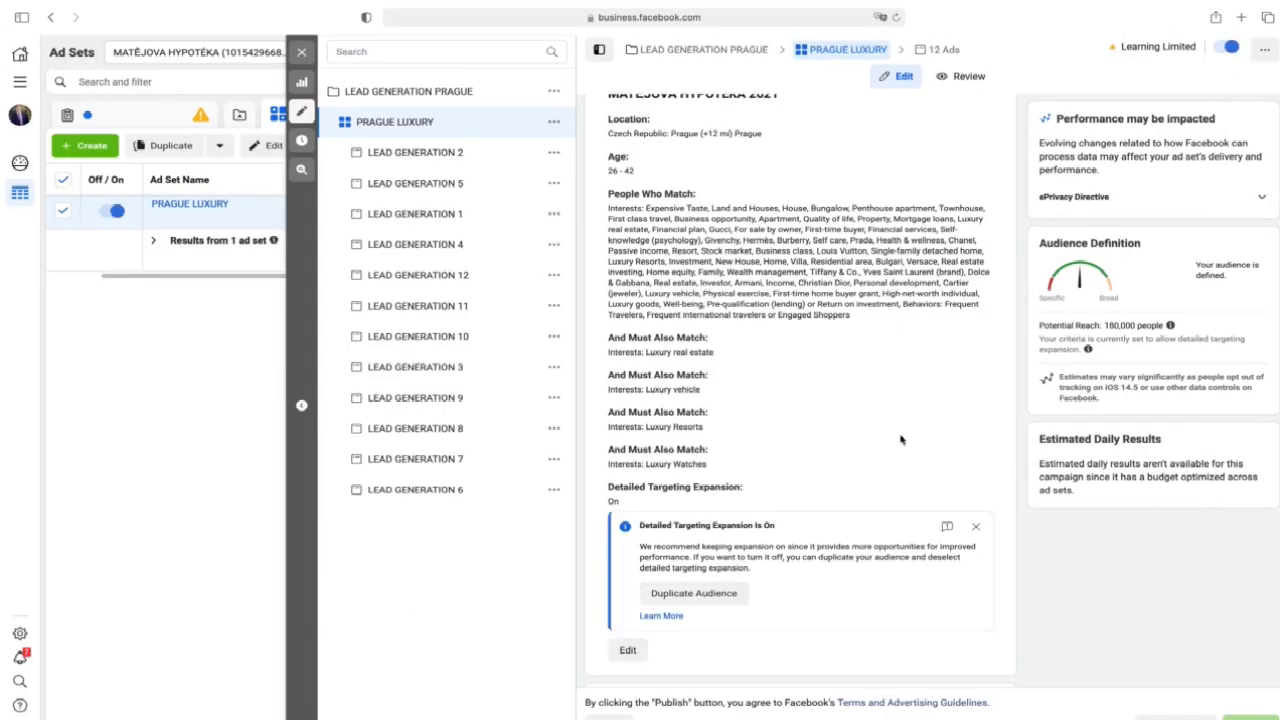
{"action": "left_click", "coordinate": [302, 53]}
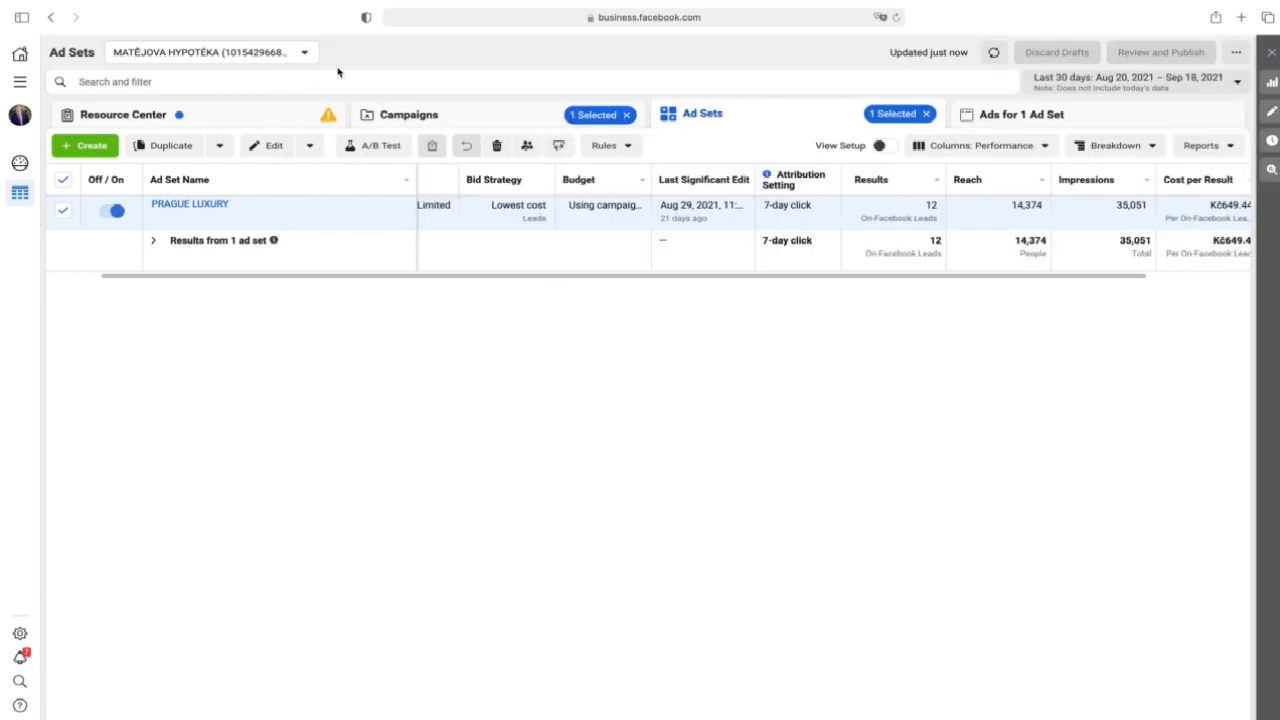
Open the LEAD GENERATION PRAGUE LOOKALIKE campaign's ad set and examine the lookalike audiences, location and age in its audience section.
{"action": "left_click", "coordinate": [512, 125]}
{"action": "left_click", "coordinate": [61, 258]}
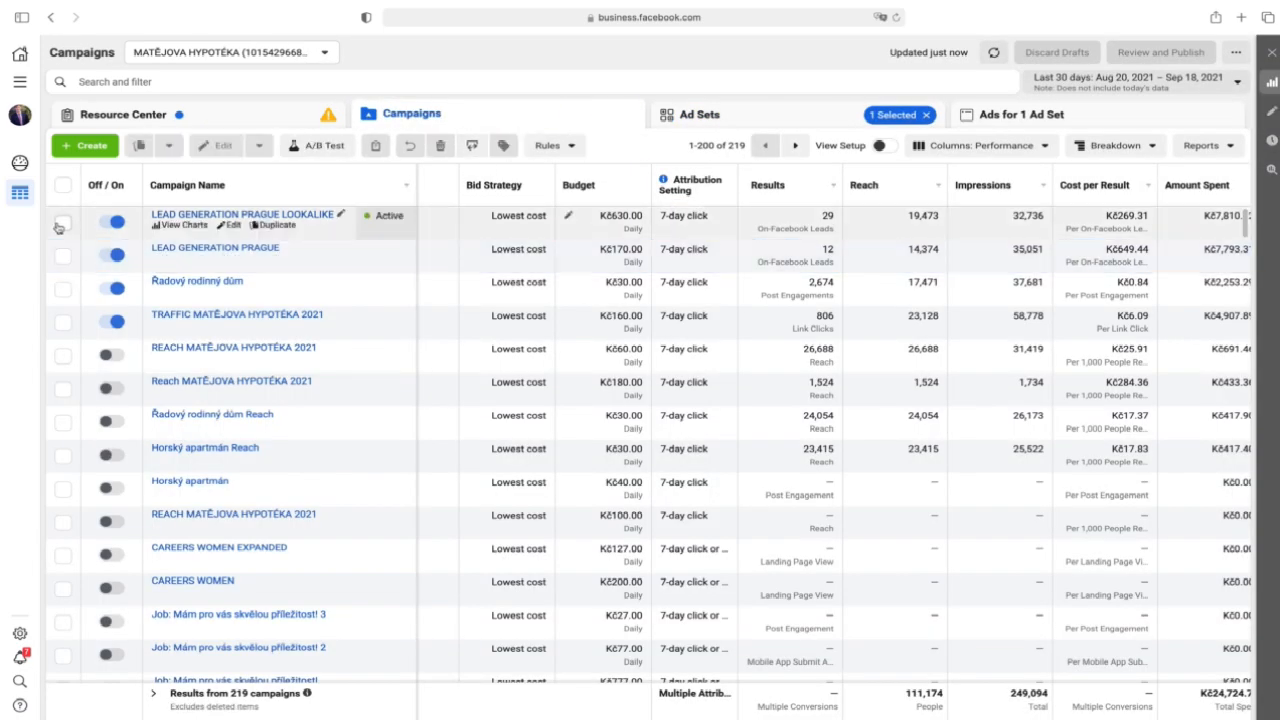
{"action": "left_click", "coordinate": [62, 221]}
{"action": "left_click", "coordinate": [231, 225]}
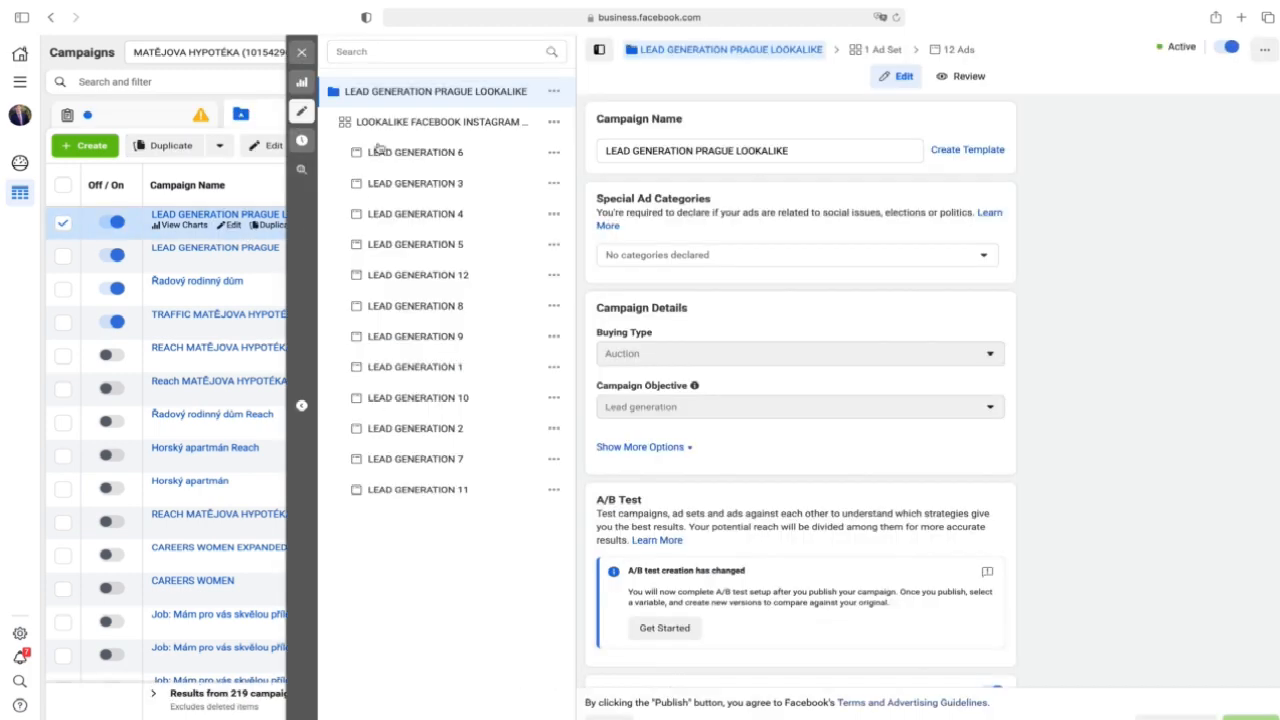
{"action": "left_click", "coordinate": [474, 124]}
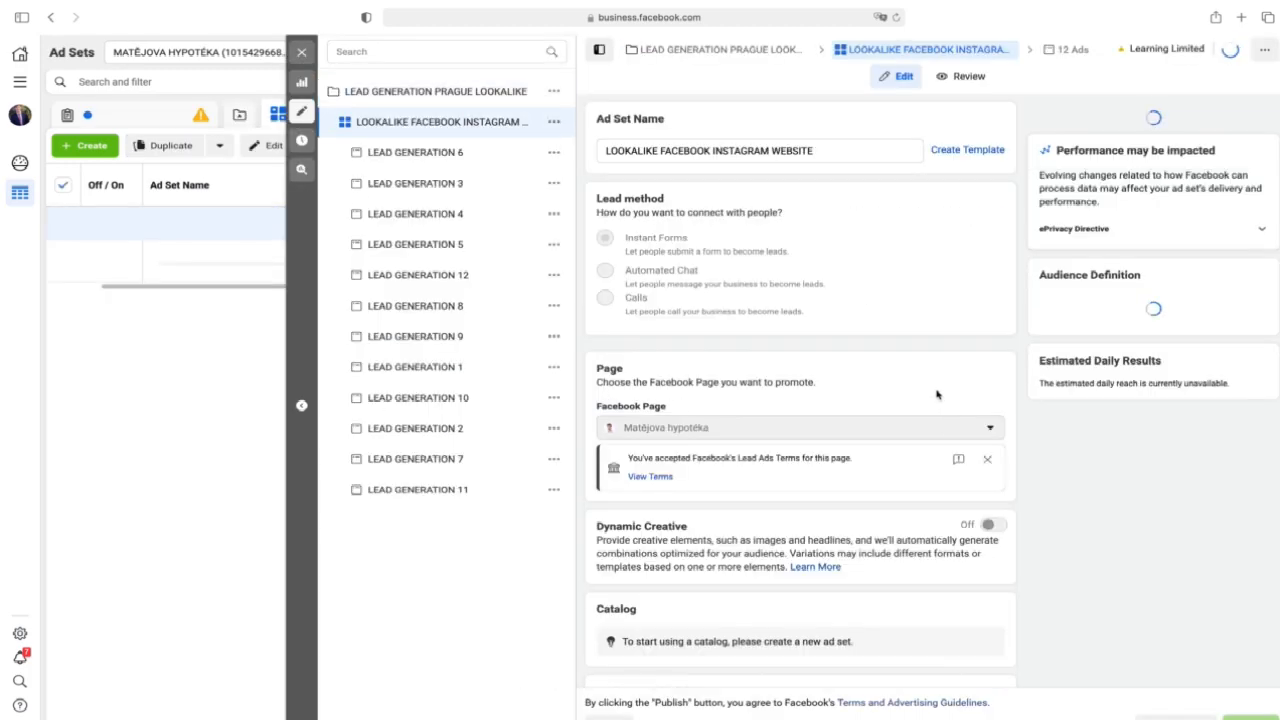
{"action": "scroll", "coordinate": [935, 394], "scroll_direction": "down", "scroll_amount": 5}
{"action": "scroll", "coordinate": [935, 394], "scroll_direction": "down", "scroll_amount": 2}
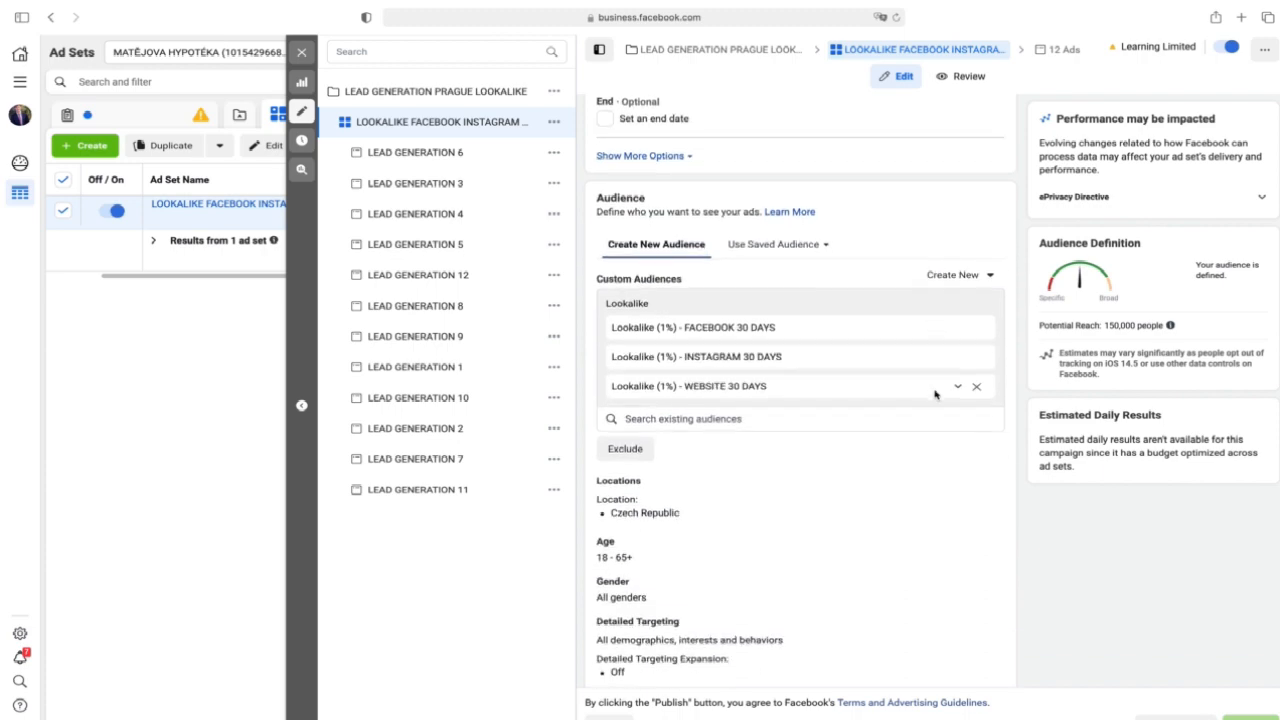
{"action": "scroll", "coordinate": [935, 394], "scroll_direction": "up", "scroll_amount": 5}
{"action": "scroll", "coordinate": [935, 394], "scroll_direction": "up", "scroll_amount": 3}
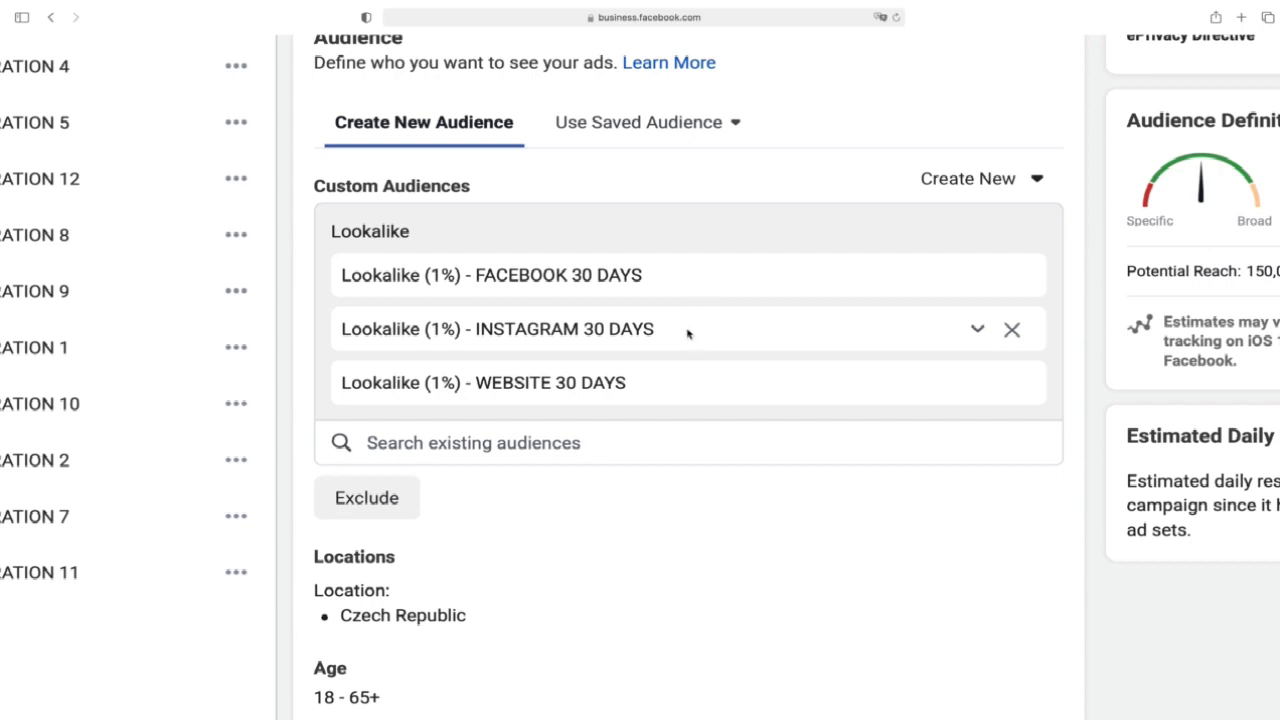
Add the INSTAGRAM 30 DAYS, FACEBOOK 30 DAYS and WEBSITE 30 DAYS custom audiences to the lookalike ad set.
{"action": "left_click", "coordinate": [682, 454]}
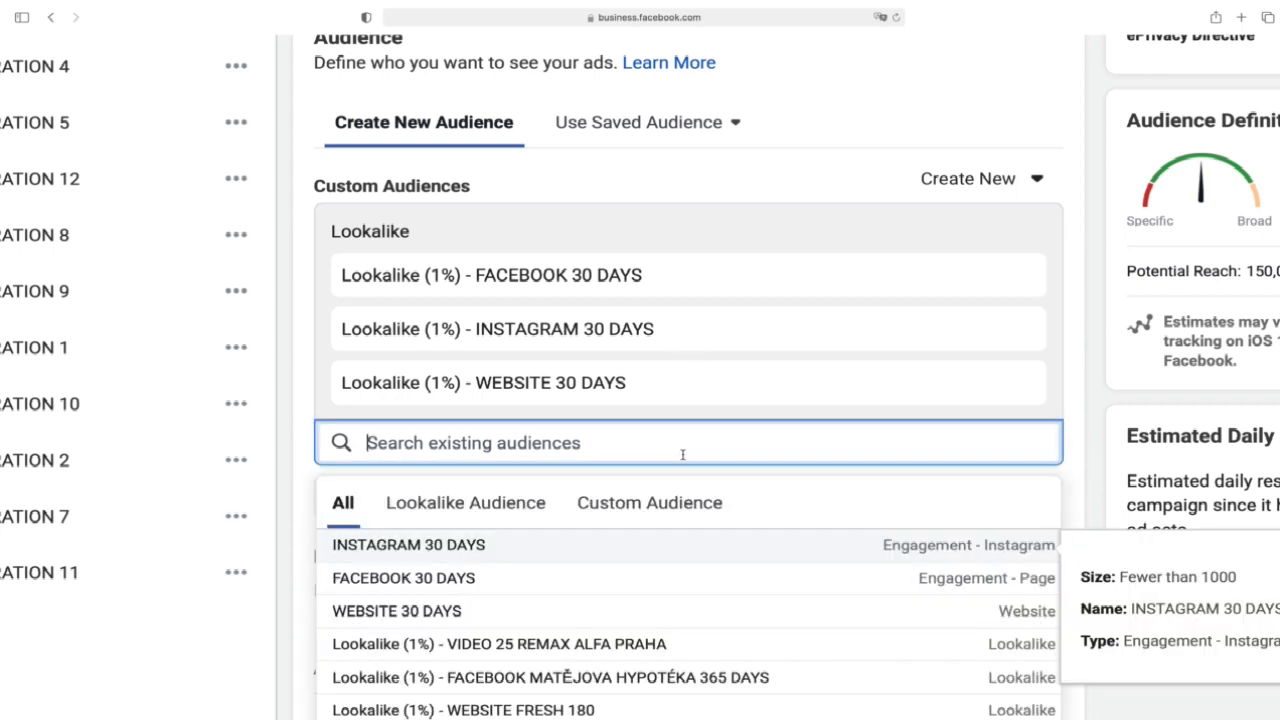
{"action": "left_click", "coordinate": [449, 547]}
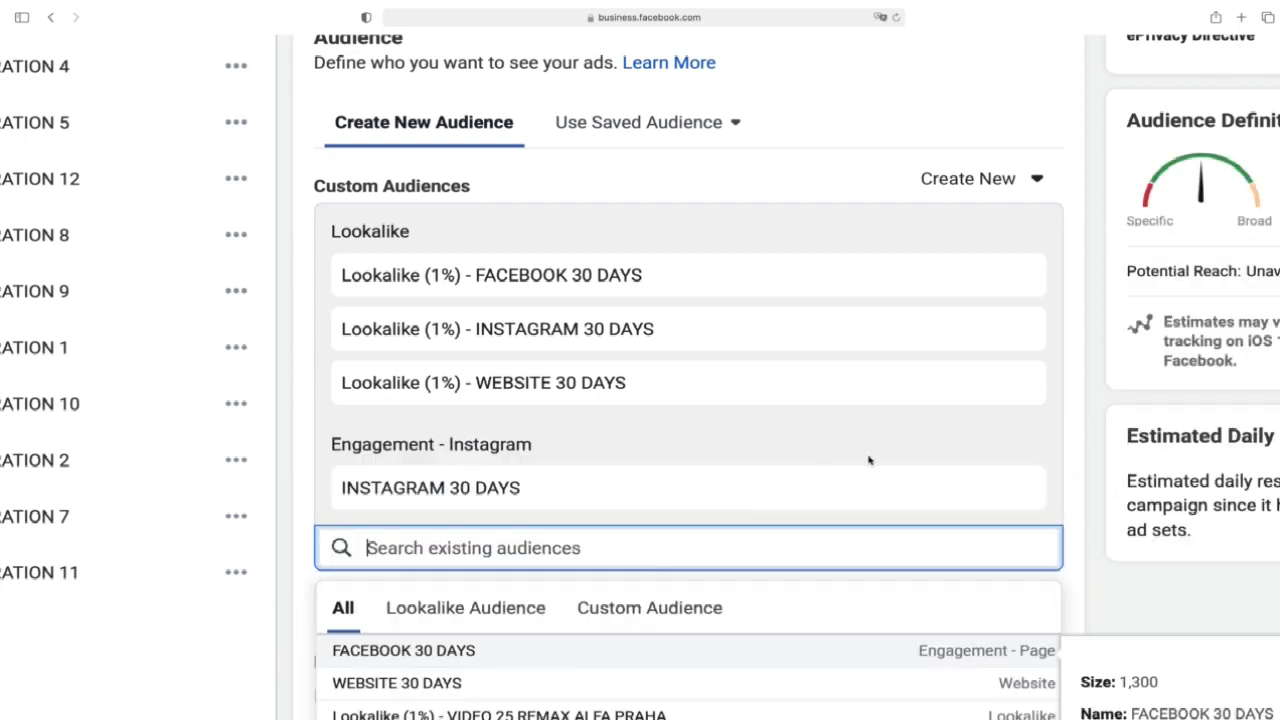
{"action": "scroll", "coordinate": [867, 460], "scroll_direction": "down", "scroll_amount": 3}
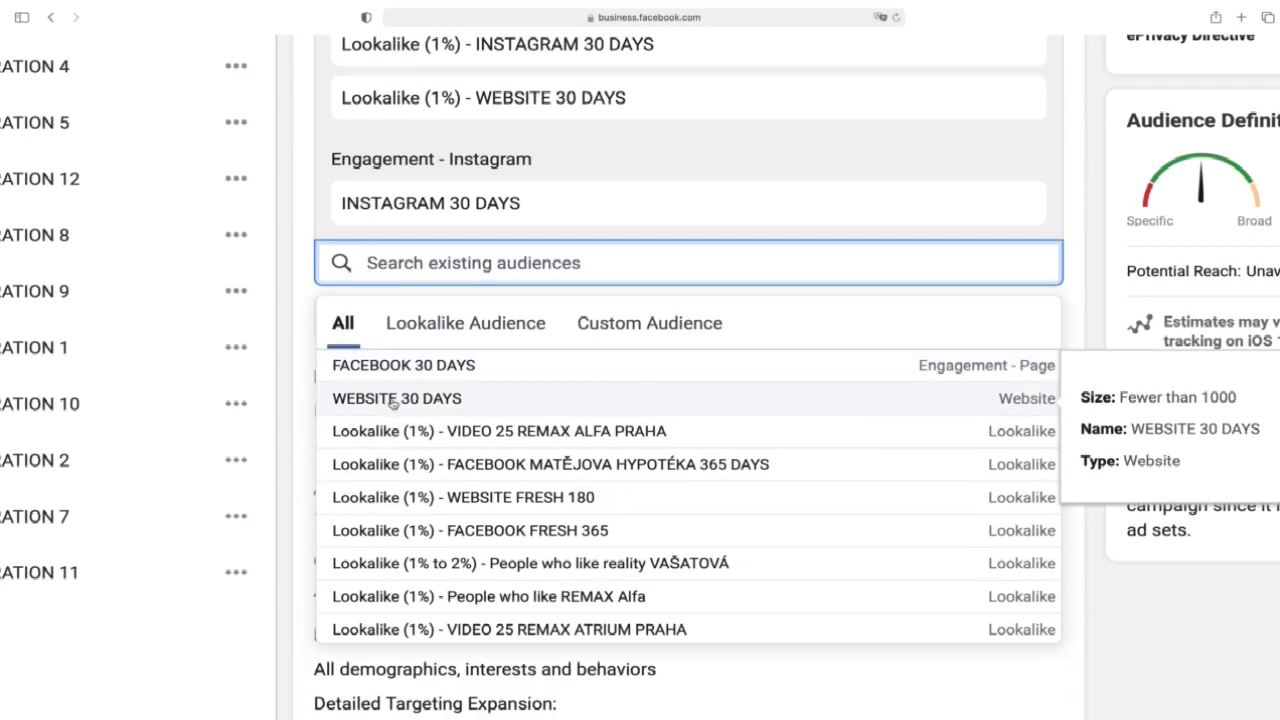
{"action": "left_click", "coordinate": [395, 368]}
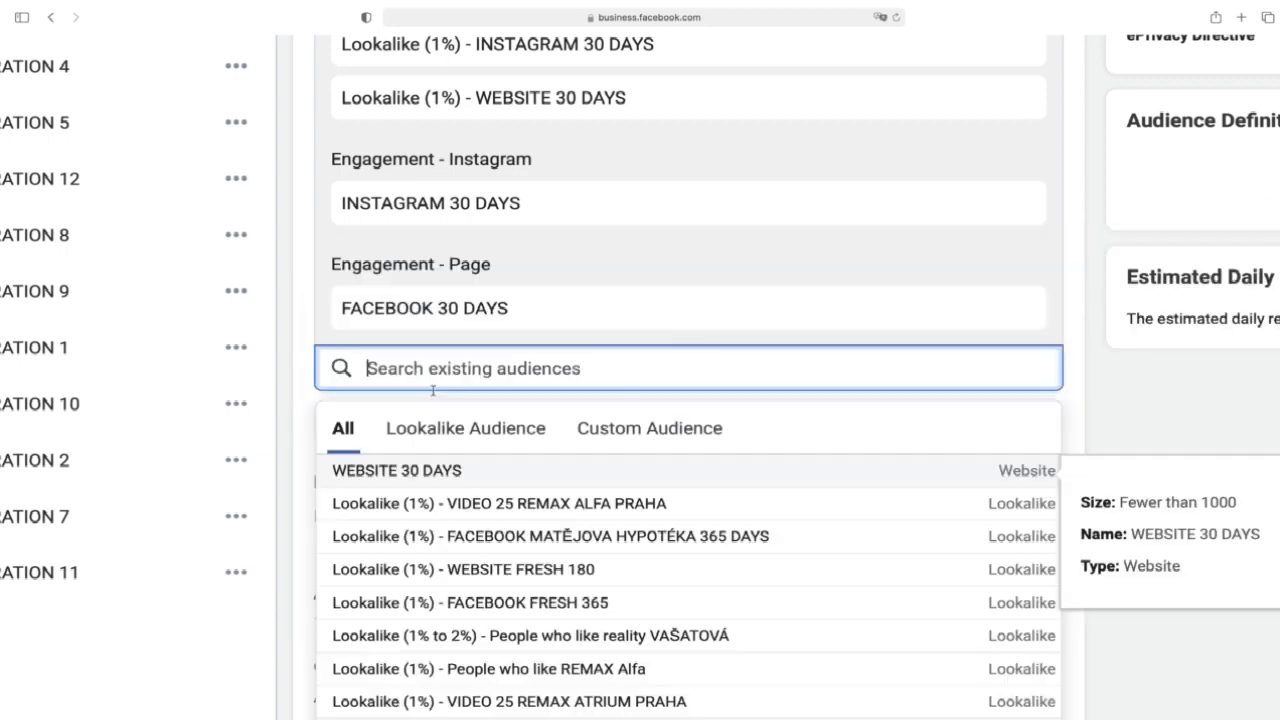
{"action": "left_click", "coordinate": [457, 472]}
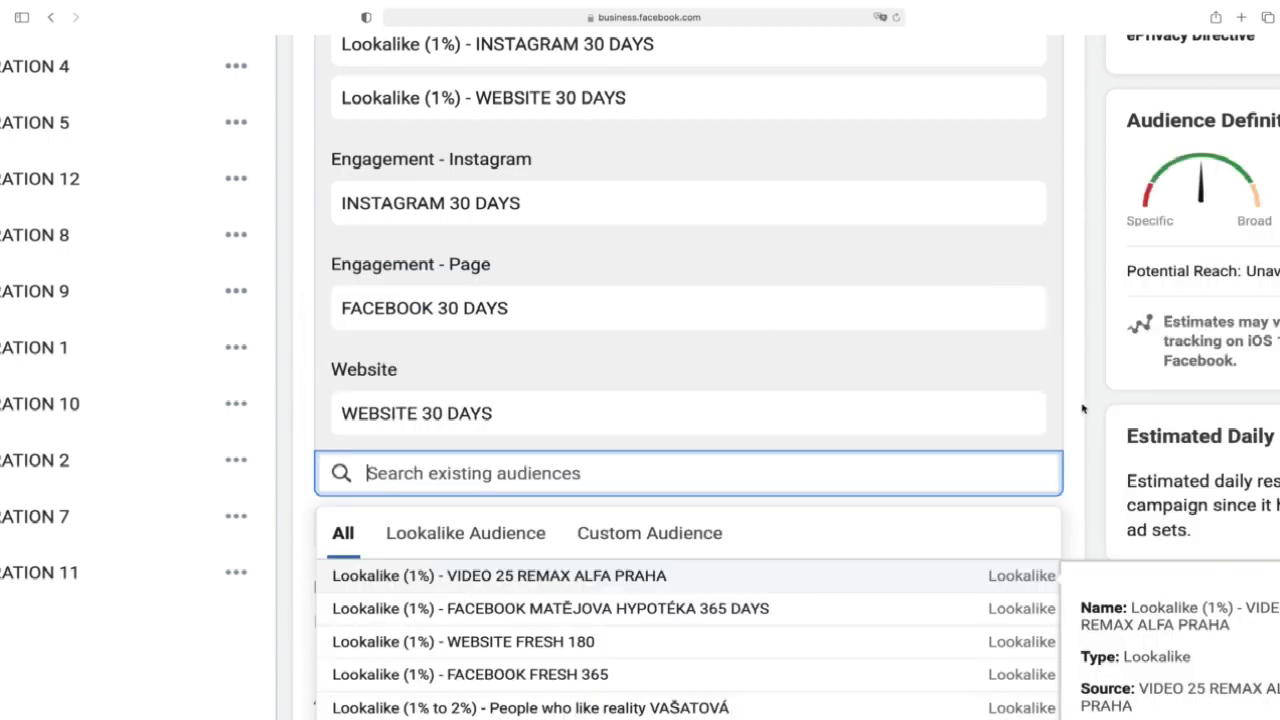
Turn on detailed targeting expansion for the lookalike ad set to reach people beyond the detailed targeting selections.
{"action": "left_click", "coordinate": [1082, 408]}
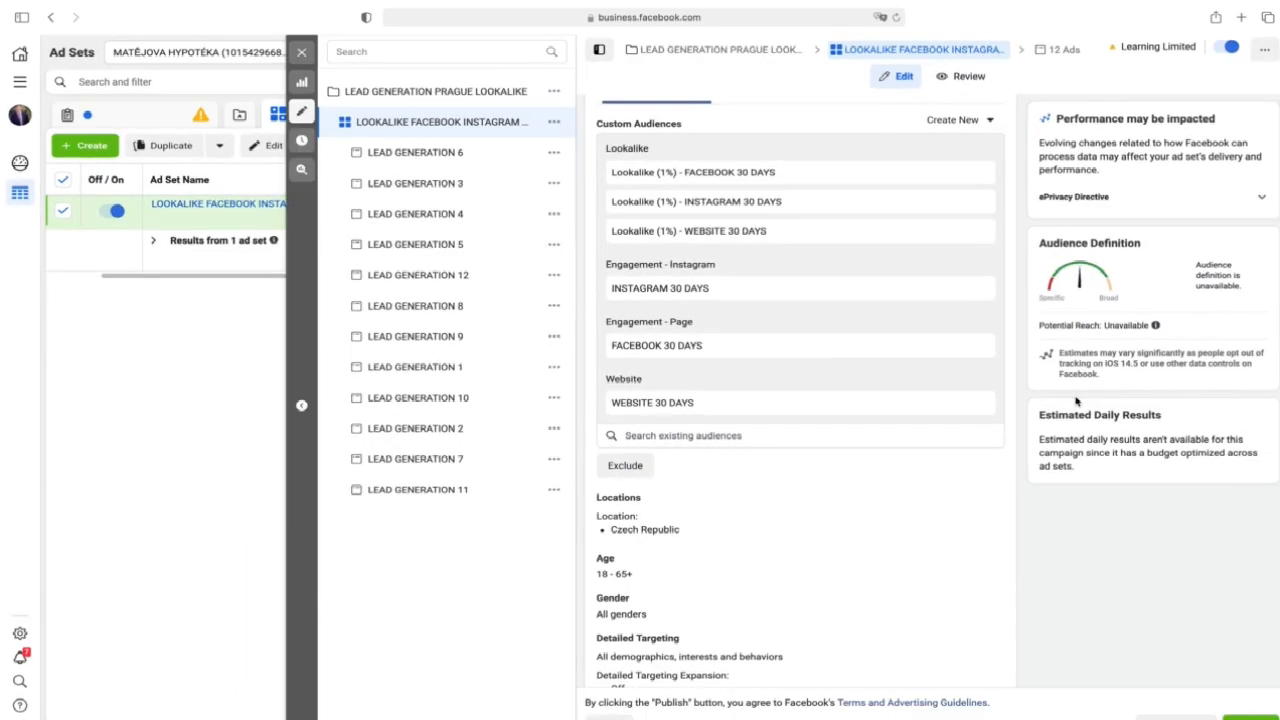
{"action": "scroll", "coordinate": [1076, 401], "scroll_direction": "up", "scroll_amount": 3}
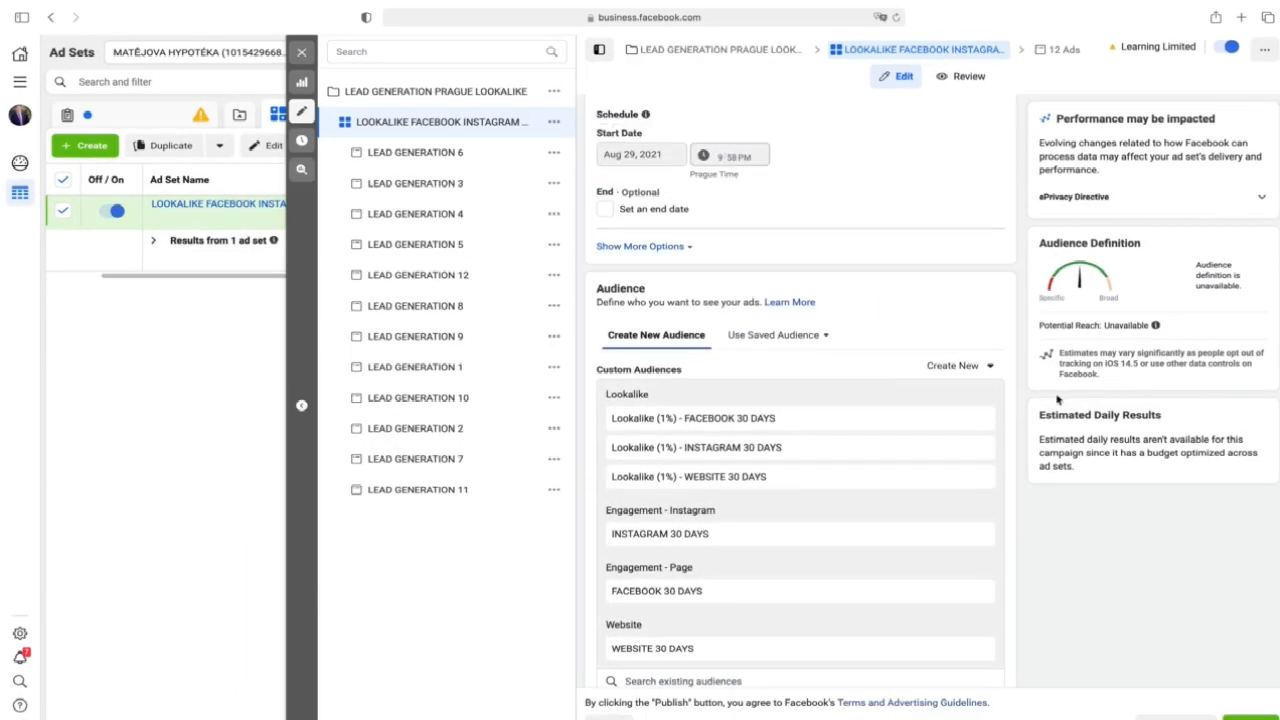
{"action": "scroll", "coordinate": [1055, 400], "scroll_direction": "down", "scroll_amount": 3}
{"action": "mouse_move", "coordinate": [877, 603]}
{"action": "left_click", "coordinate": [986, 562]}
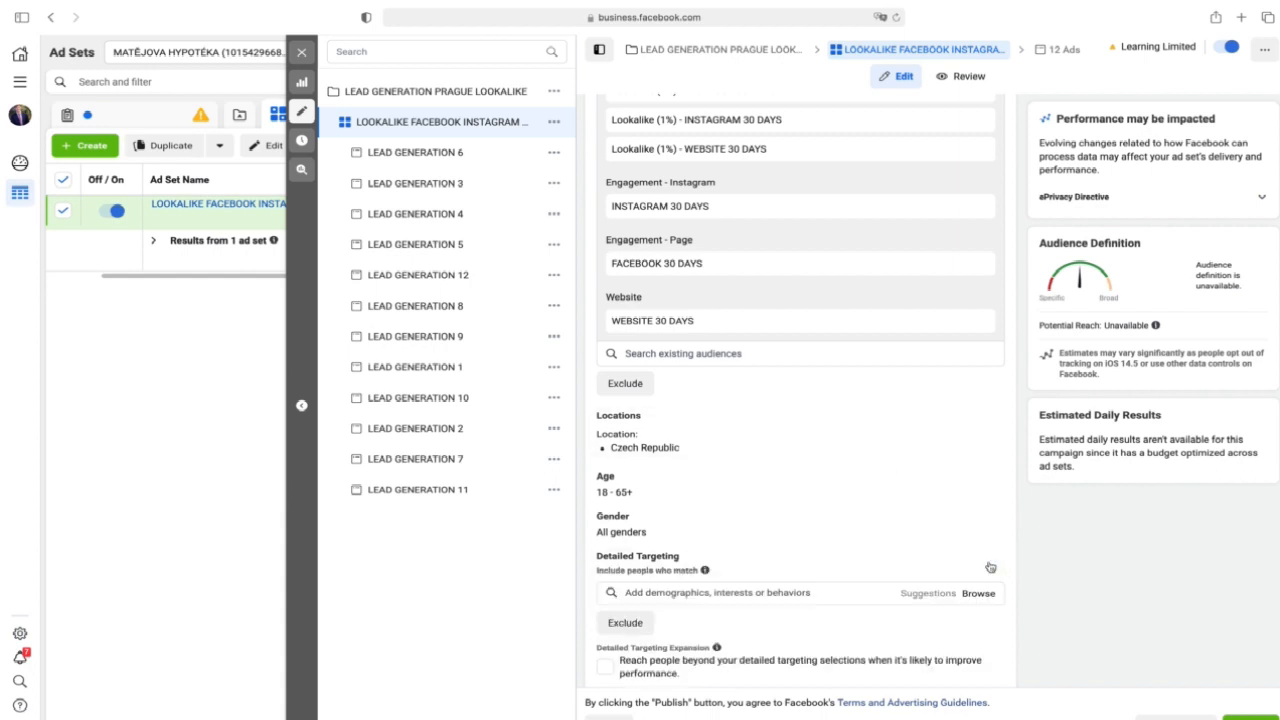
{"action": "left_click", "coordinate": [603, 673]}
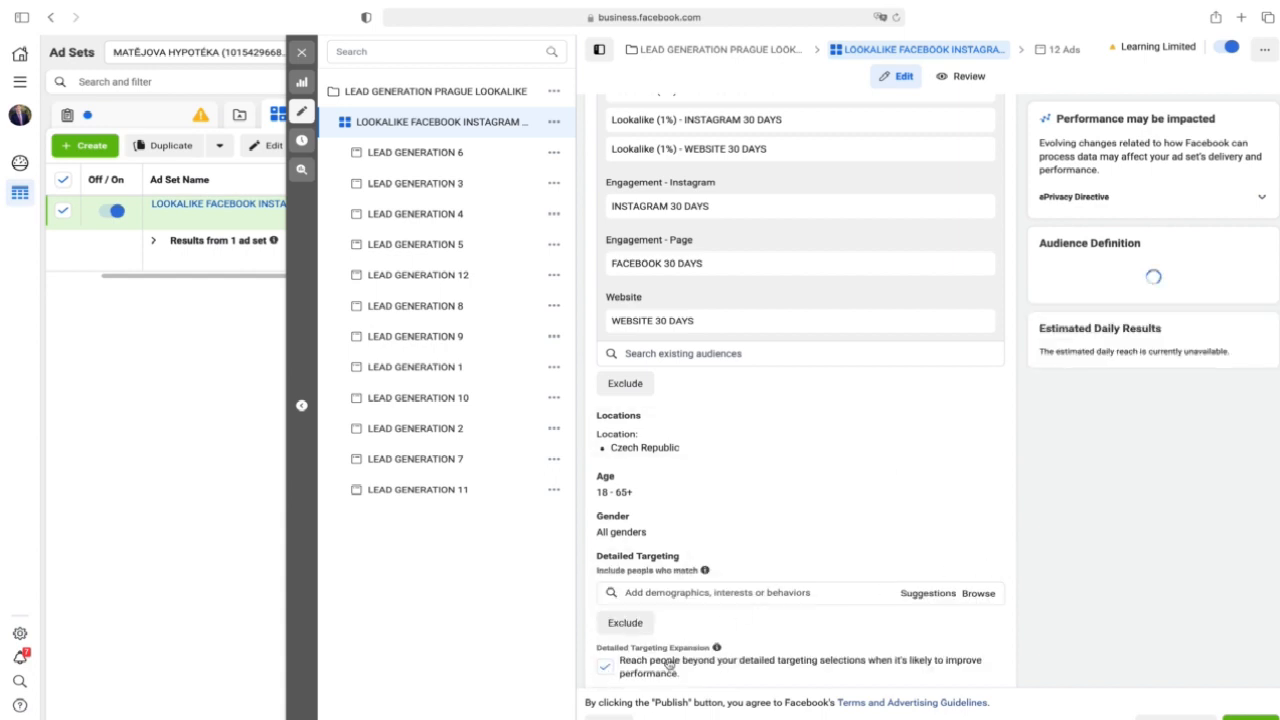
Edit the ad set's locations and replace Czech Republic with the Prague region.
{"action": "mouse_move", "coordinate": [829, 437]}
{"action": "left_click", "coordinate": [986, 420]}
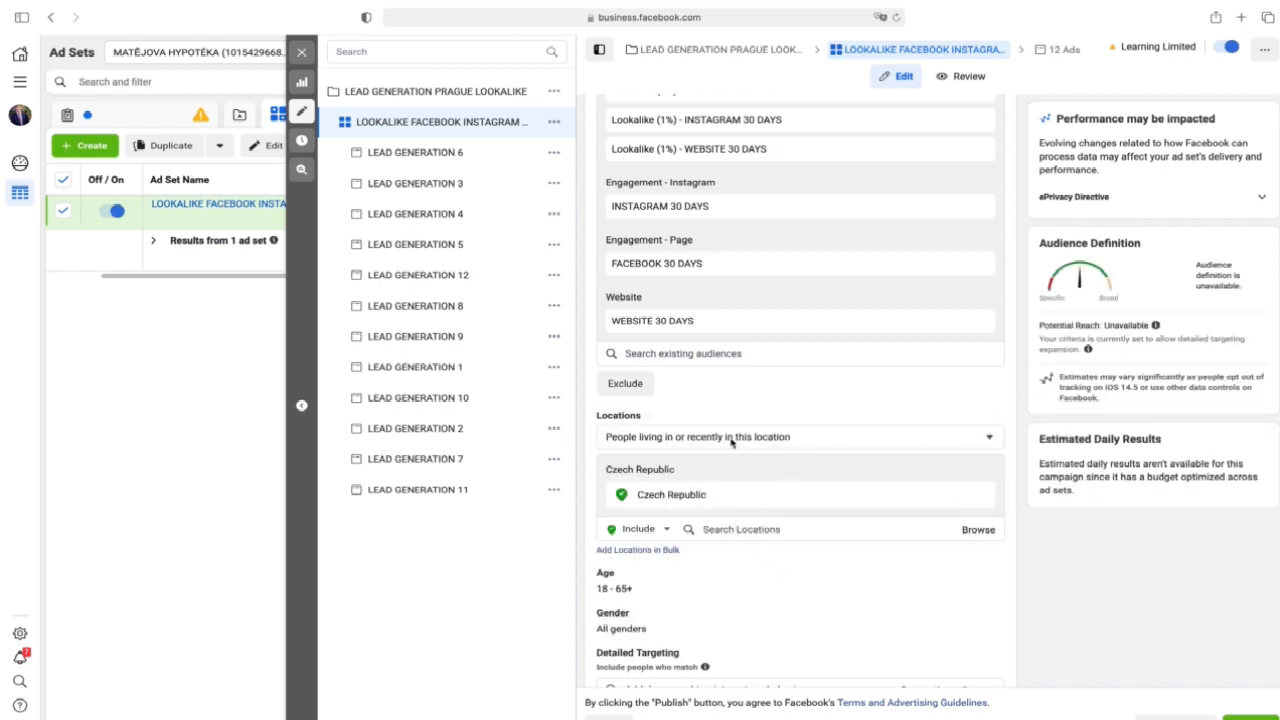
{"action": "left_click", "coordinate": [754, 532]}
{"action": "type", "text": "prague"}
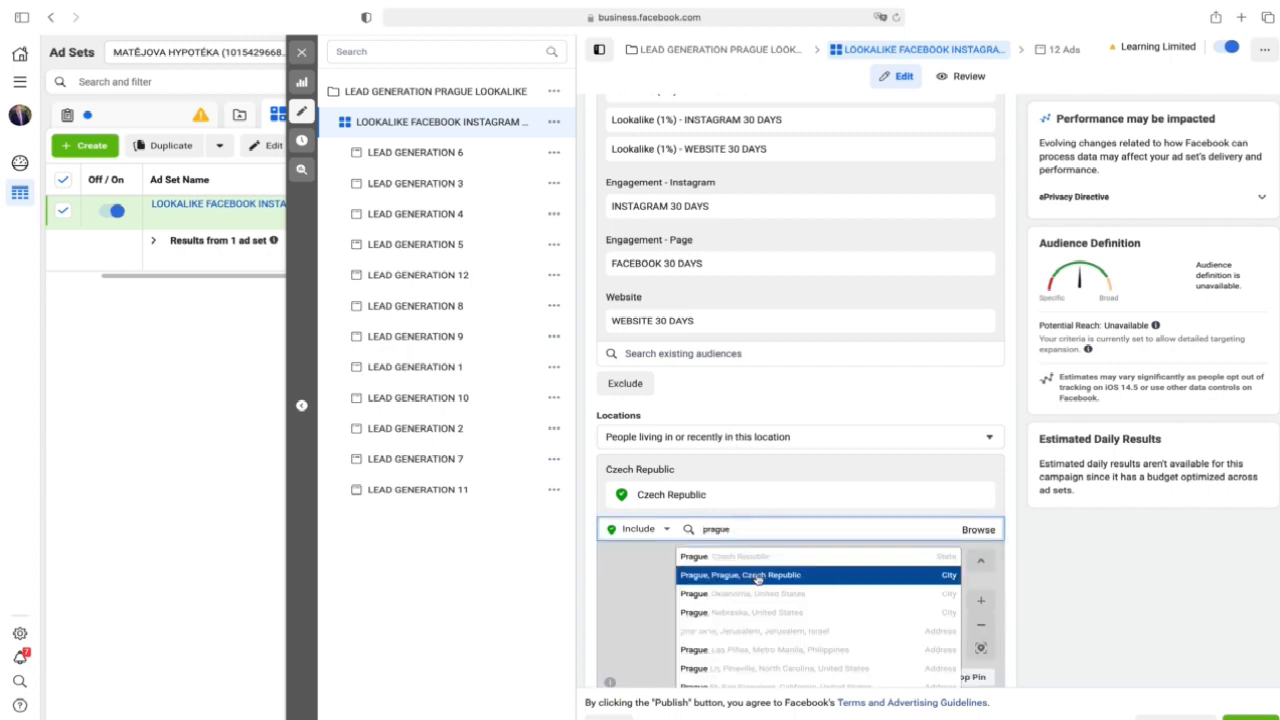
{"action": "left_click", "coordinate": [745, 566]}
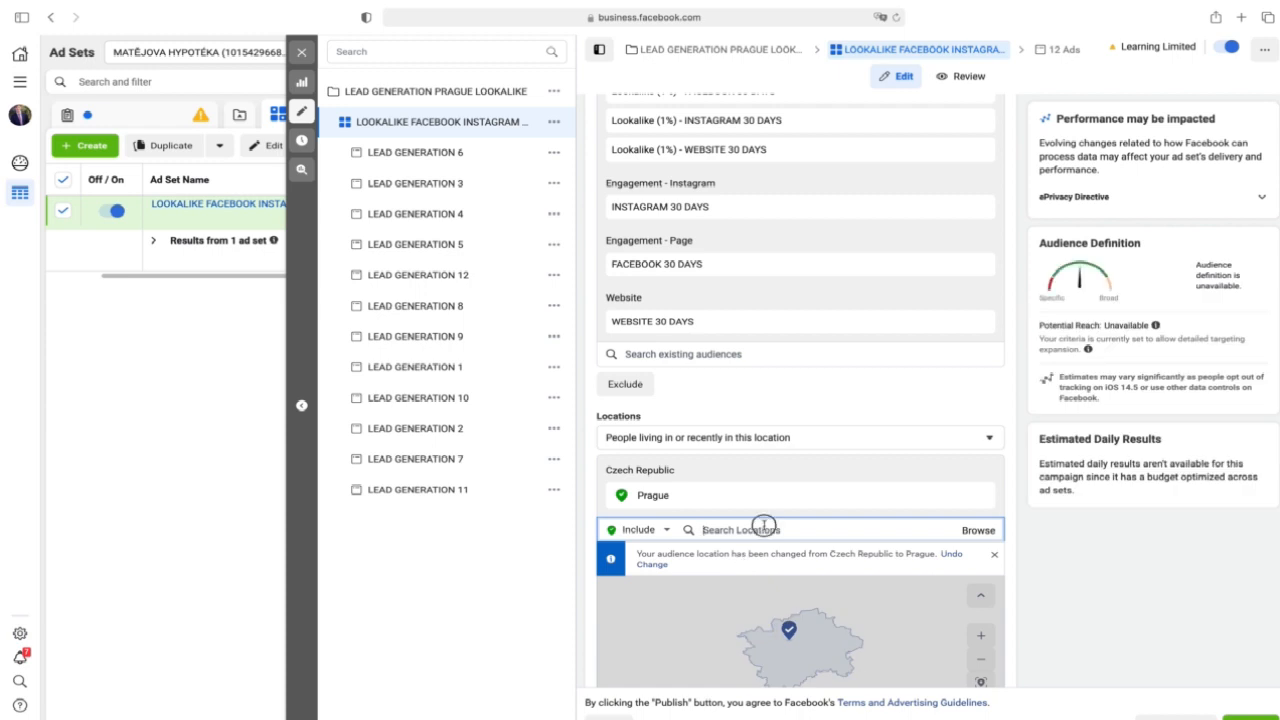
Change the ad set's location to the city of Prague, Czech Republic, with a radius of 12 miles.
{"action": "type", "text": "prague"}
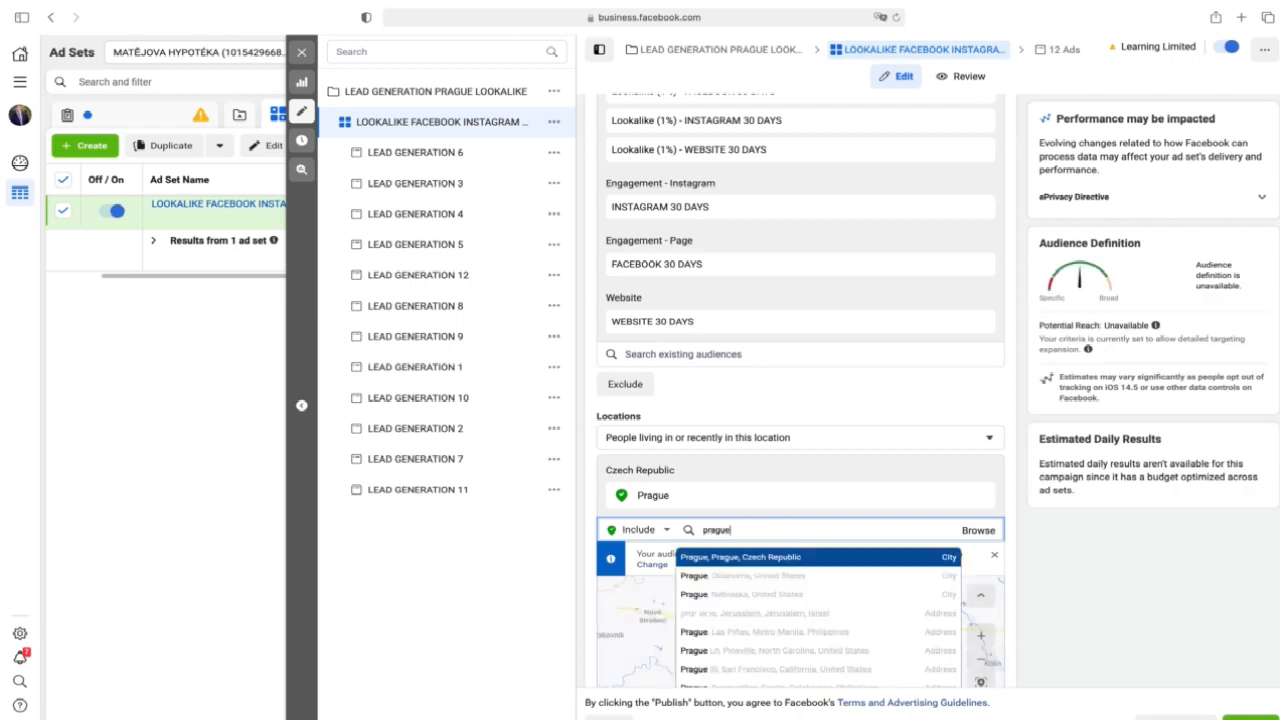
{"action": "left_click", "coordinate": [951, 564]}
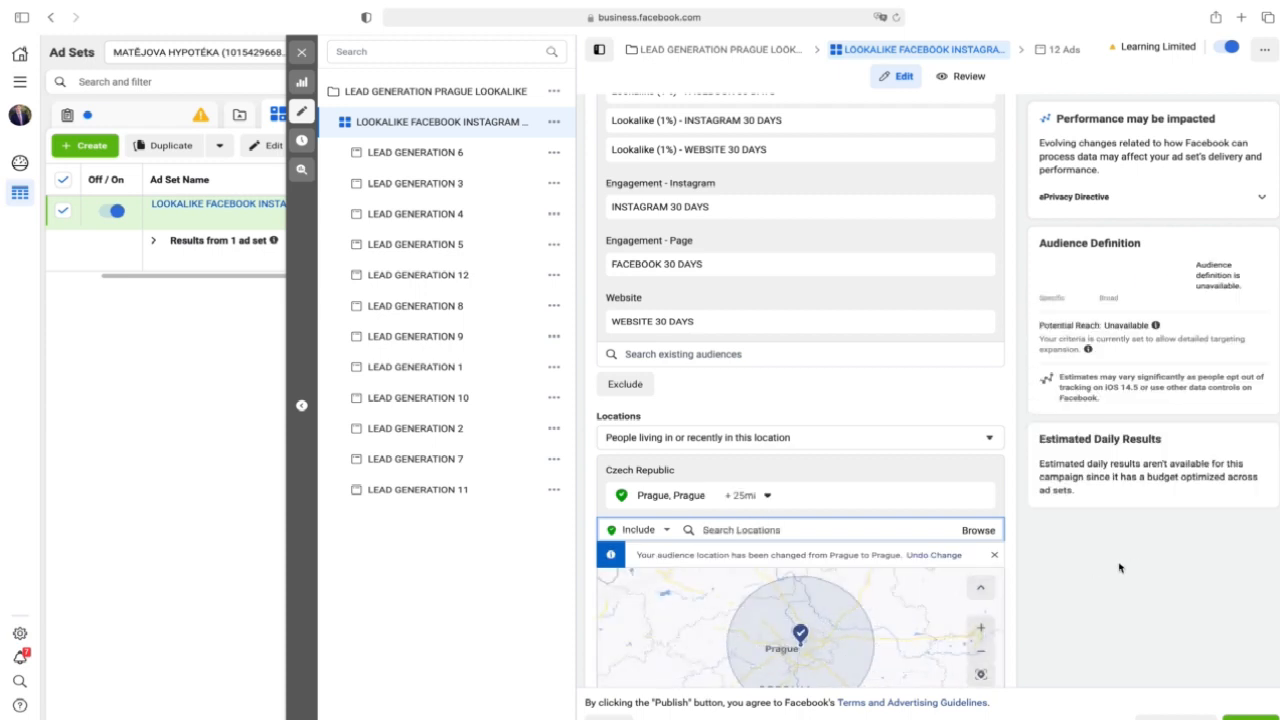
{"action": "left_click", "coordinate": [746, 495]}
{"action": "left_click", "coordinate": [822, 578]}
{"action": "key", "text": "BackSpace"}
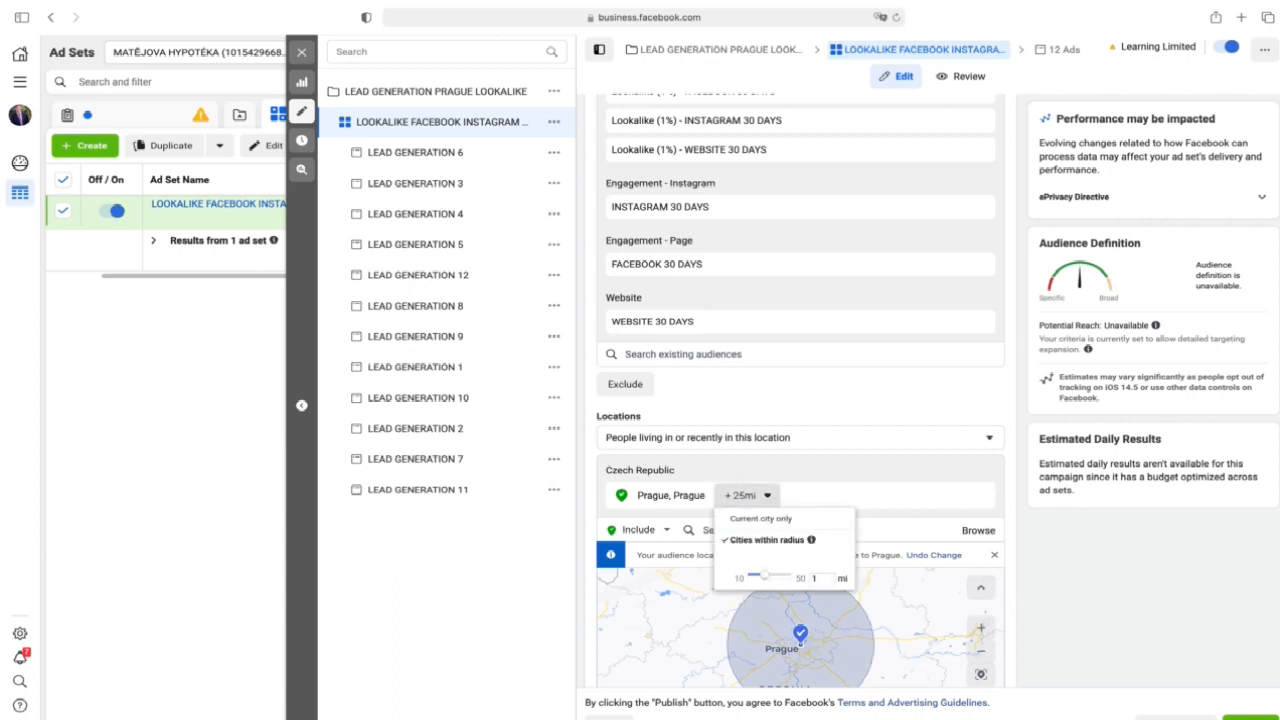
{"action": "left_click", "coordinate": [825, 578]}
{"action": "key", "text": "BackSpace"}
{"action": "key", "text": "BackSpace"}
{"action": "type", "text": "12"}
{"action": "key", "text": "BackSpace"}
{"action": "key", "text": "Return"}
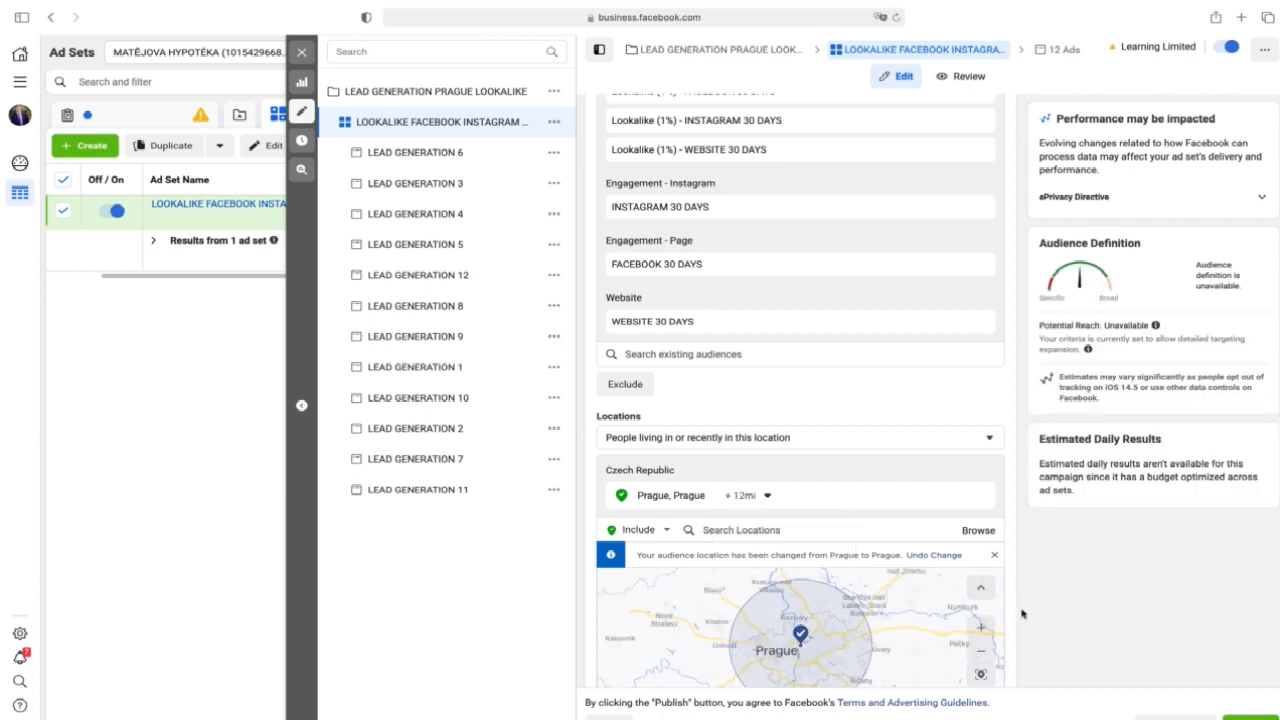
Replace the city-with-radius location with the Prague, Czech Republic state-level region.
{"action": "scroll", "coordinate": [1082, 588], "scroll_direction": "down", "scroll_amount": 5}
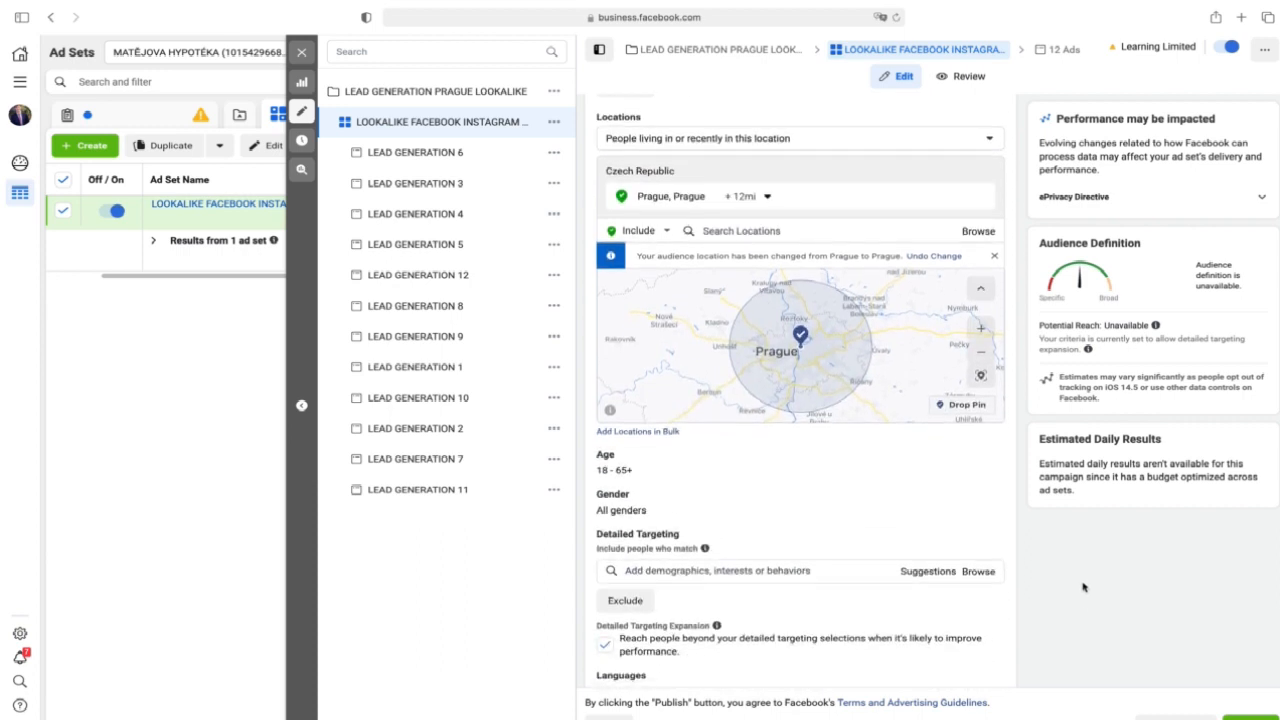
{"action": "scroll", "coordinate": [1085, 582], "scroll_direction": "up", "scroll_amount": 6}
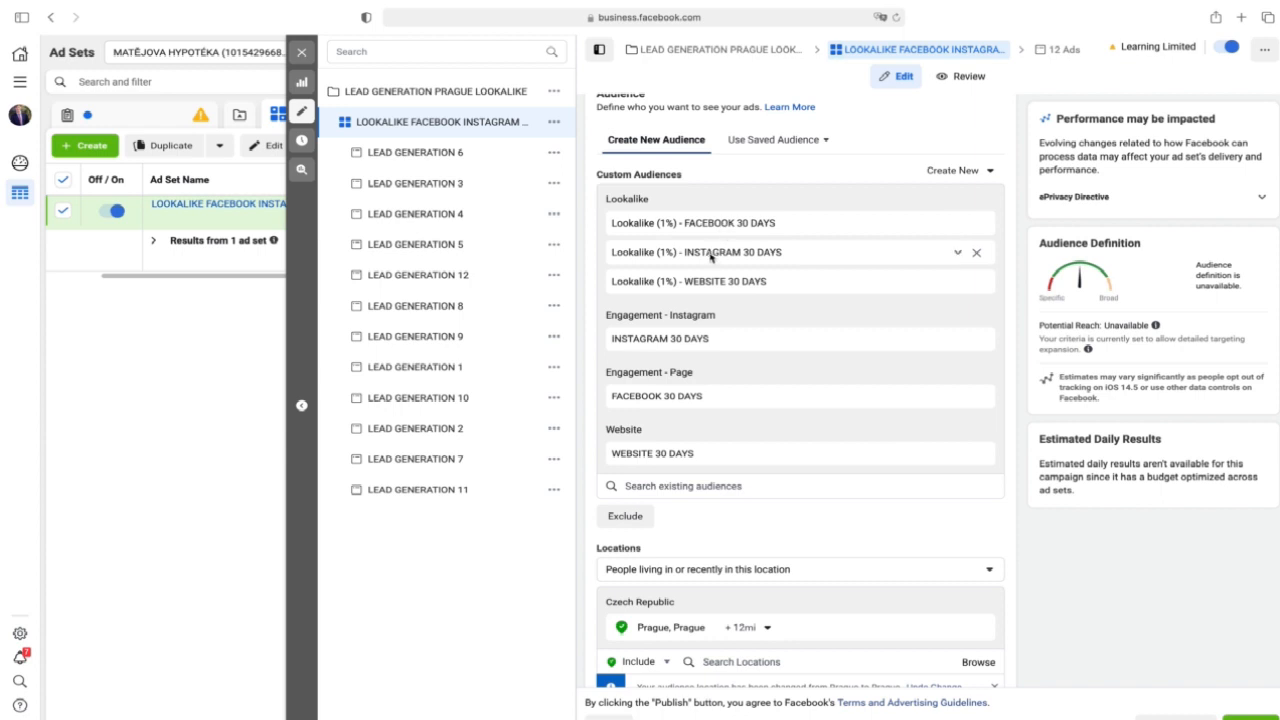
{"action": "scroll", "coordinate": [1147, 618], "scroll_direction": "down", "scroll_amount": 3}
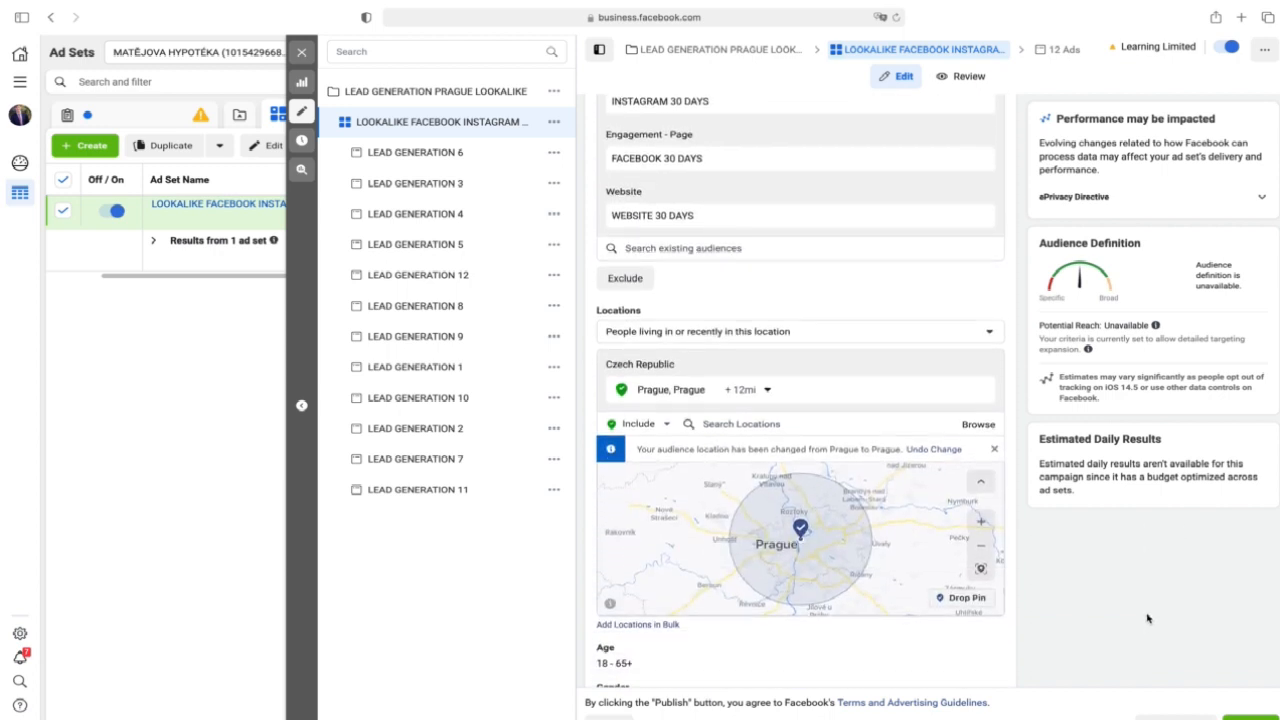
{"action": "left_click", "coordinate": [741, 424]}
{"action": "type", "text": "prague"}
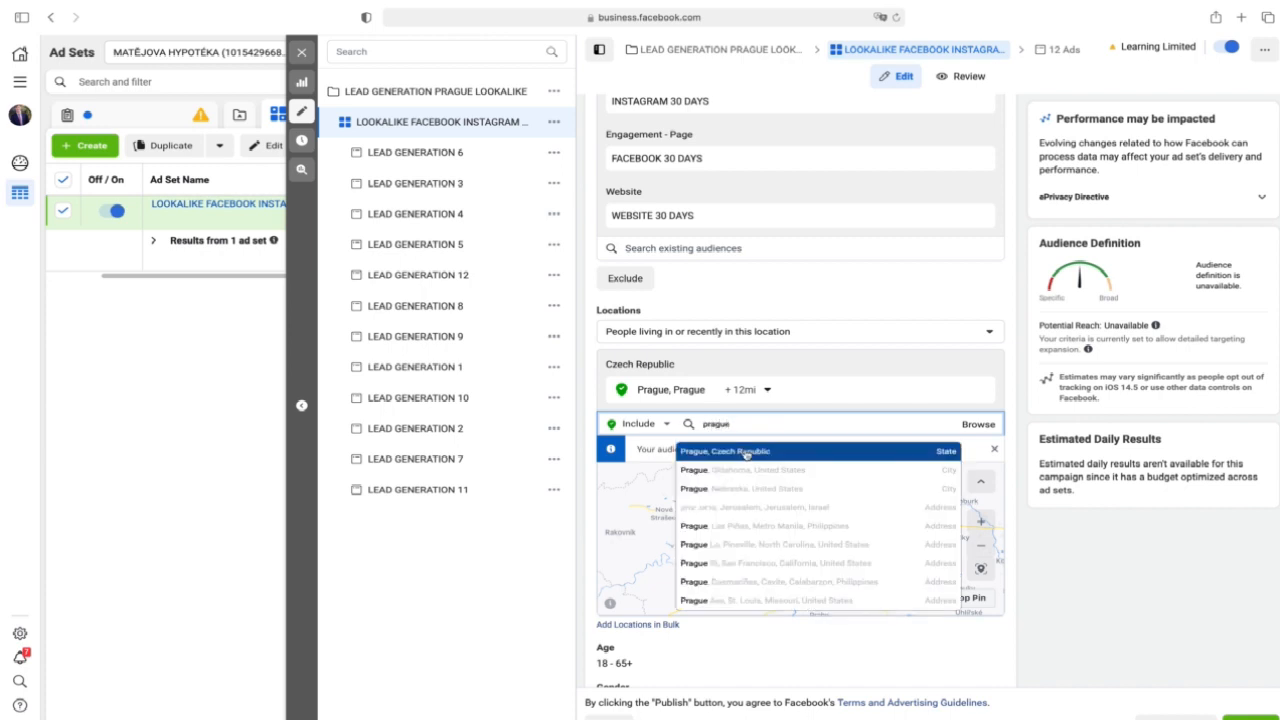
{"action": "left_click", "coordinate": [746, 455]}
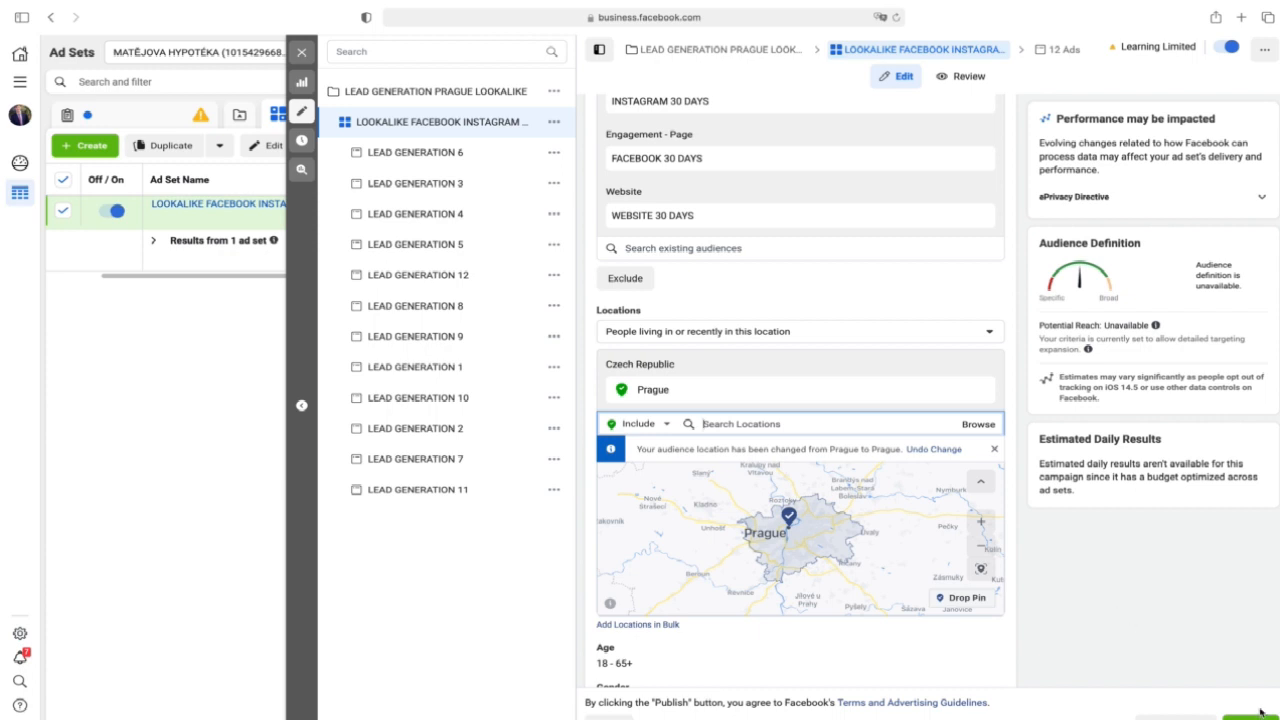
Publish the lookalike ad set's audience changes and close the ad set editor.
{"action": "scroll", "coordinate": [1166, 645], "scroll_direction": "down", "scroll_amount": 5}
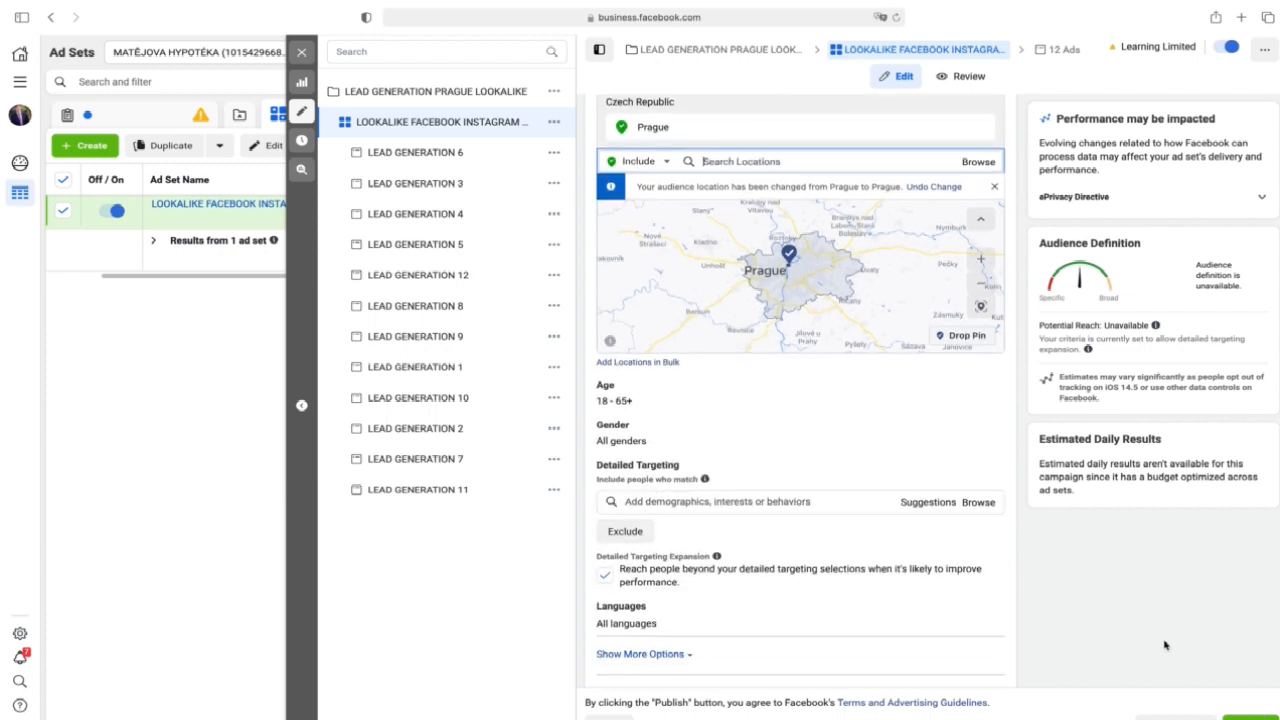
{"action": "left_click", "coordinate": [1250, 716]}
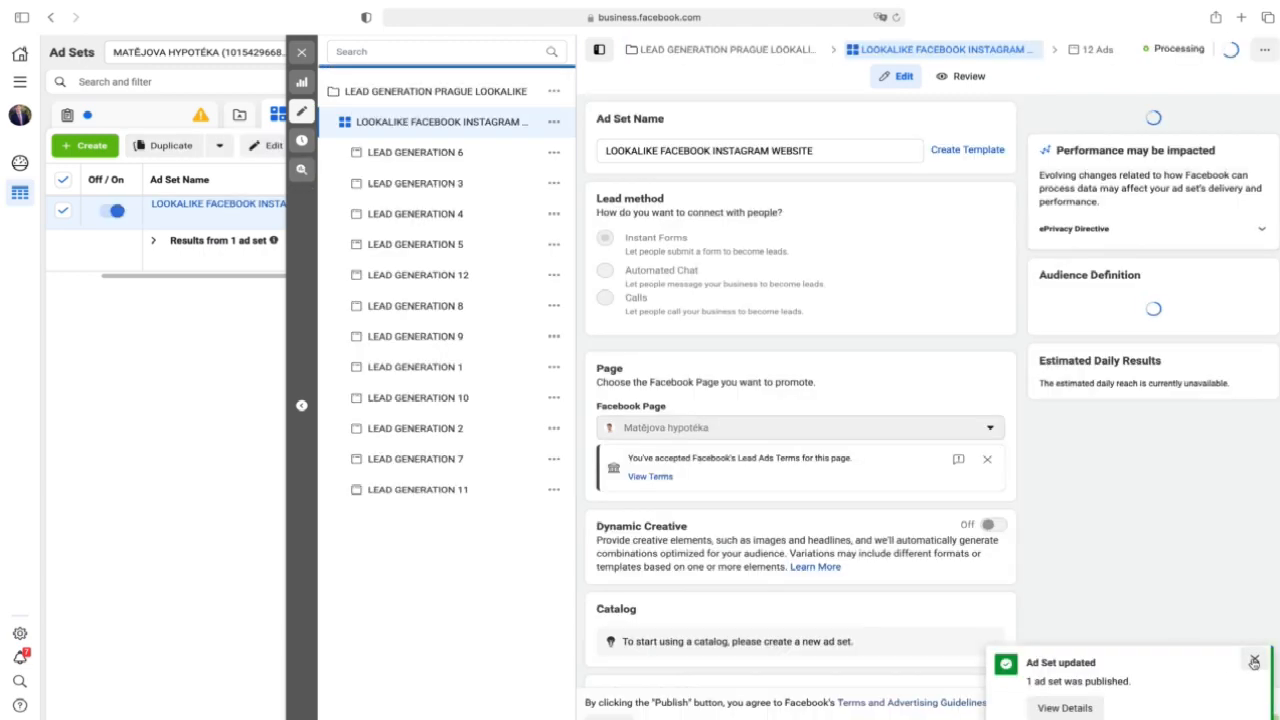
{"action": "left_click", "coordinate": [1249, 658]}
{"action": "left_click", "coordinate": [301, 52]}
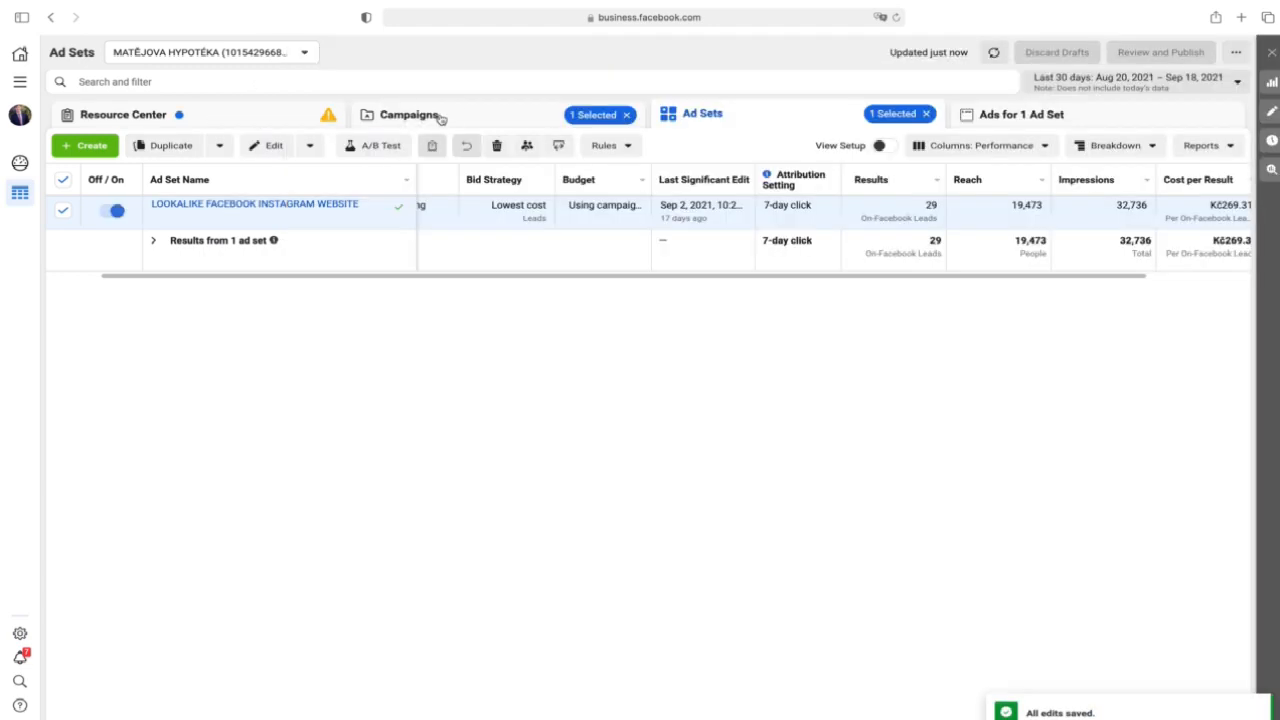
Return to the campaigns list, open the Audiences tool and dismiss the notice about lookalike ad set locations.
{"action": "left_click", "coordinate": [441, 116]}
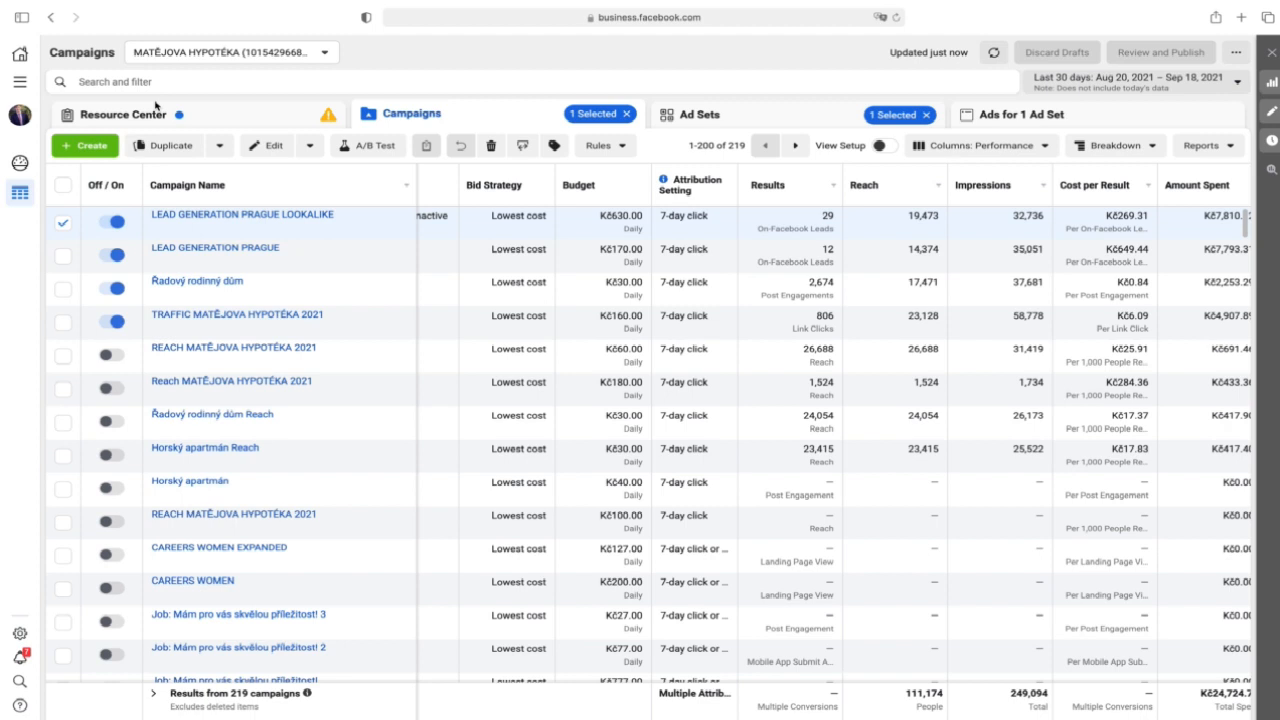
{"action": "left_click", "coordinate": [20, 82]}
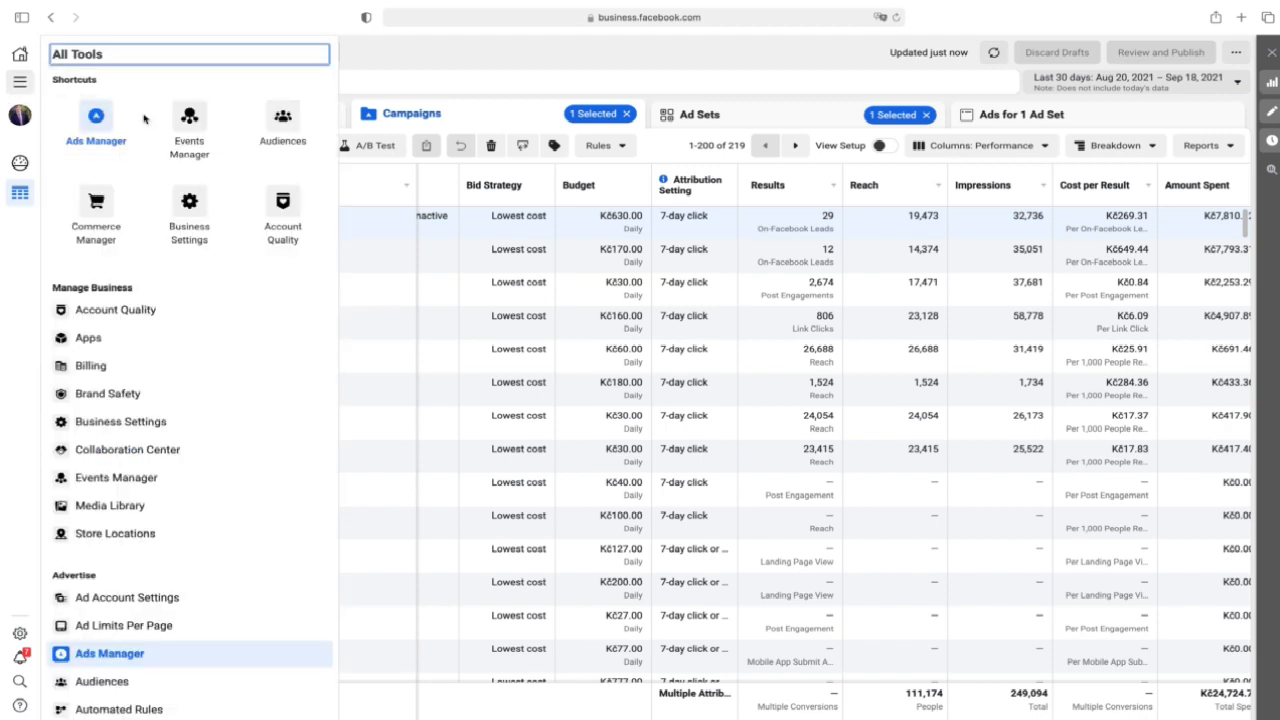
{"action": "left_click", "coordinate": [279, 121]}
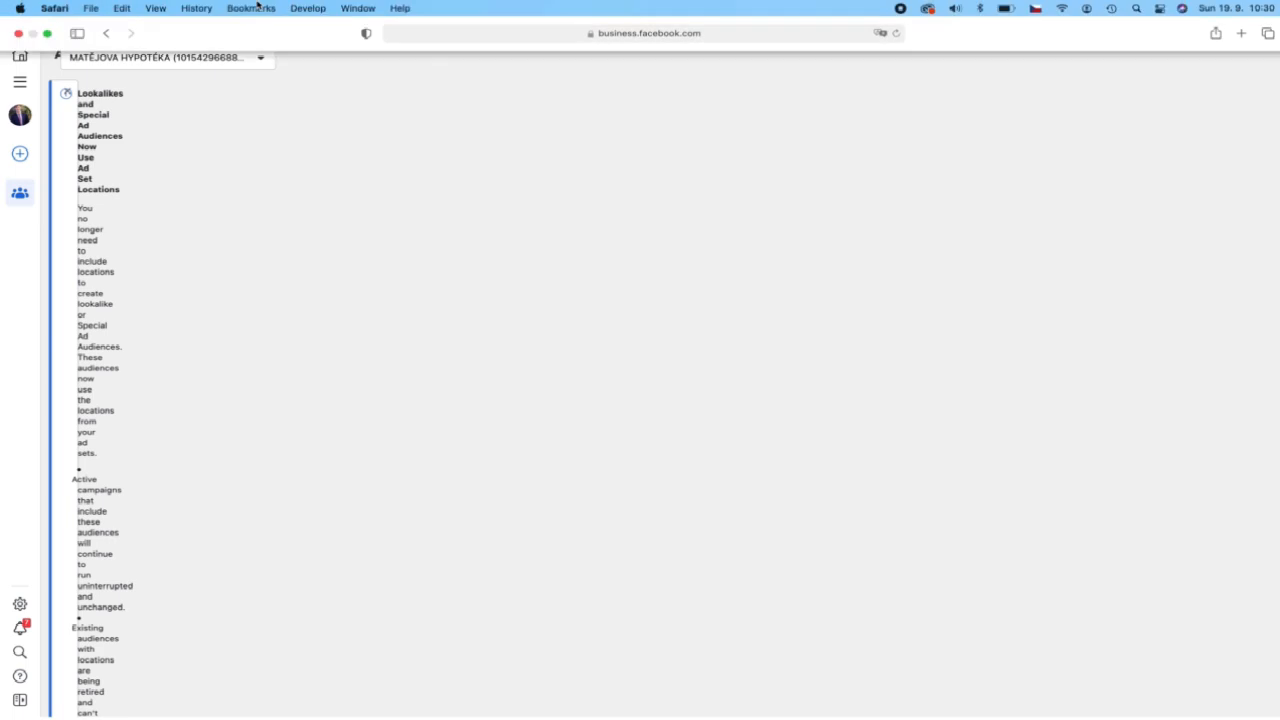
{"action": "left_click", "coordinate": [67, 94]}
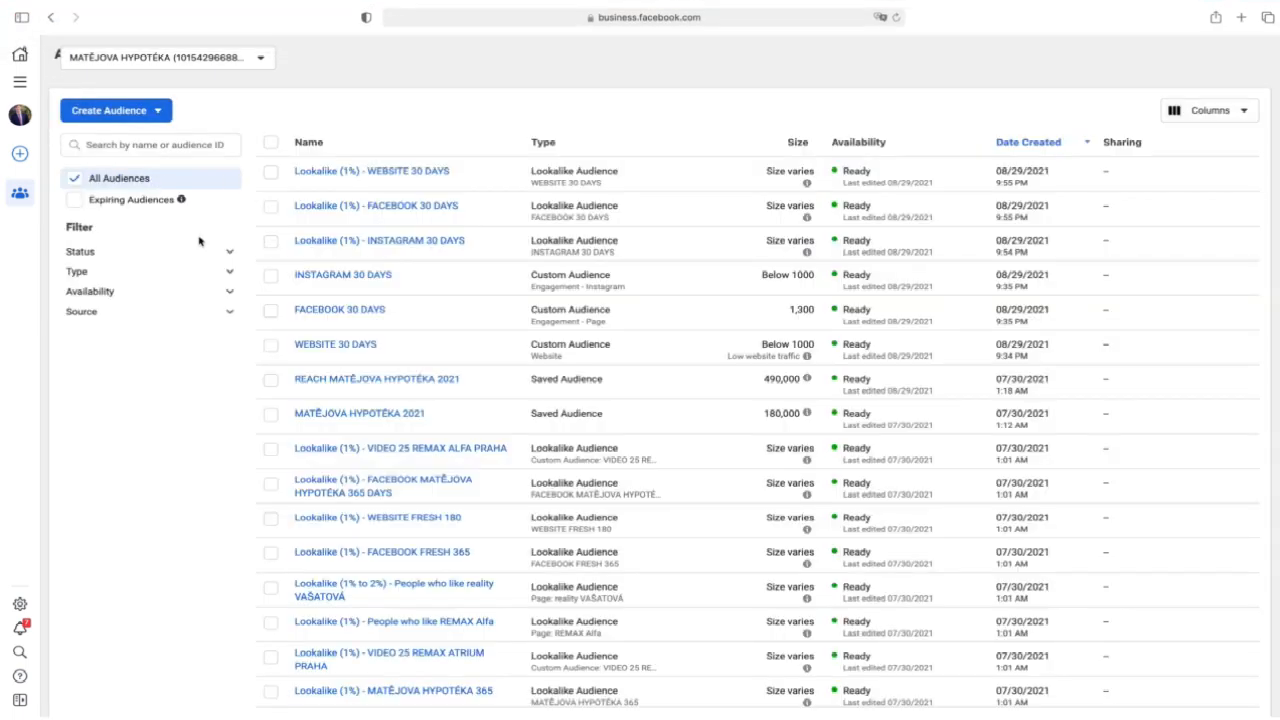
Review the source, events and retention settings for a website custom audience, and close the form without creating it.
{"action": "left_click", "coordinate": [155, 112]}
{"action": "left_click", "coordinate": [157, 143]}
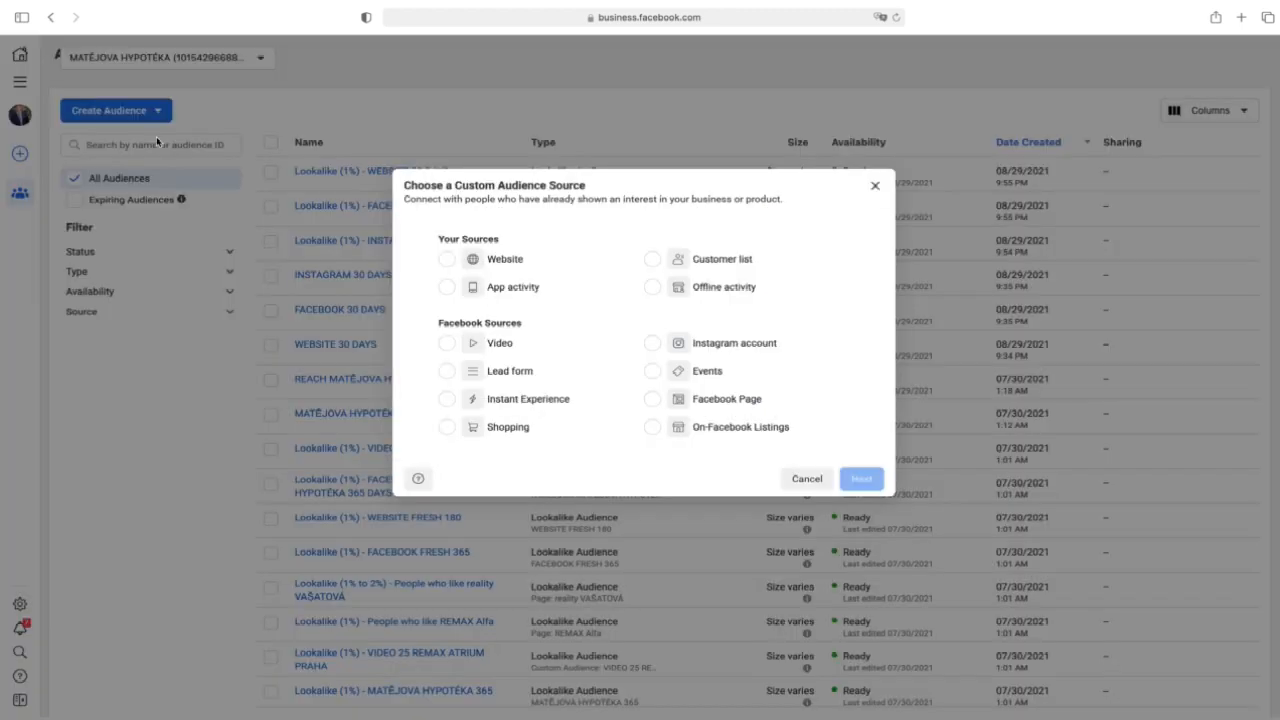
{"action": "left_click", "coordinate": [512, 262]}
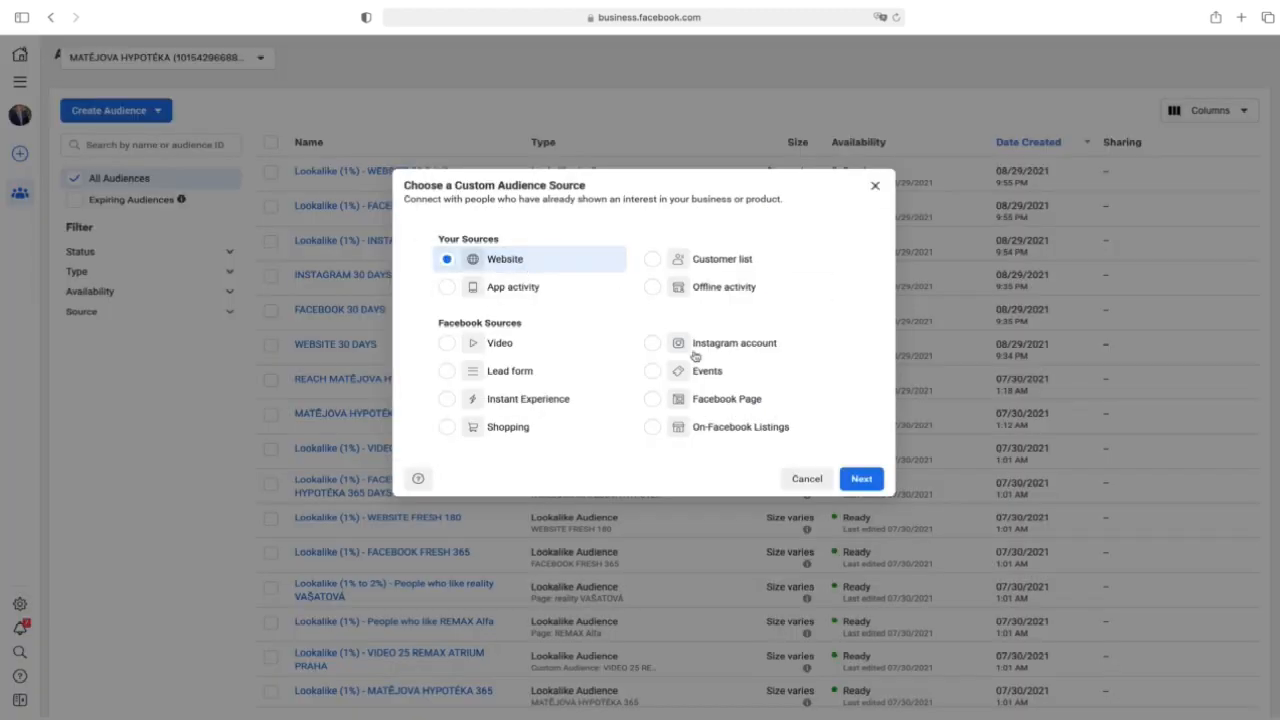
{"action": "left_click", "coordinate": [858, 479]}
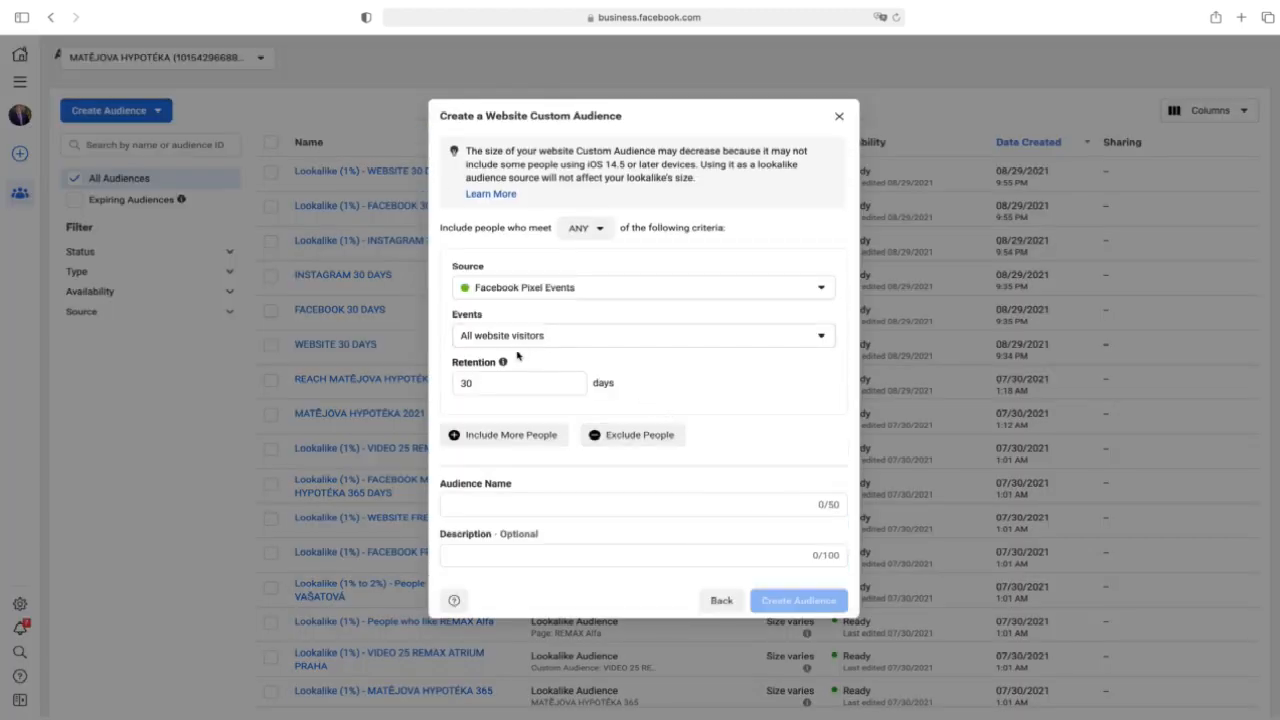
{"action": "left_click", "coordinate": [839, 116]}
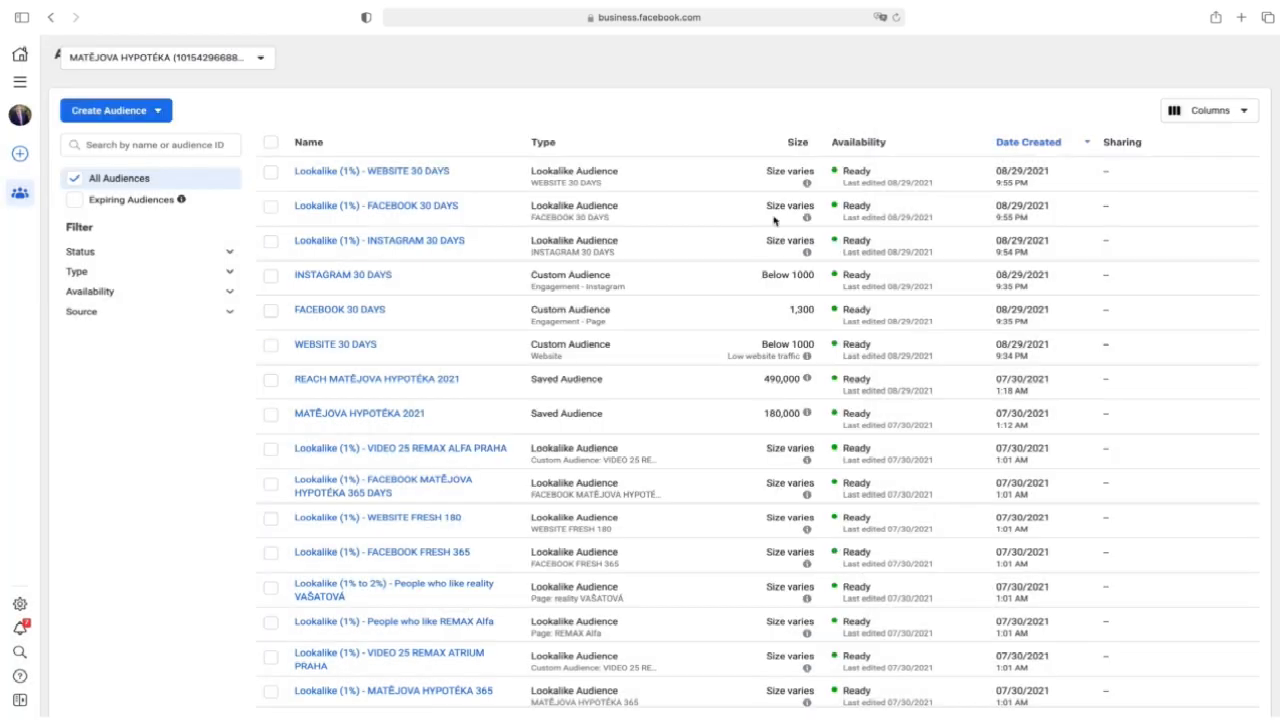
Open the WEBSITE 30 DAYS audience summary, examine the lookalike creation options based on it, and close them without creating one.
{"action": "left_click", "coordinate": [337, 345]}
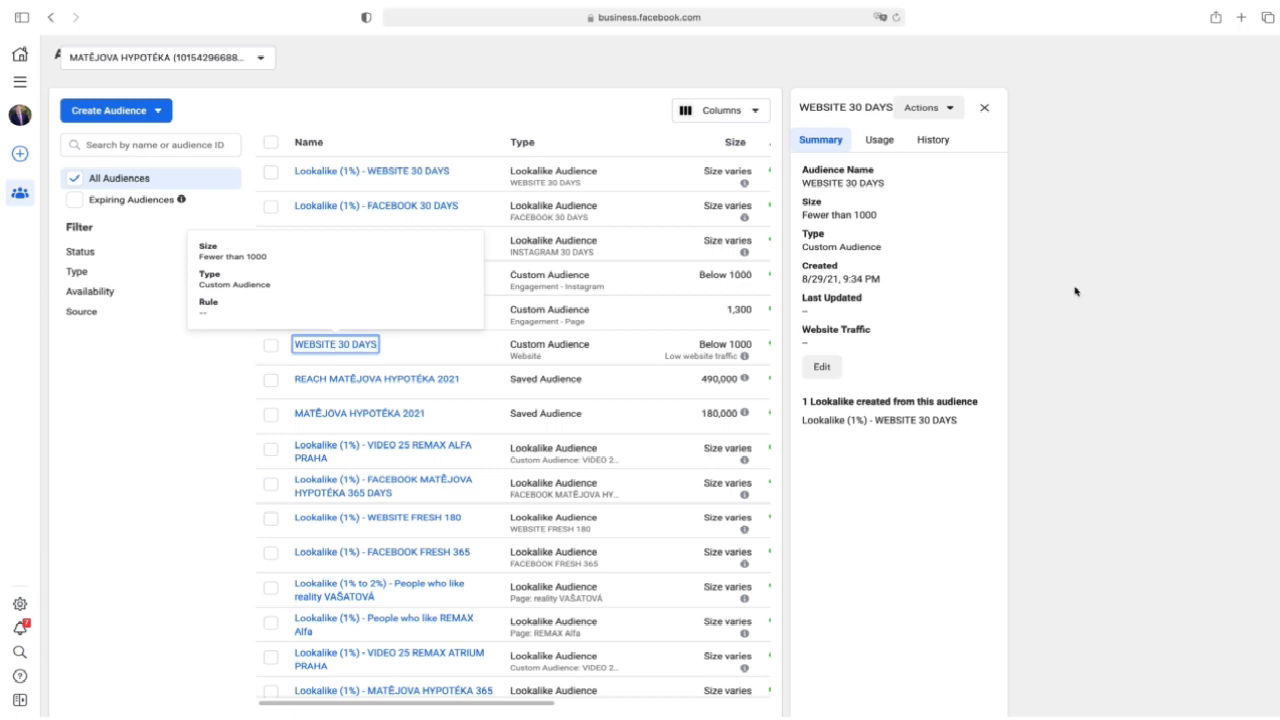
{"action": "left_click", "coordinate": [944, 110]}
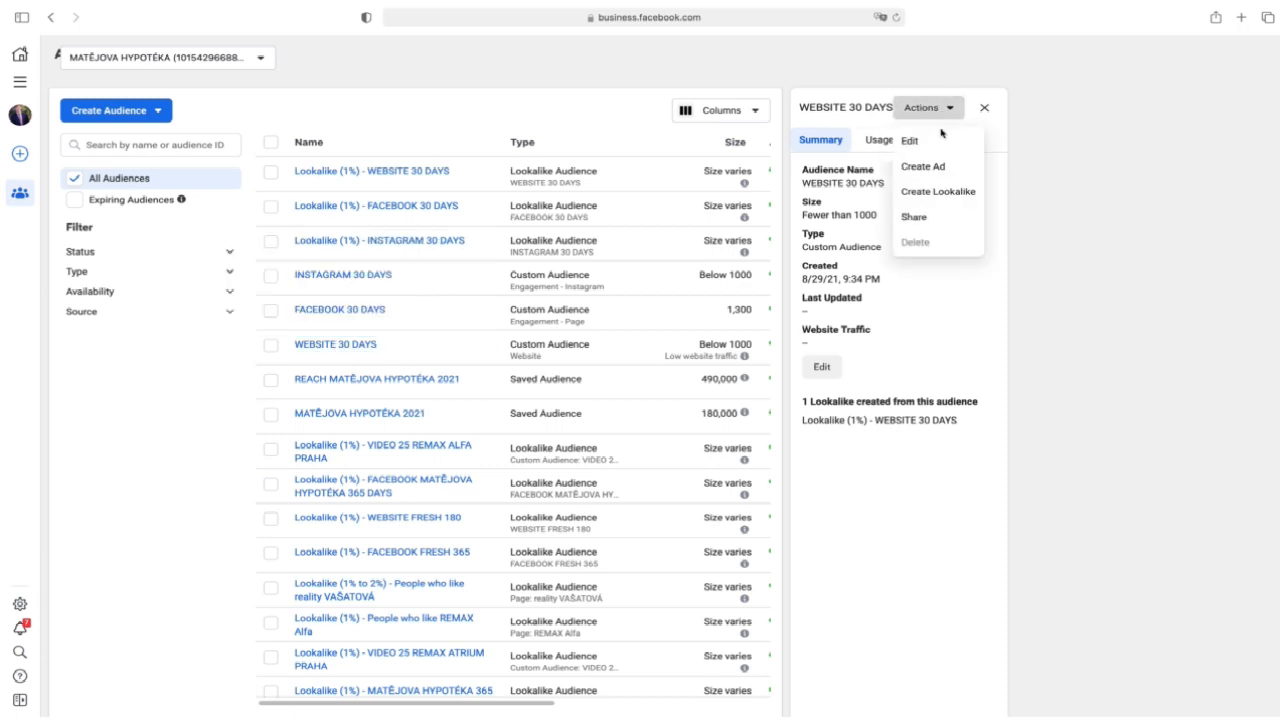
{"action": "left_click", "coordinate": [933, 191]}
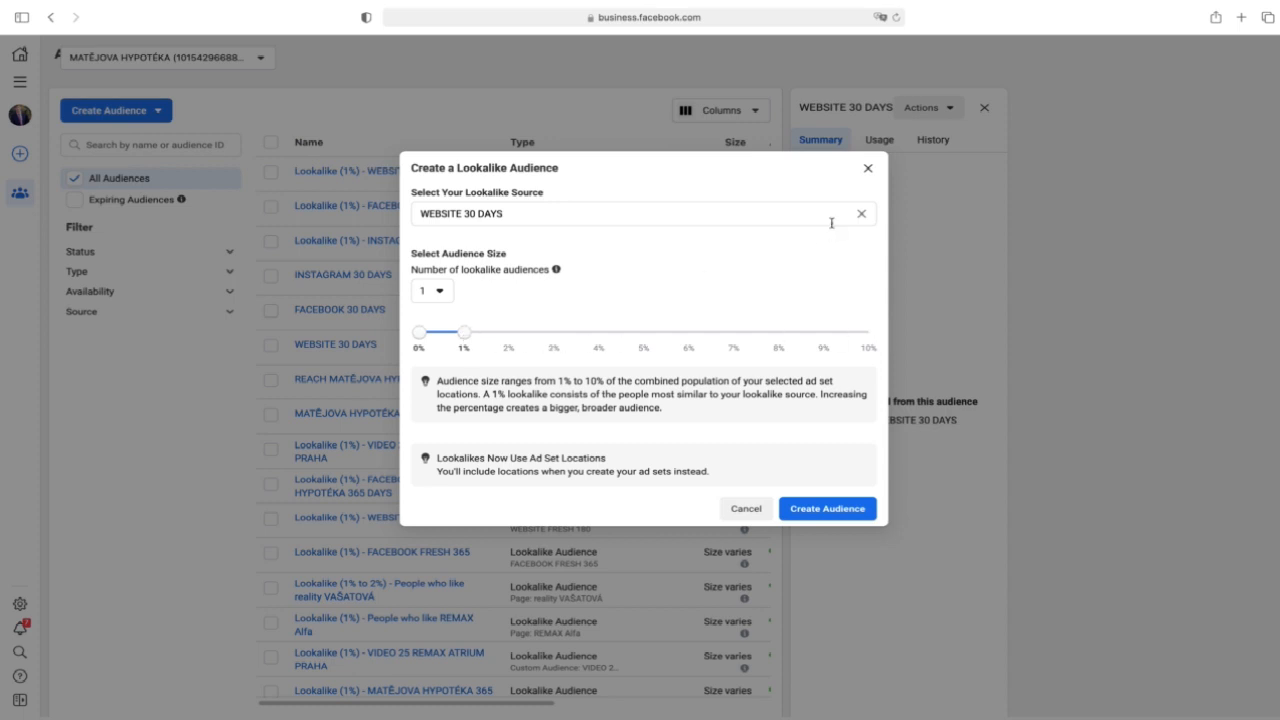
{"action": "left_click", "coordinate": [868, 169]}
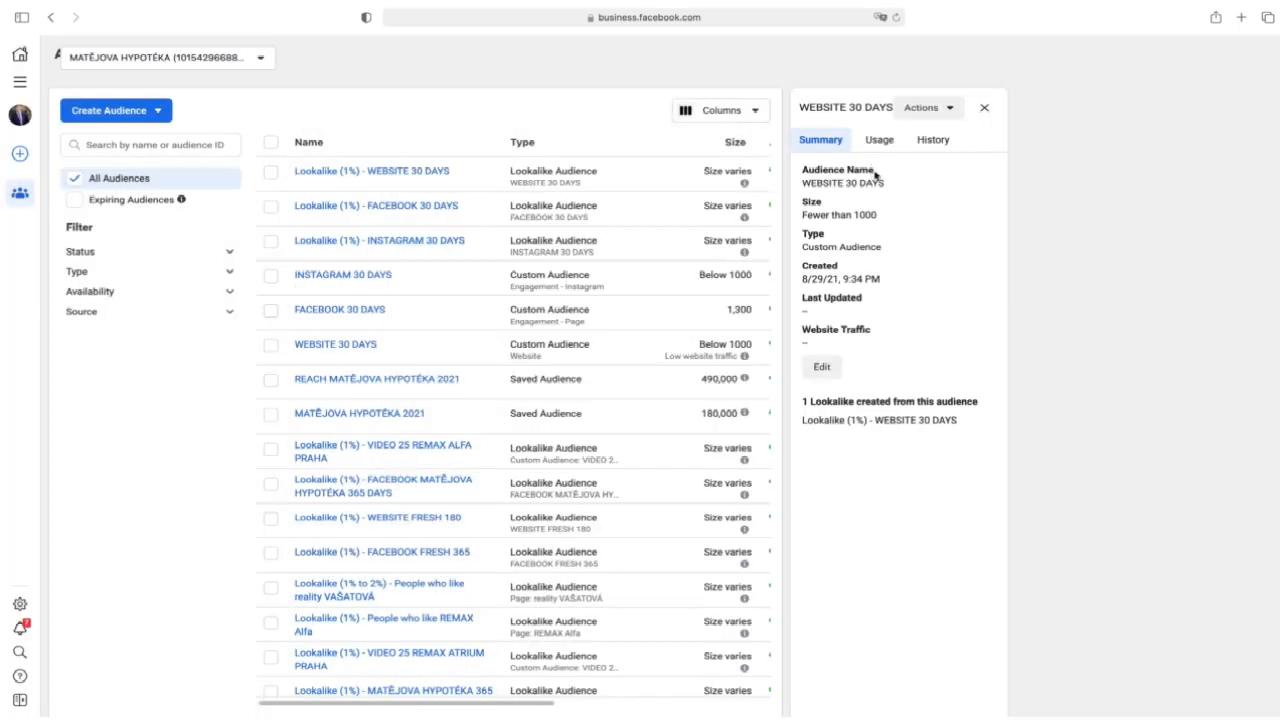